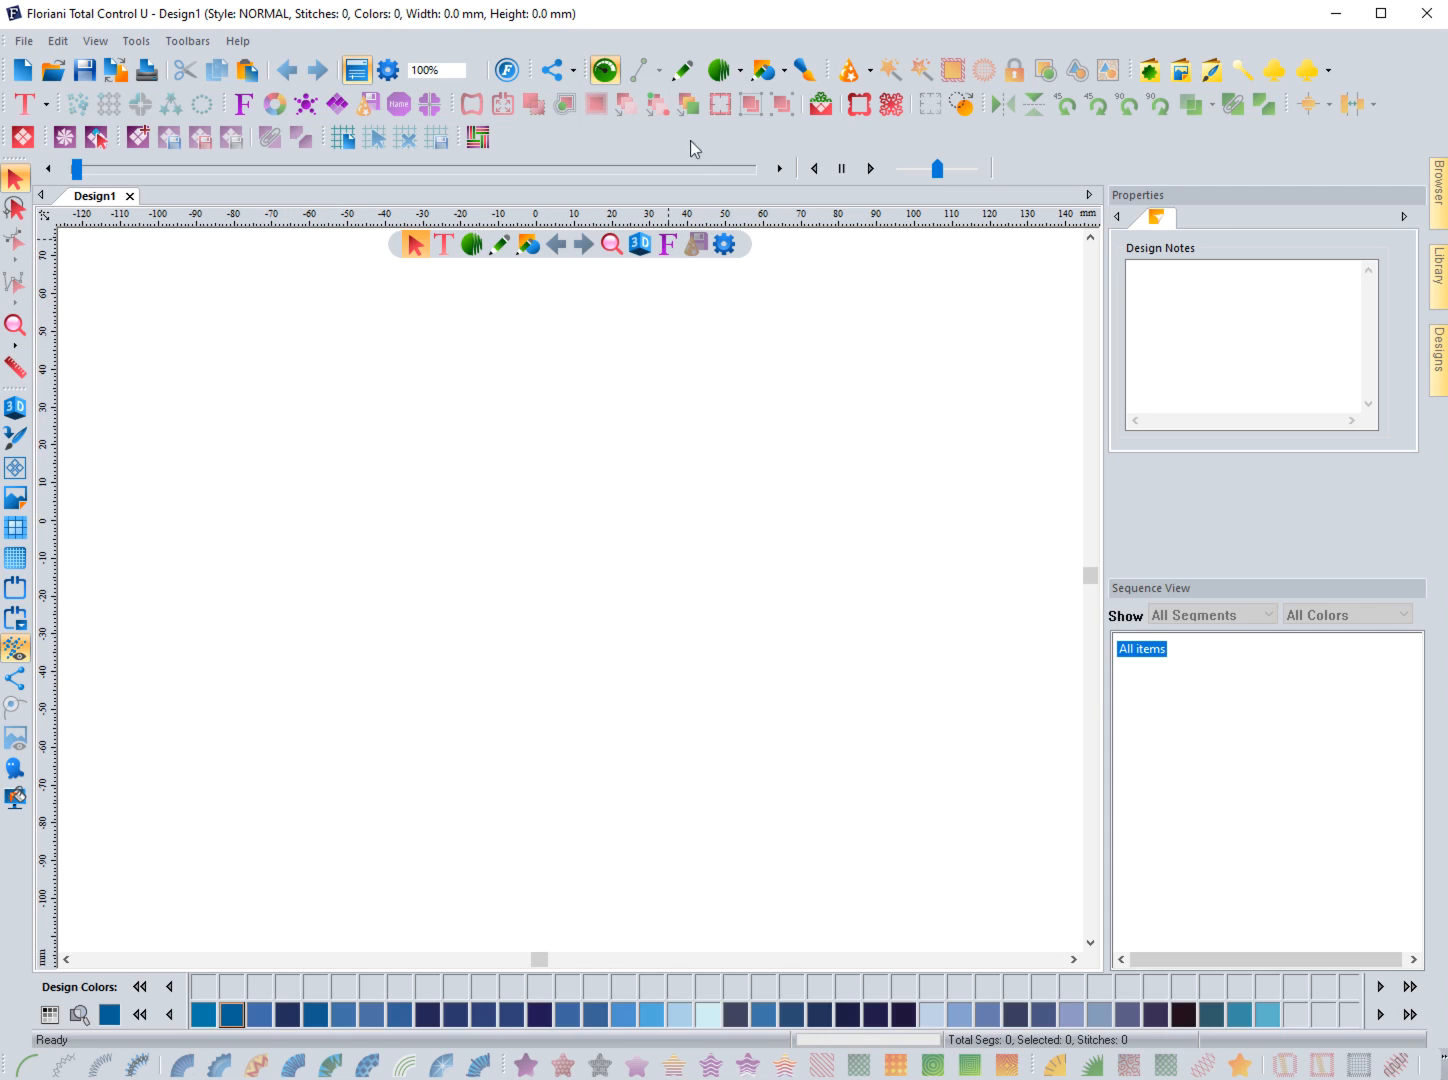
# - Draw a straight diagonal run stitch about 16 mm wide and 20 mm high near the middle of the design
pyautogui.click(724, 78)
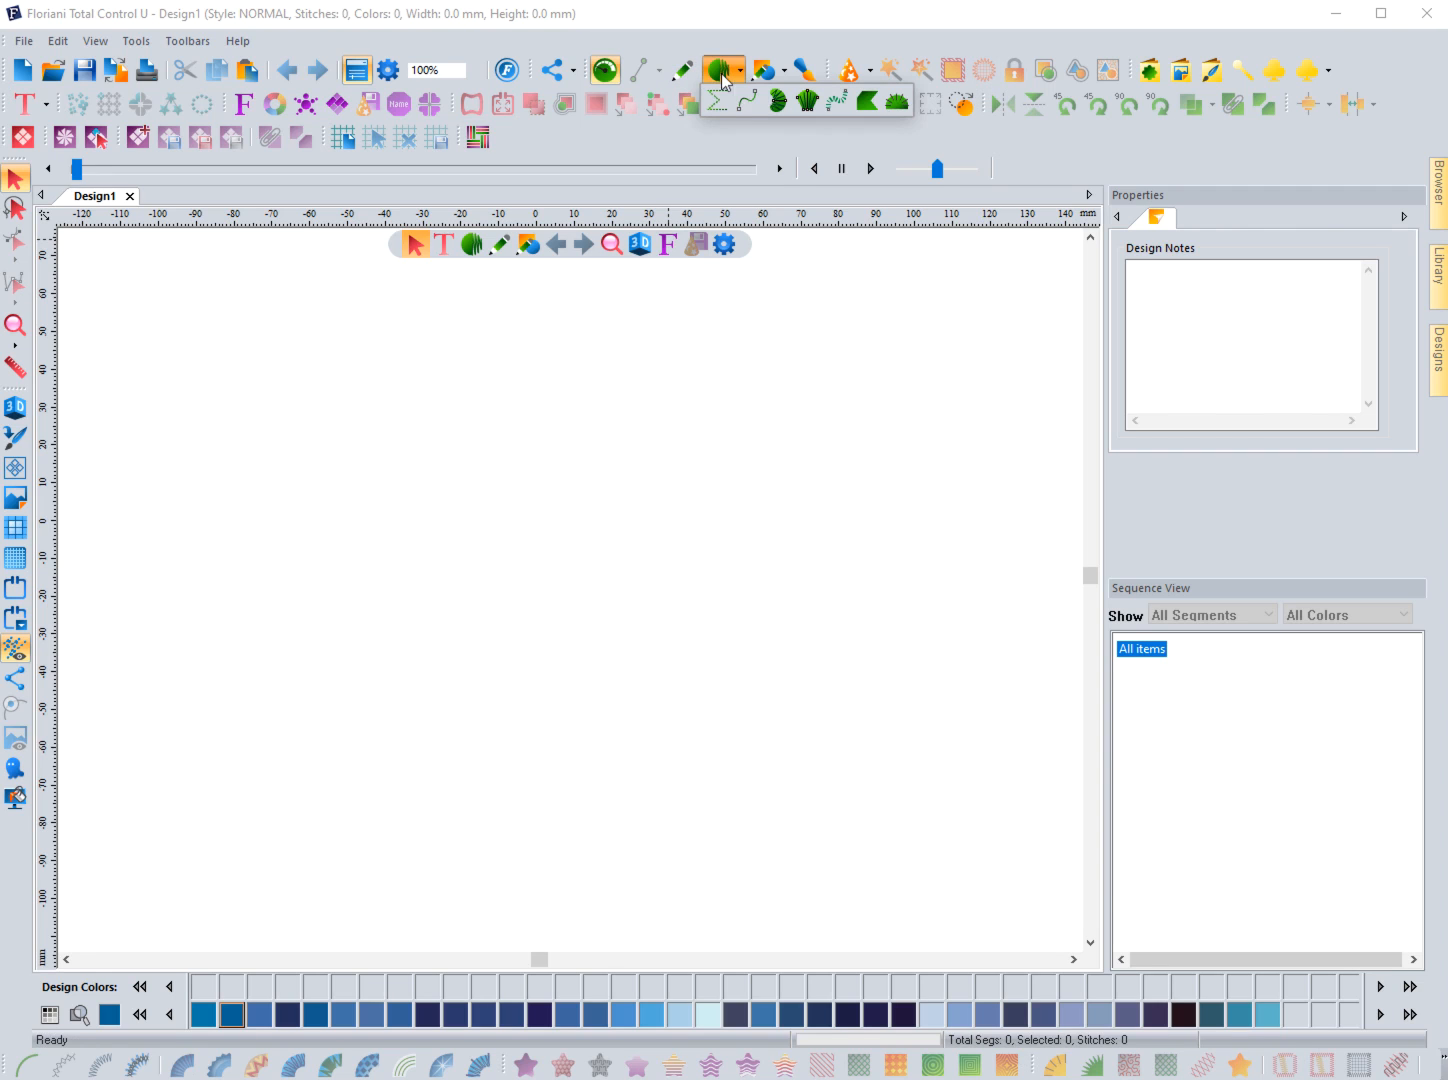
pyautogui.click(742, 104)
pyautogui.click(443, 543)
pyautogui.click(503, 467)
pyautogui.press('Return')
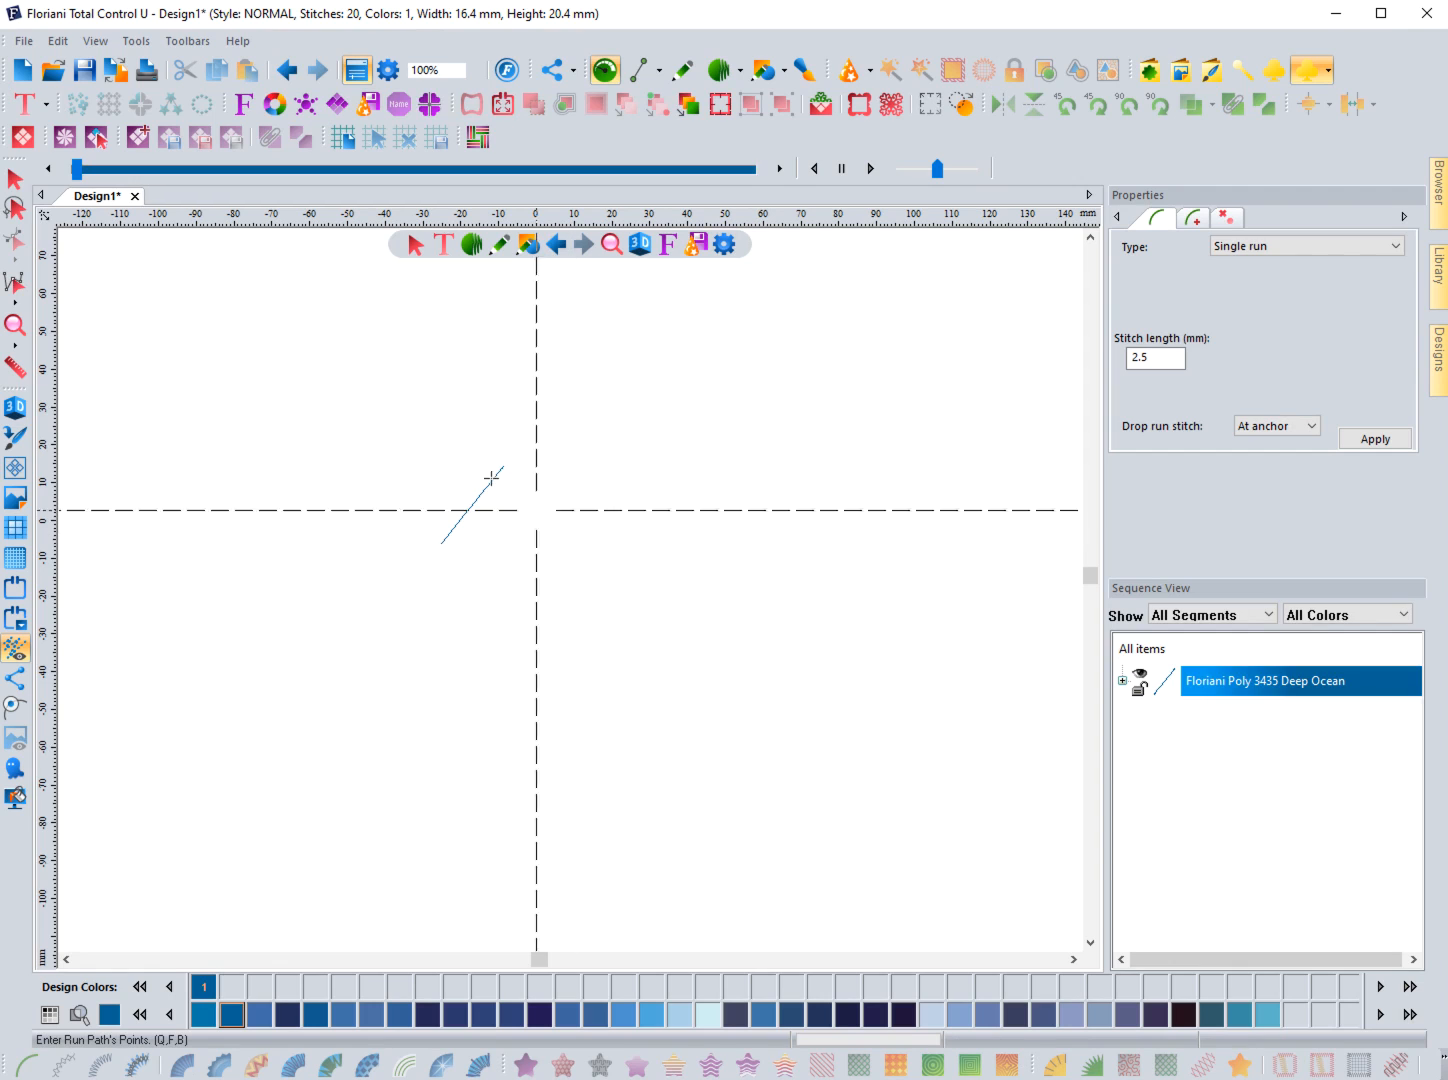
# - Review the fabric types offered by Save2Sew, cancel without saving, and return to the Select tool
pyautogui.click(697, 244)
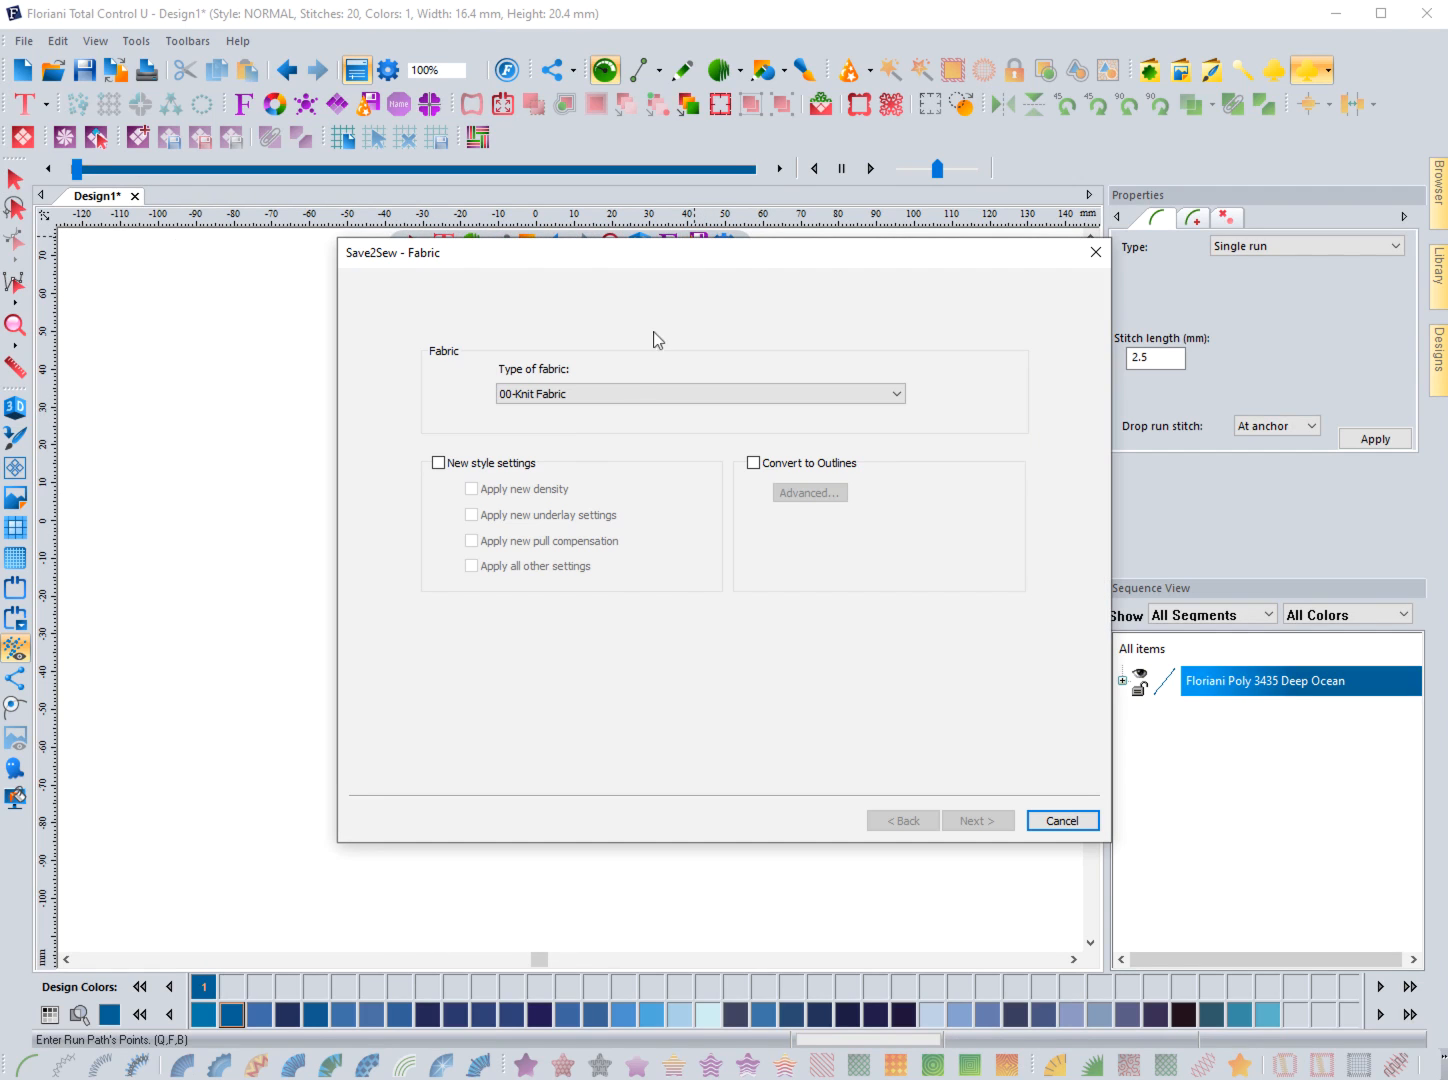
pyautogui.click(660, 400)
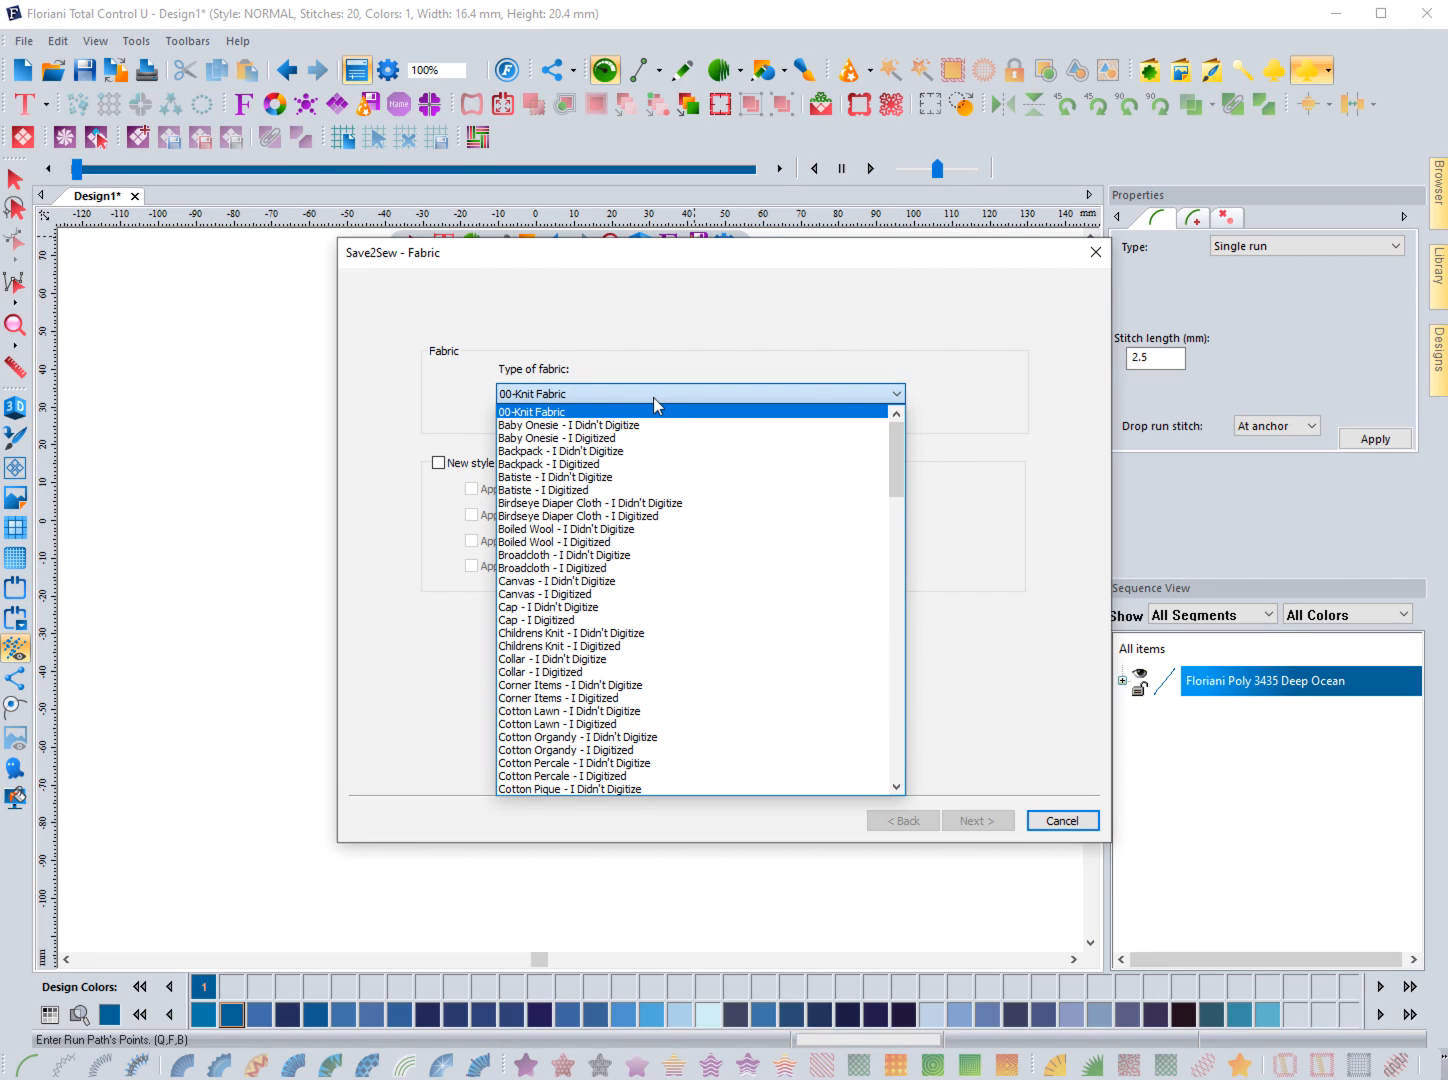
pyautogui.click(653, 397)
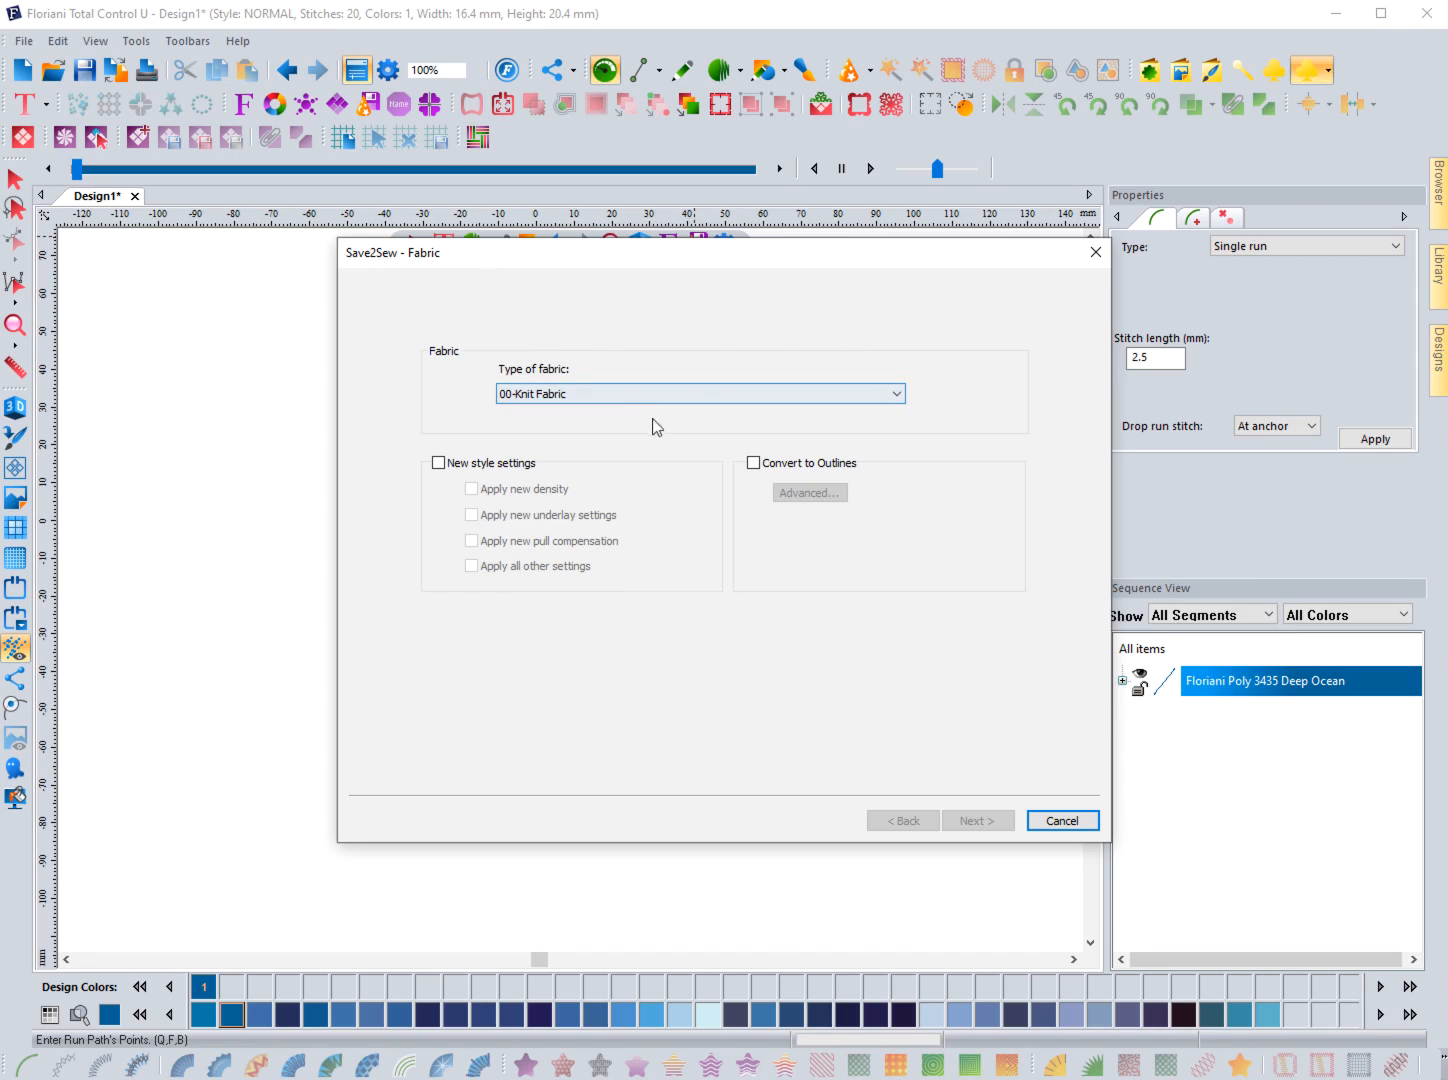
pyautogui.click(1064, 824)
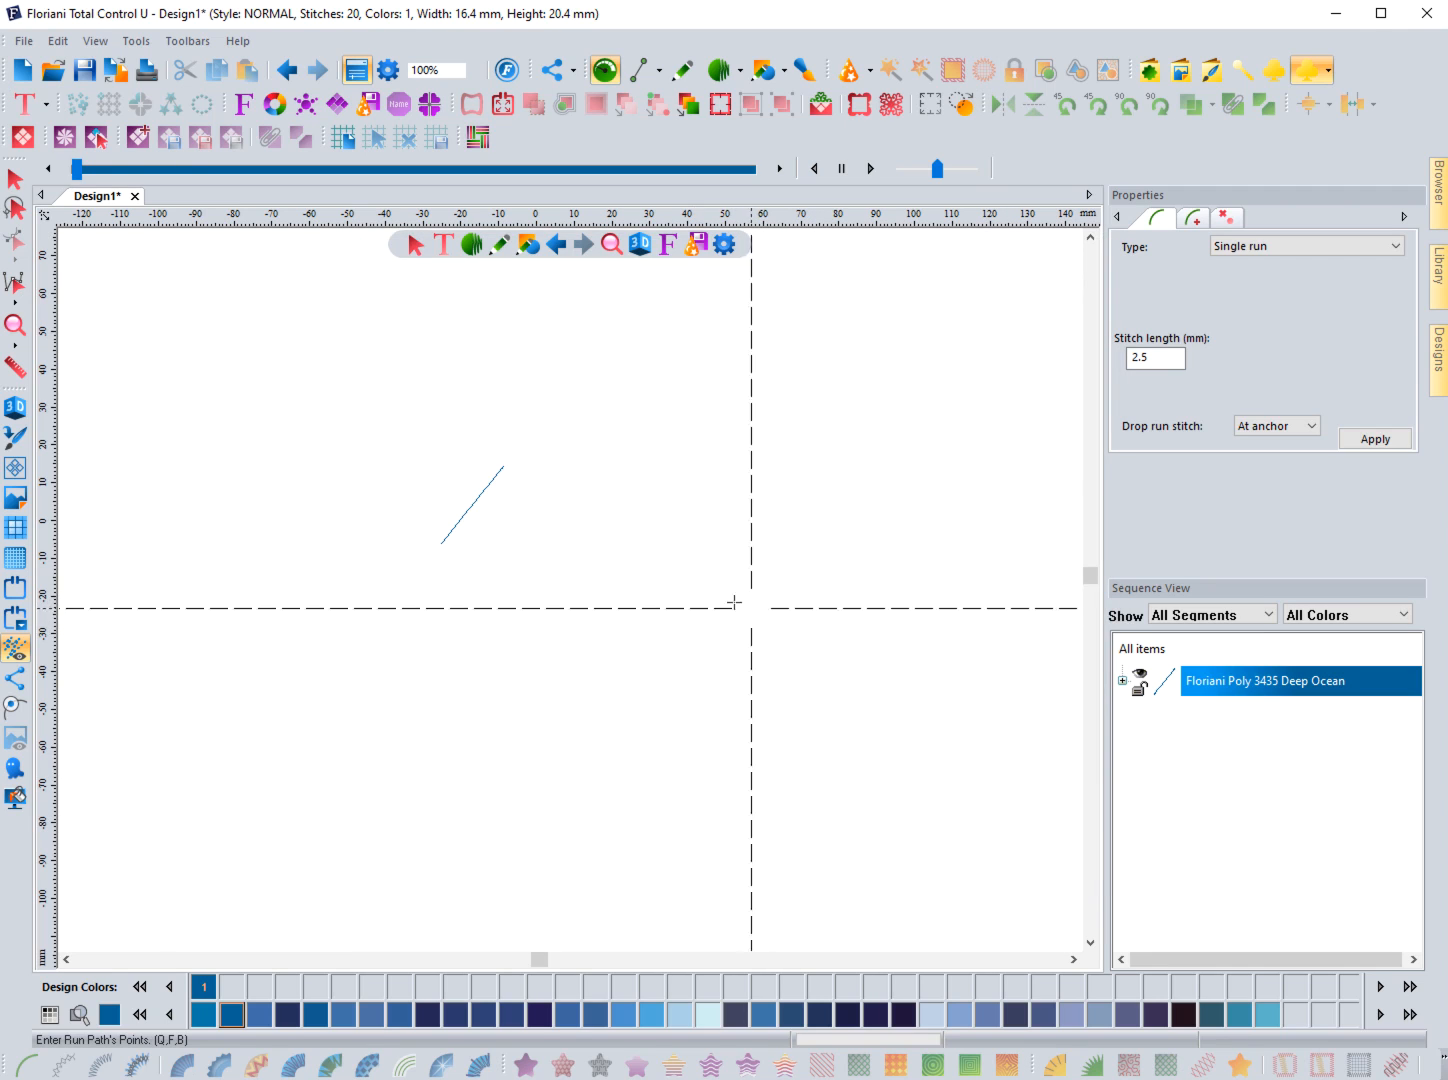
pyautogui.click(15, 179)
pyautogui.click(555, 483)
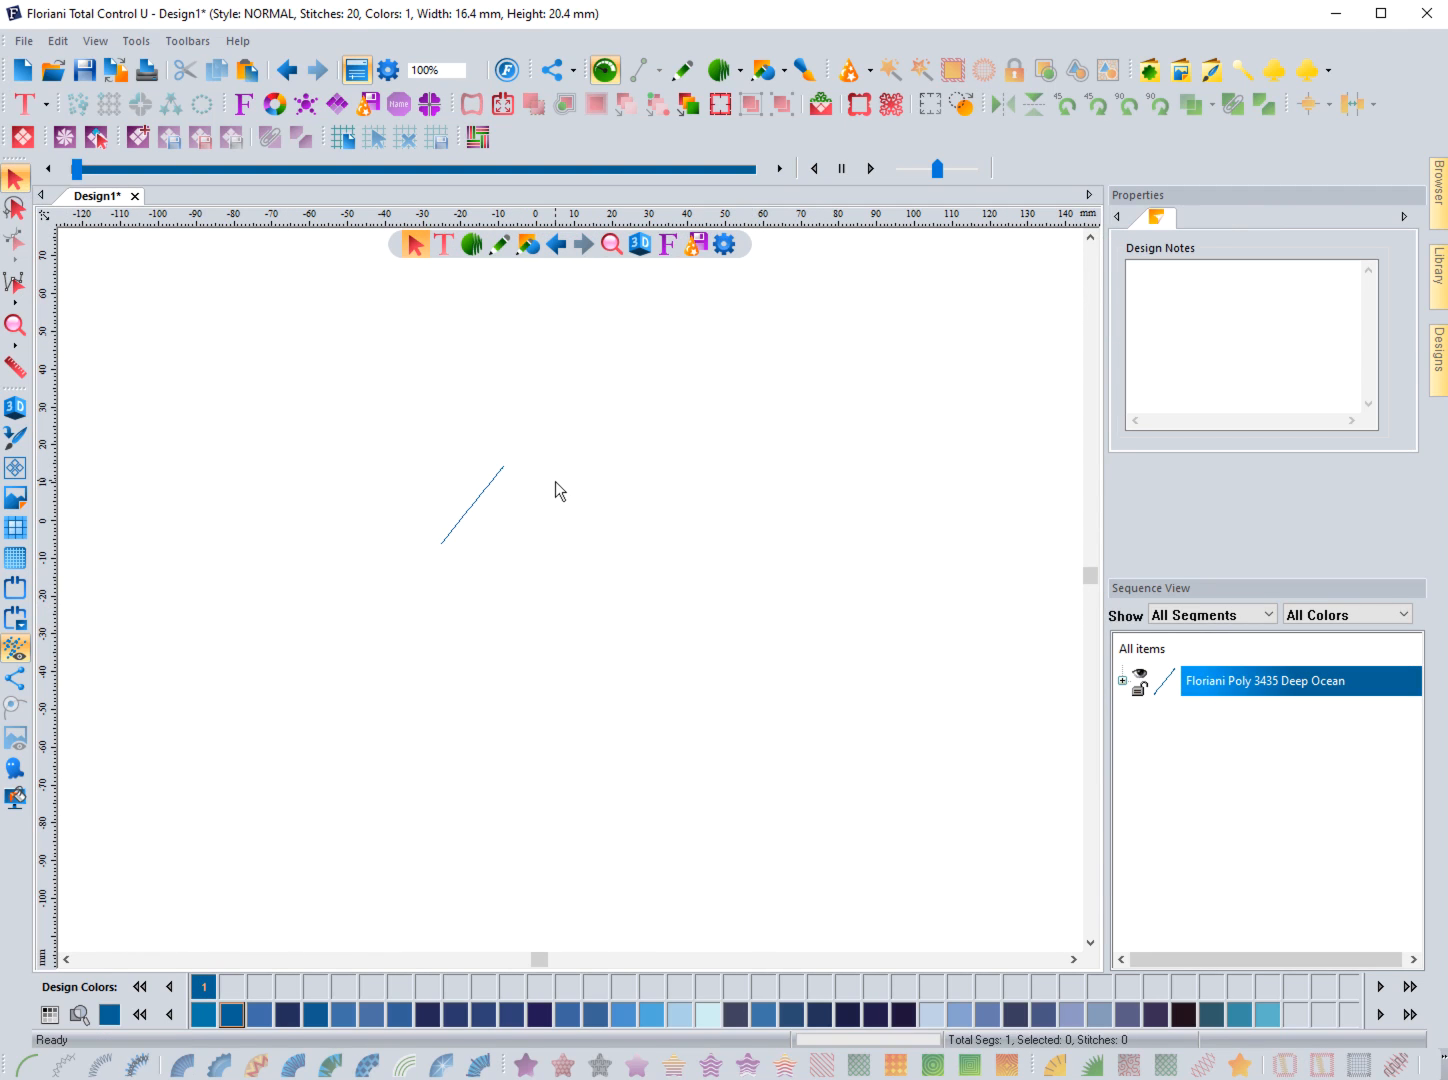
# - Review the fabric styles available for a new page, and close without creating the page
pyautogui.click(25, 43)
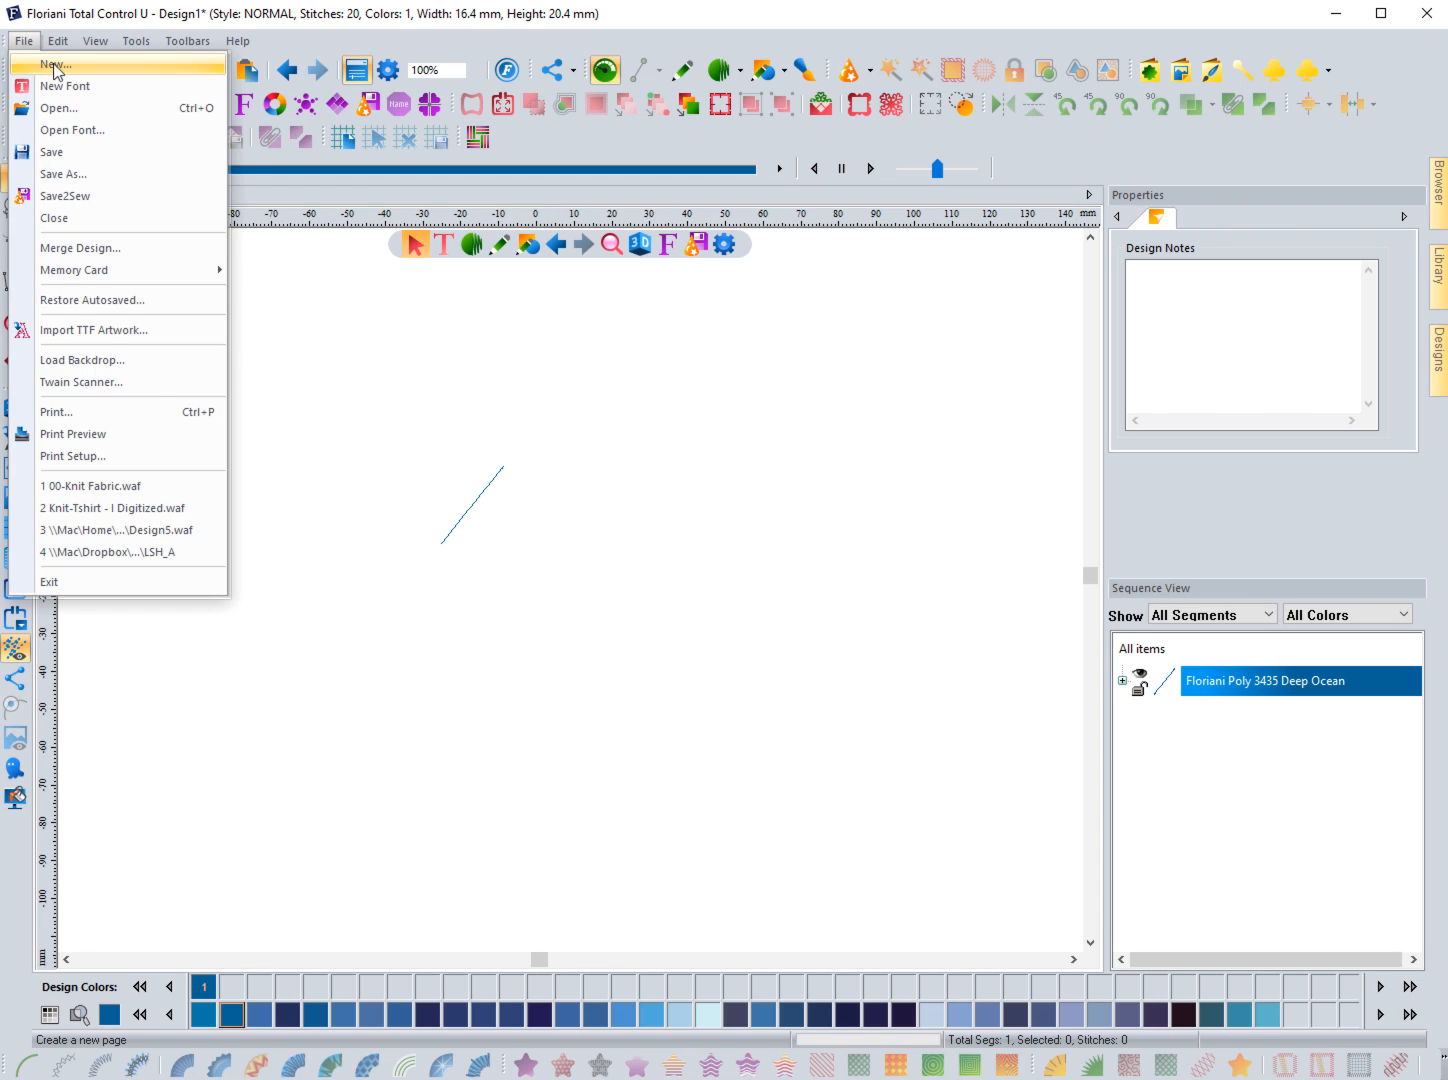
pyautogui.click(57, 65)
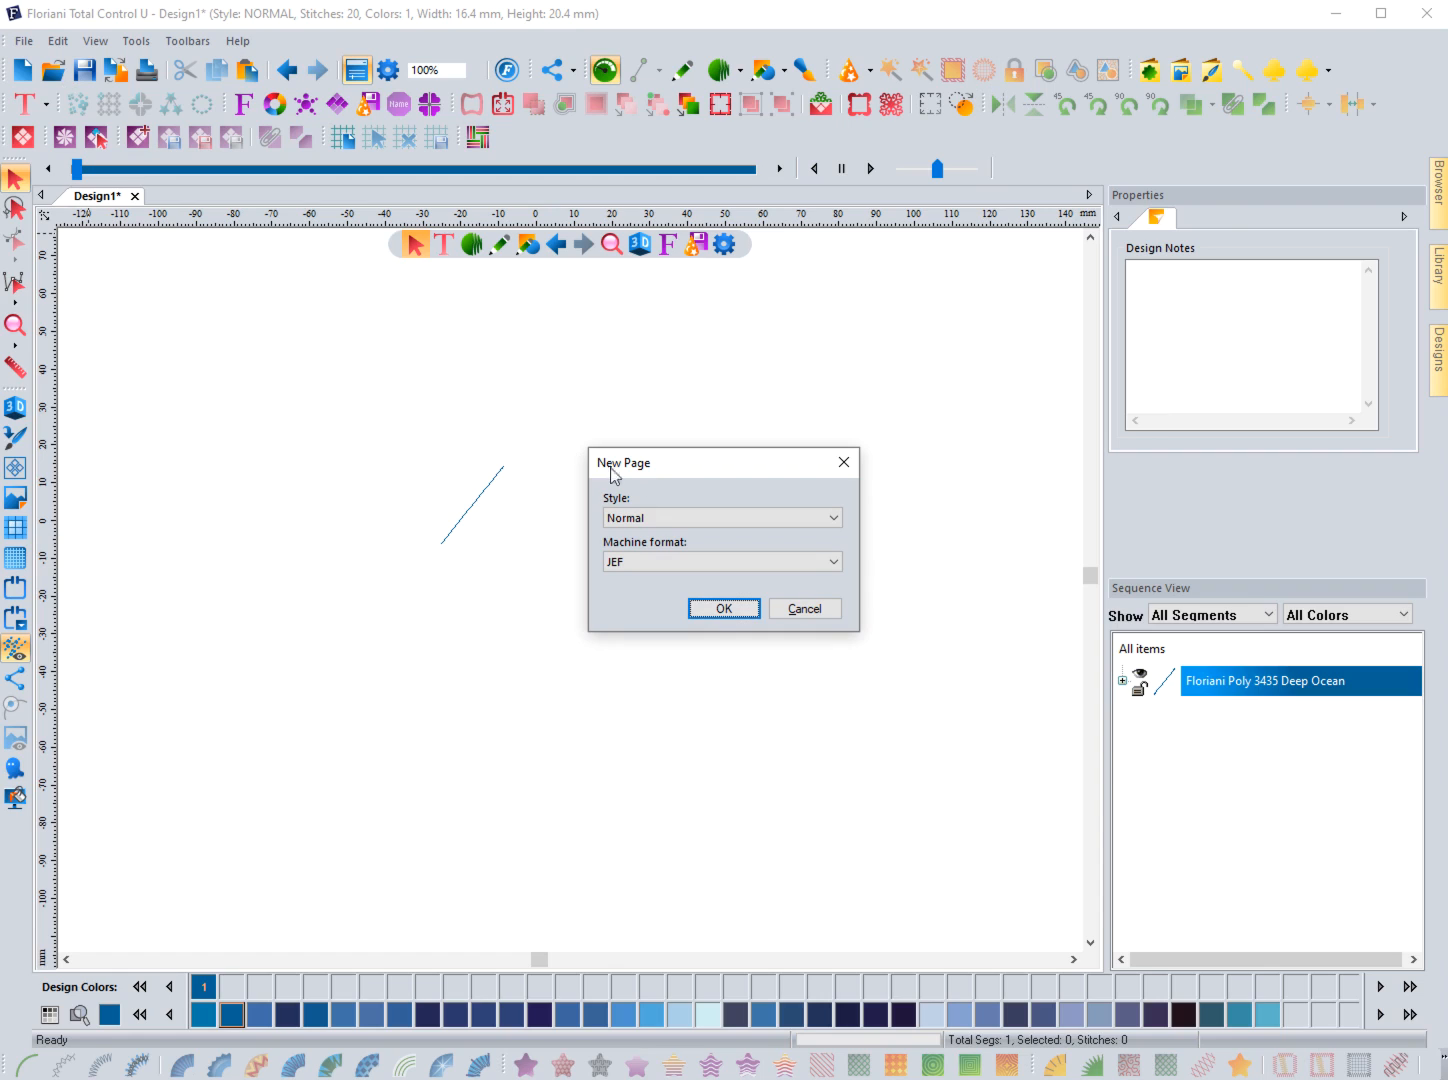
pyautogui.click(620, 516)
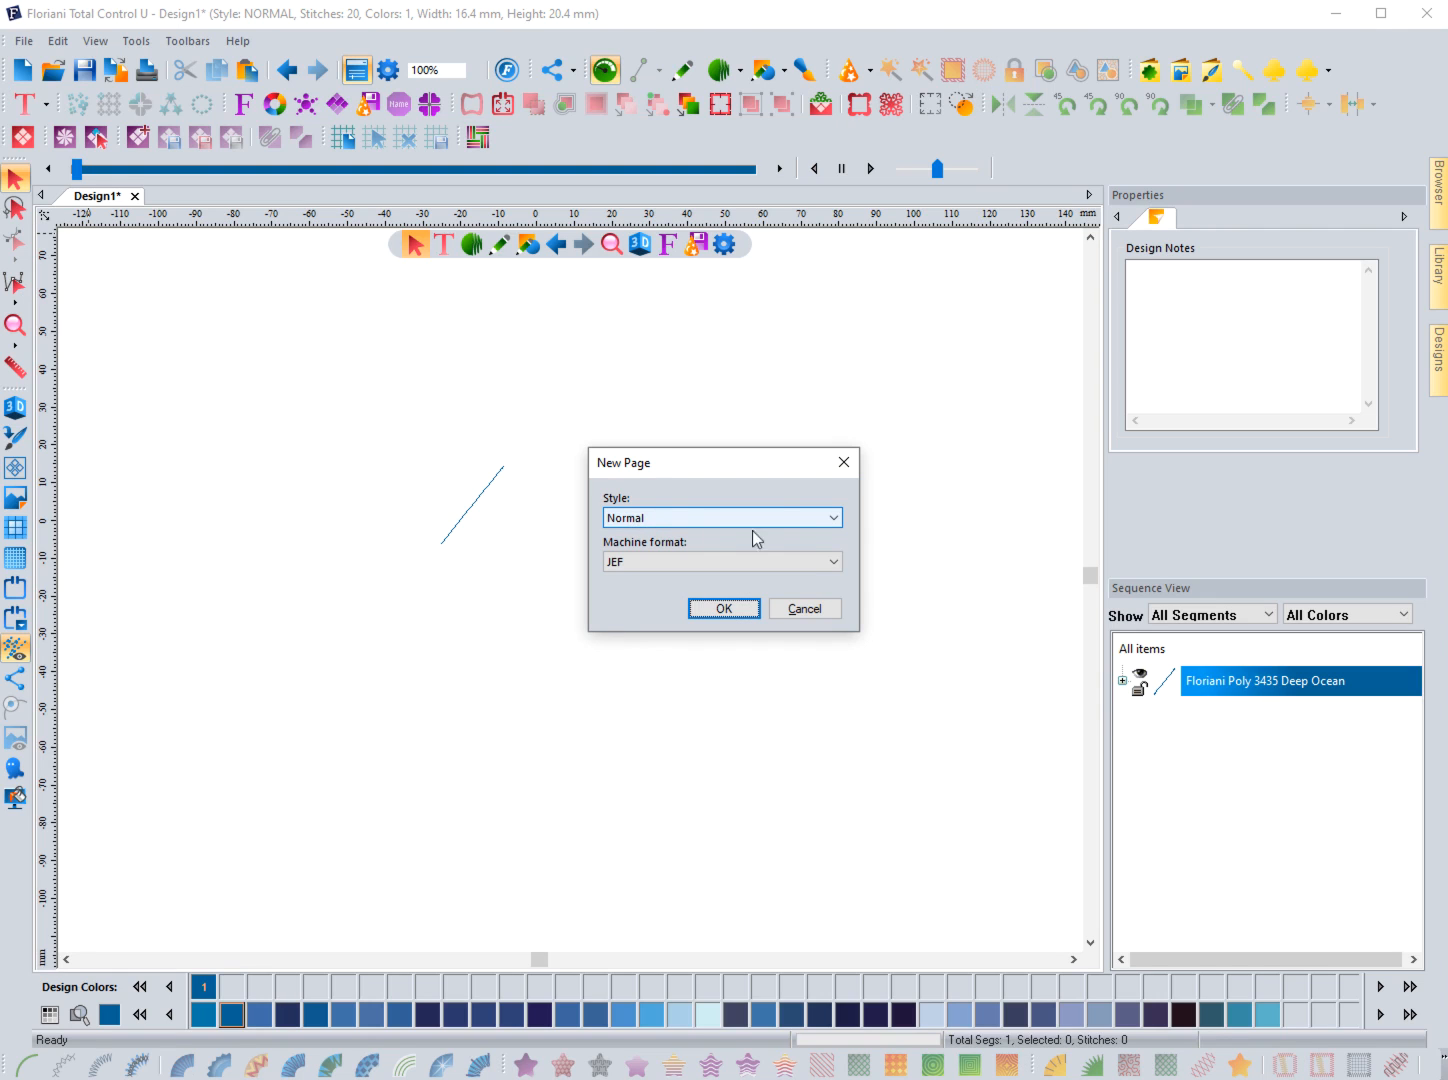
pyautogui.click(824, 522)
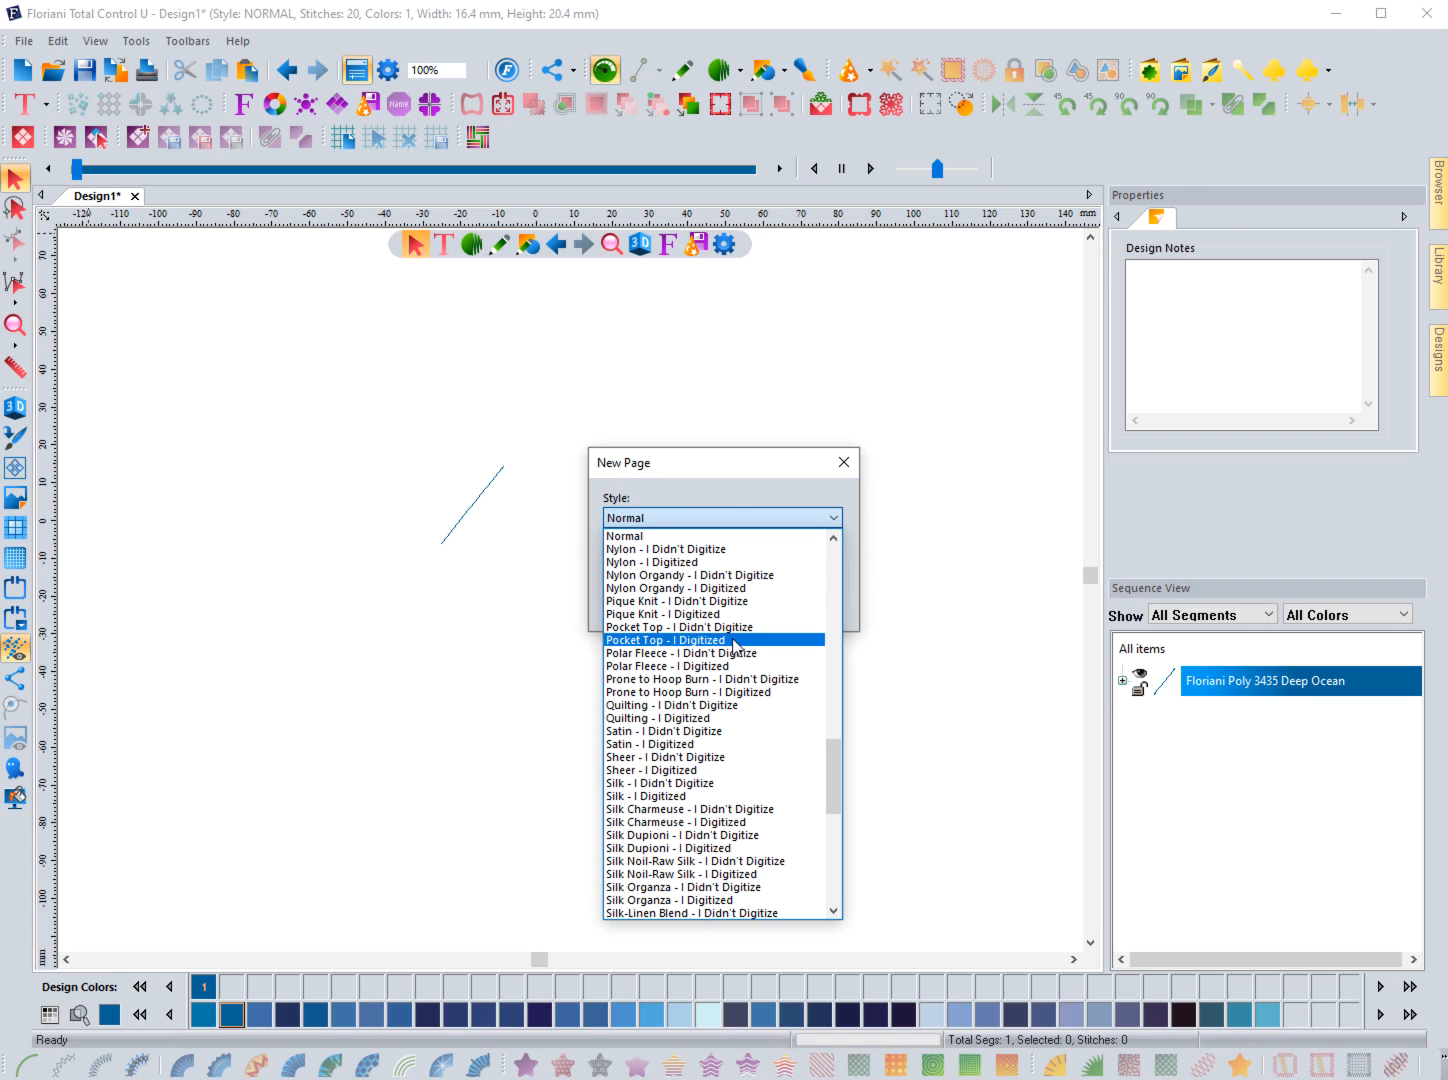
pyautogui.scroll(-3, 728, 670)
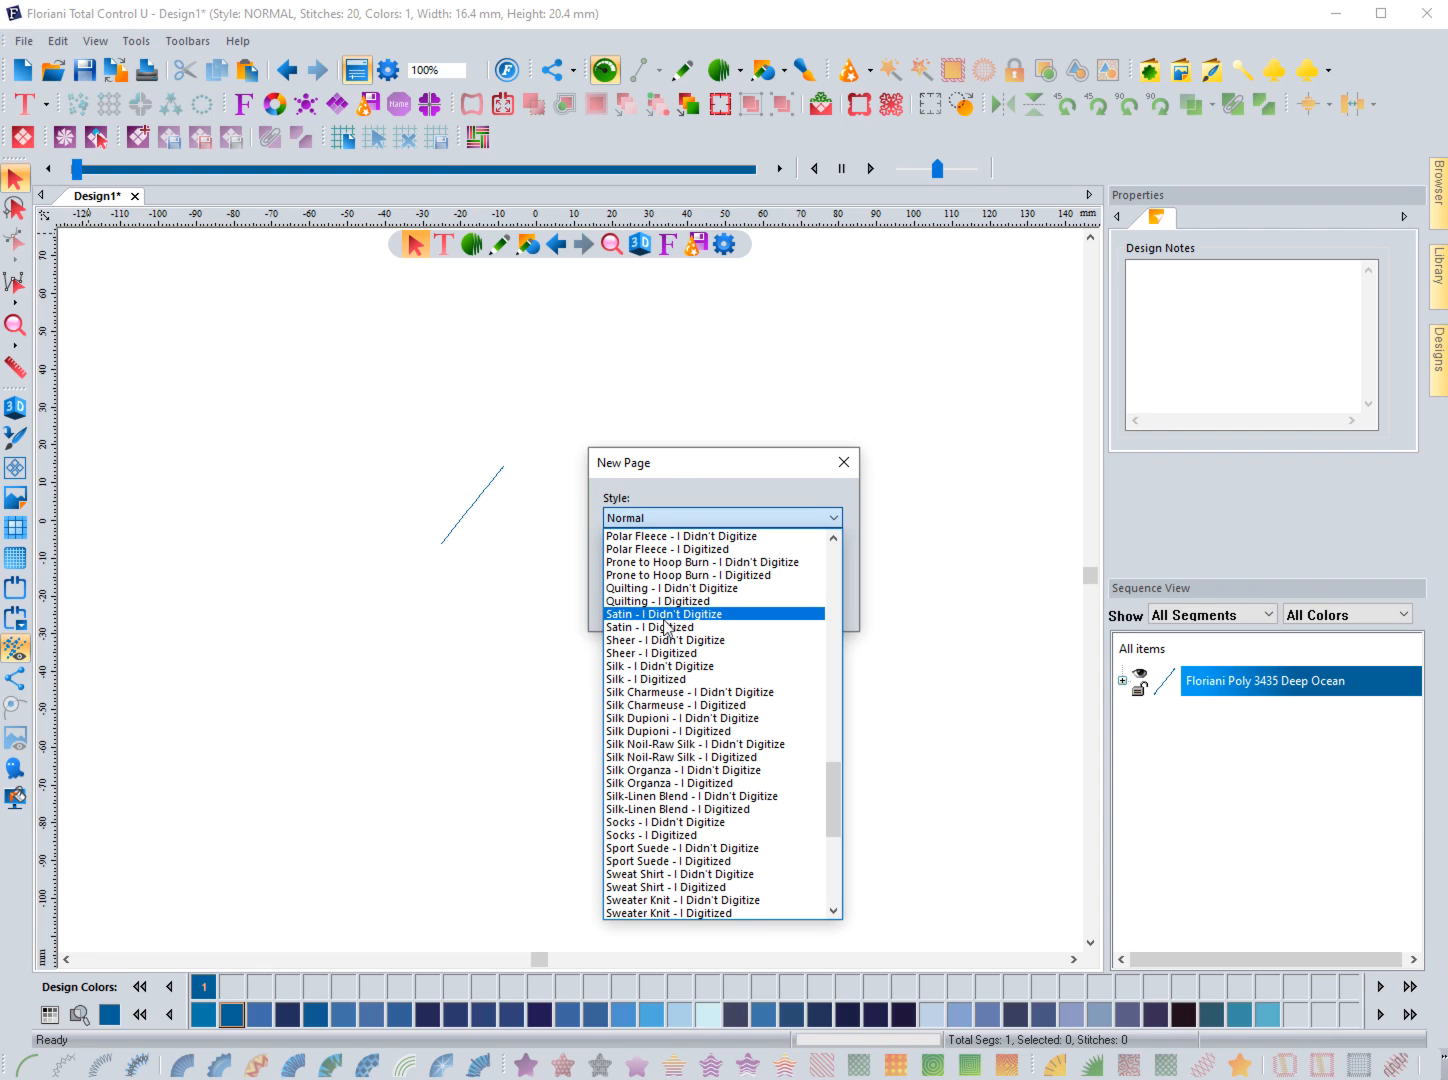
pyautogui.scroll(4, 666, 626)
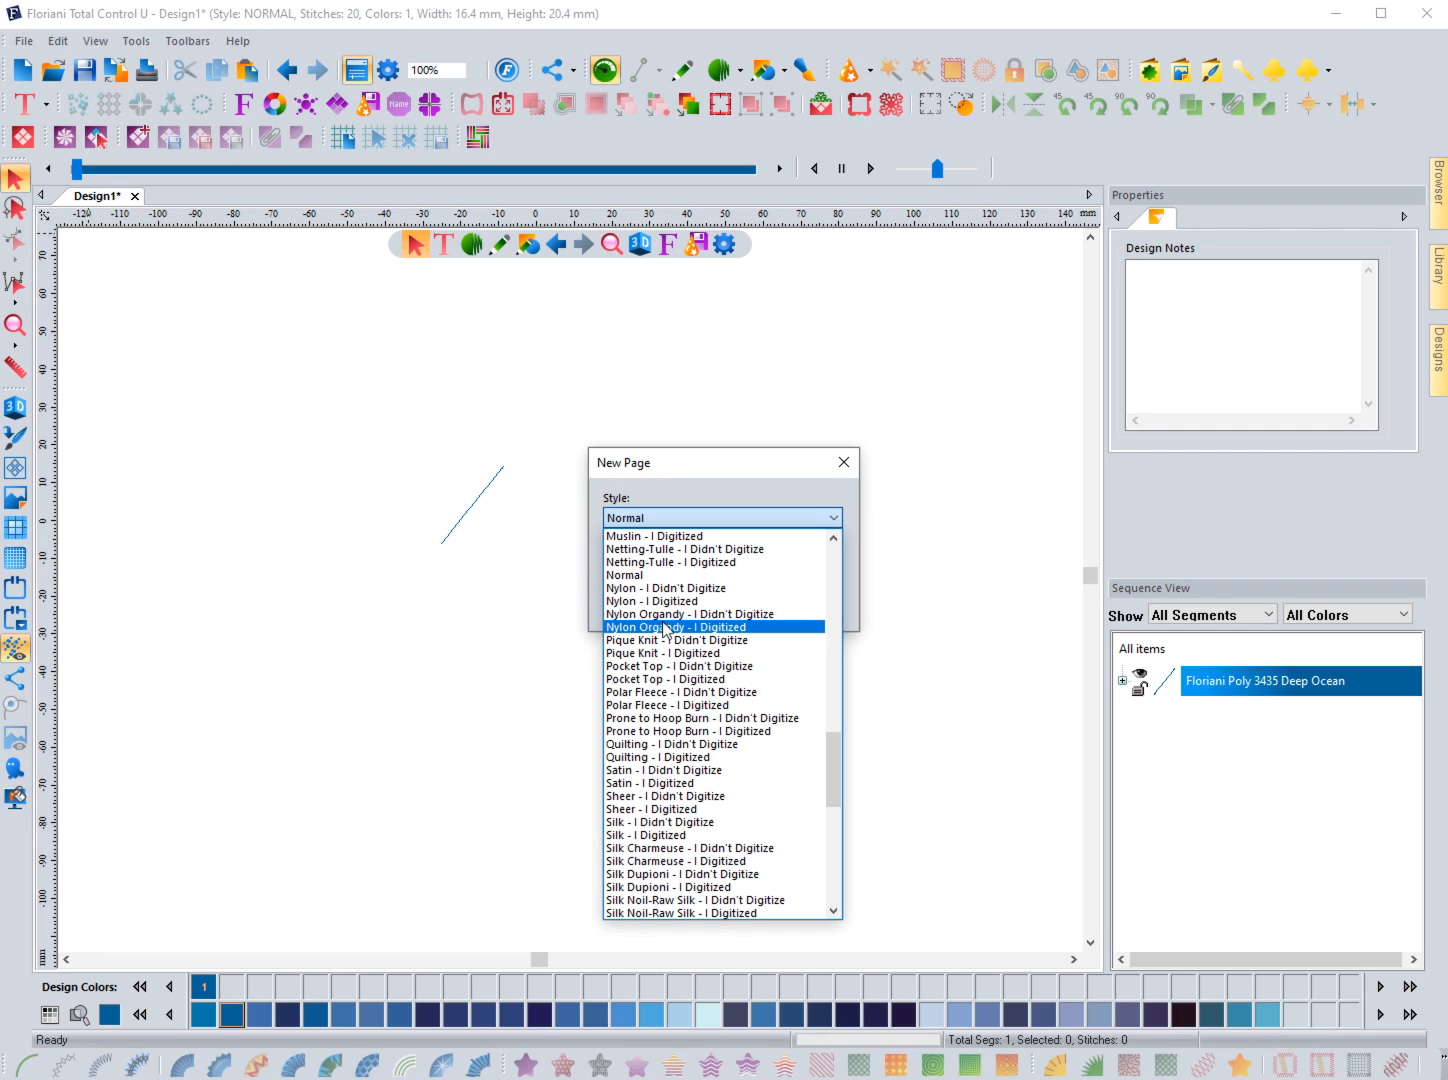
pyautogui.click(845, 466)
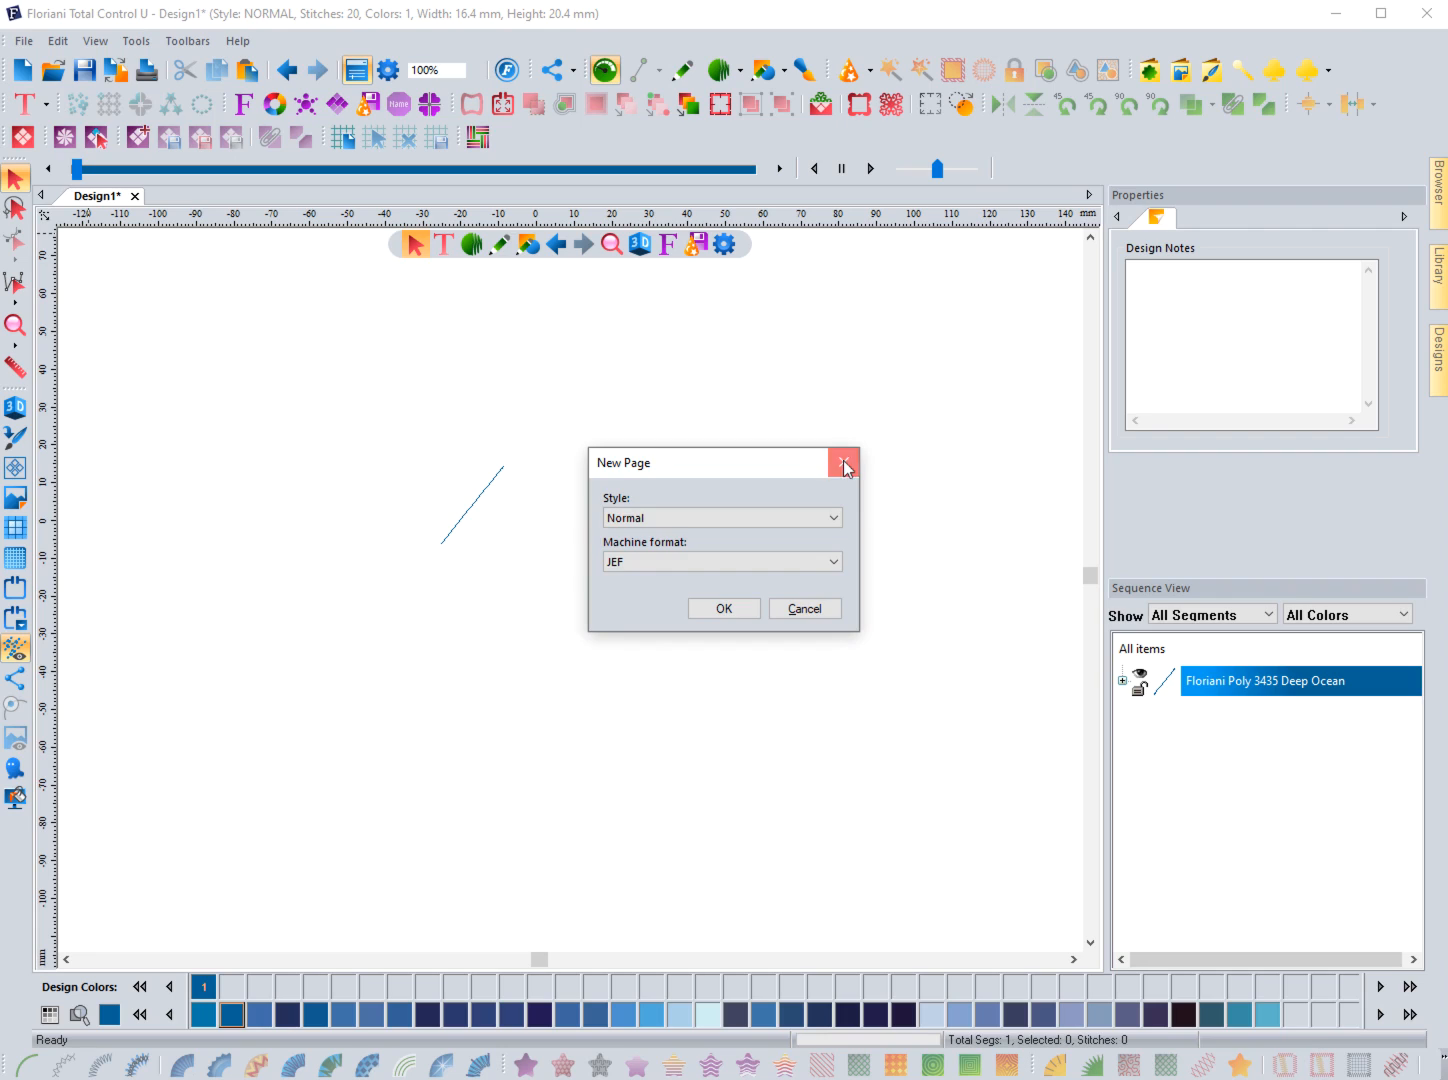
pyautogui.click(846, 465)
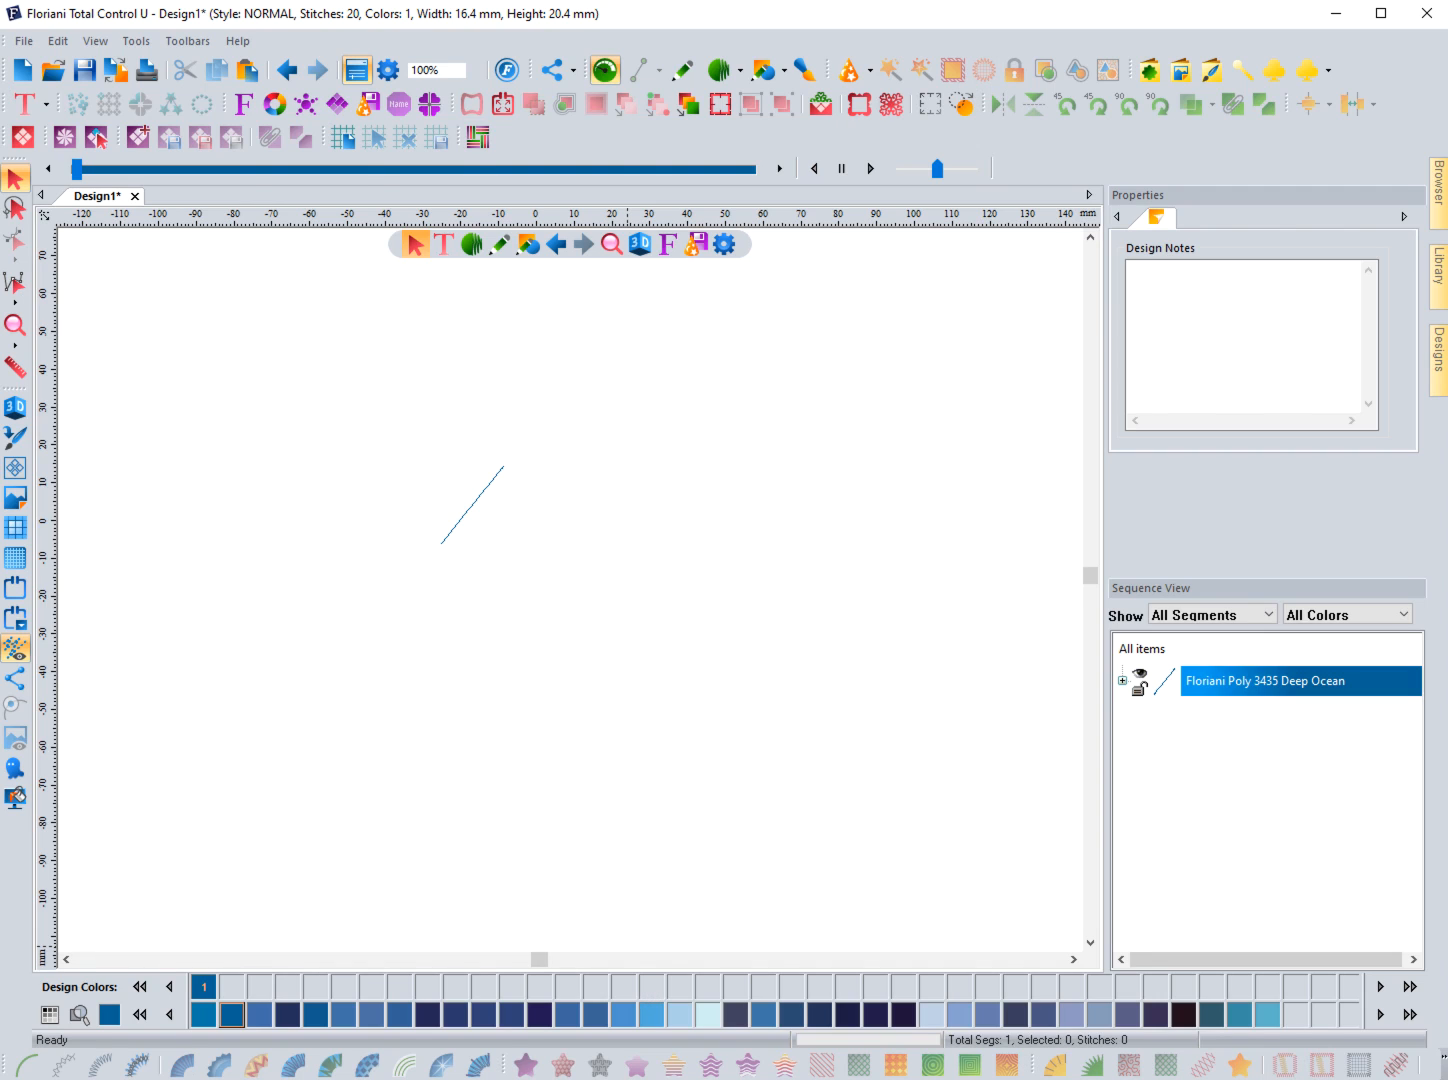
# - Switch to File Explorer and display the view options containing the Hidden items setting
pyautogui.hotkey('alt', 'Tab')
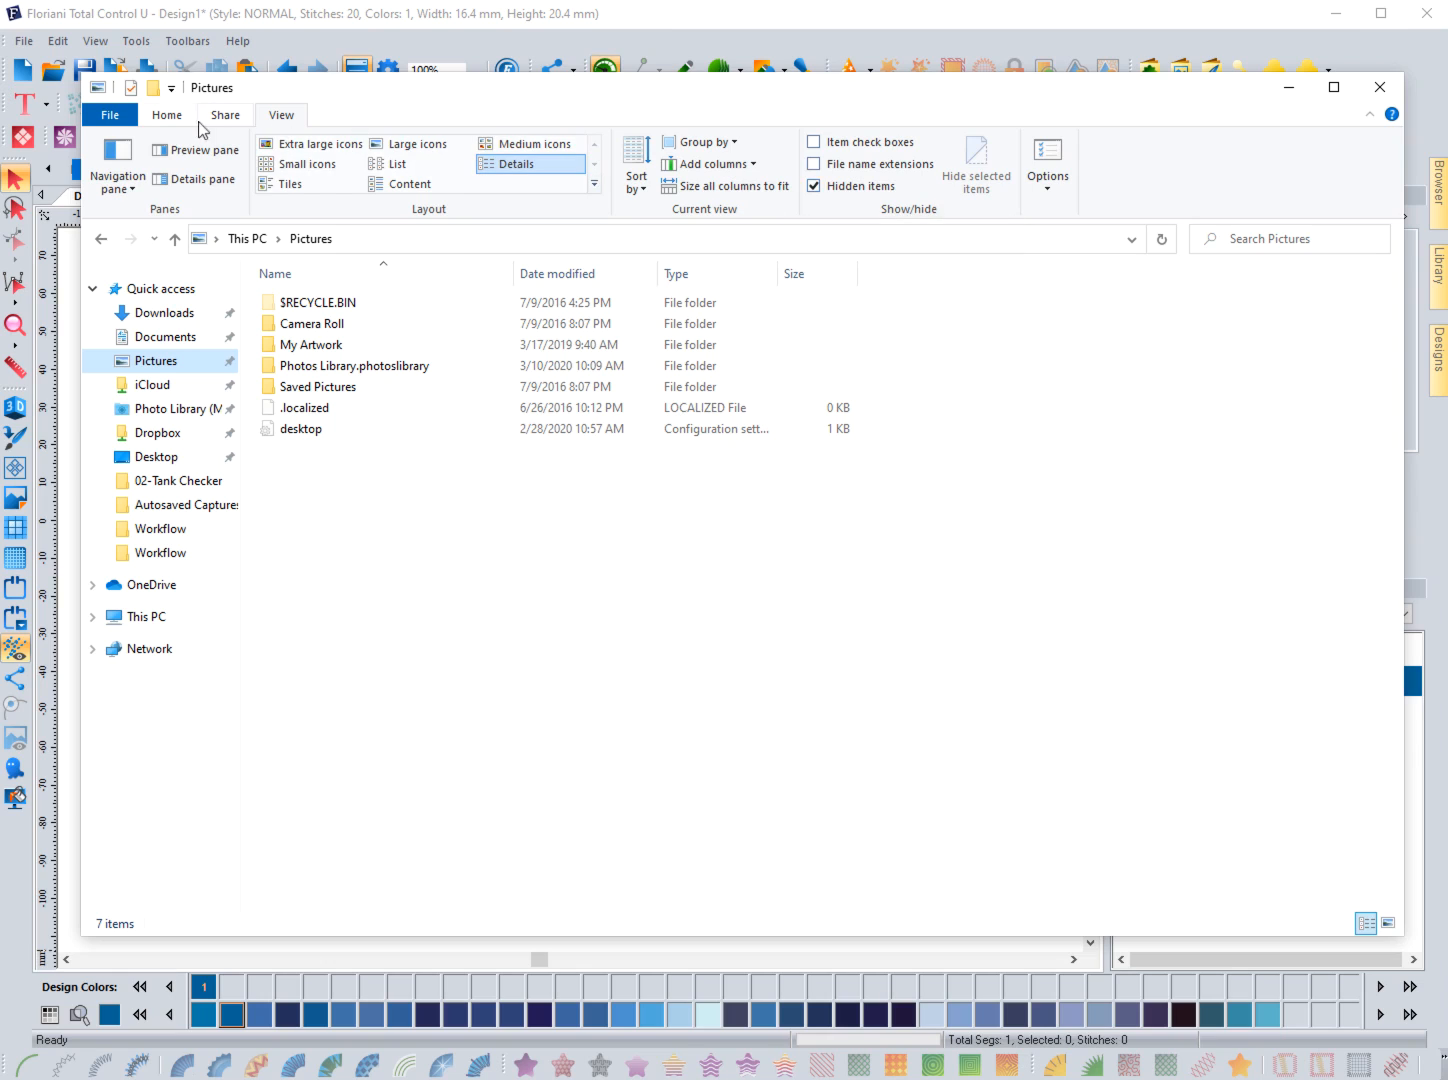
pyautogui.click(167, 116)
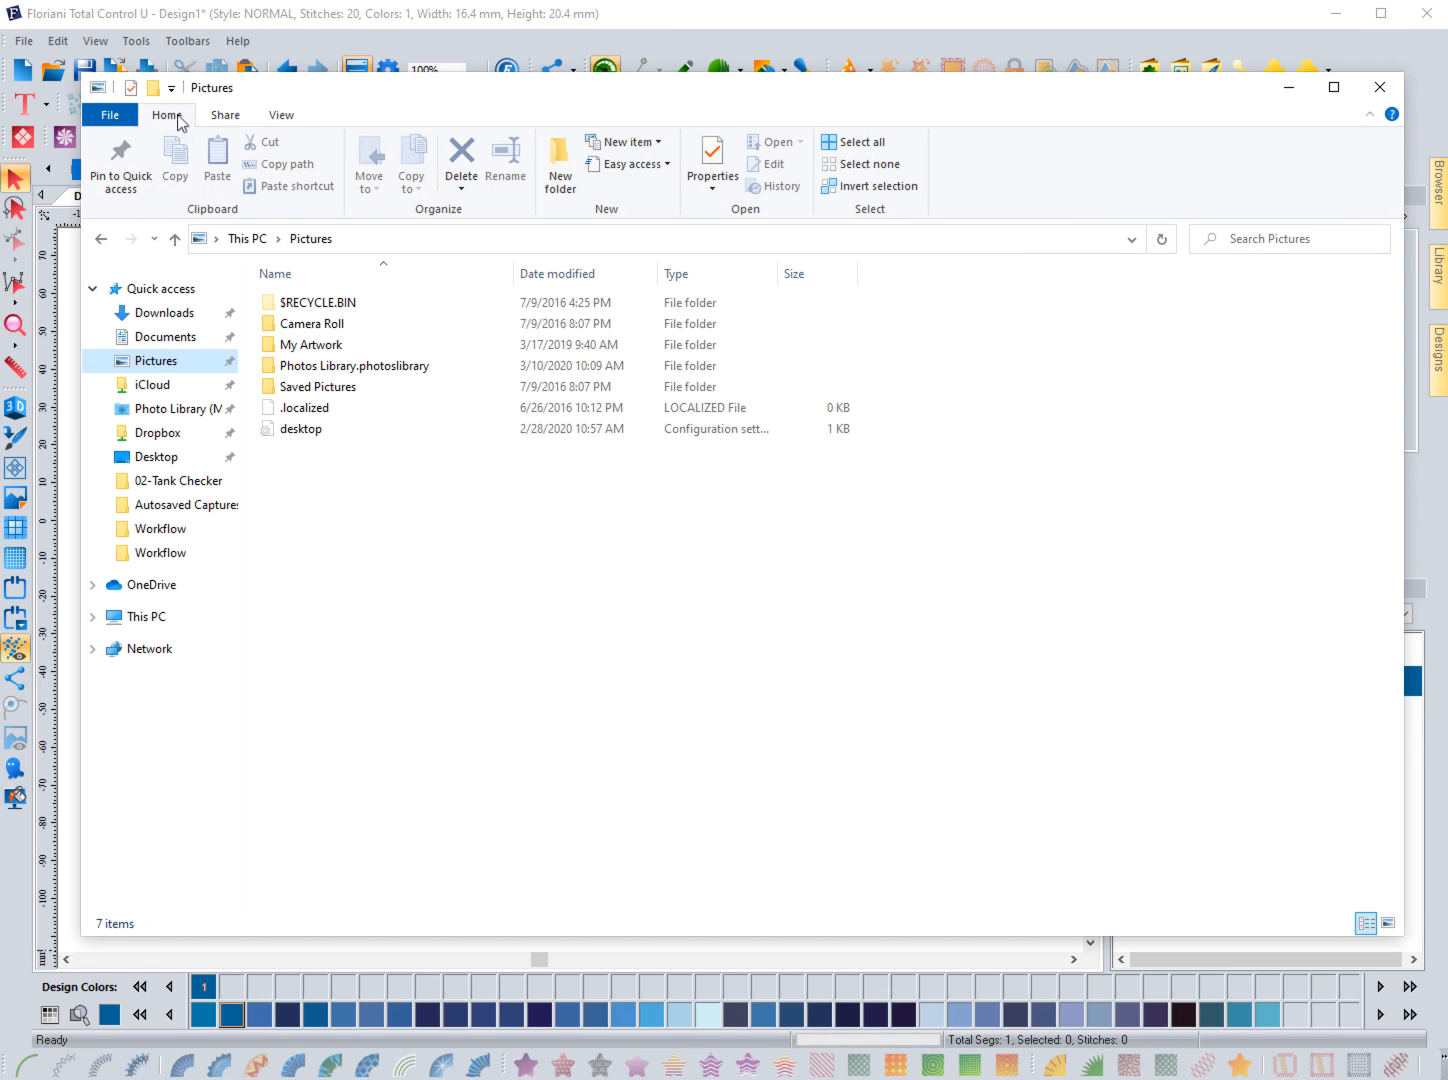
pyautogui.click(281, 117)
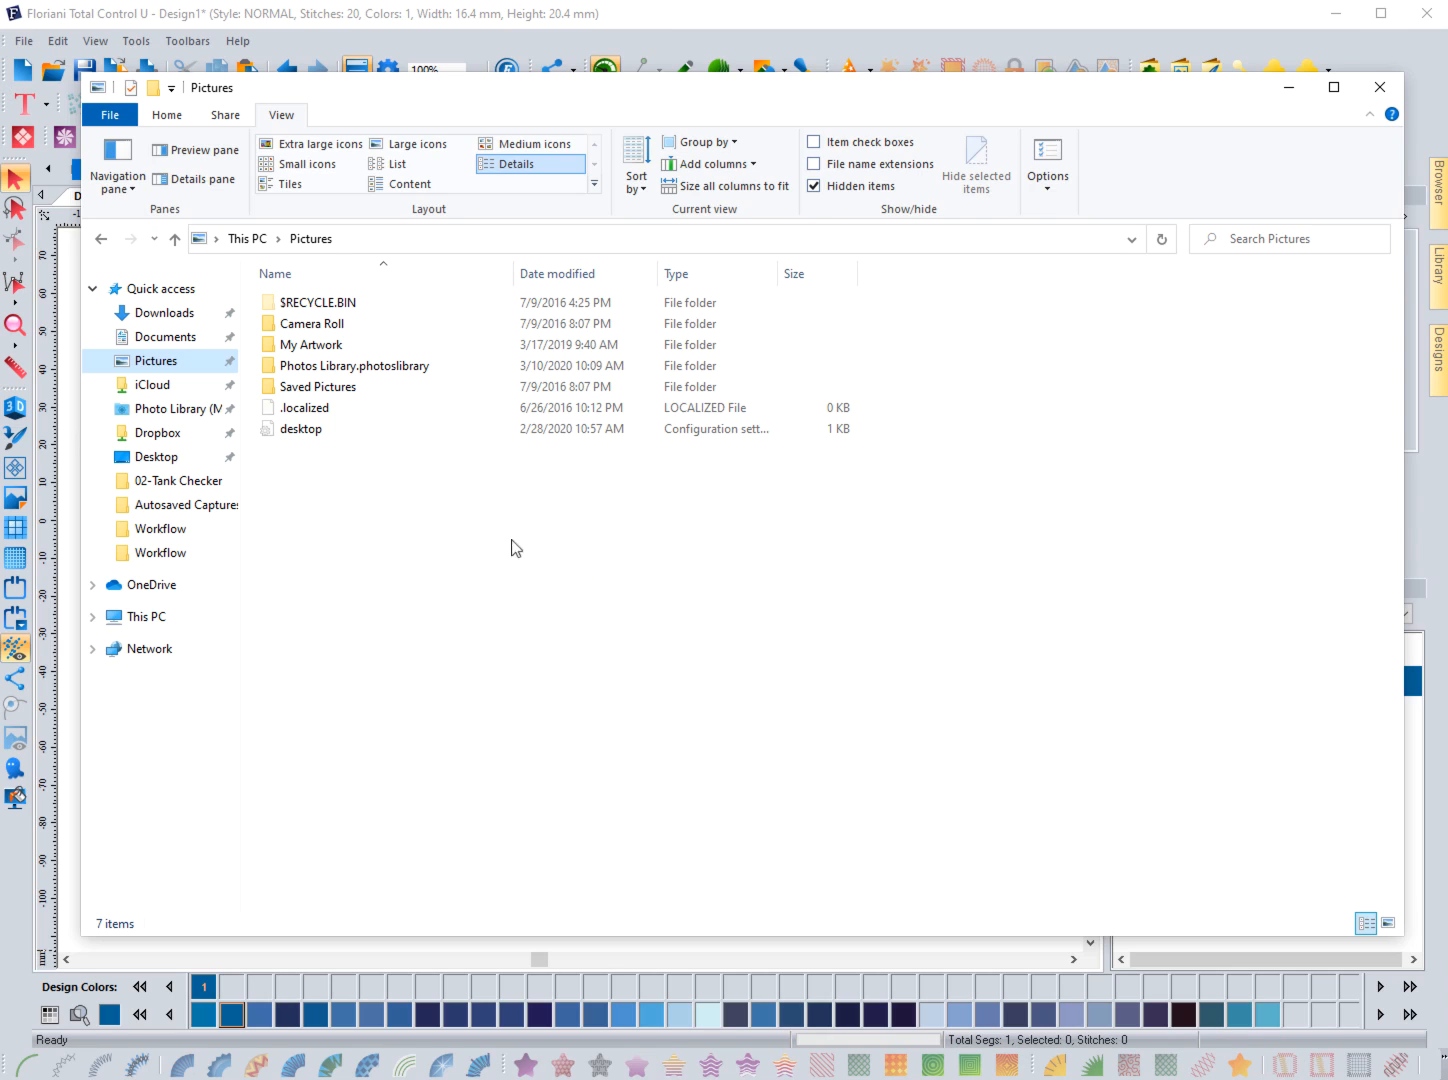
# - Examine the Pictures folder's view options and its properties, and close them without changes
pyautogui.rightClick(382, 565)
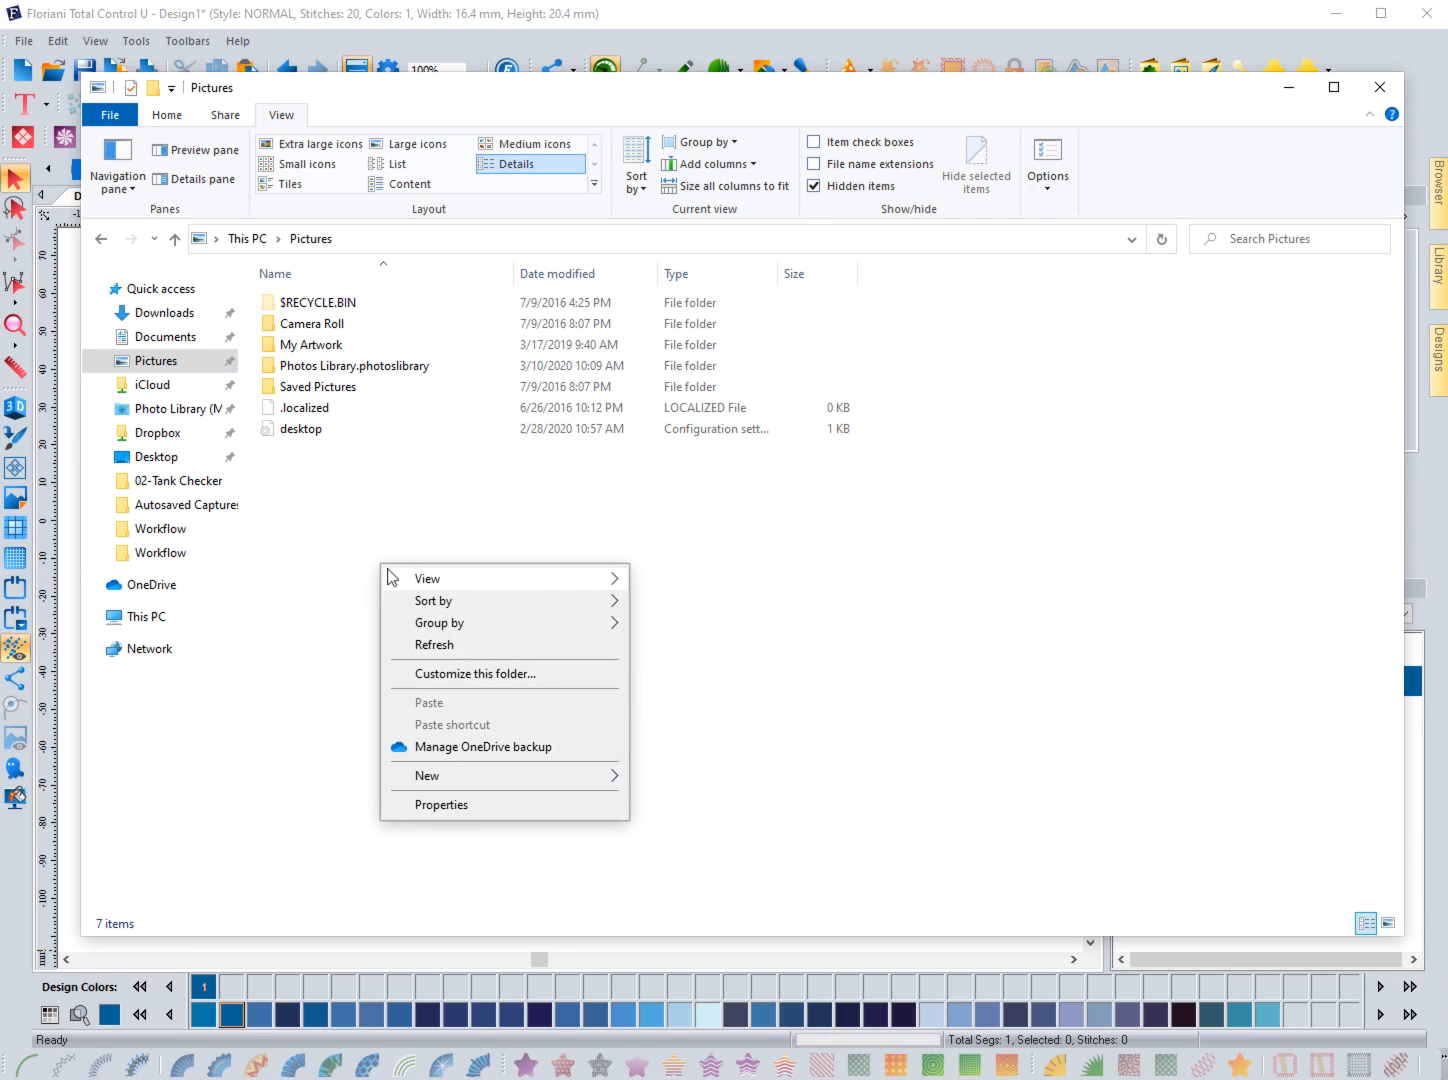
pyautogui.moveTo(390, 577)
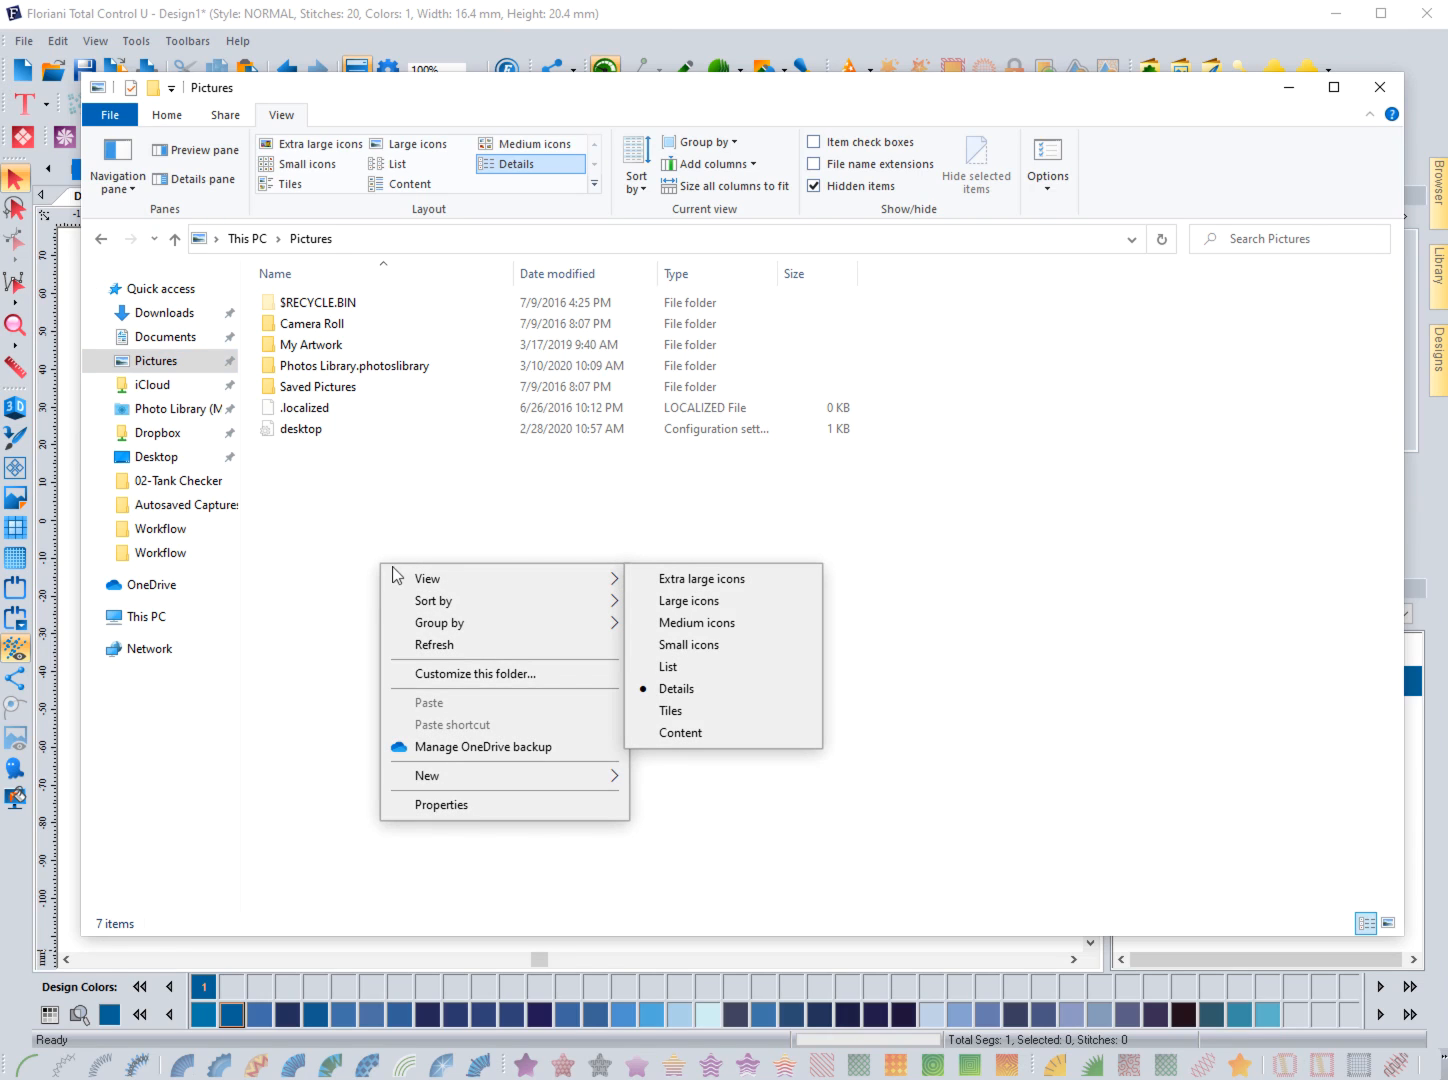
pyautogui.click(324, 525)
pyautogui.rightClick(320, 518)
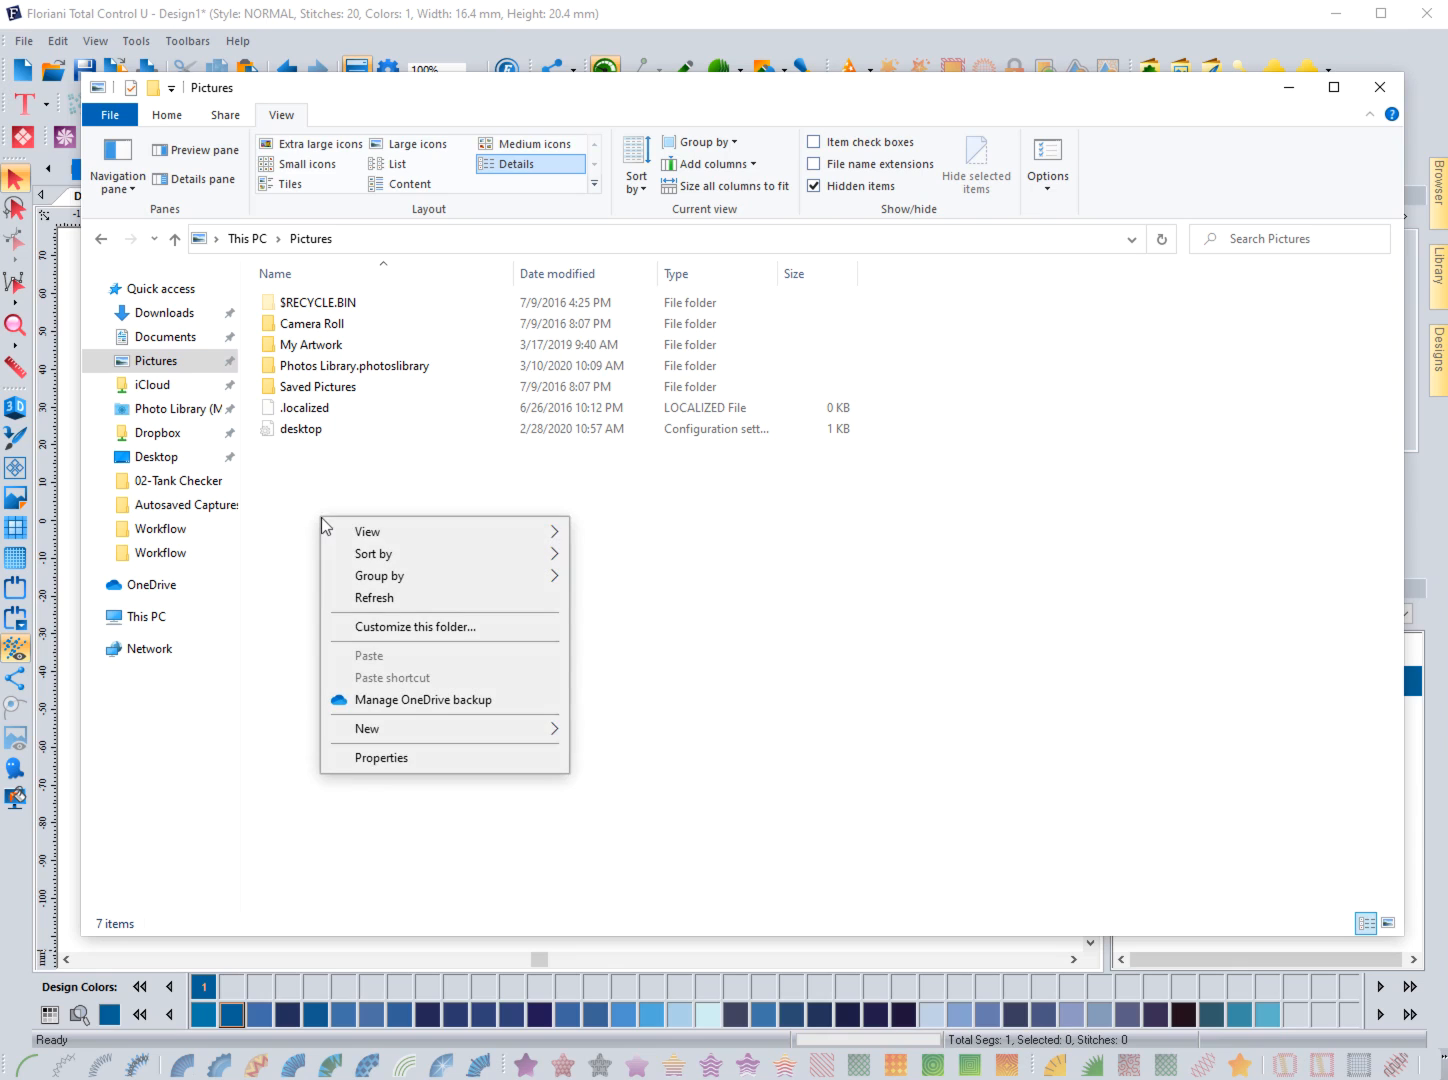
pyautogui.click(381, 758)
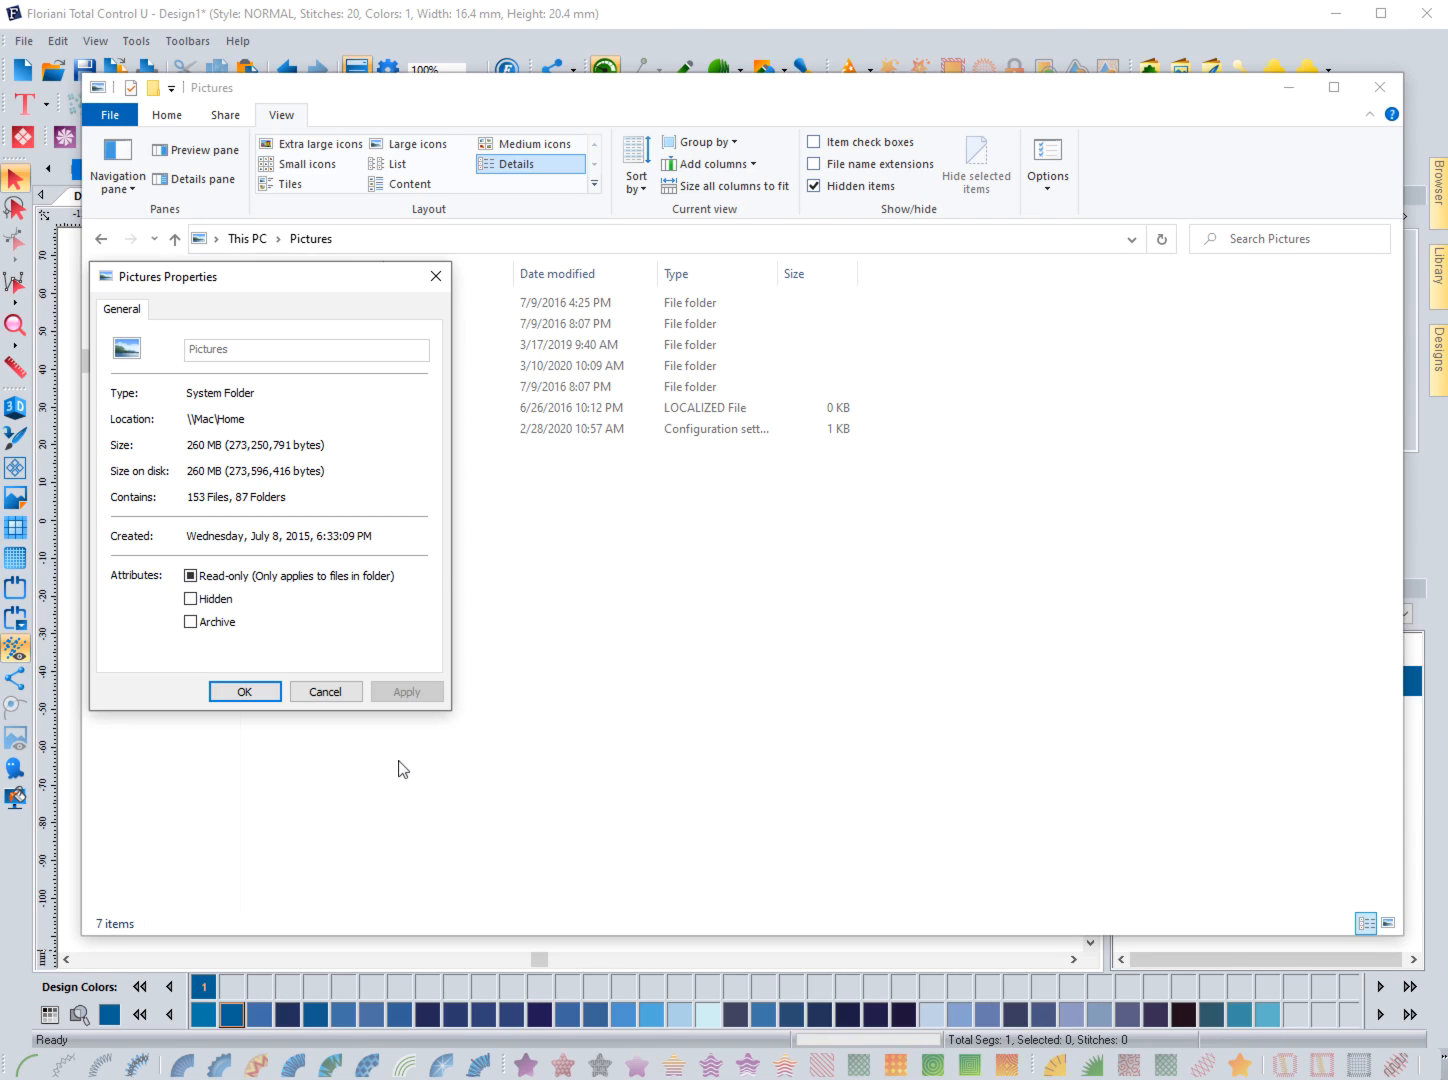
pyautogui.click(315, 695)
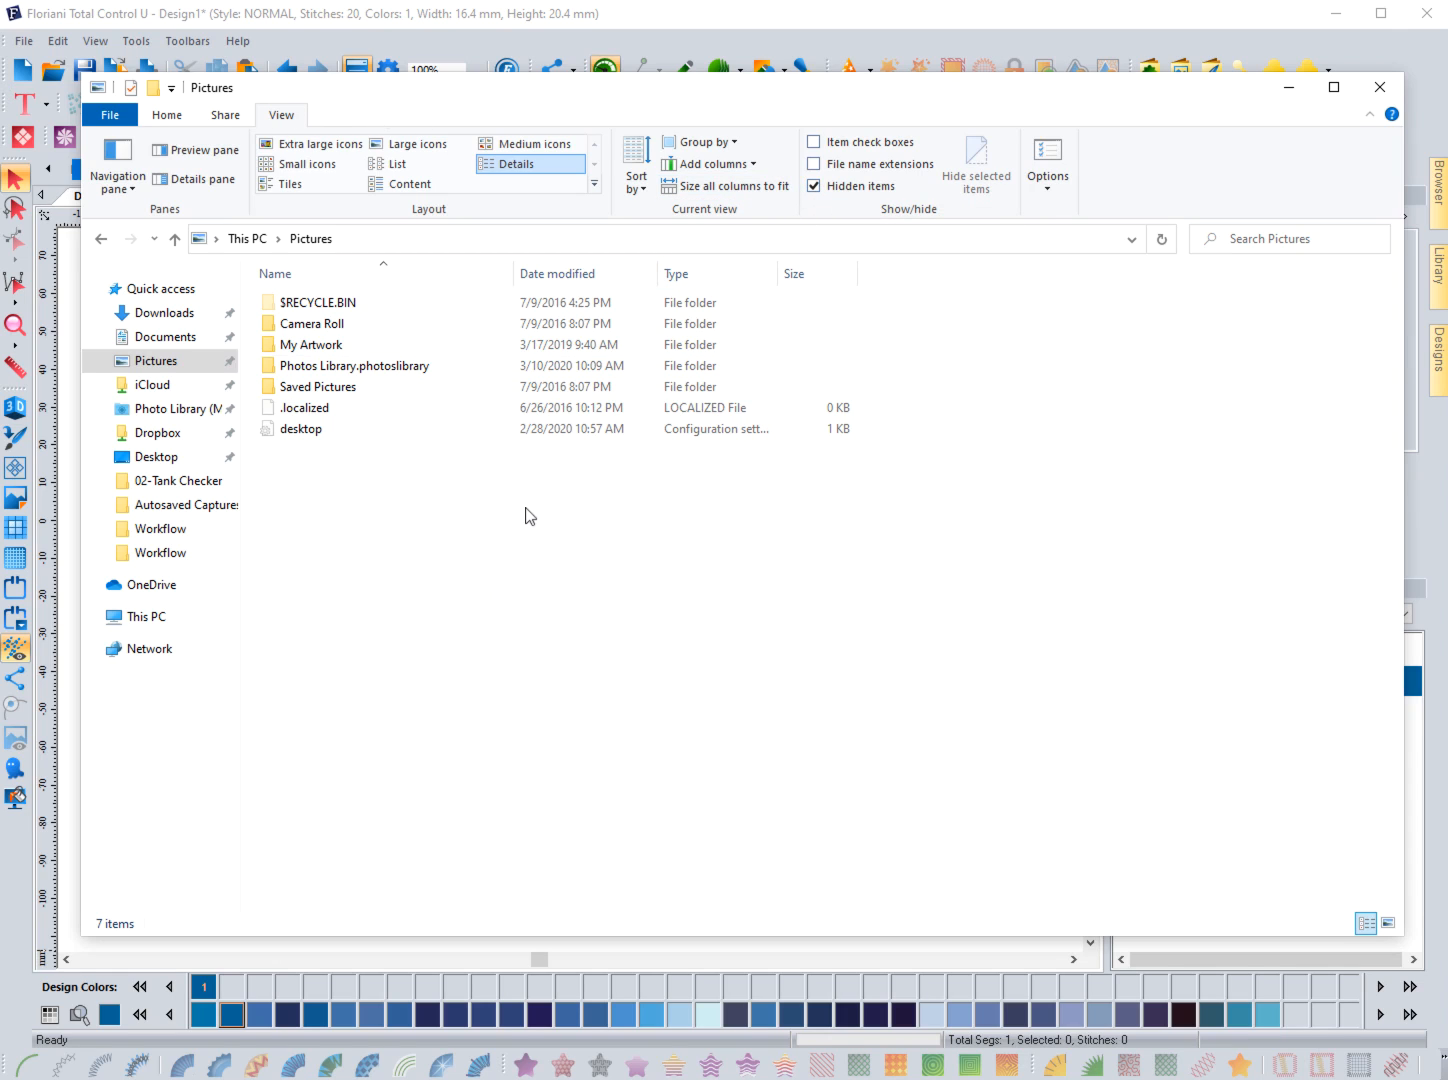
# - Open the folder ProgramData\Floriani\TCU\StyleSheets on Local Disk (C:)
pyautogui.click(145, 621)
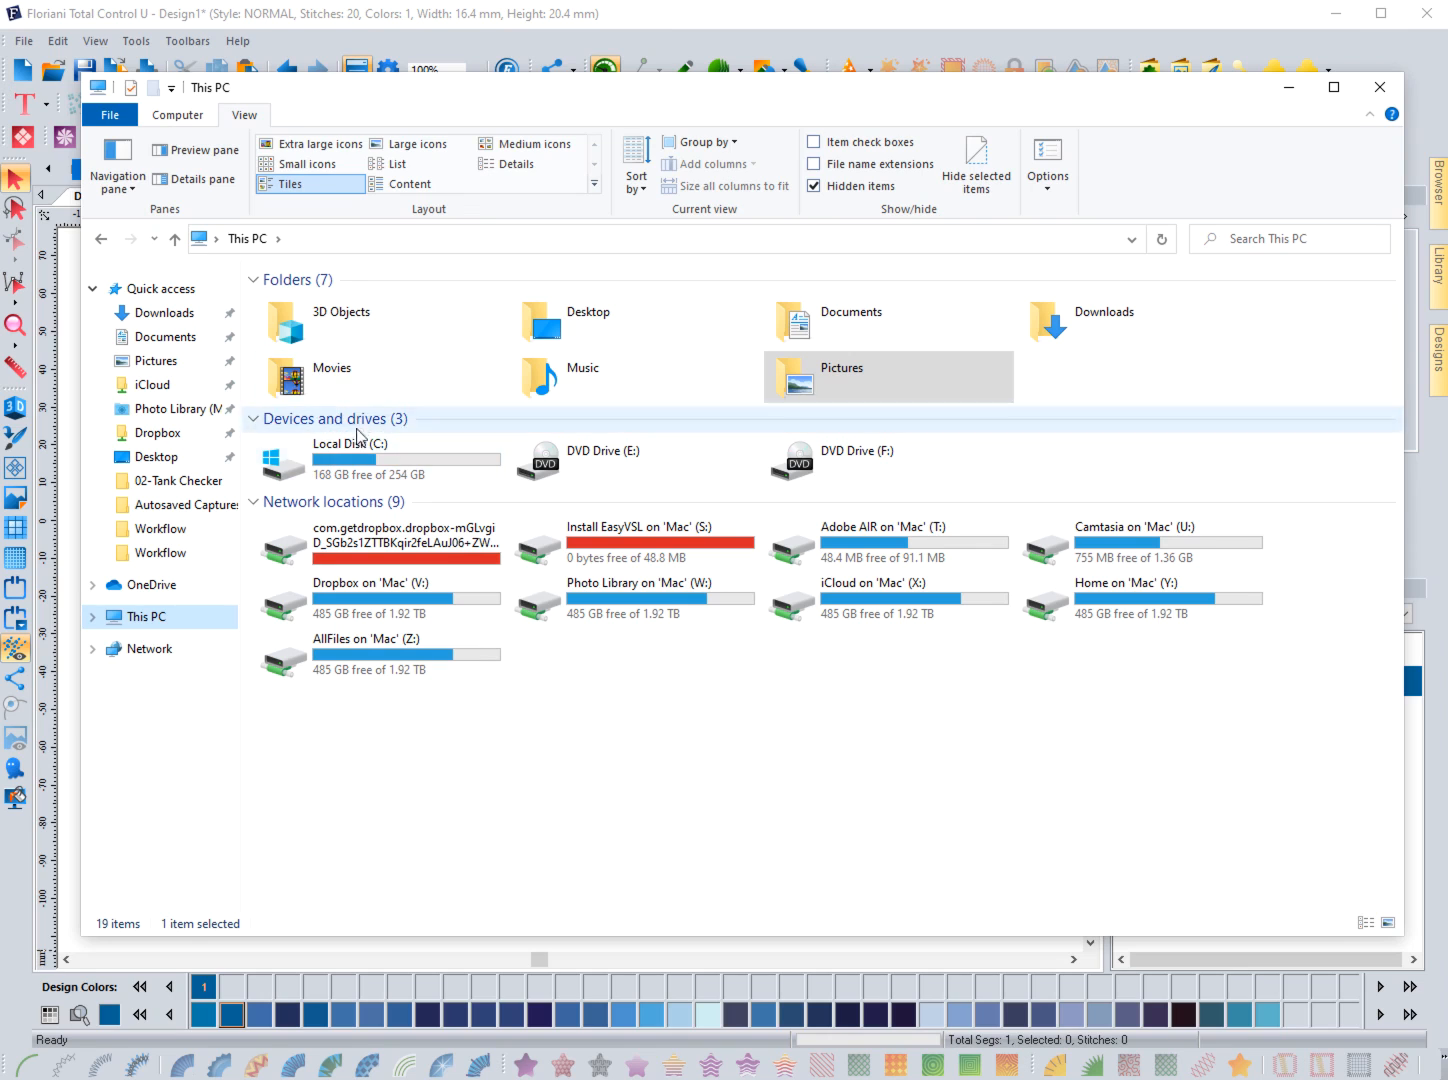
pyautogui.doubleClick(330, 453)
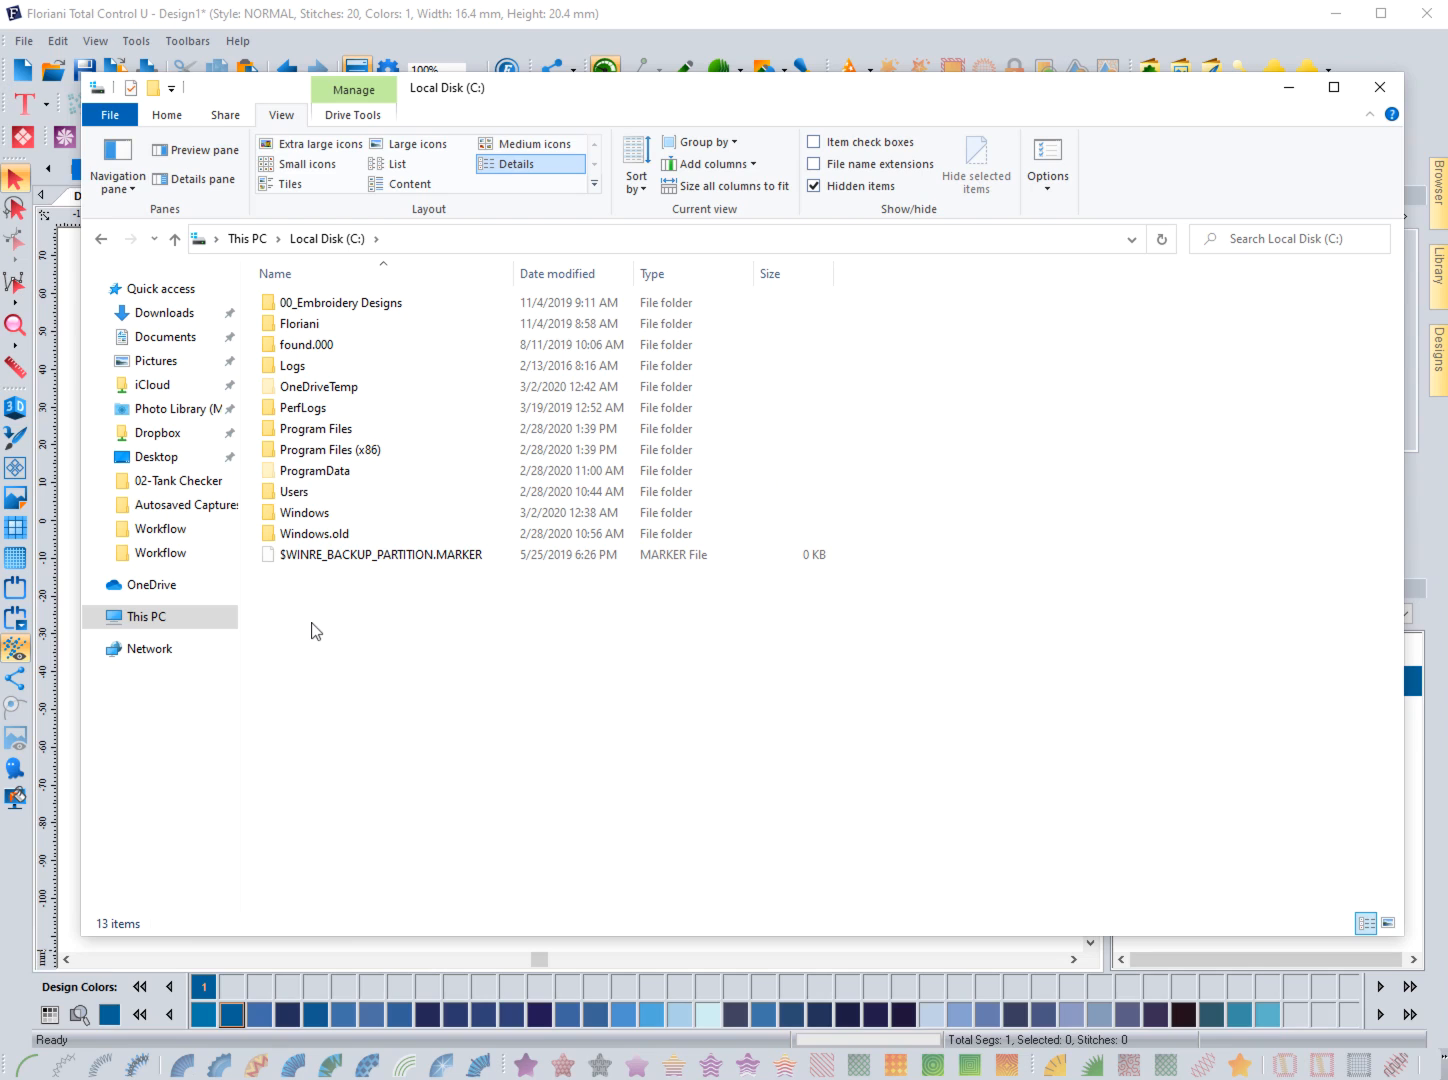
pyautogui.doubleClick(318, 476)
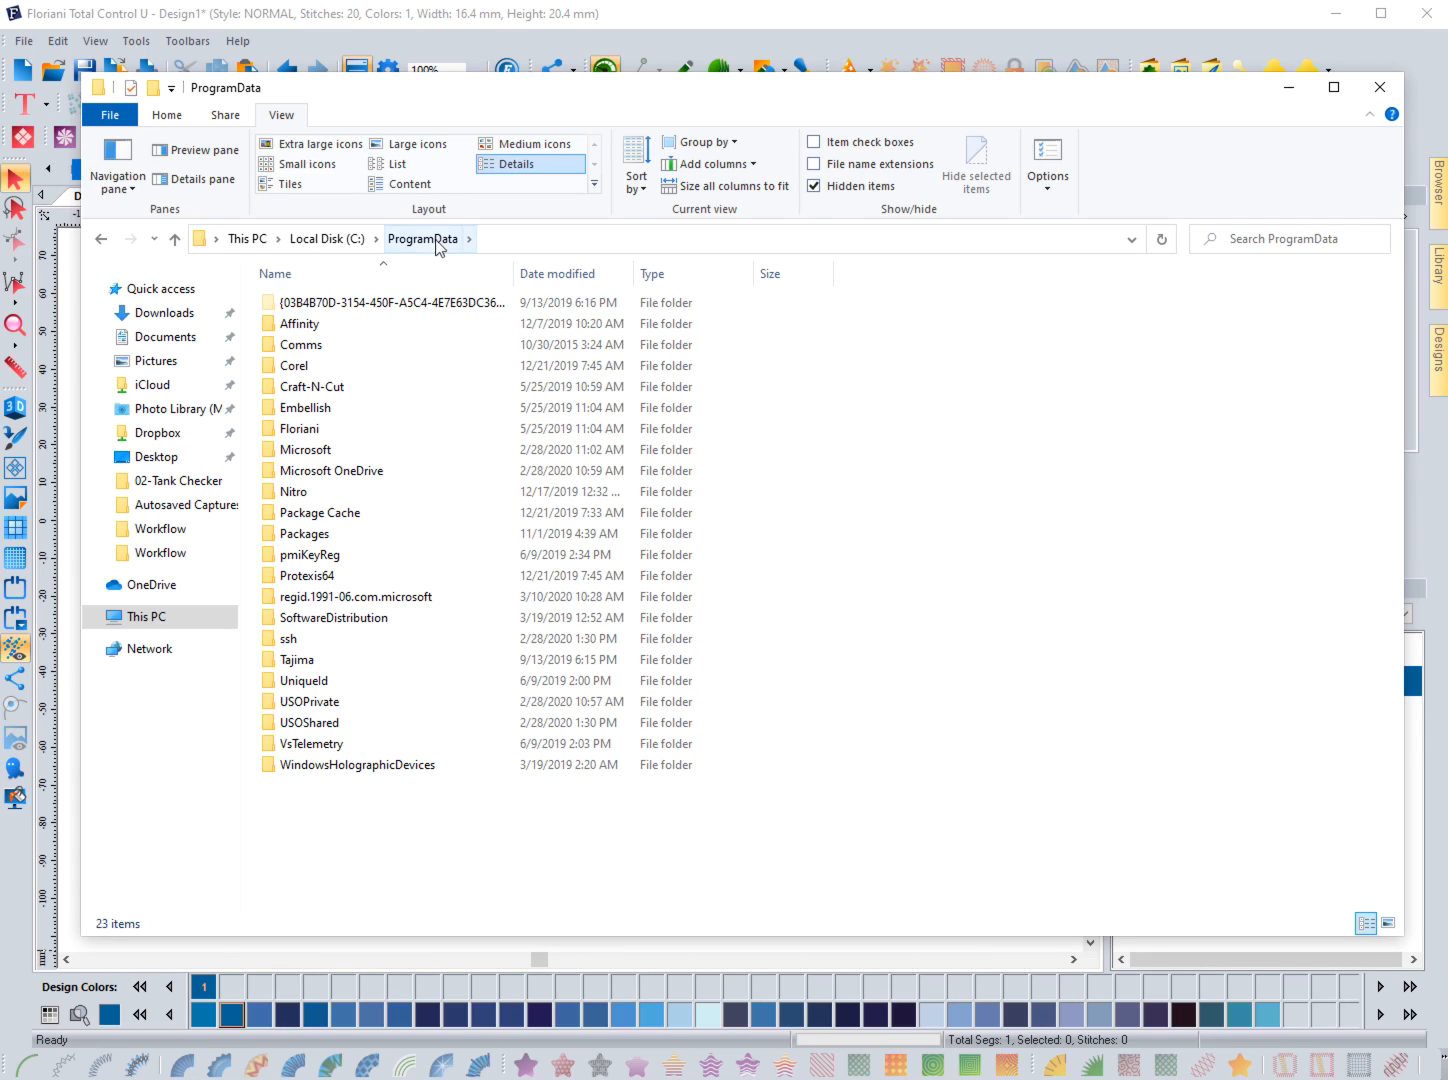
pyautogui.doubleClick(303, 428)
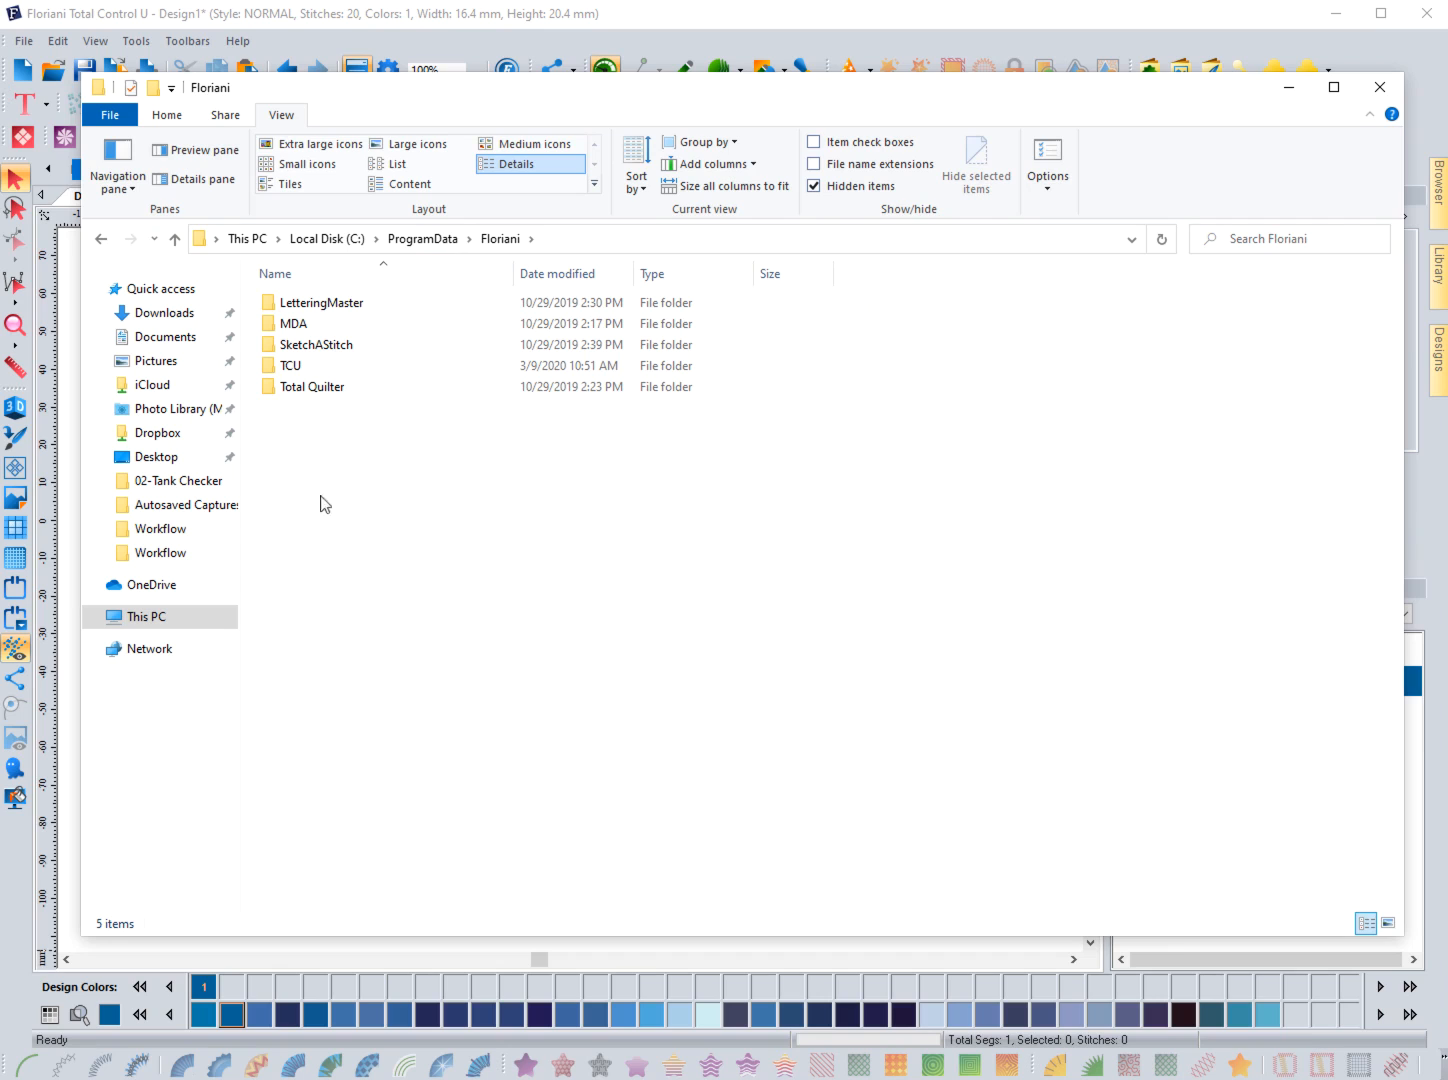
pyautogui.doubleClick(288, 367)
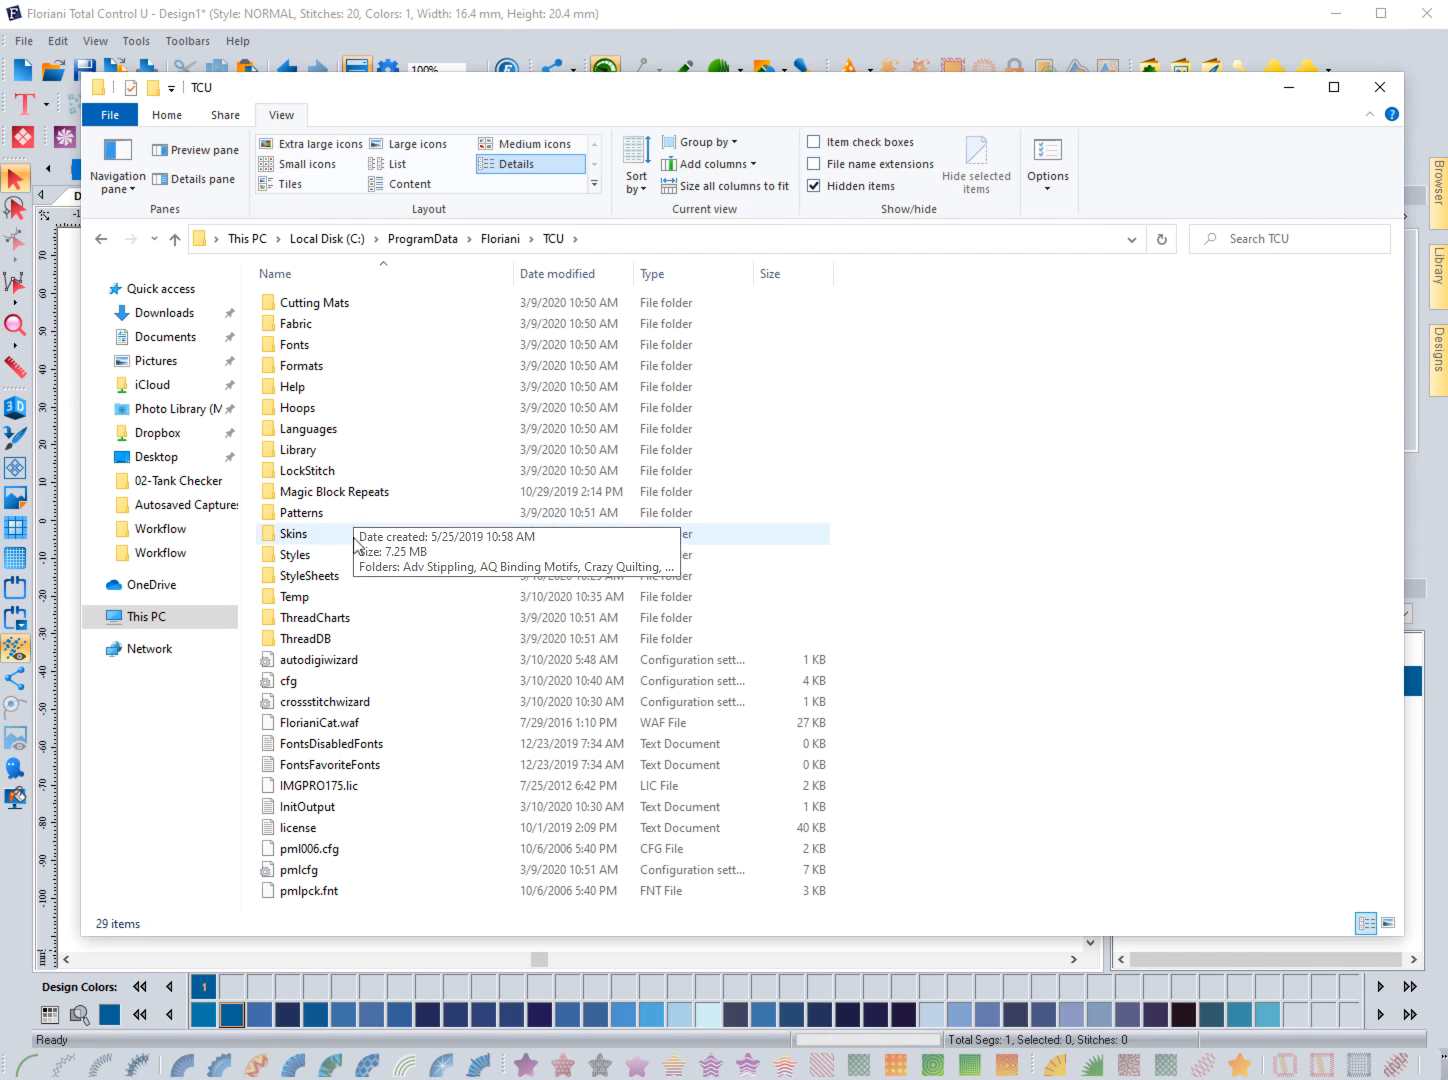
pyautogui.doubleClick(309, 577)
# - Move the StyleSheets folder window aside and open Denim - I Digitized.waf from it in Floriani Total Control U
pyautogui.scroll(-2, 381, 565)
pyautogui.scroll(-13, 381, 564)
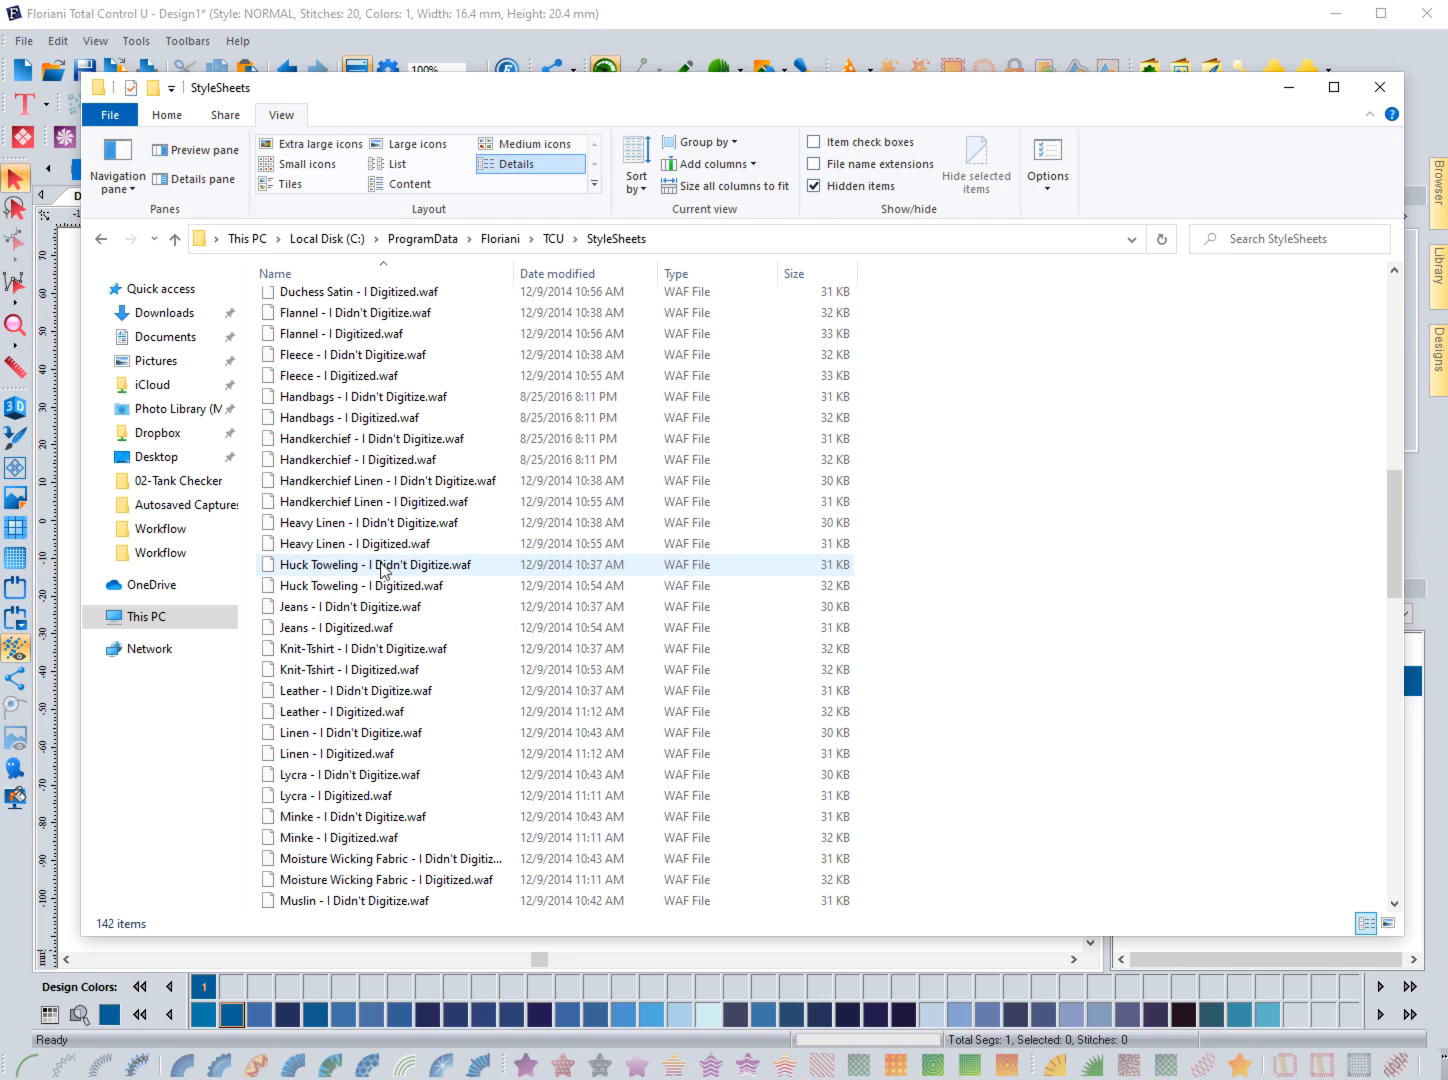
pyautogui.scroll(-8, 381, 568)
pyautogui.scroll(-14, 382, 567)
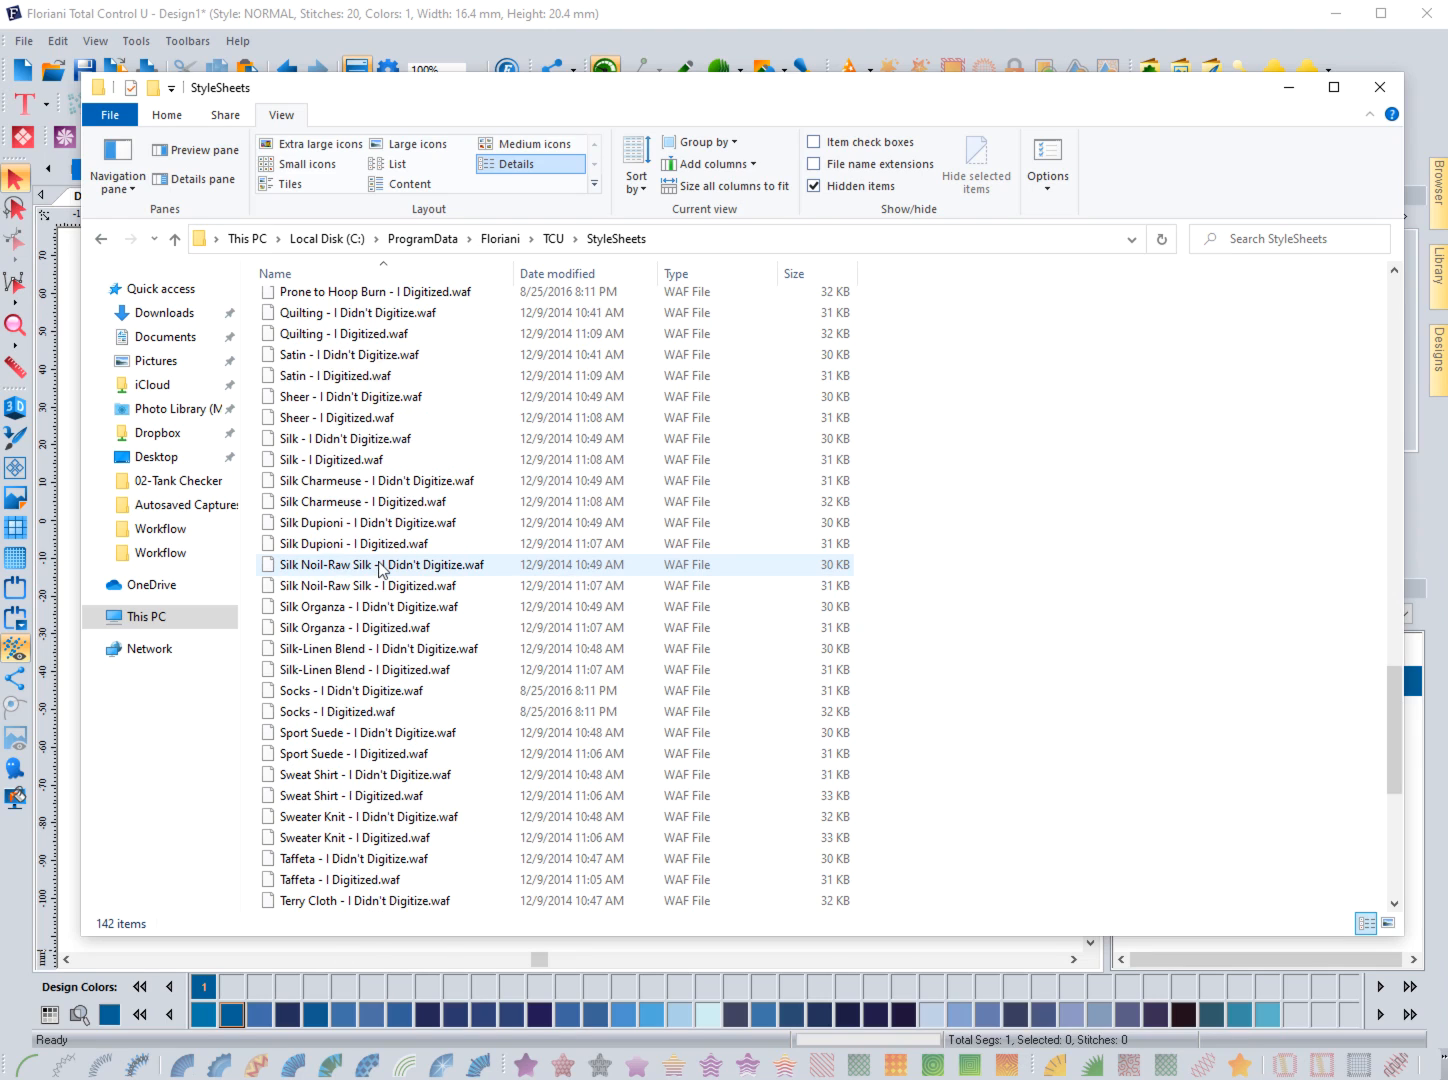
pyautogui.scroll(20, 381, 568)
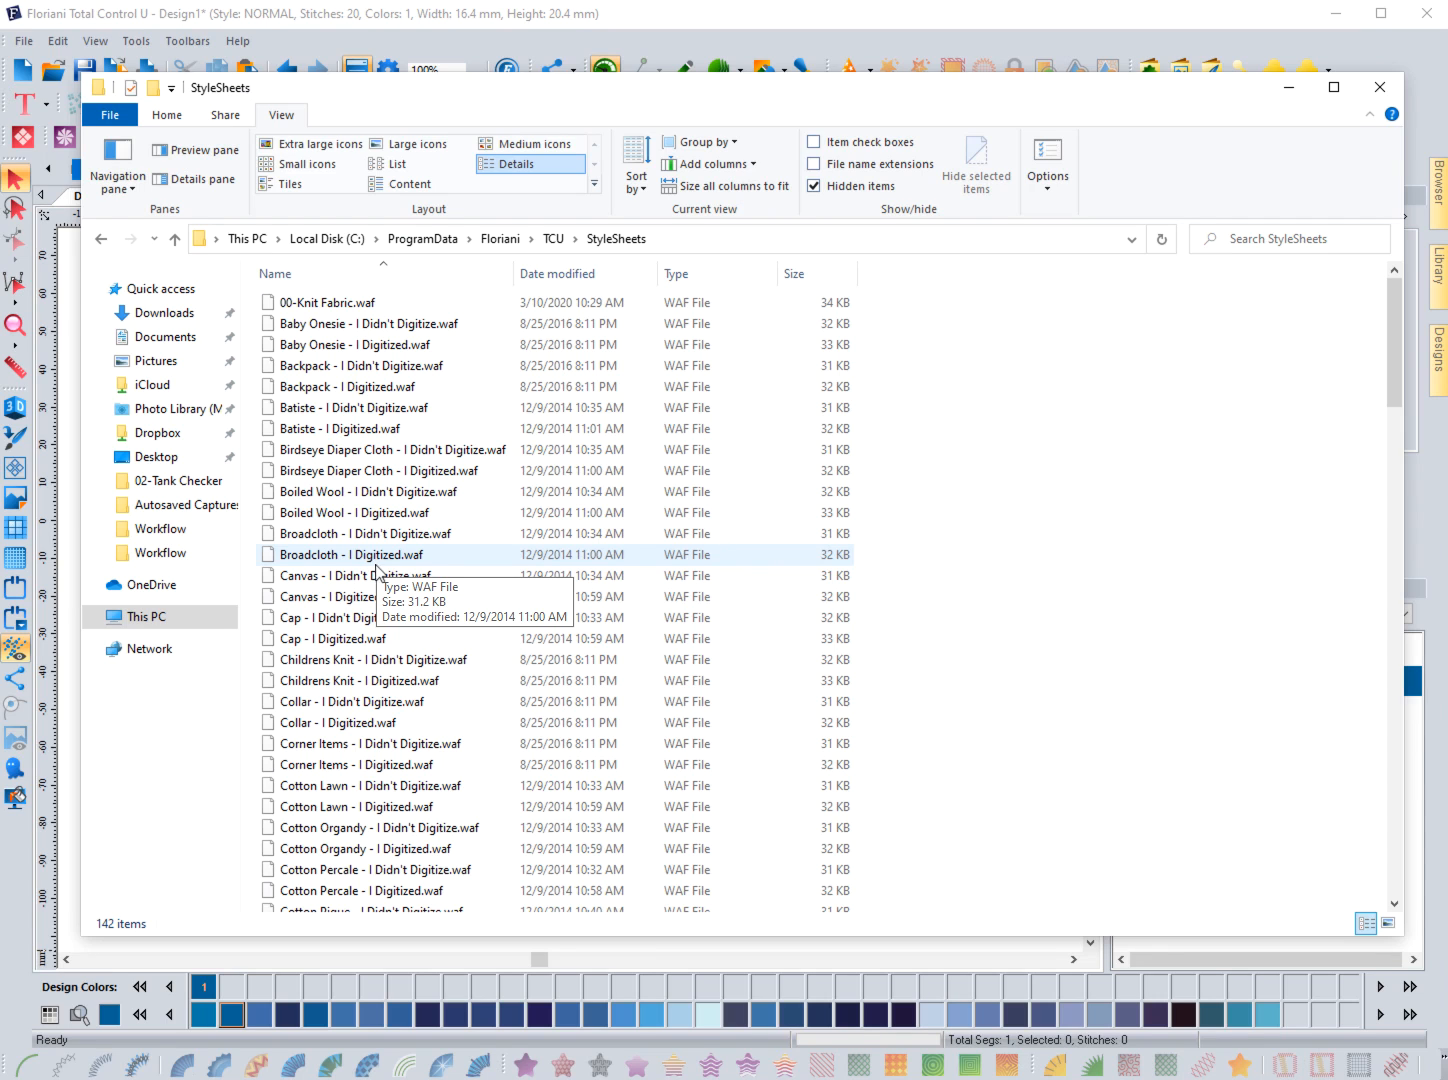
pyautogui.scroll(-4, 380, 570)
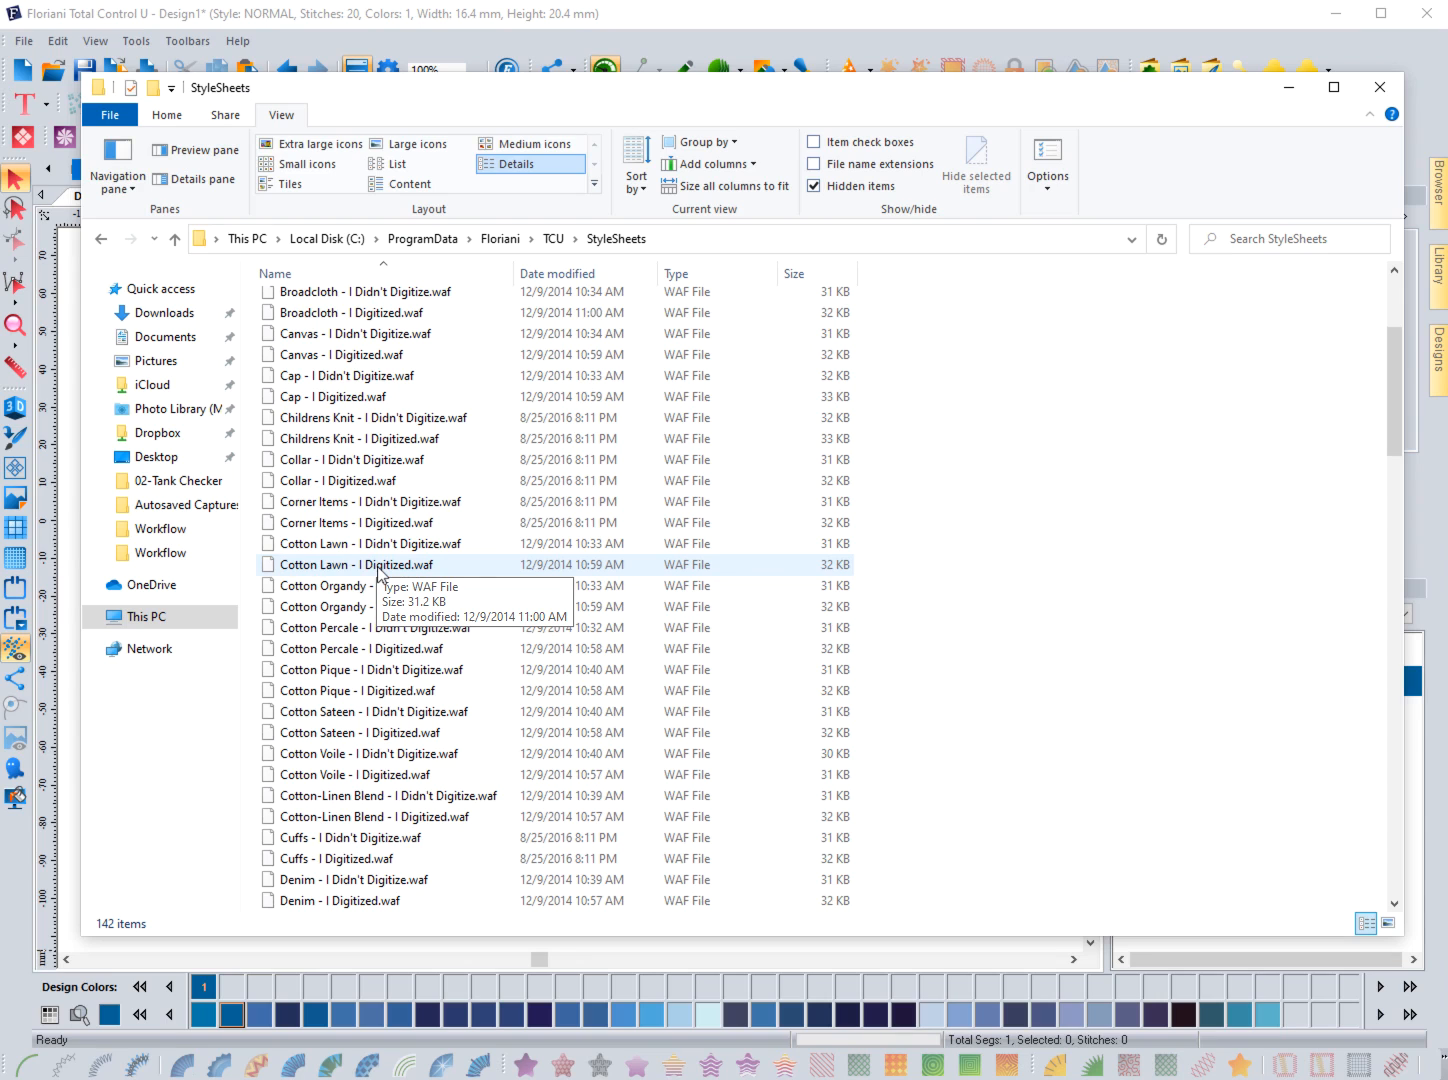
pyautogui.scroll(-4, 381, 570)
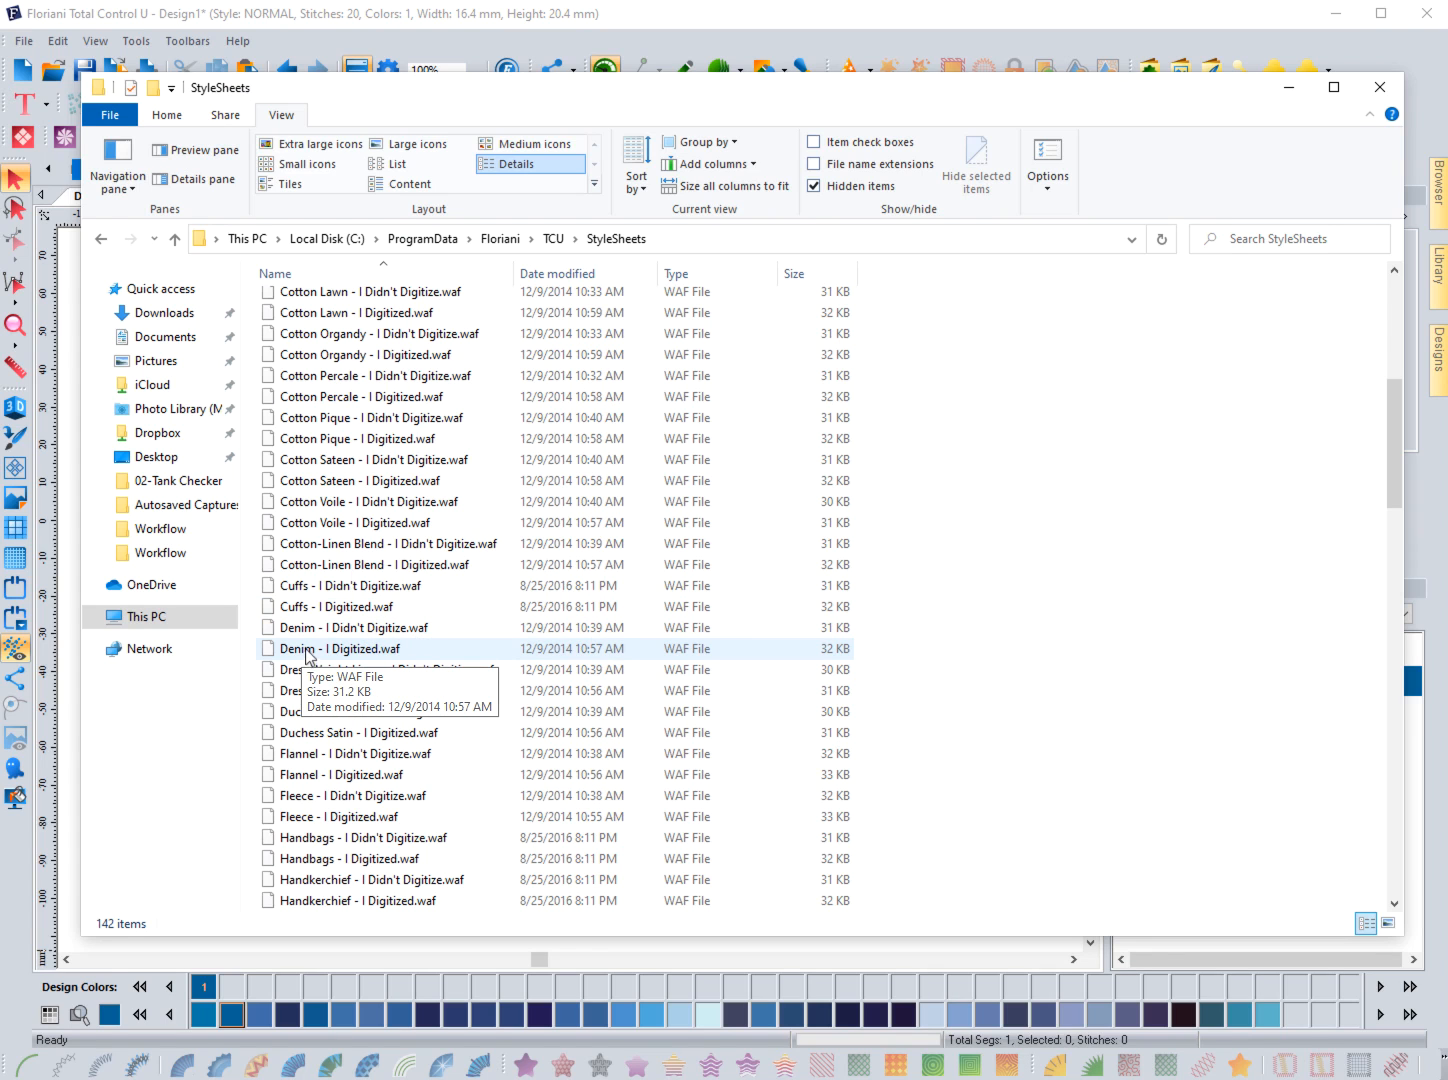
pyautogui.moveTo(366, 99); pyautogui.dragTo(768, 112)
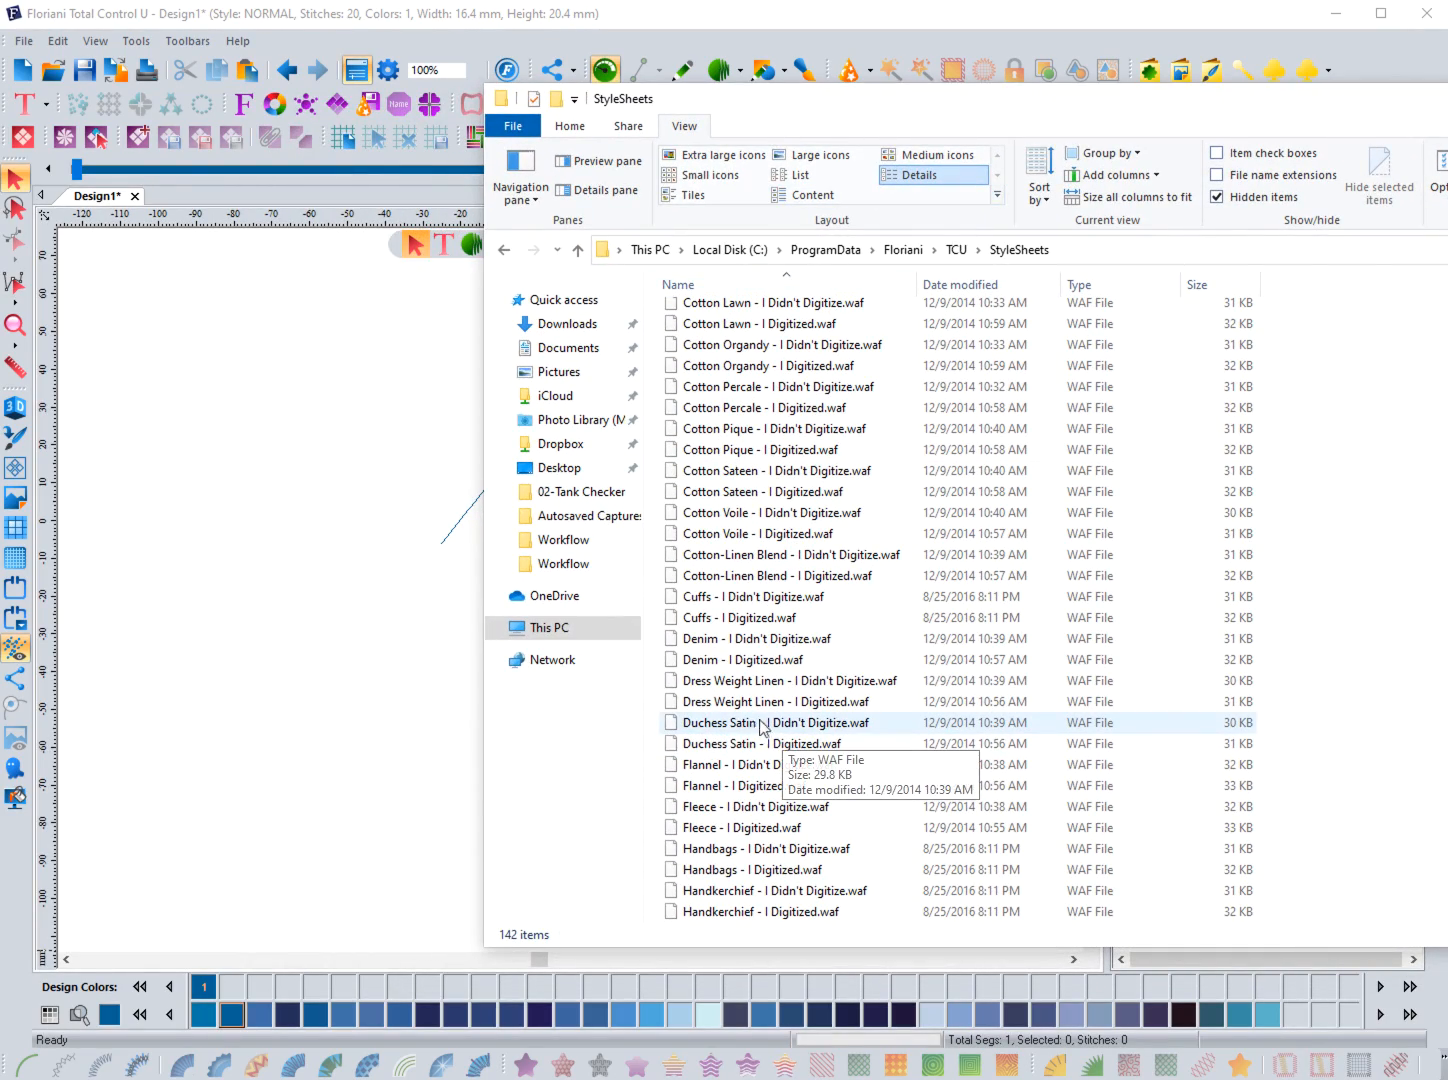
pyautogui.click(750, 659)
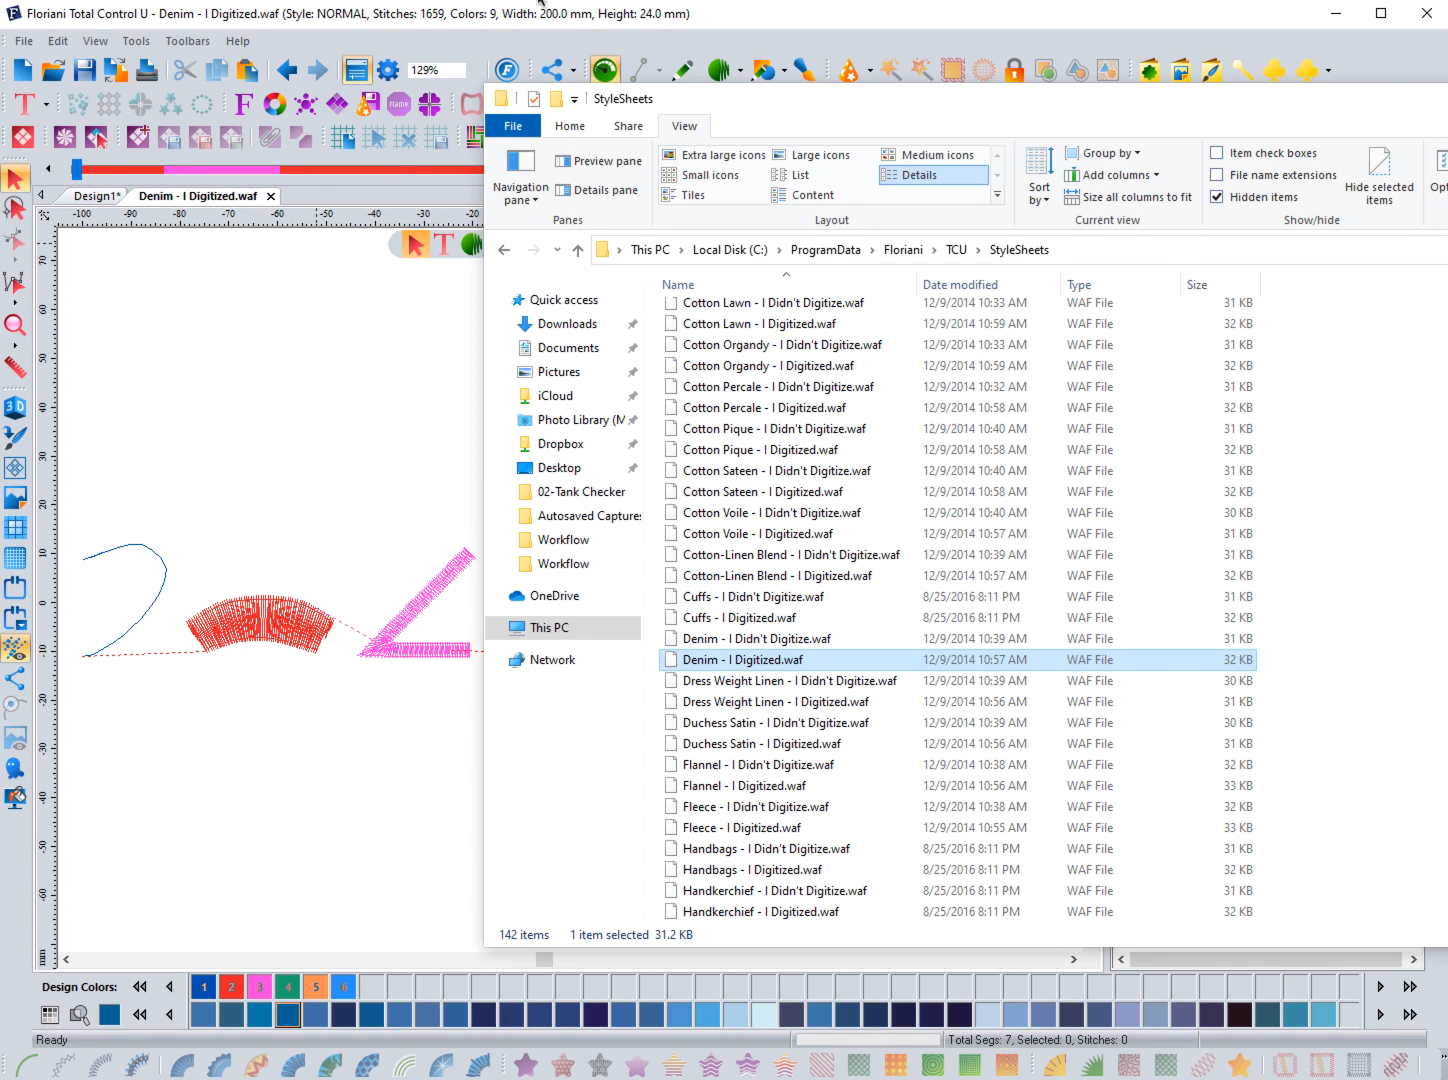
# - Return to Total Control U, set the blue curved run's stitch length to 3 mm, and apply its tie in and tie off as none
pyautogui.click(708, 15)
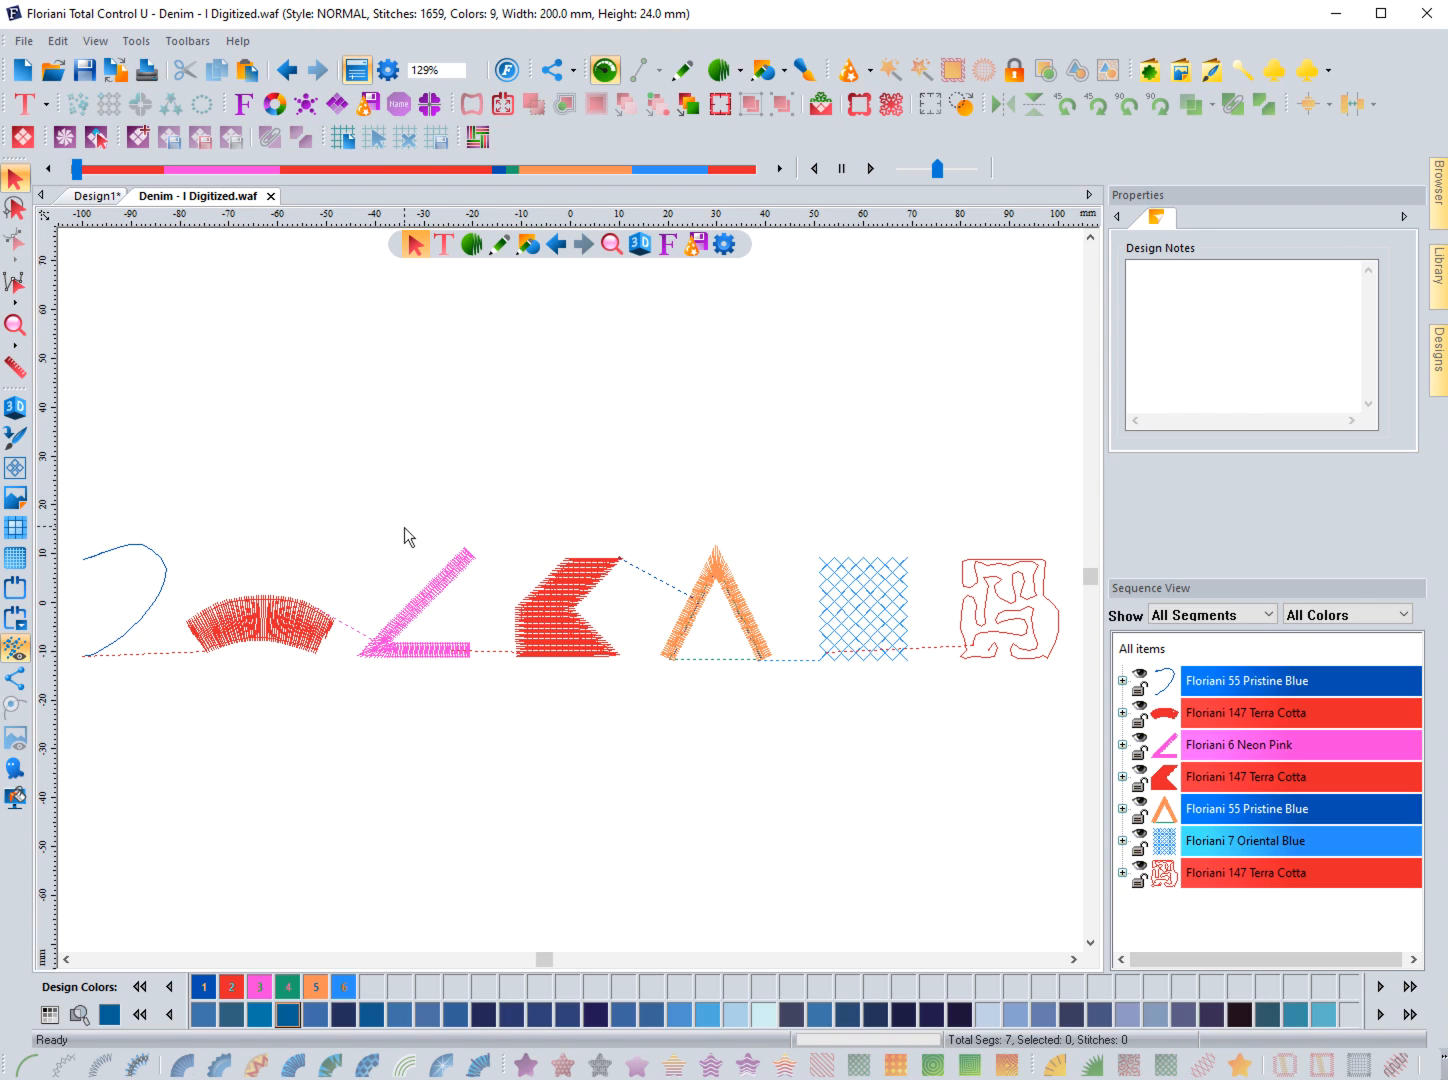
pyautogui.click(167, 577)
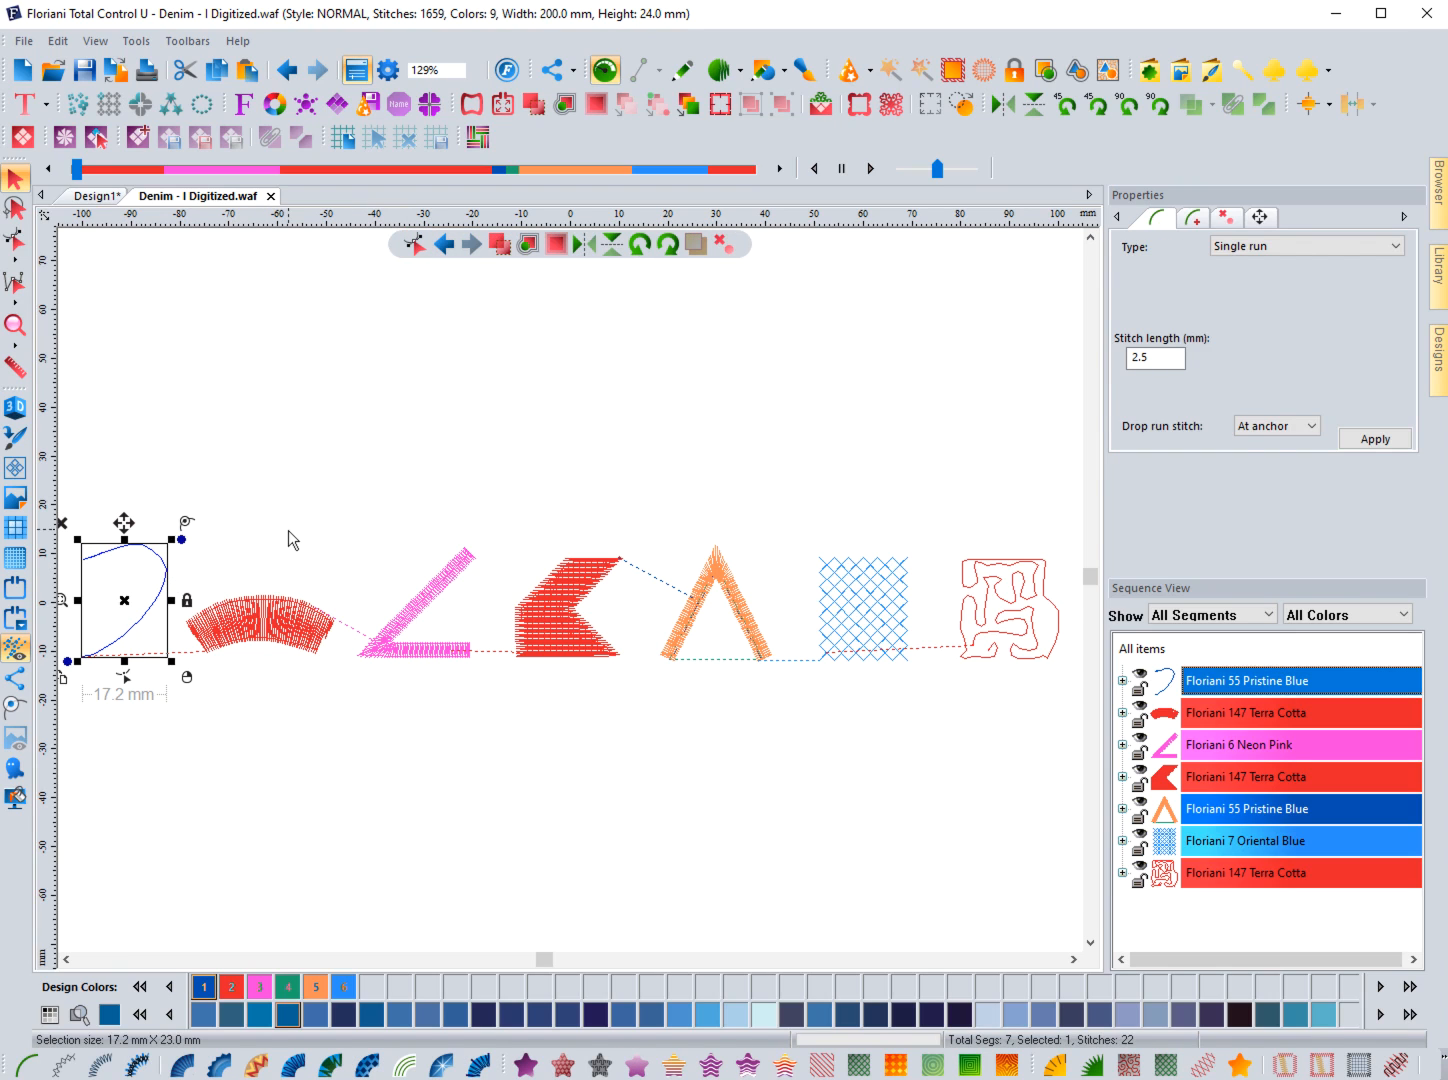
pyautogui.doubleClick(1156, 357)
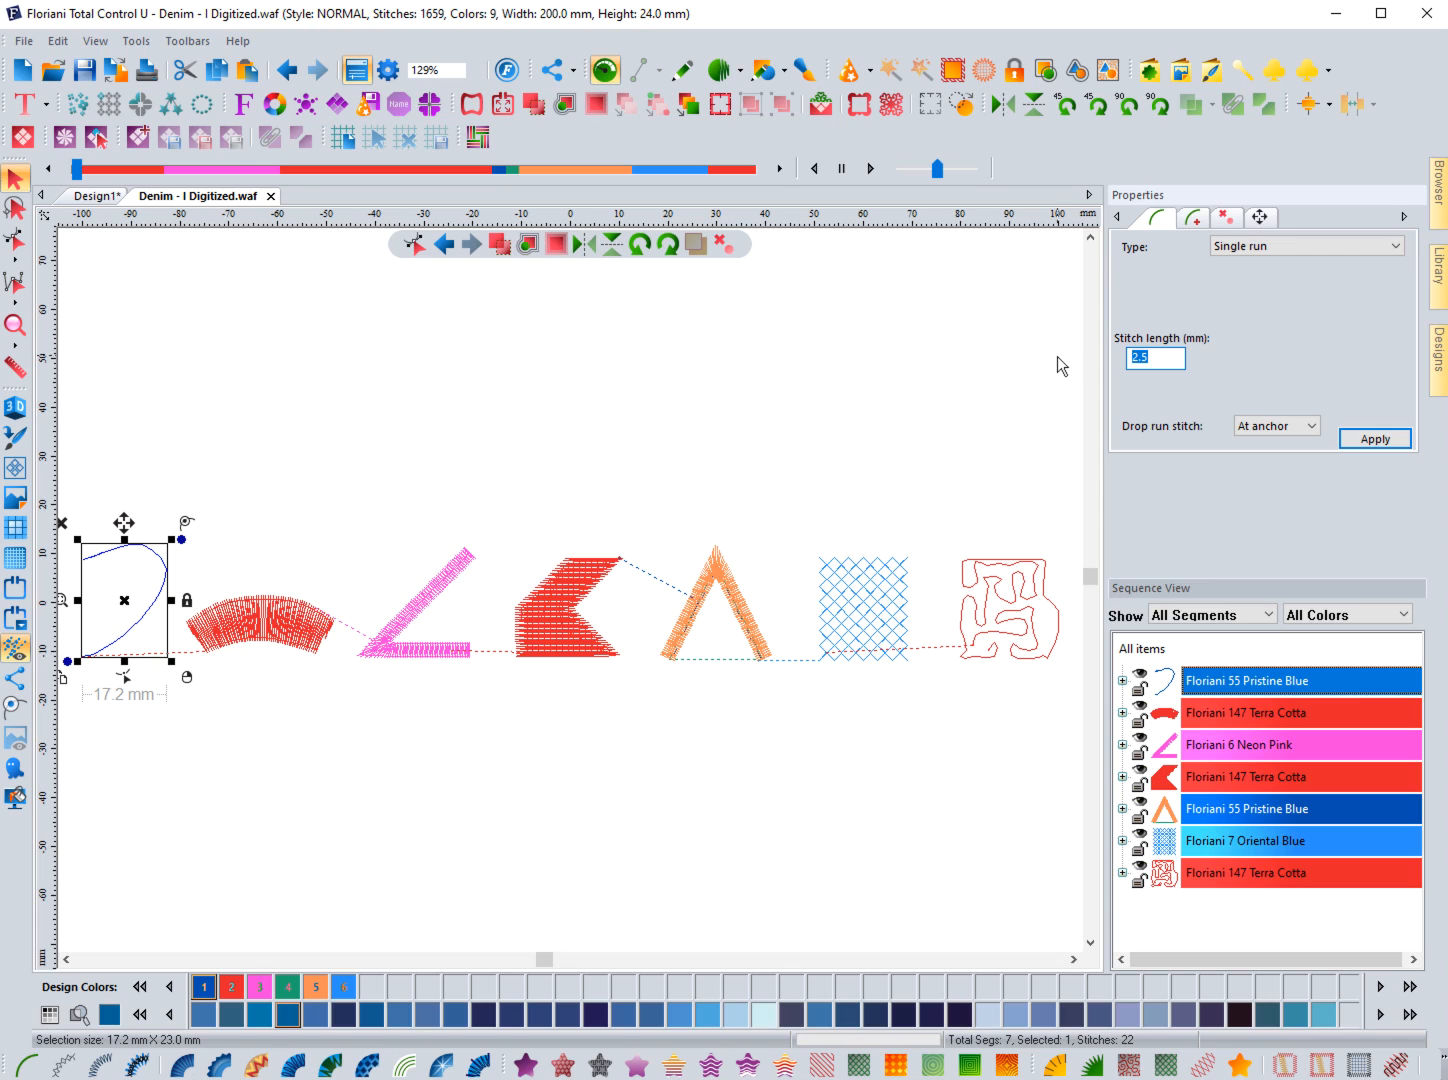
pyautogui.write('3')
pyautogui.click(1358, 443)
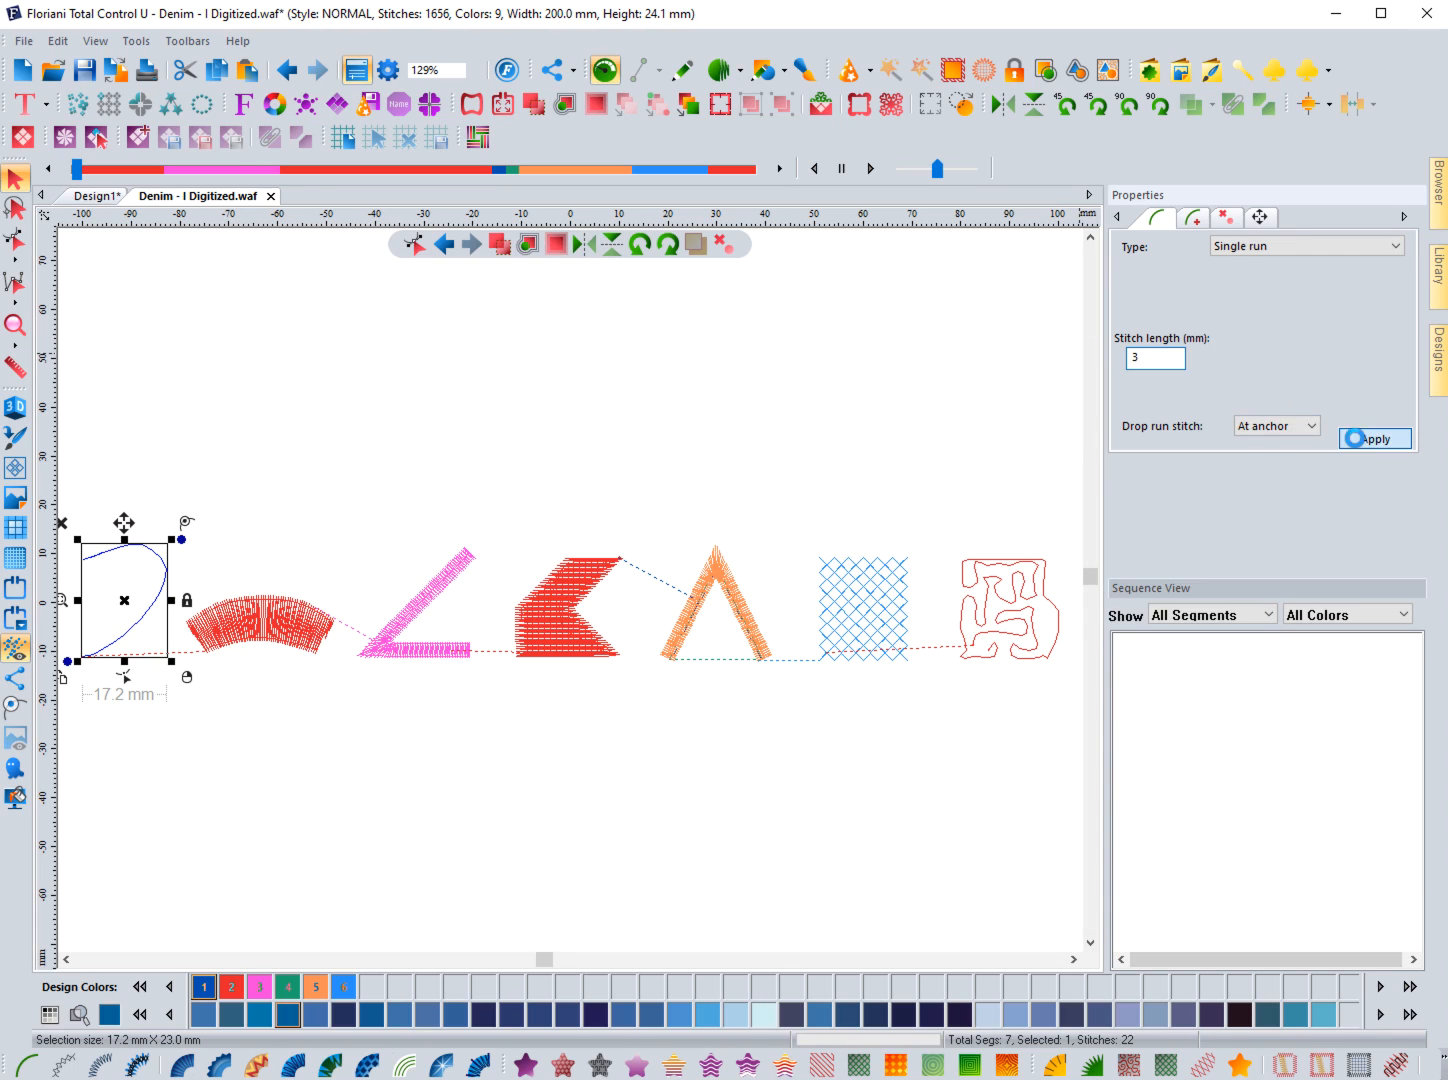
pyautogui.click(1224, 218)
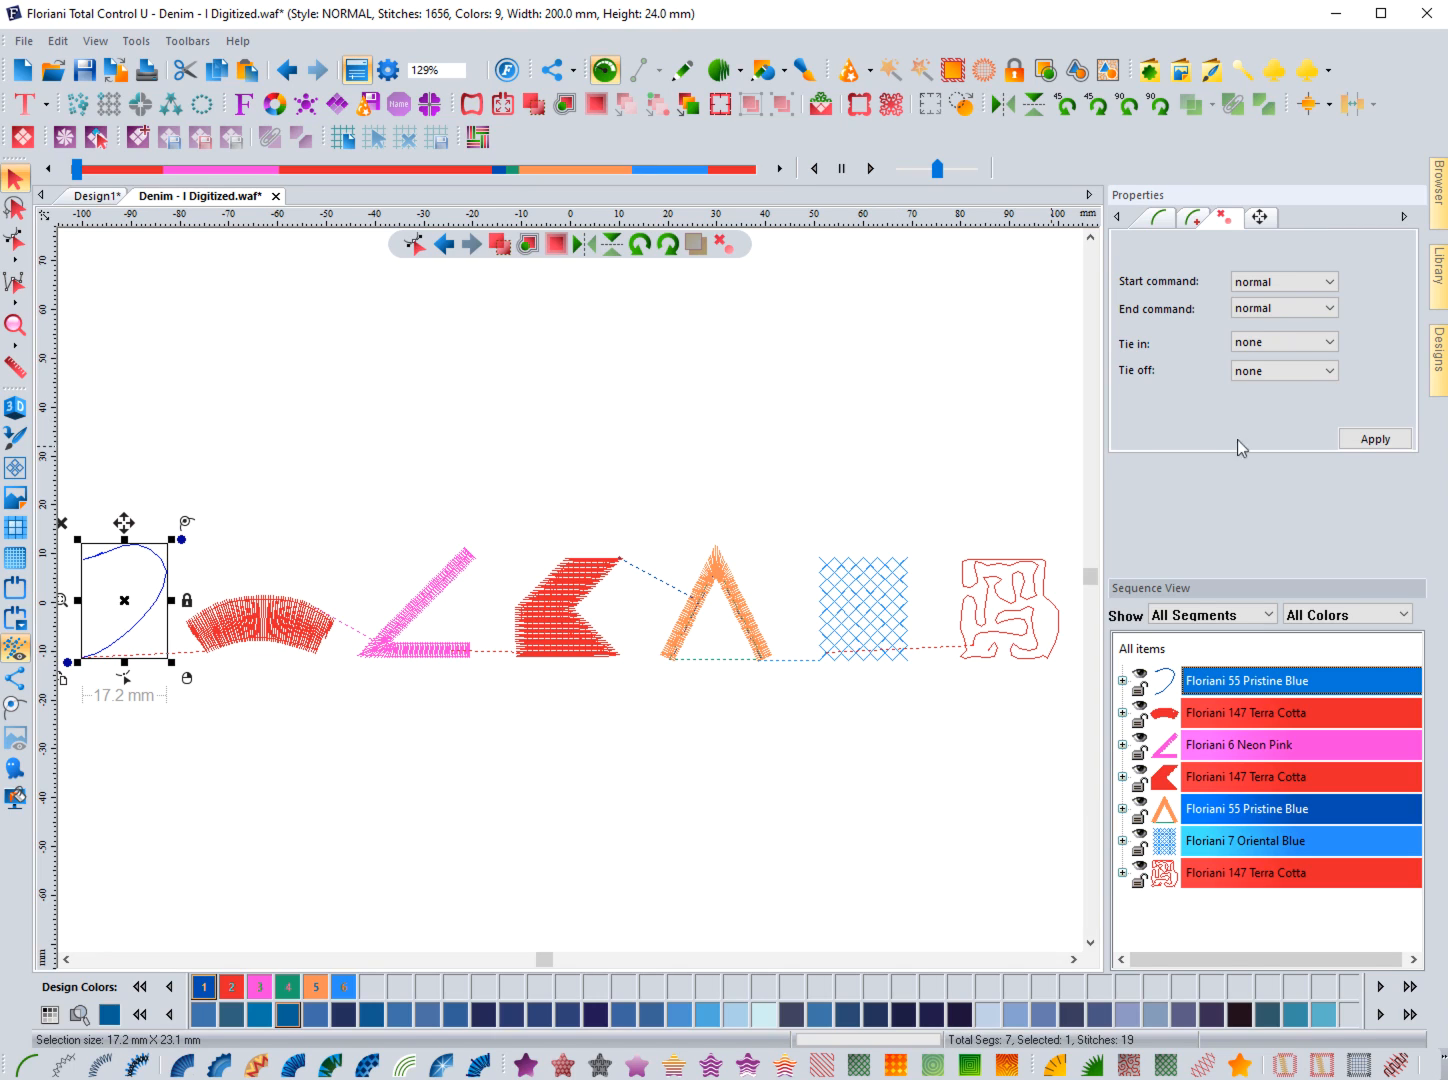
pyautogui.click(1345, 437)
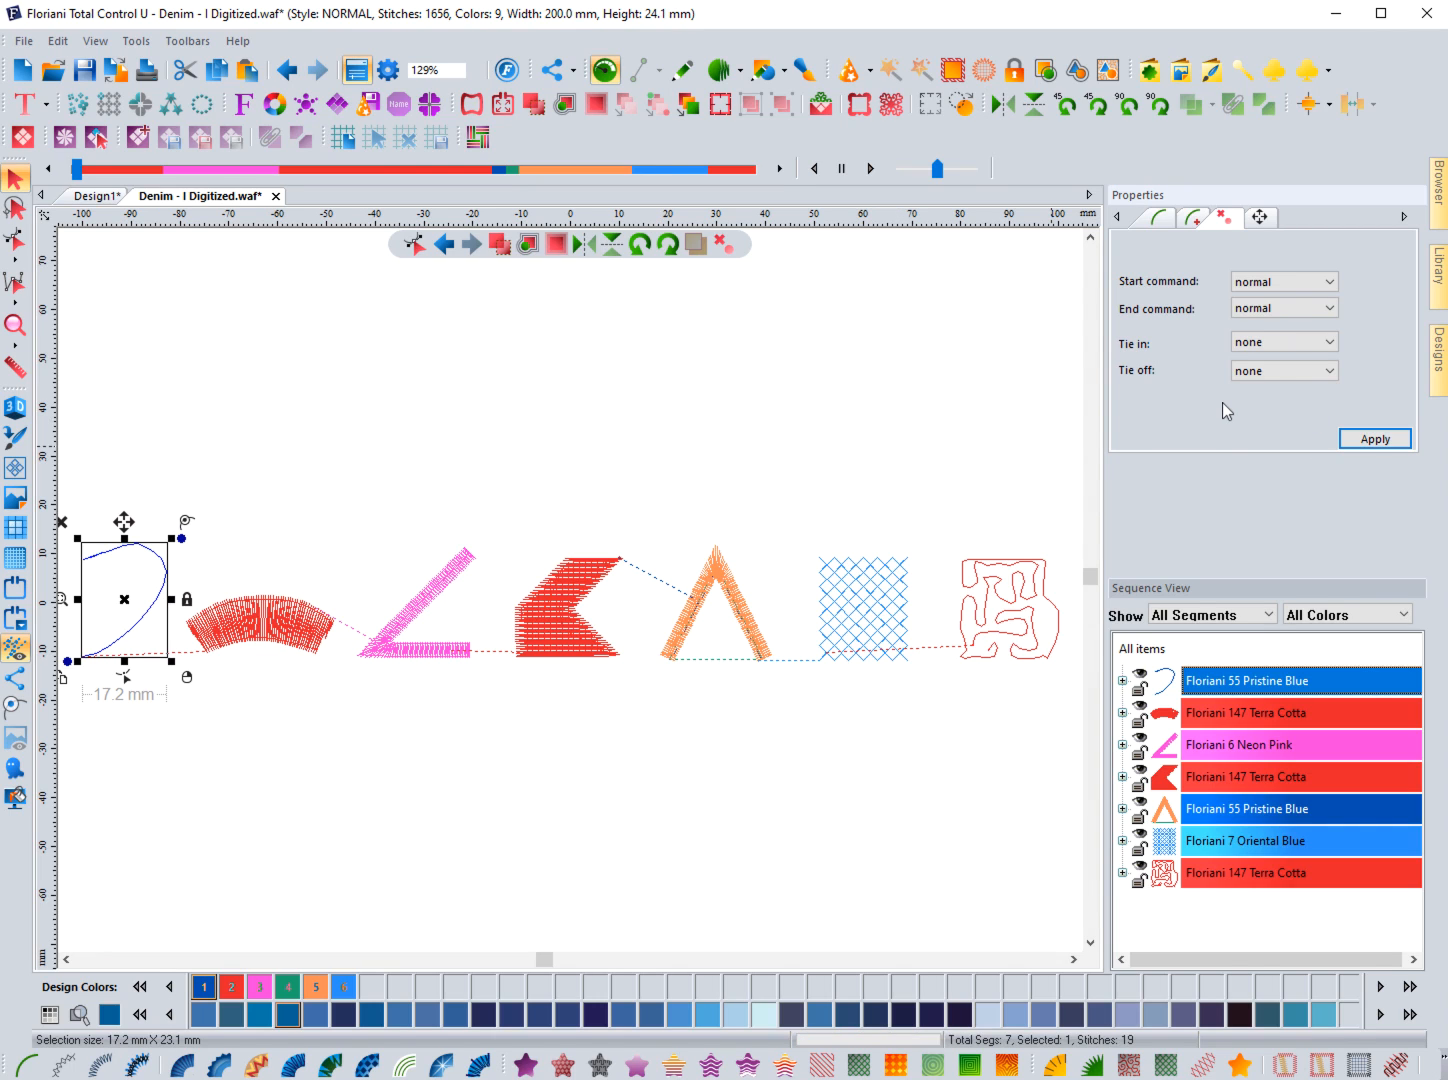
# - Set the satin fill density of the red arch to 0.40 mm
pyautogui.click(263, 643)
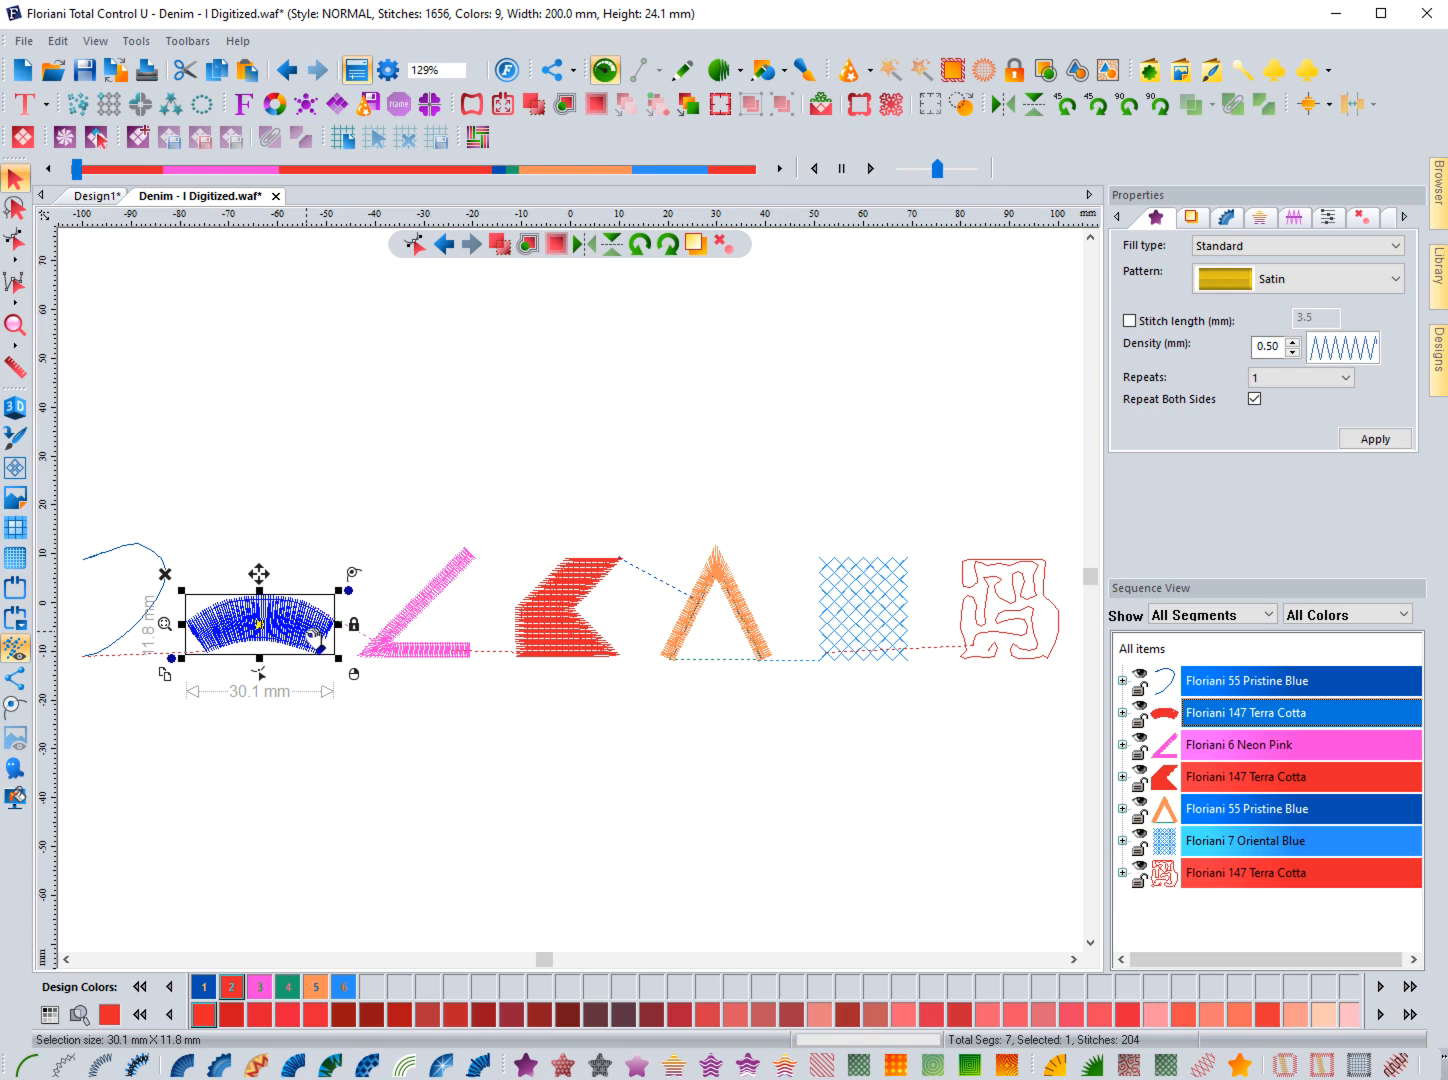
pyautogui.click(1293, 352)
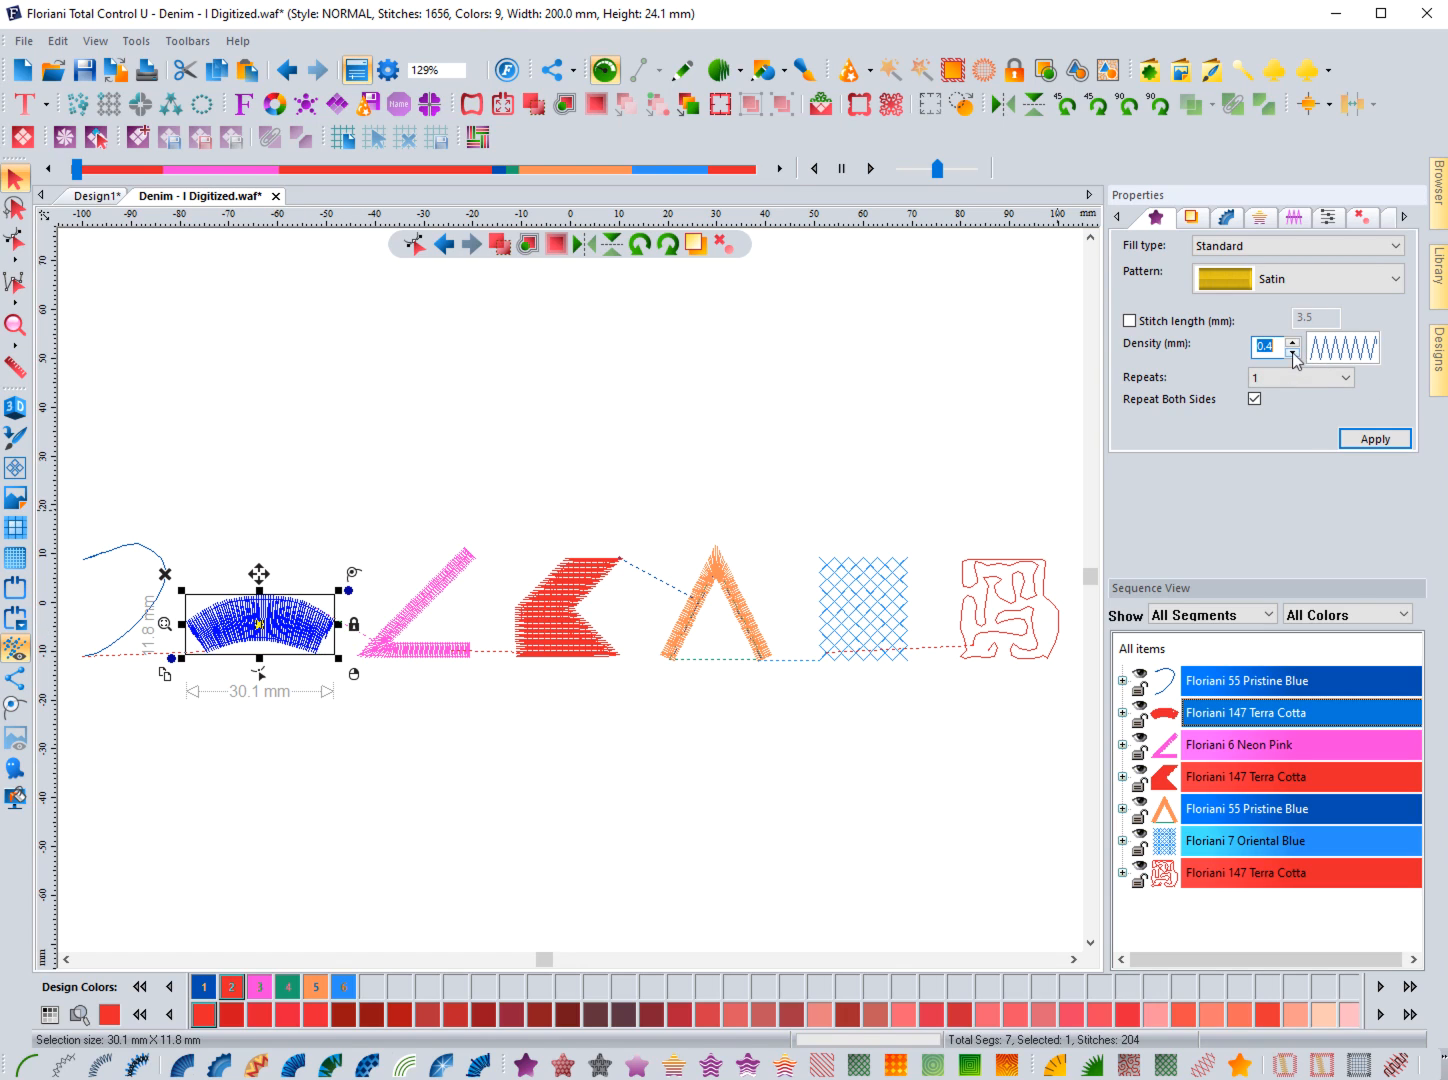
pyautogui.click(1376, 440)
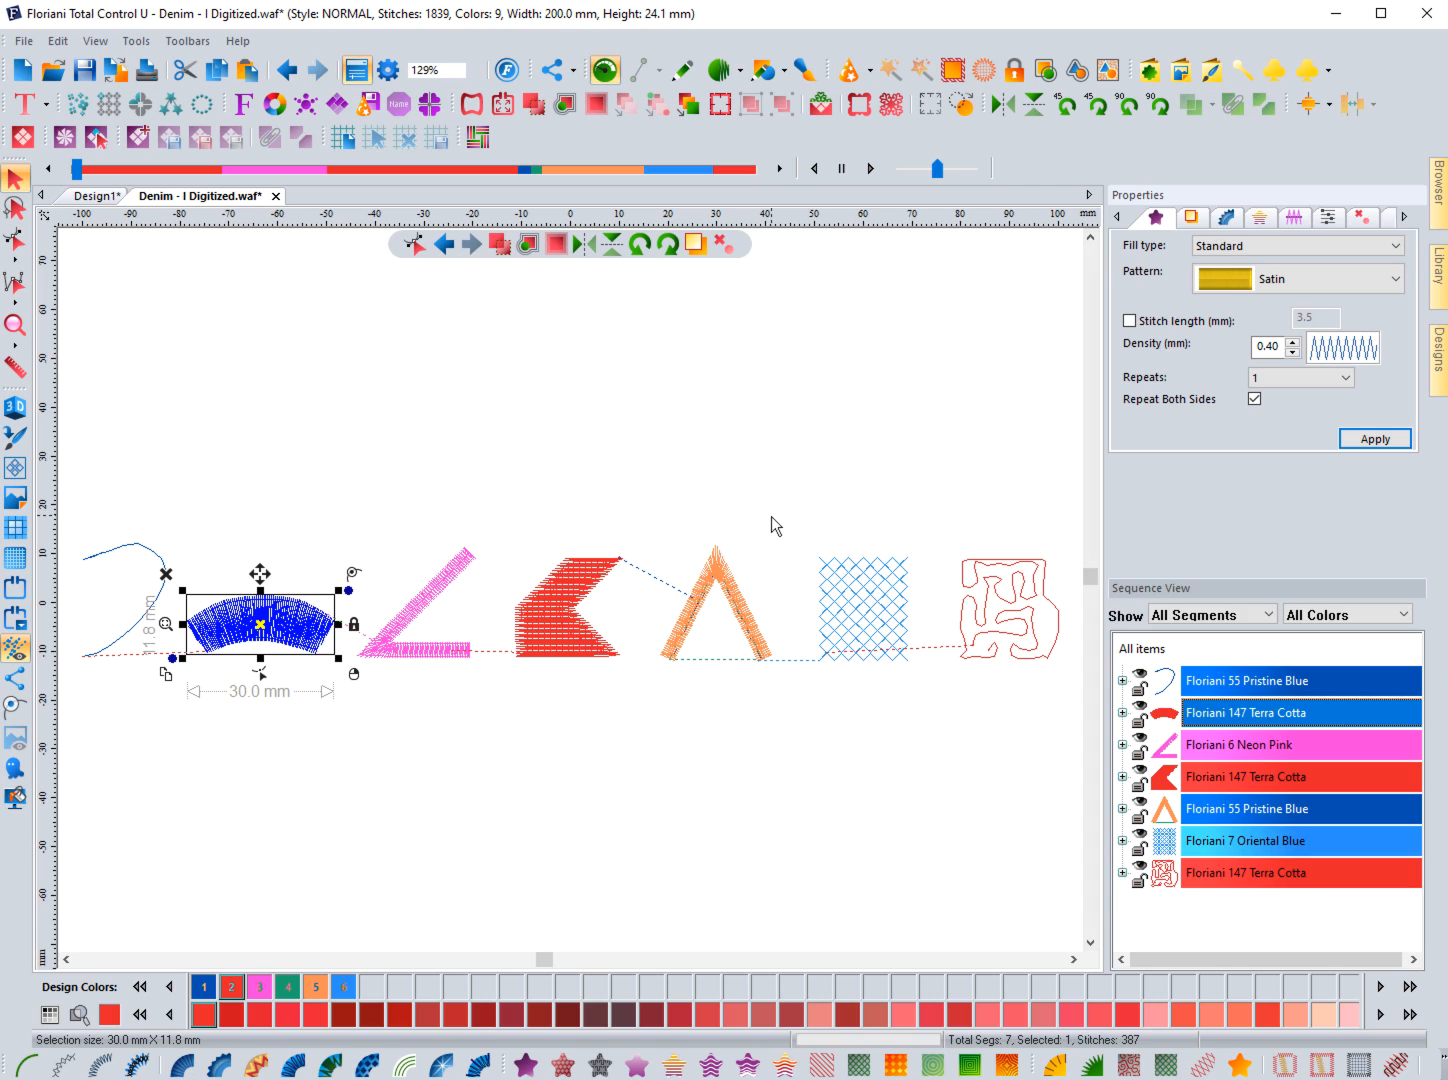
# - Add a Perpendicular underlay to the red arch alongside Contour and set the underlay density to 3 mm
pyautogui.click(1190, 218)
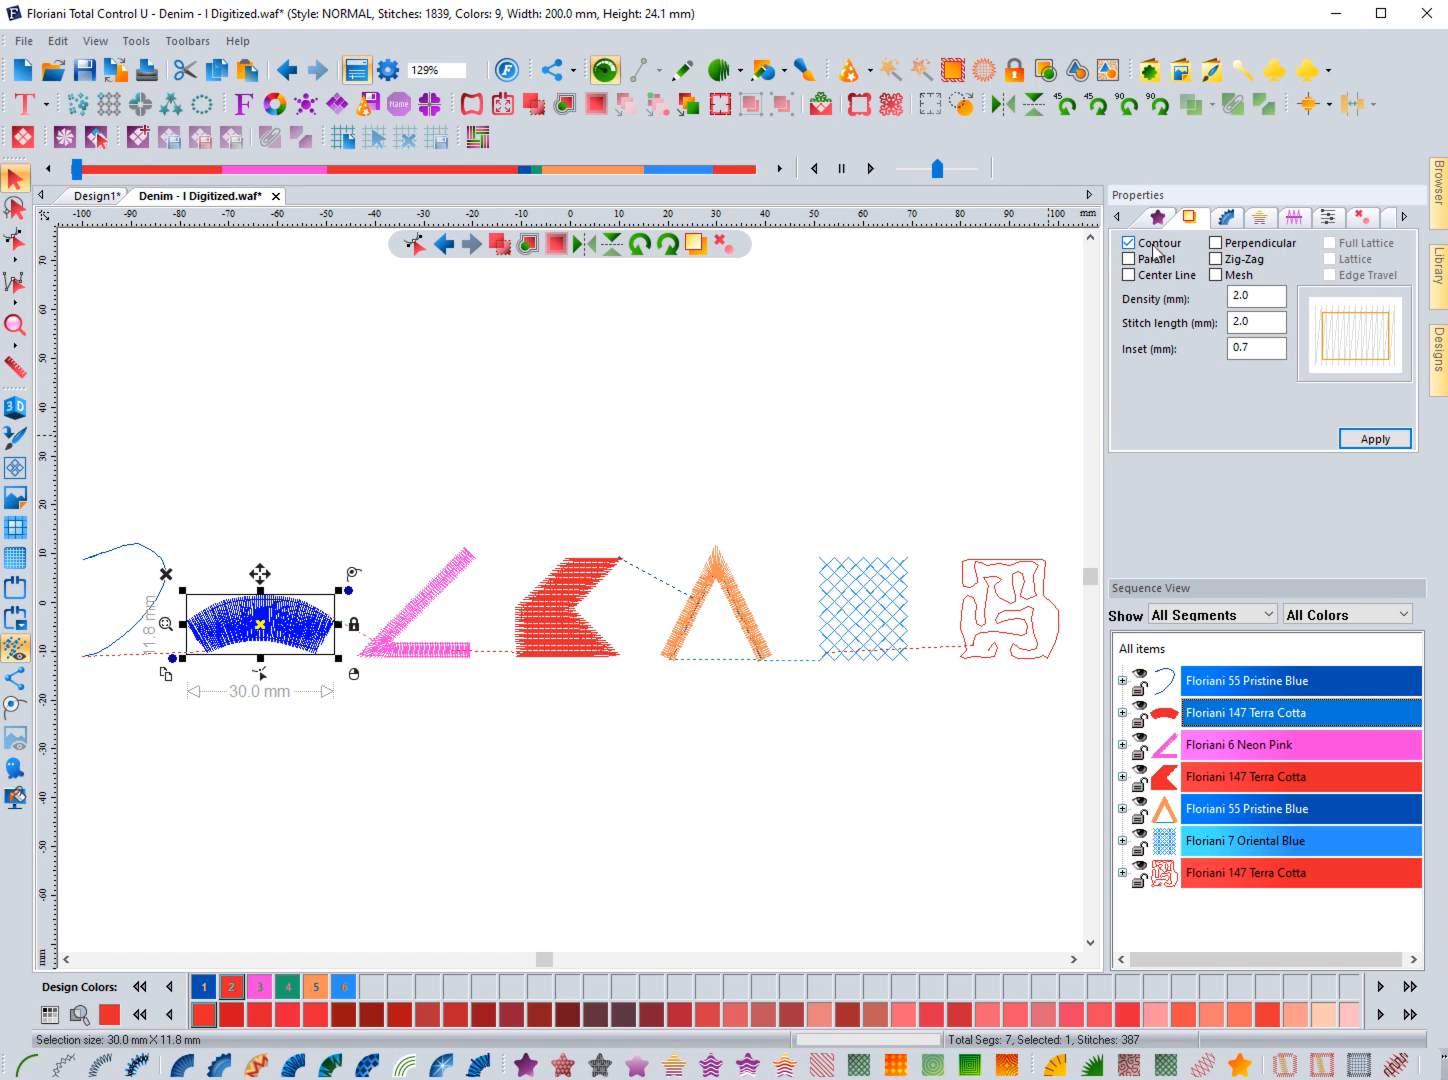
pyautogui.click(1215, 243)
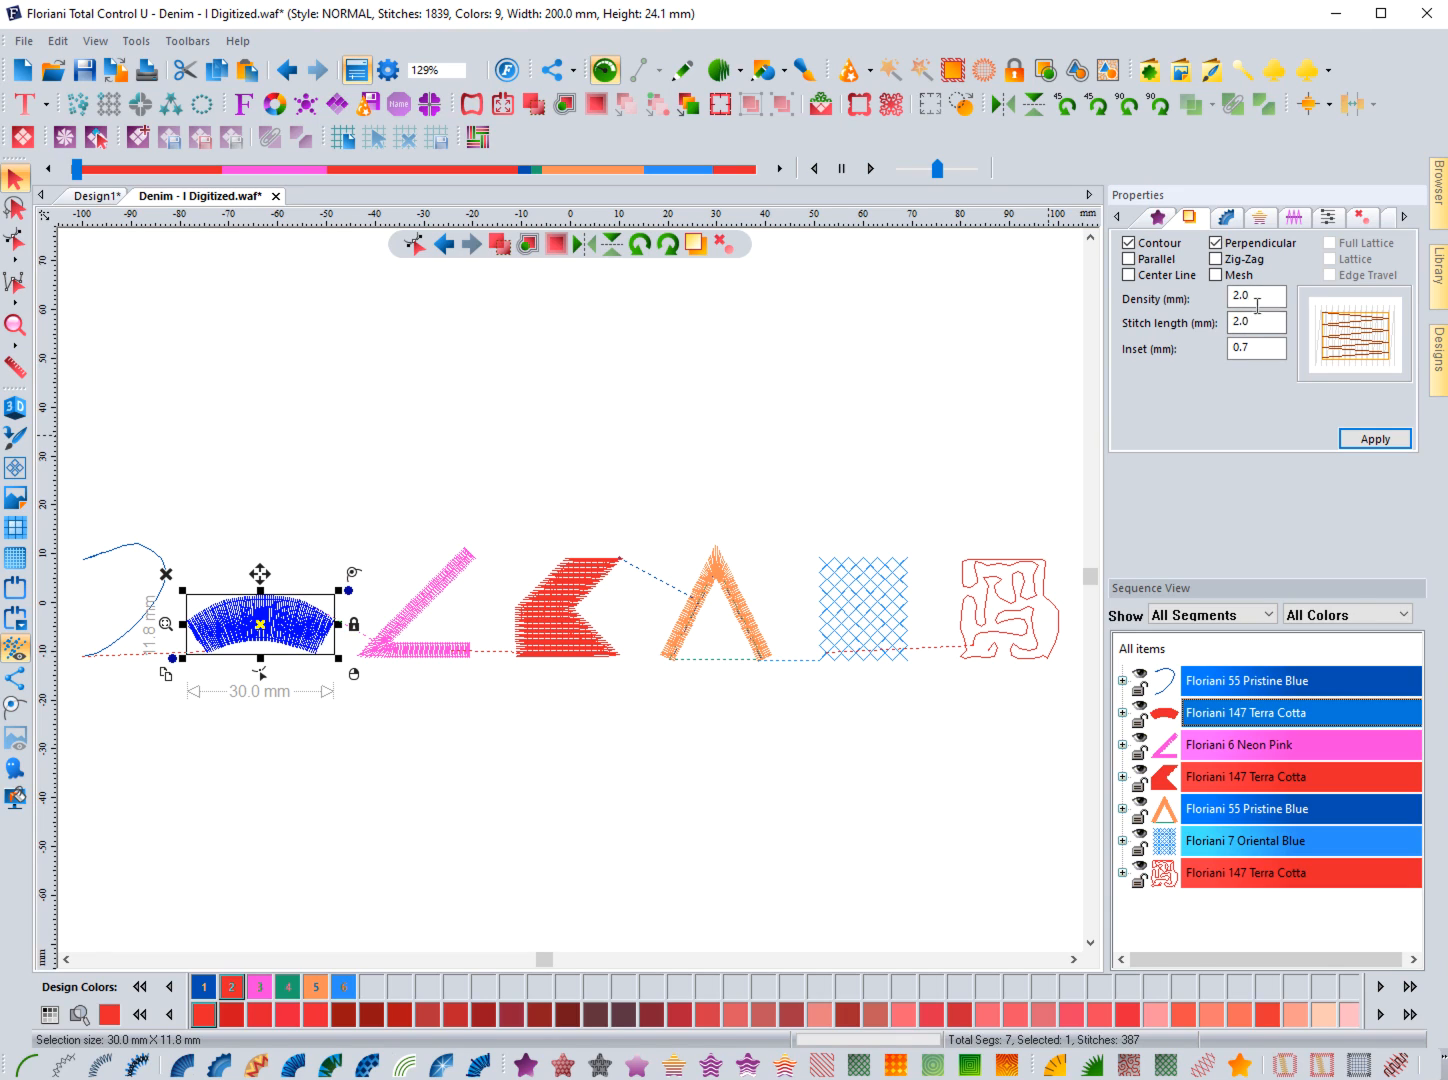
pyautogui.moveTo(1255, 297); pyautogui.dragTo(1187, 289)
pyautogui.write('3')
pyautogui.moveTo(1263, 321); pyautogui.dragTo(1219, 330)
pyautogui.click(1372, 440)
pyautogui.click(1155, 218)
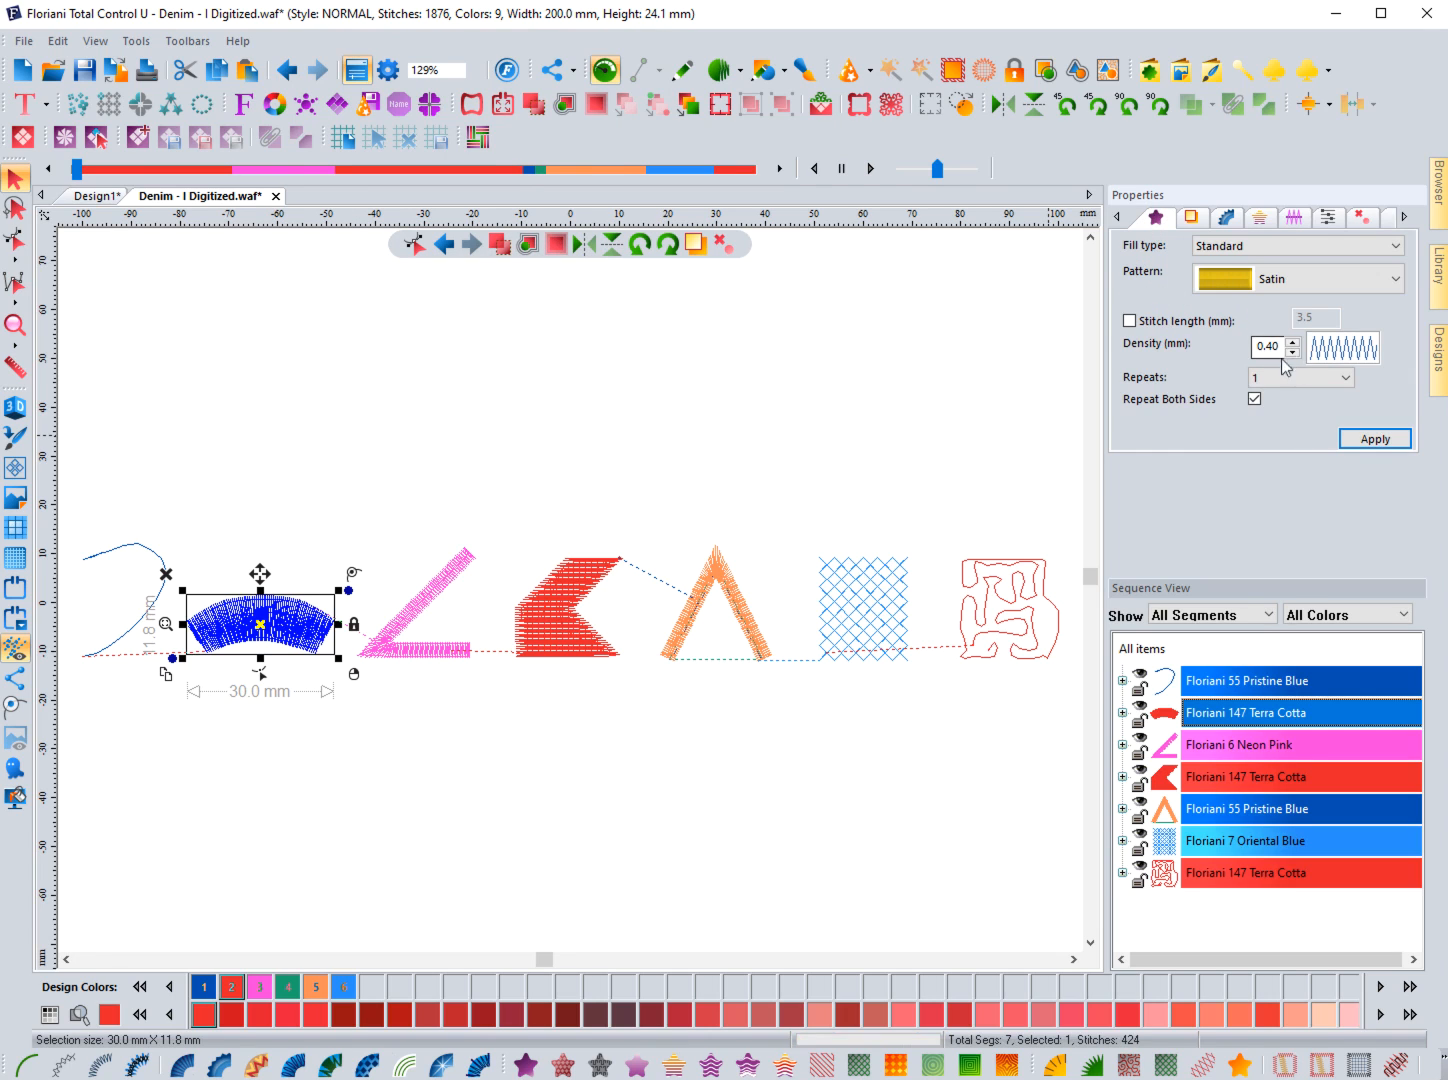
# - Set the red arch's absolute pull compensation to 0.2 mm and its push compensation to By Lines with 1 line
pyautogui.click(1291, 220)
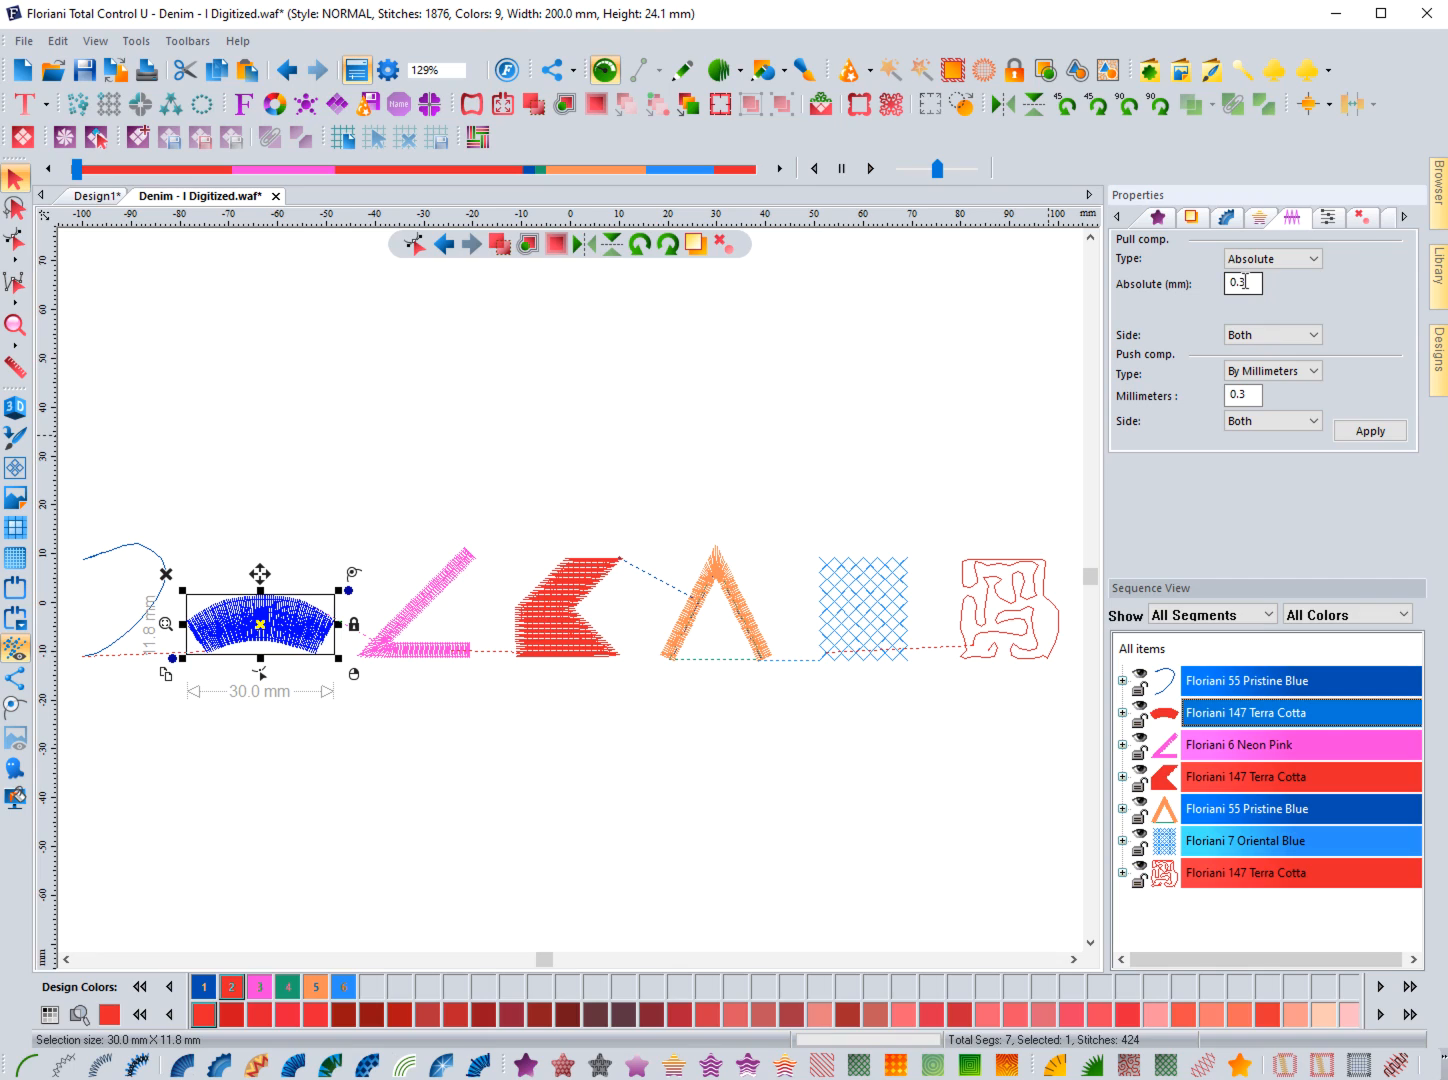
pyautogui.doubleClick(1241, 283)
pyautogui.write('2')
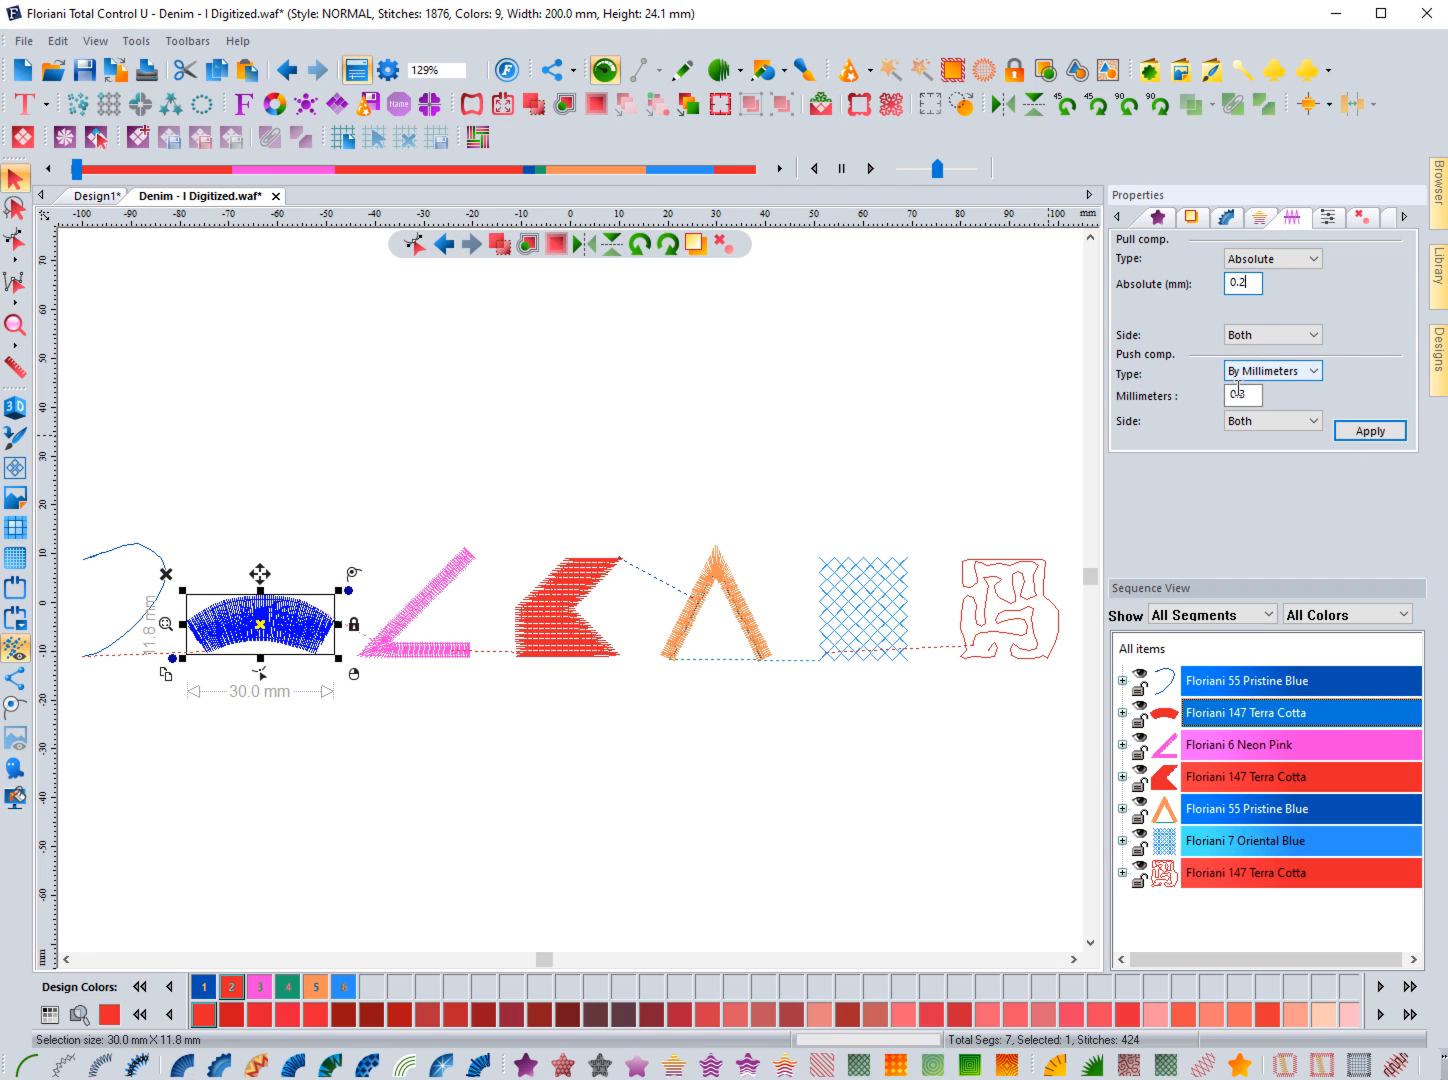
pyautogui.click(1315, 372)
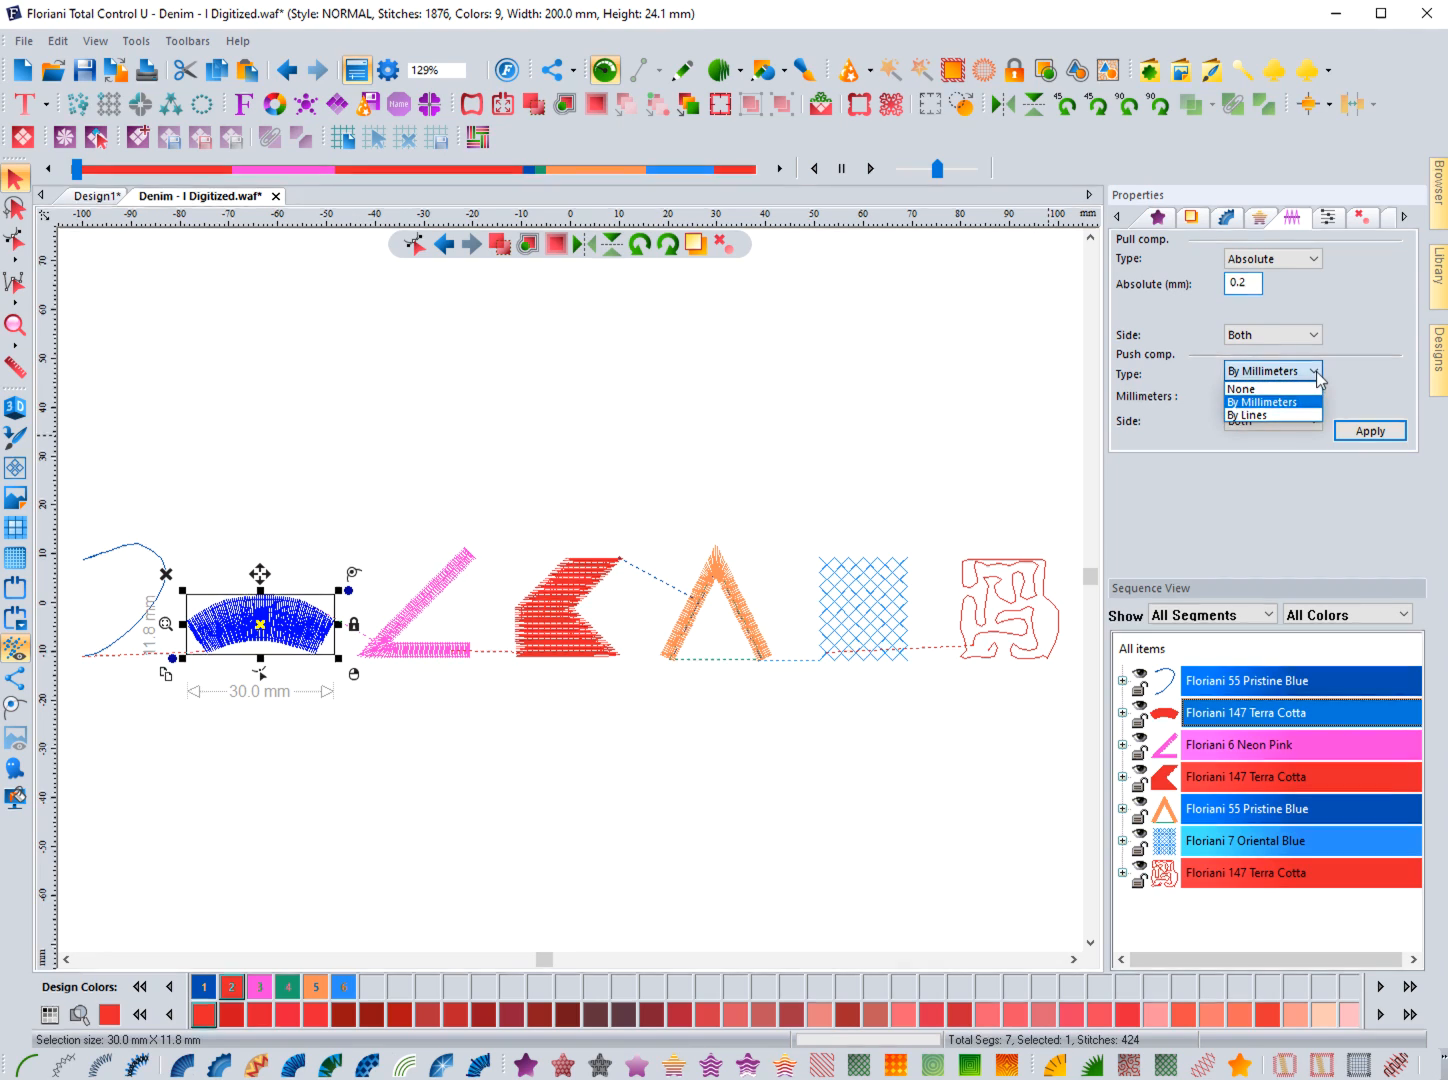
pyautogui.click(1279, 414)
pyautogui.press('Tab')
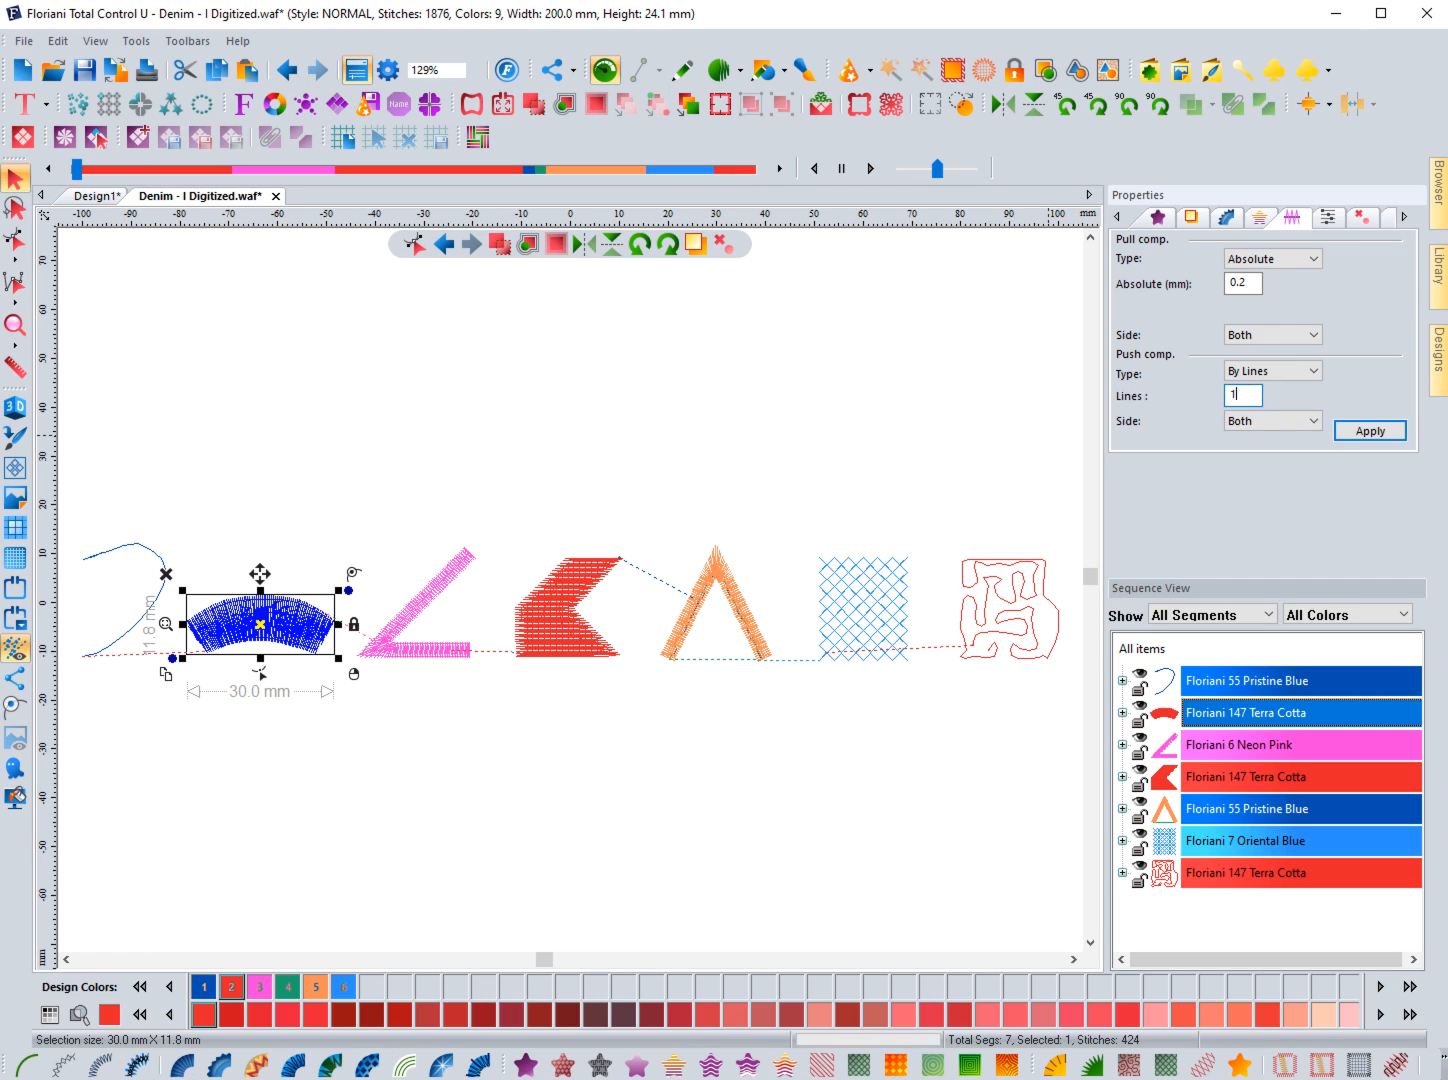
pyautogui.write('1')
pyautogui.click(1368, 431)
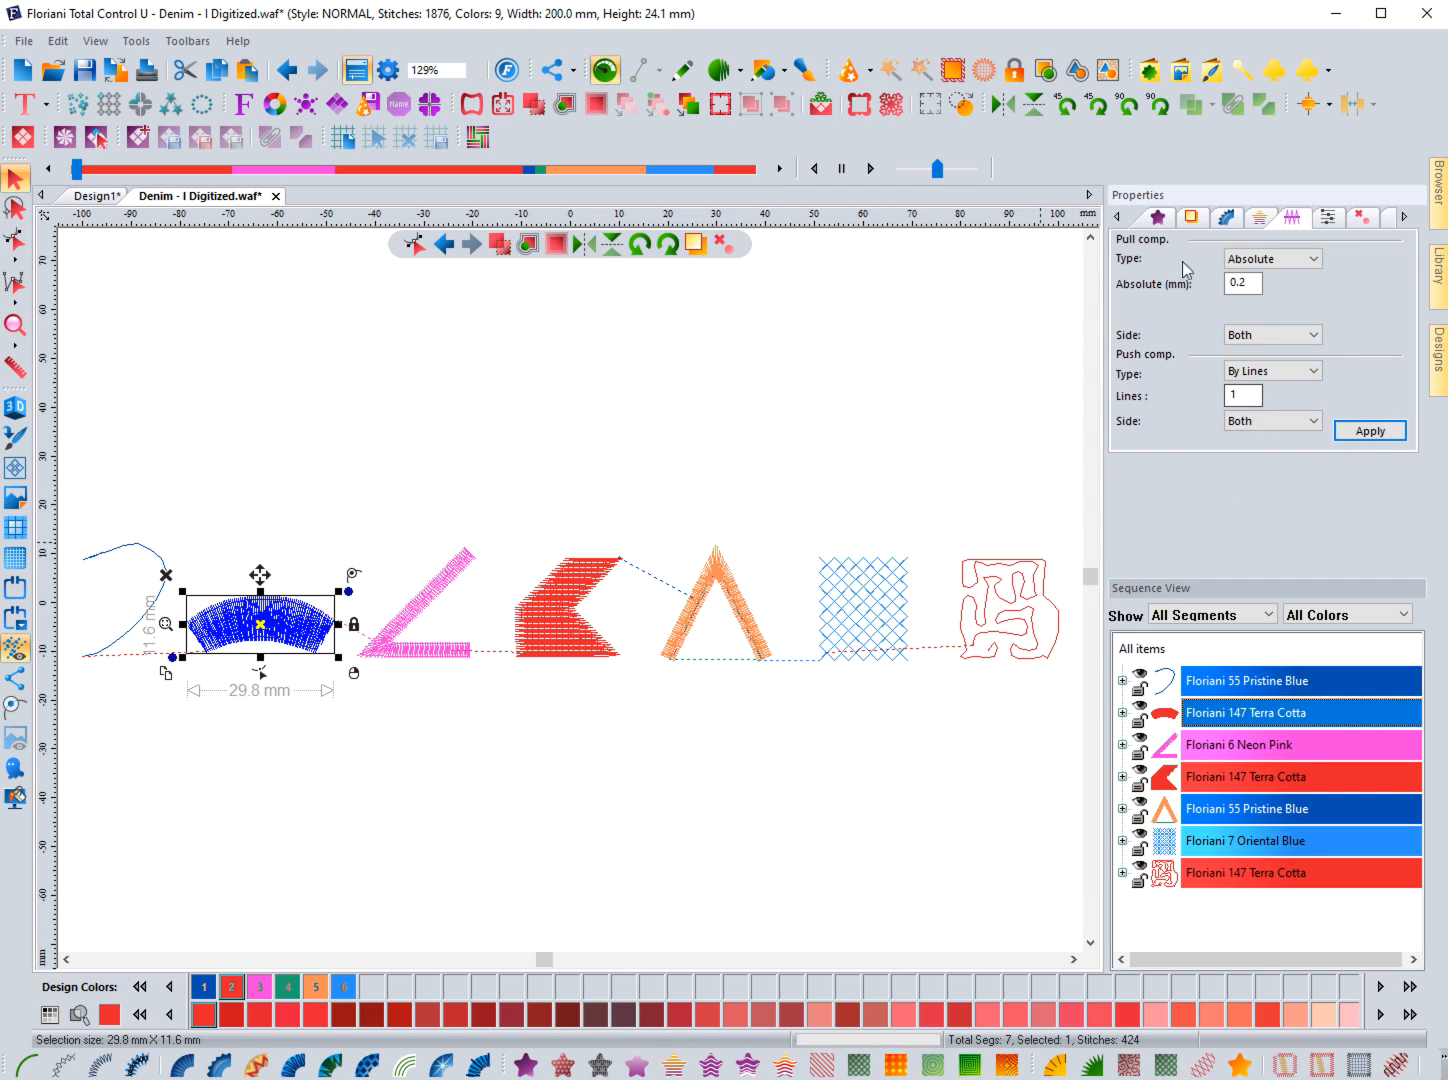
# - Recheck the red arch's fill and pull/push settings, re-entering 1 line for the push compensation
pyautogui.click(1158, 218)
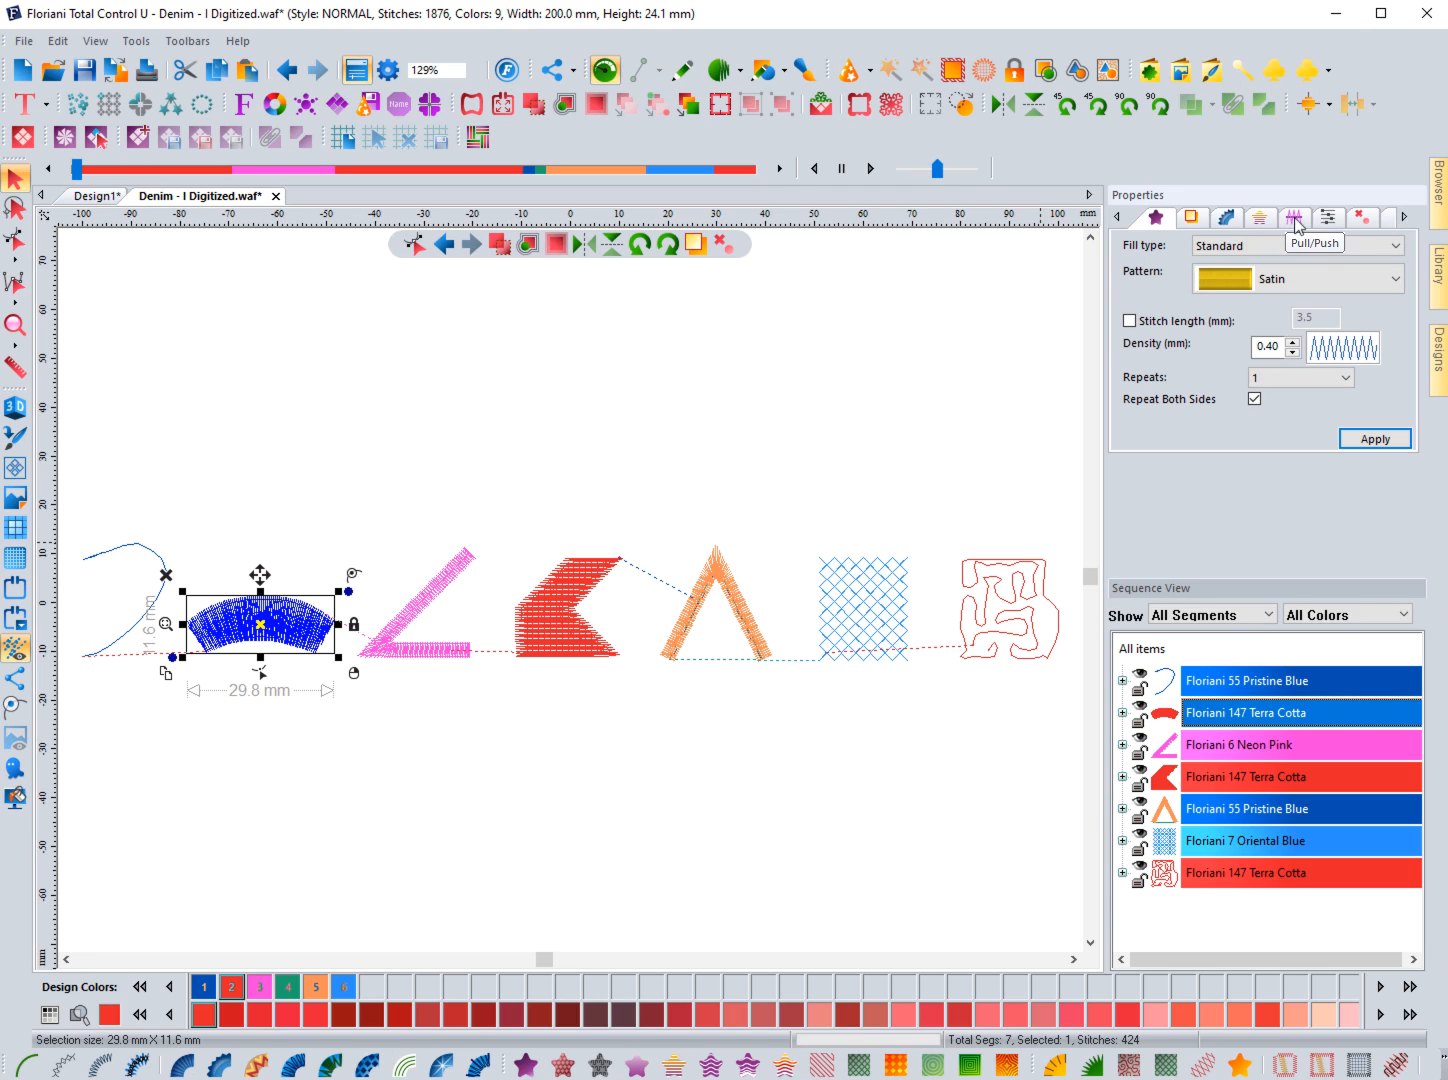
pyautogui.click(336, 714)
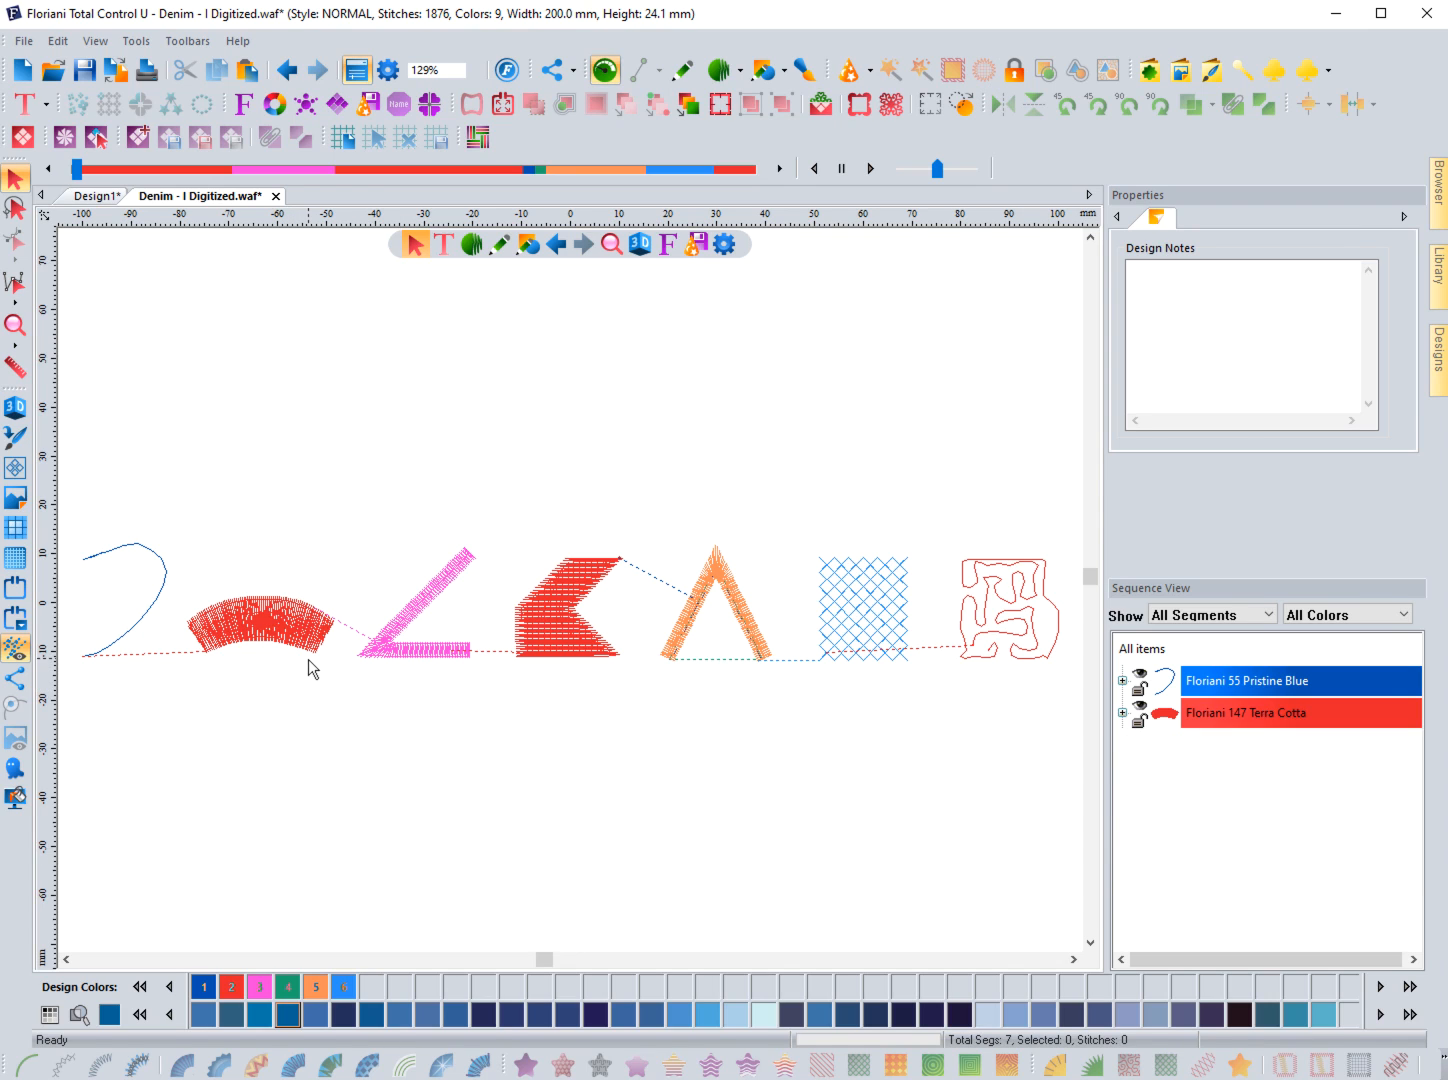
pyautogui.click(308, 659)
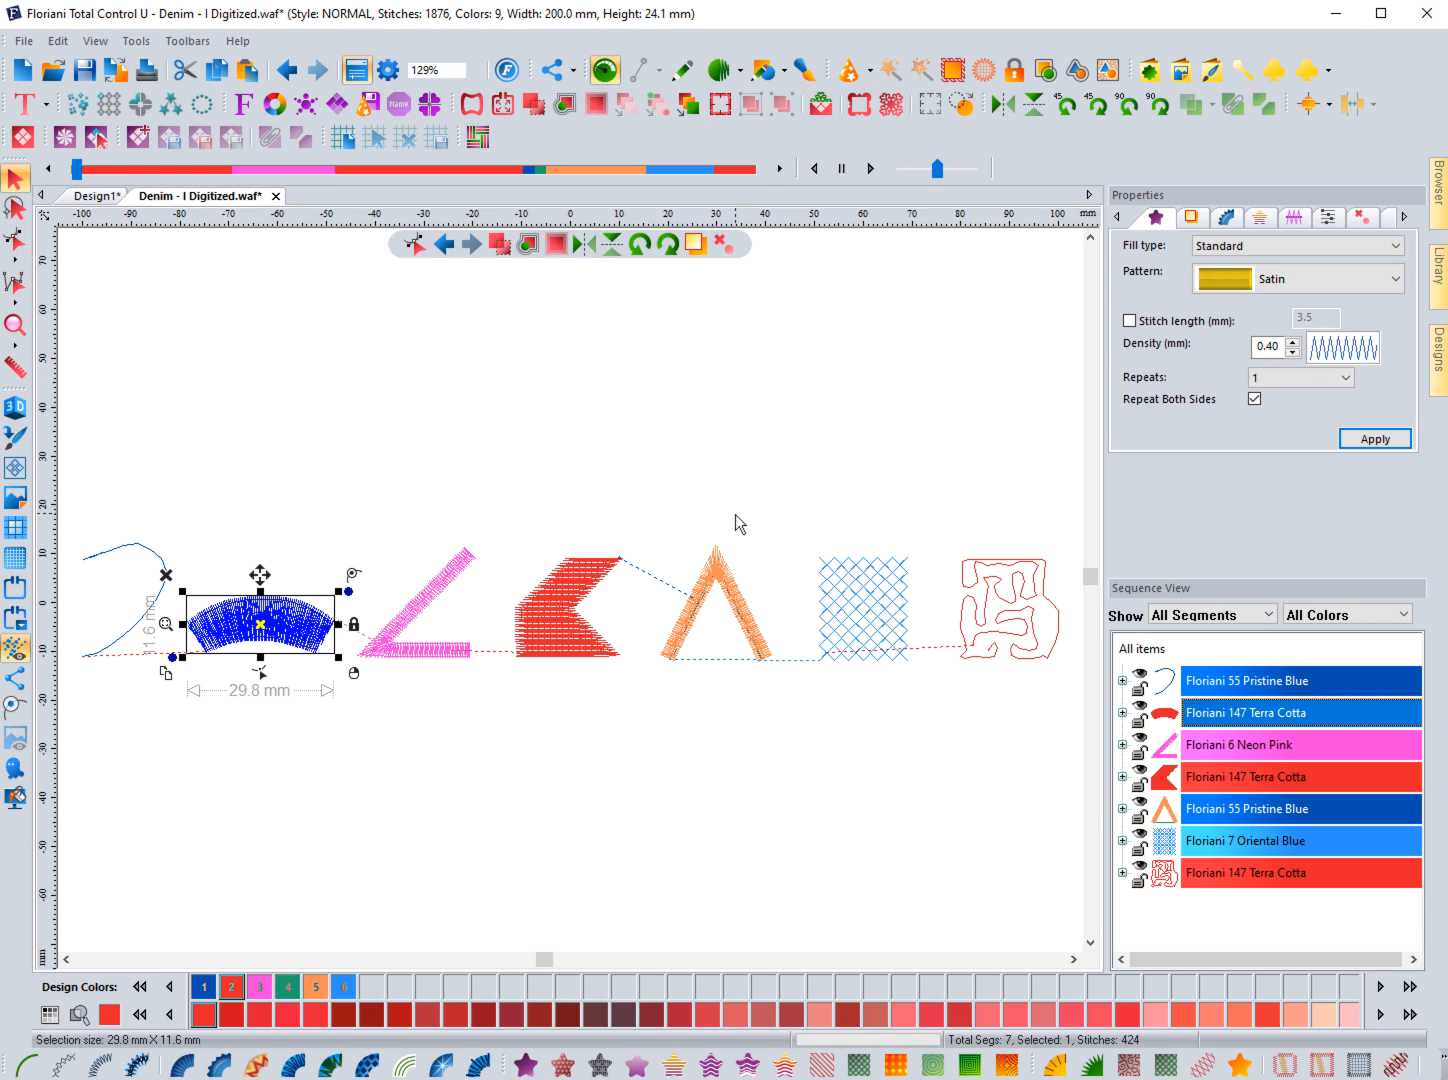
pyautogui.click(1293, 218)
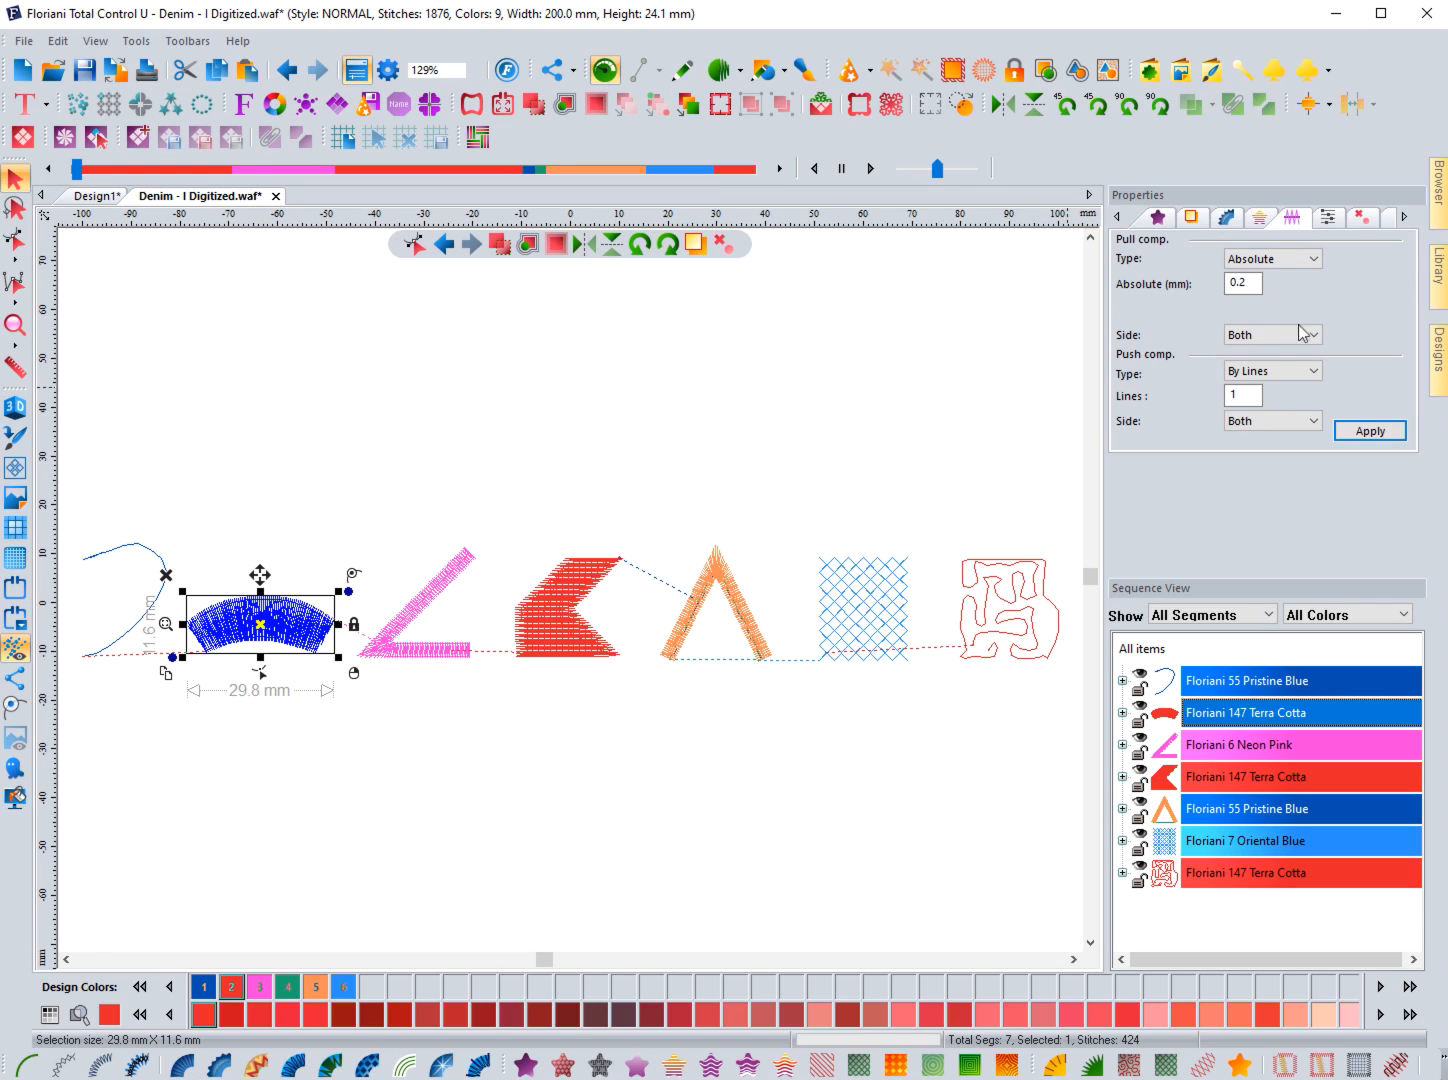
pyautogui.click(1236, 396)
pyautogui.write('1')
# - Set the red arch's tie in and tie off to none and apply the change
pyautogui.click(1357, 220)
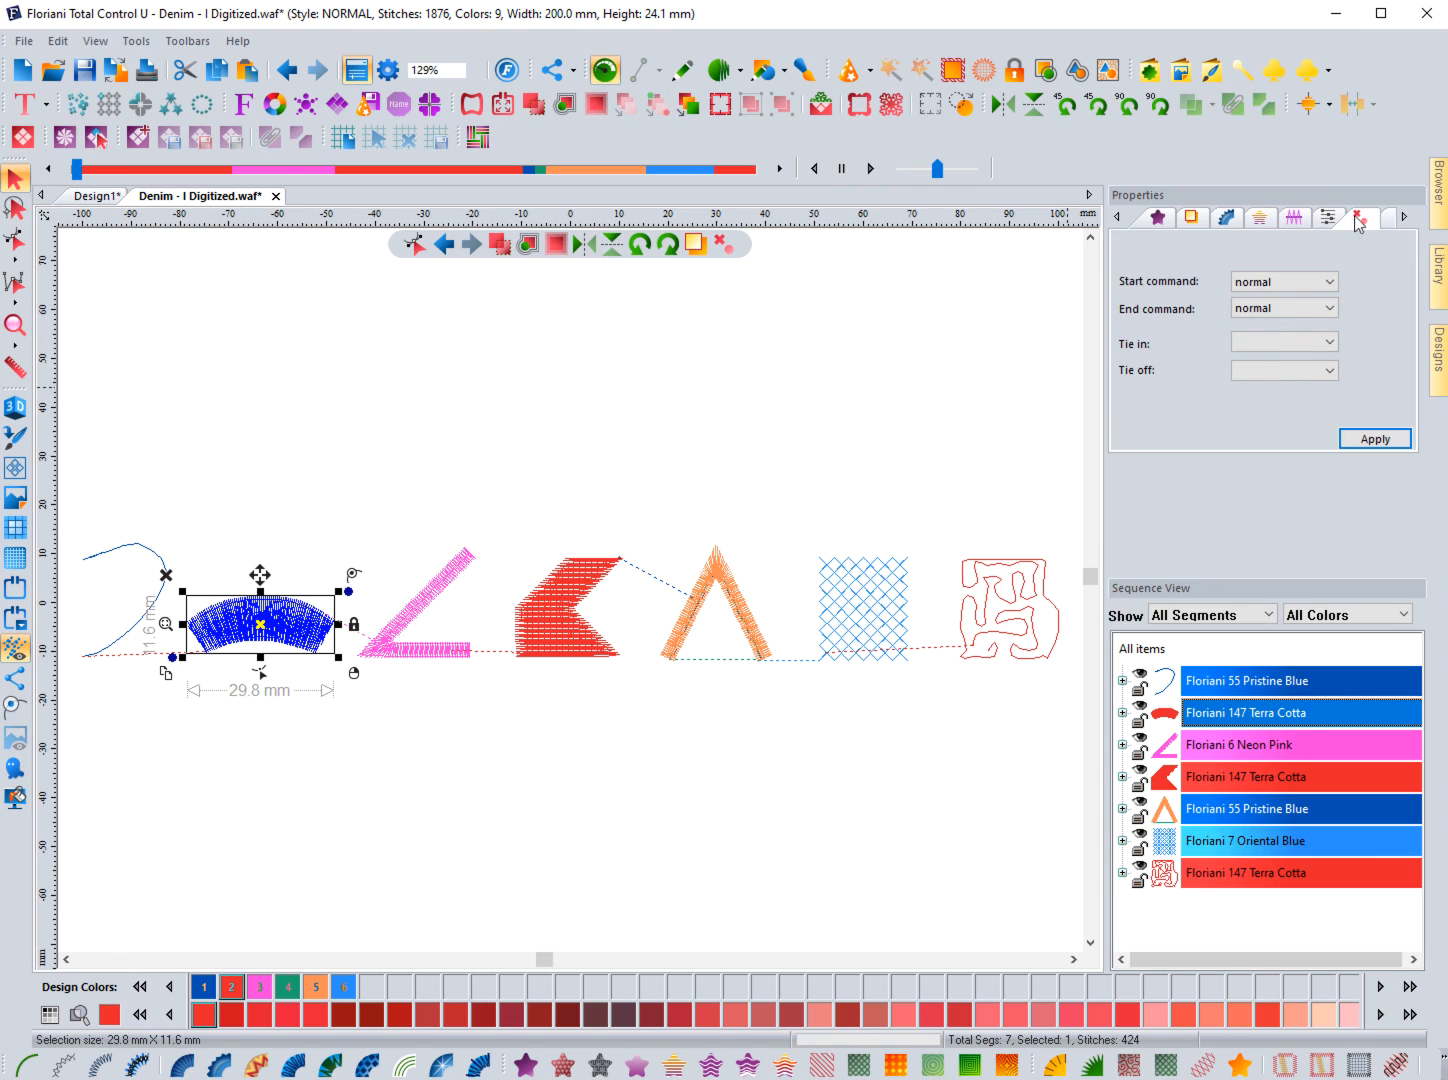
pyautogui.click(1286, 342)
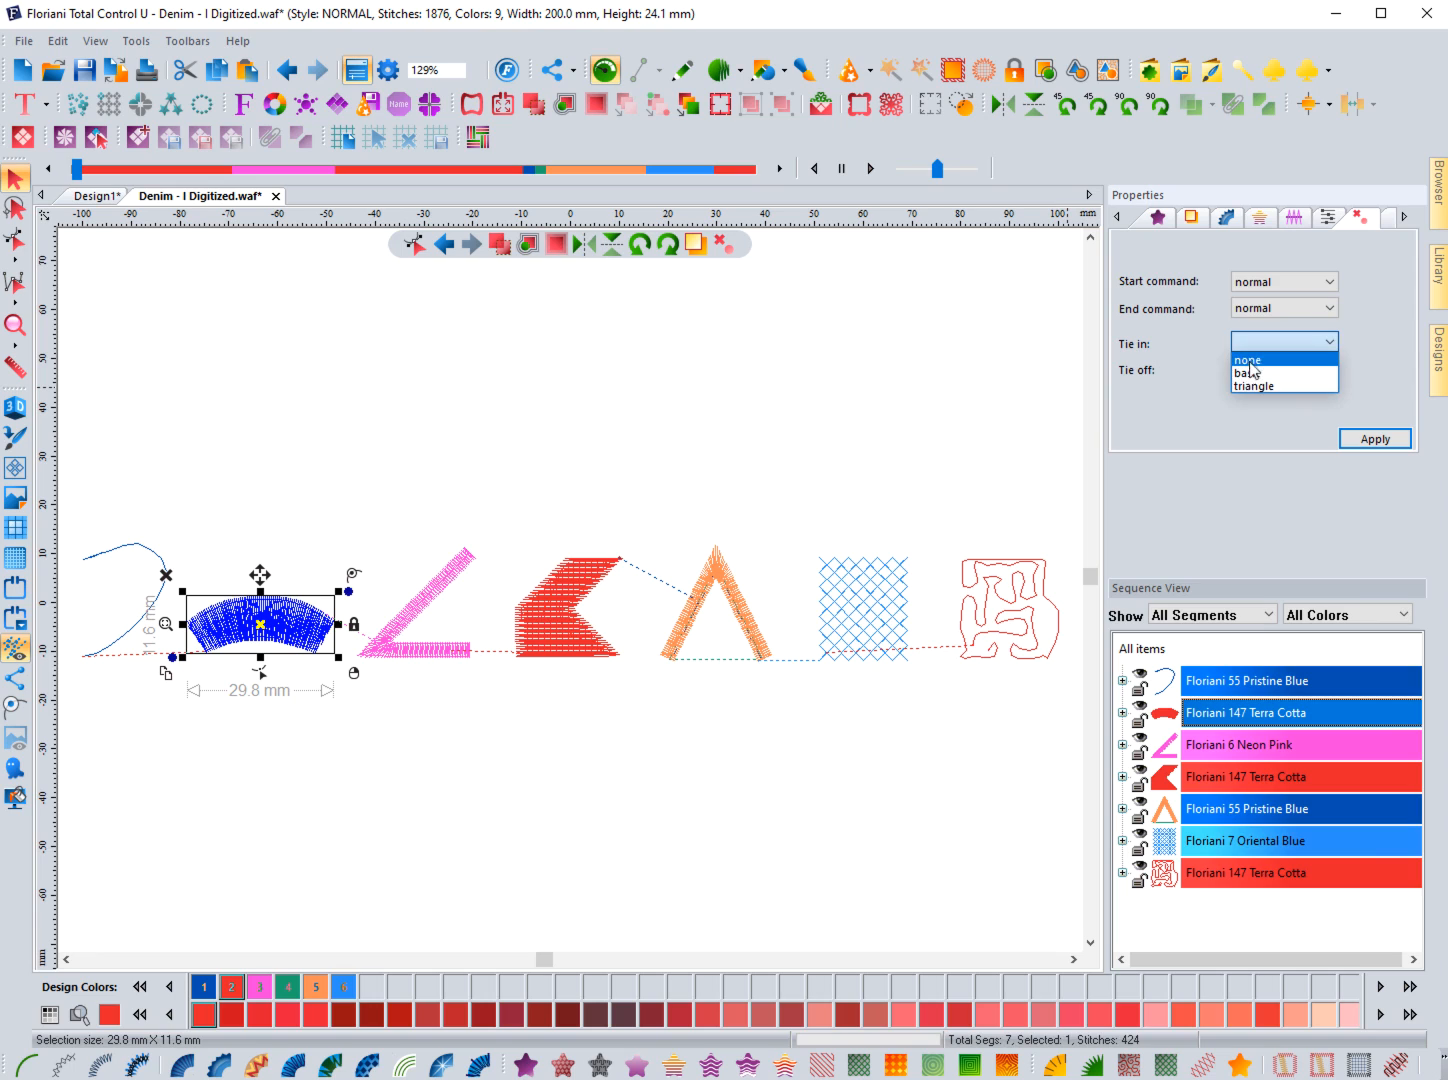
pyautogui.click(1251, 359)
pyautogui.click(1253, 371)
pyautogui.click(1248, 390)
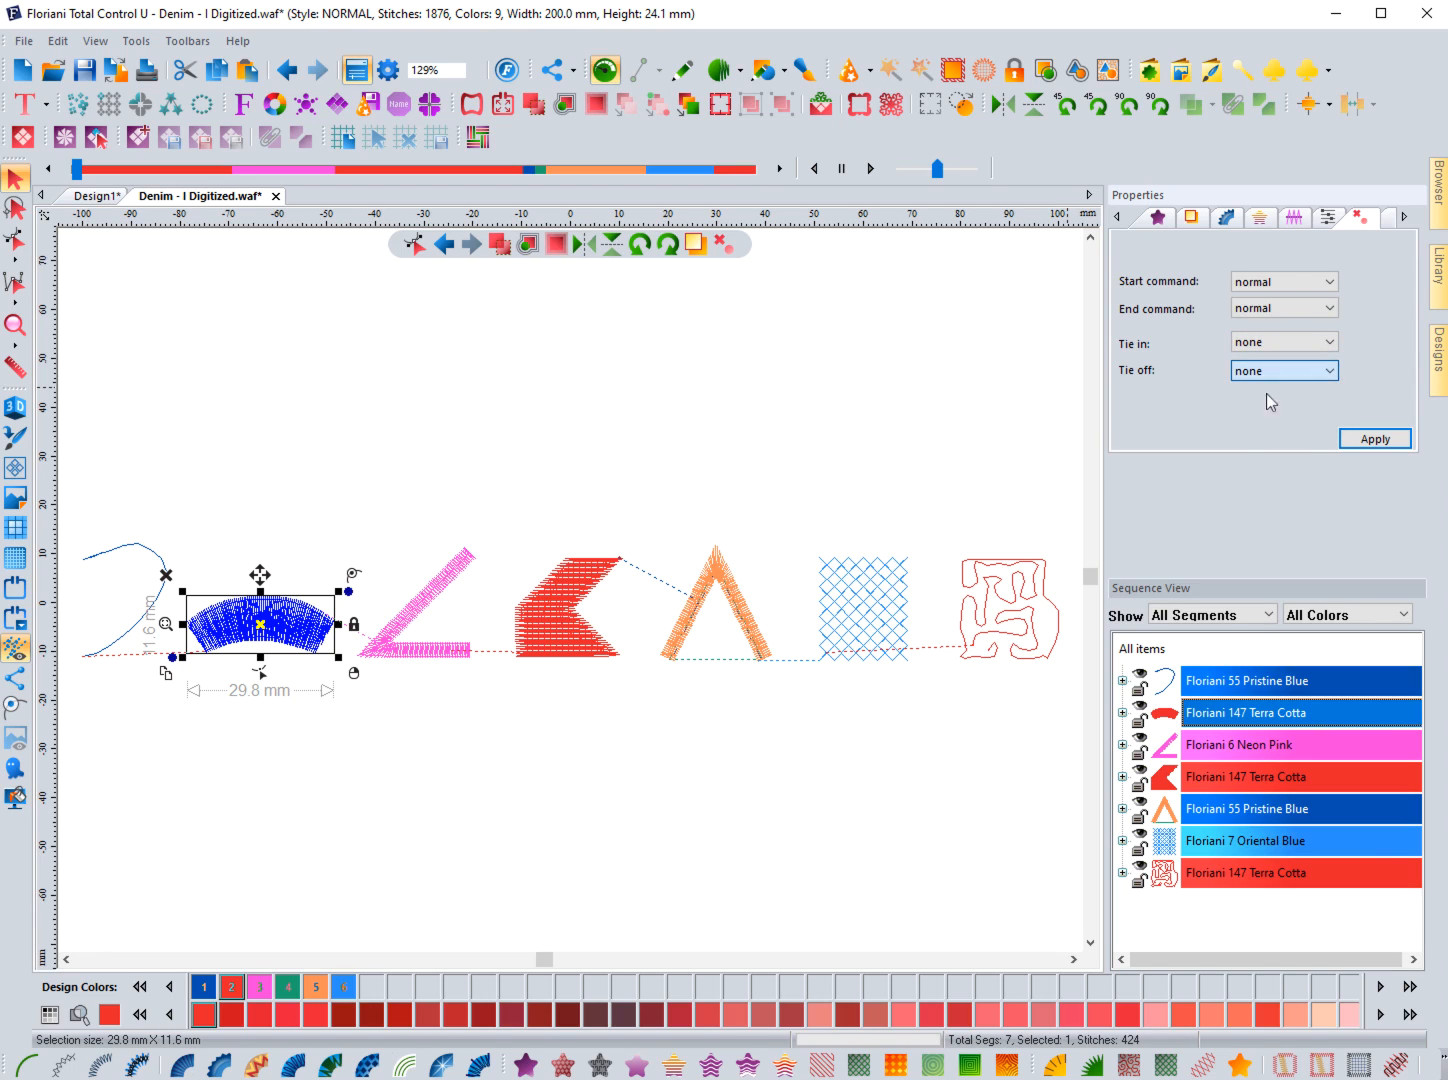
pyautogui.click(1375, 439)
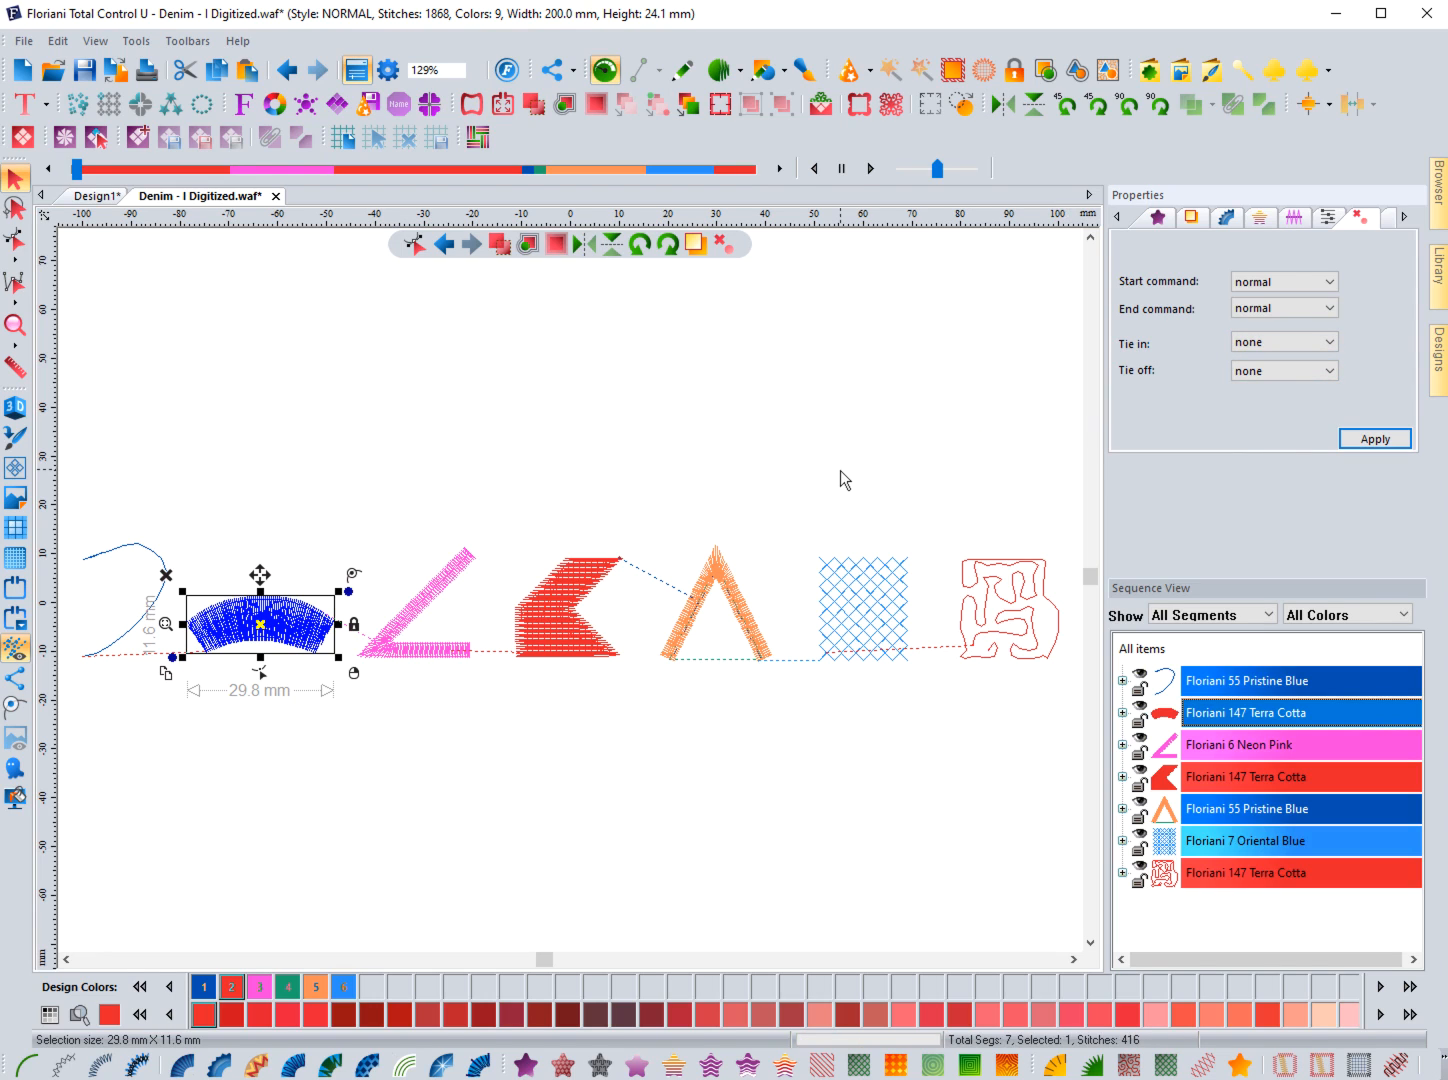
pyautogui.click(1404, 216)
pyautogui.click(1117, 219)
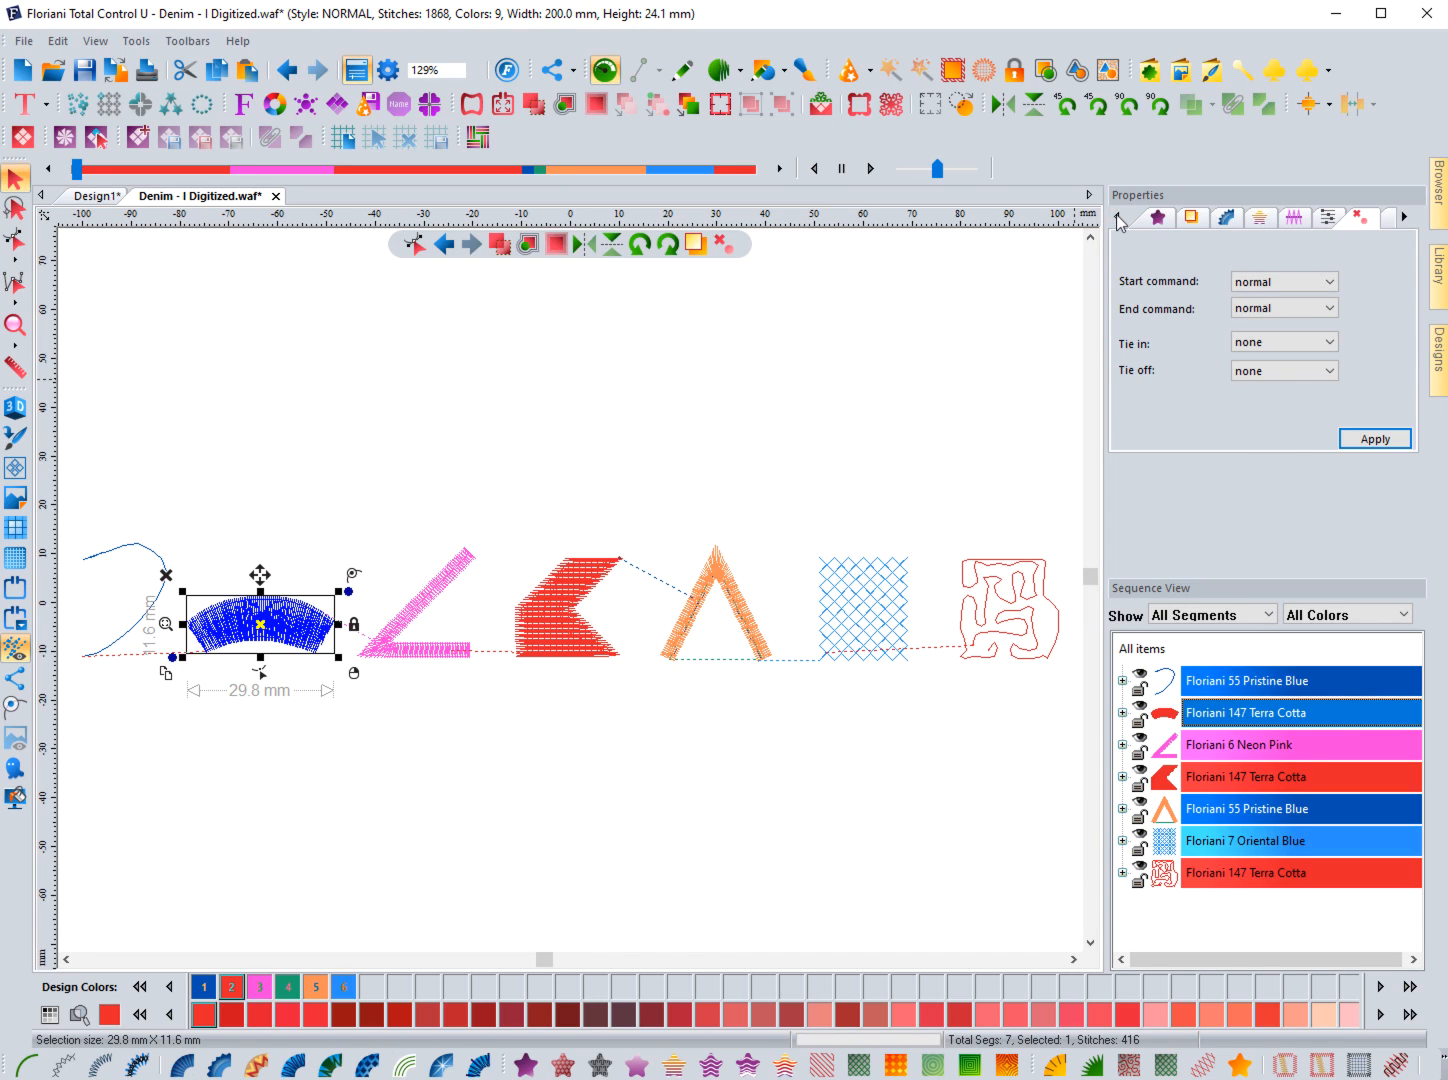
pyautogui.click(1374, 438)
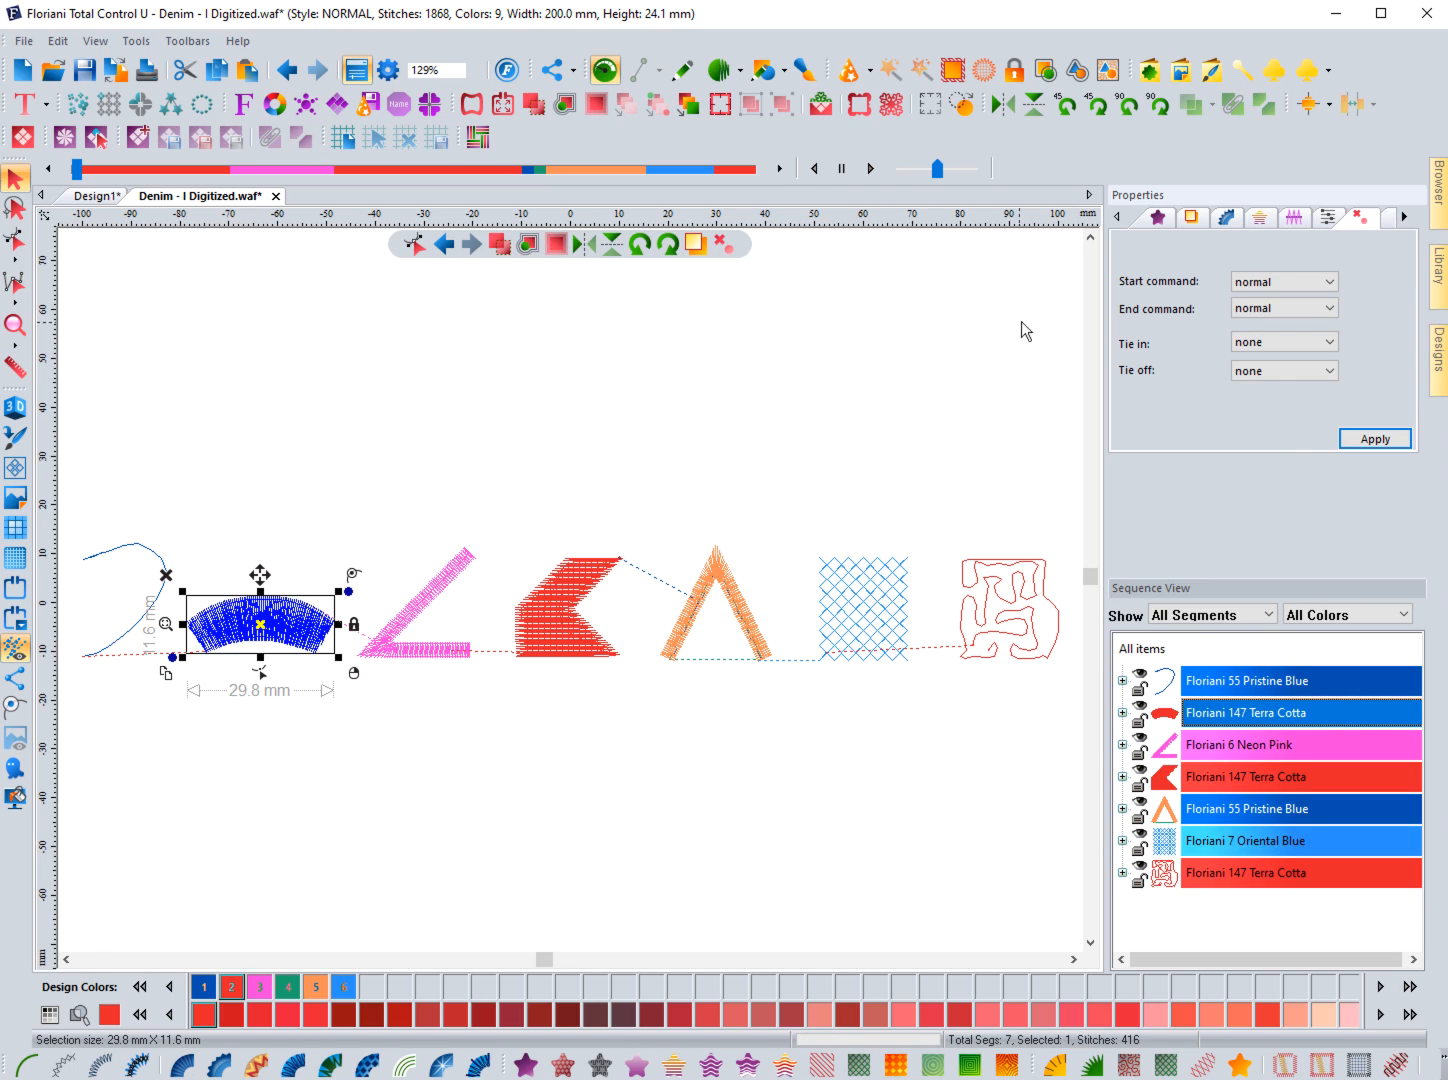
pyautogui.click(1158, 218)
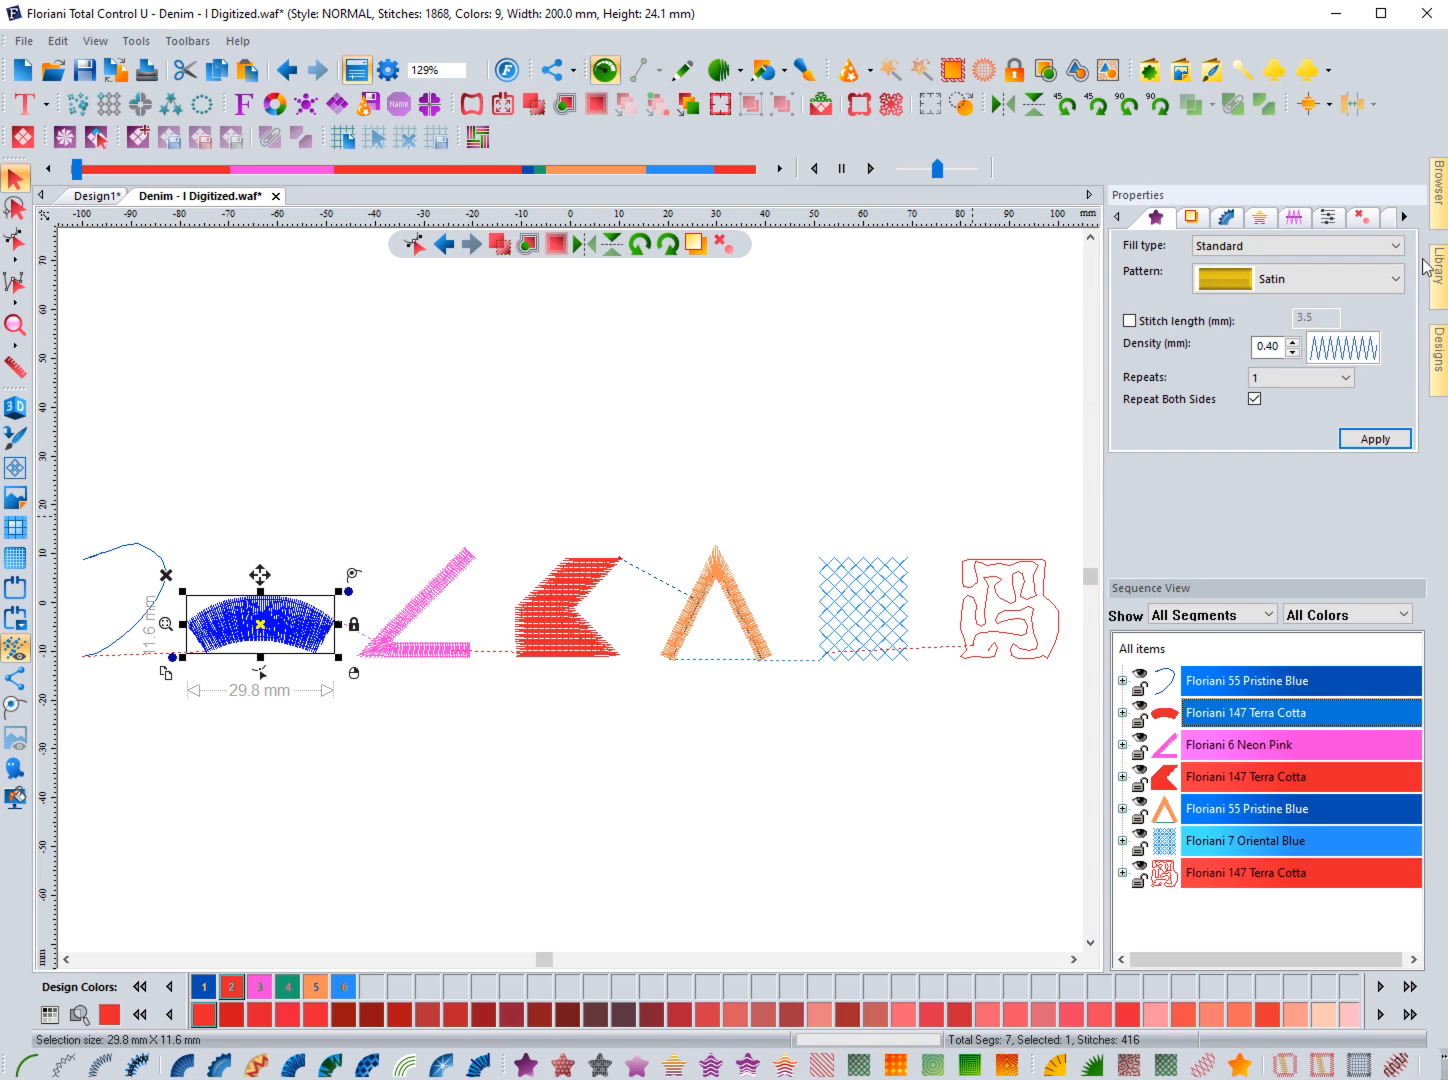
# - Set the pink angled steil segment's density to 0.40 mm and its width to 3 mm
pyautogui.click(463, 668)
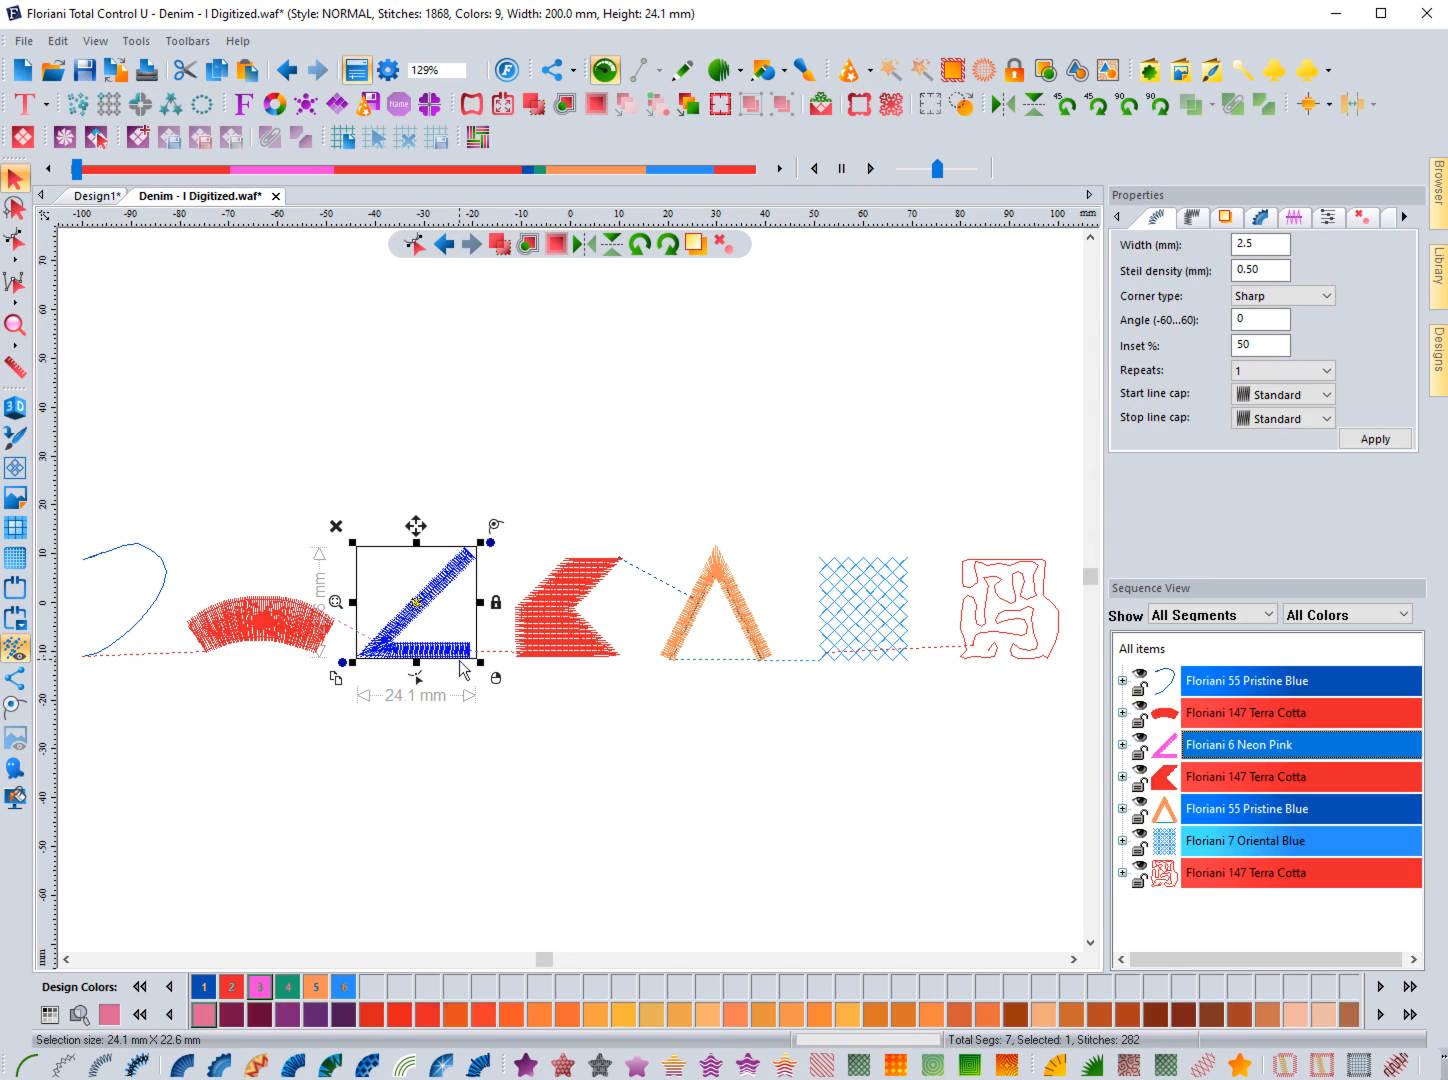
pyautogui.click(1256, 270)
pyautogui.write('4')
pyautogui.click(1280, 243)
pyautogui.write('3')
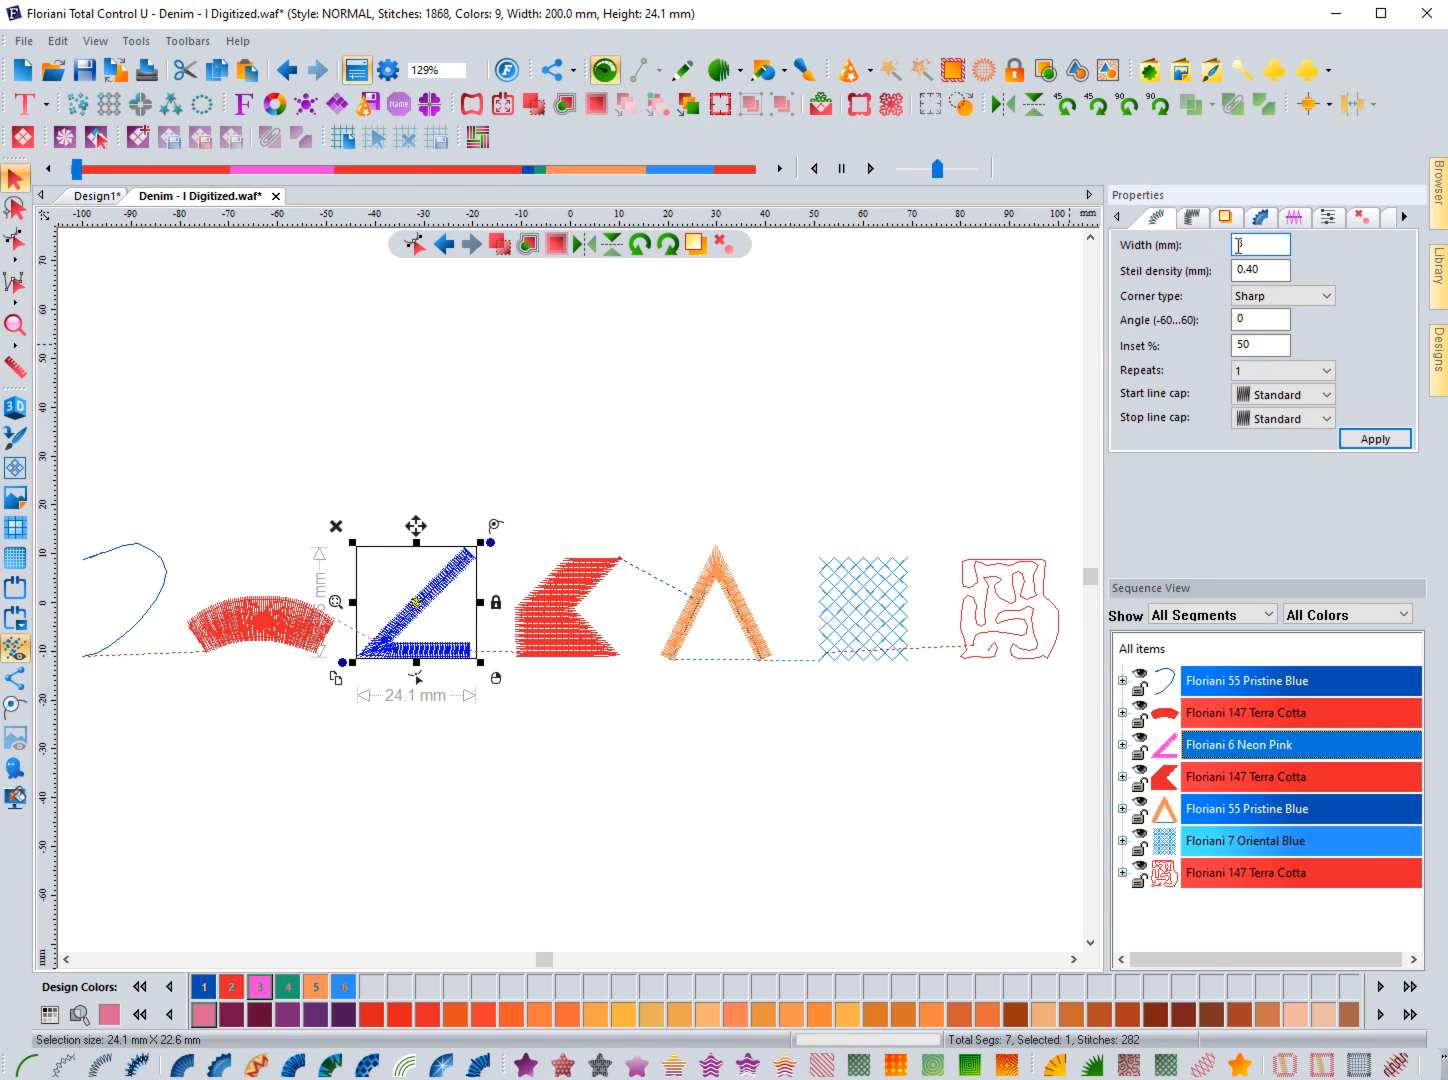
pyautogui.click(1367, 441)
# - Replace the pink steil segment's Contour underlay with Parallel and set the underlay density to 2 mm
pyautogui.click(1195, 220)
pyautogui.click(1222, 219)
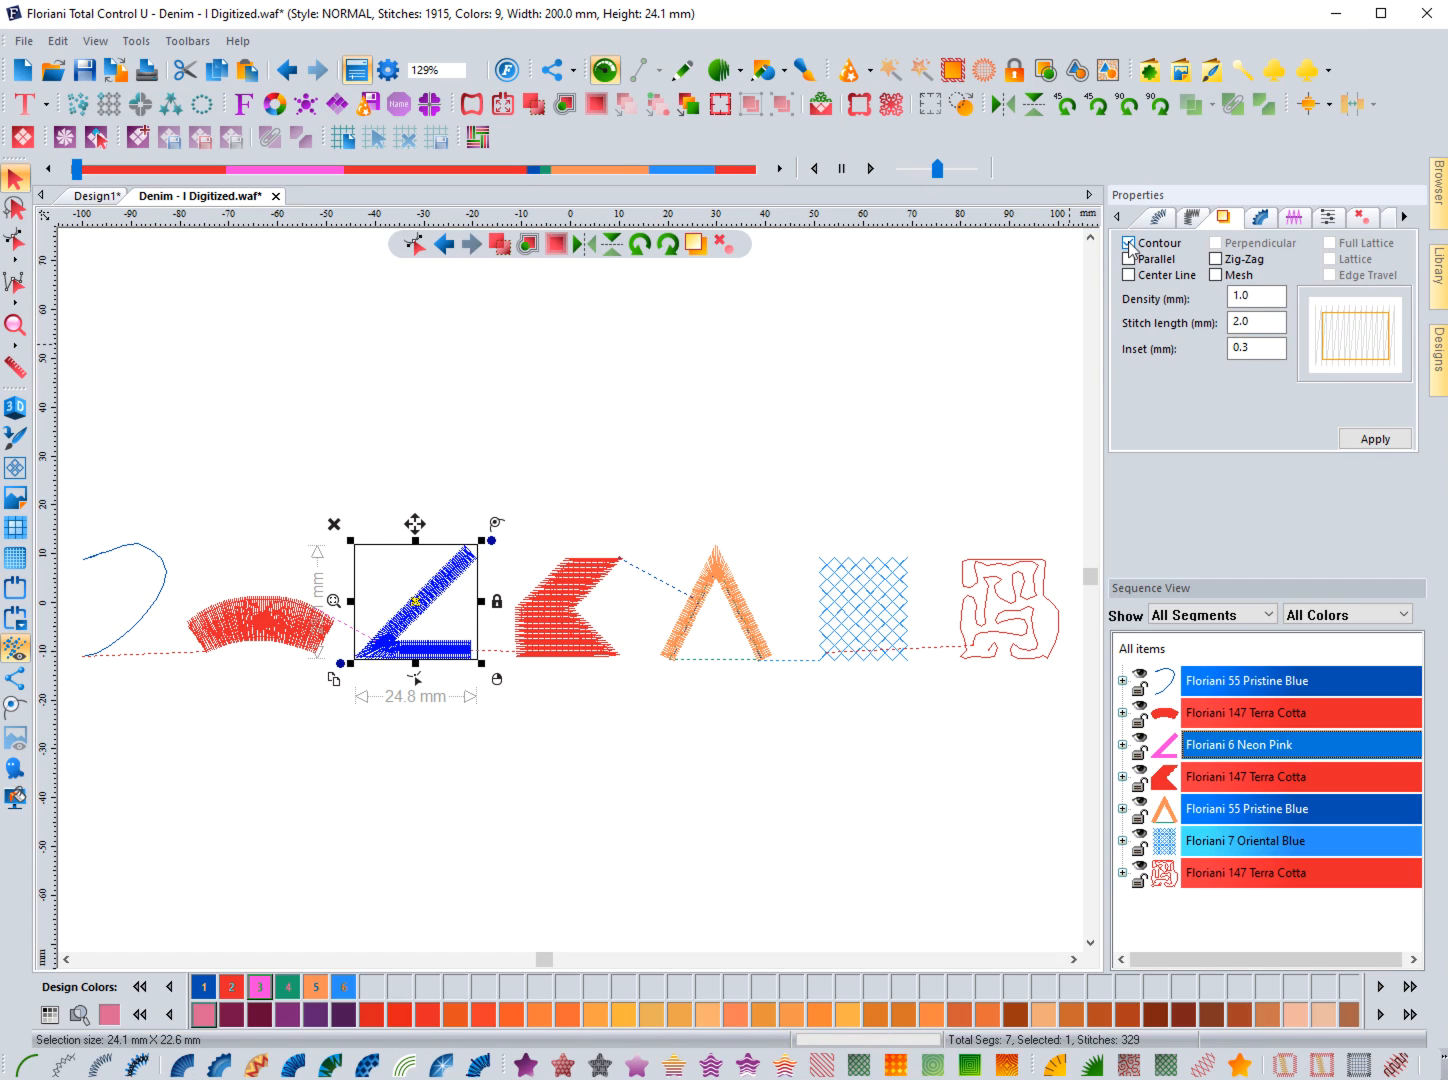
pyautogui.click(1129, 244)
pyautogui.click(1215, 259)
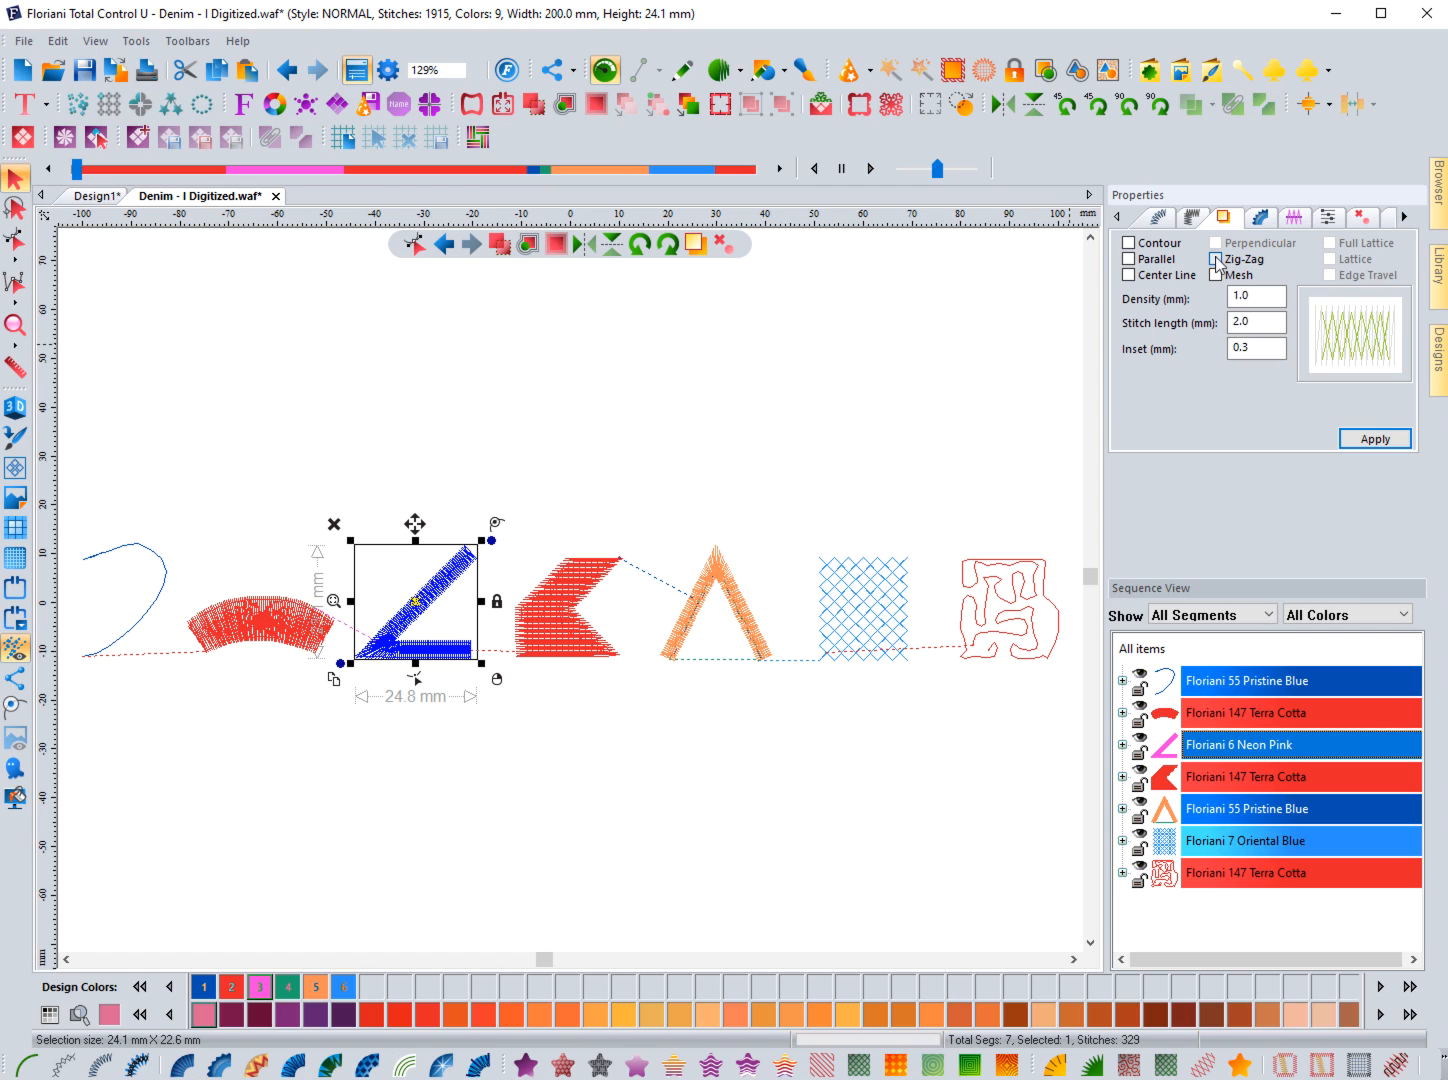
pyautogui.click(1215, 259)
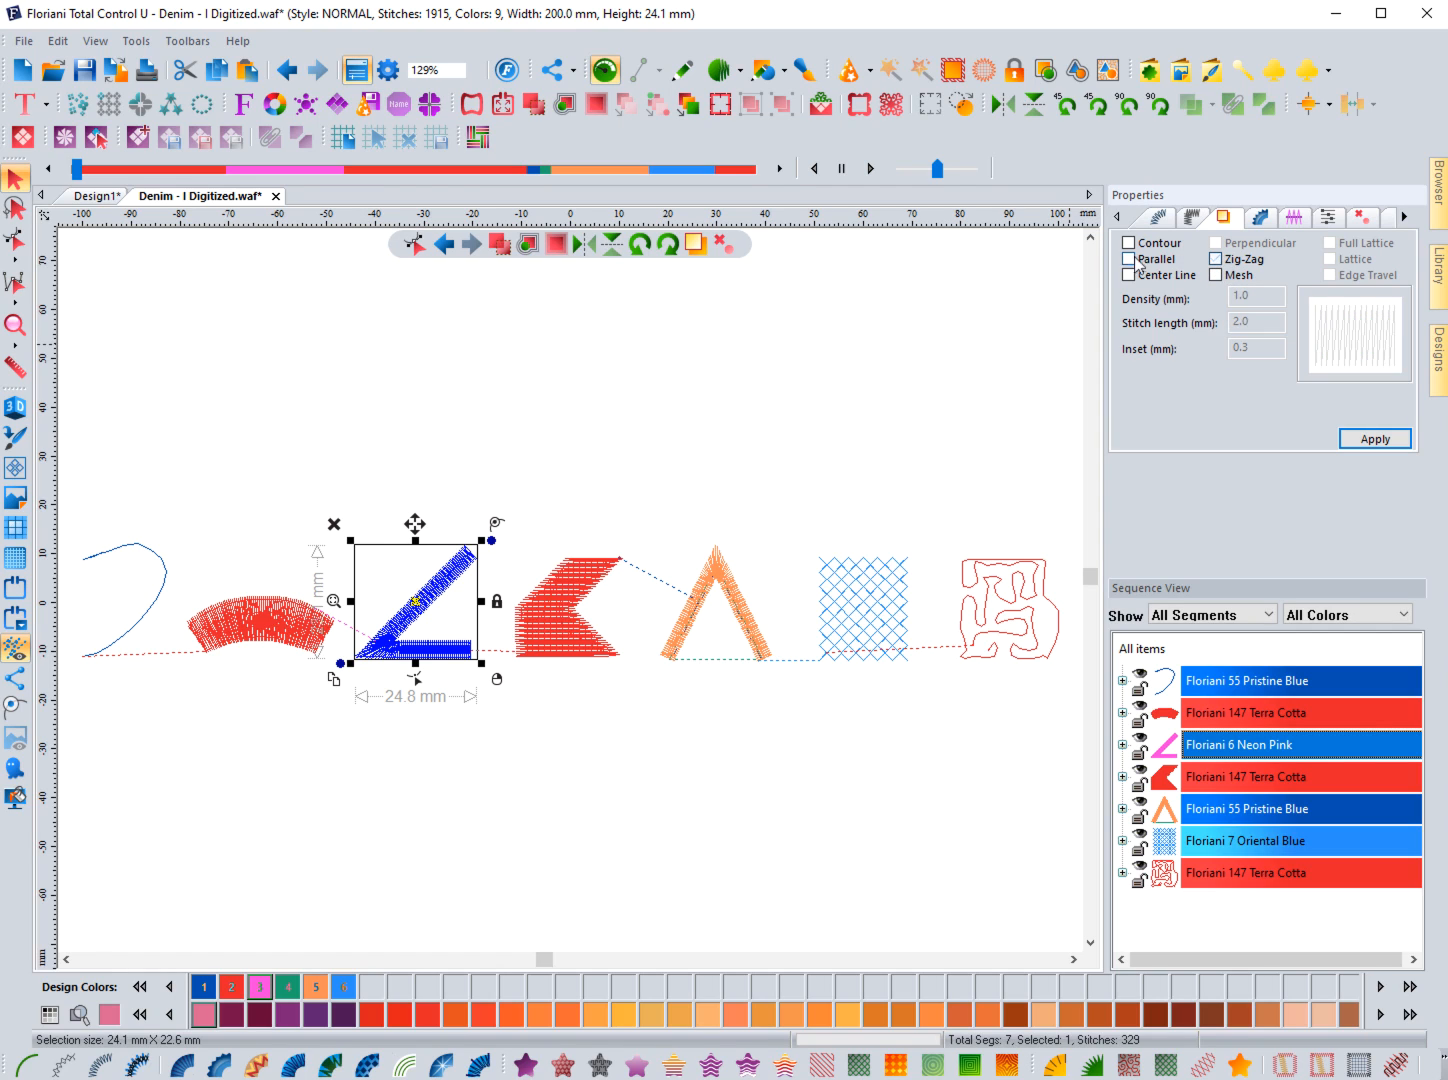
pyautogui.click(1129, 259)
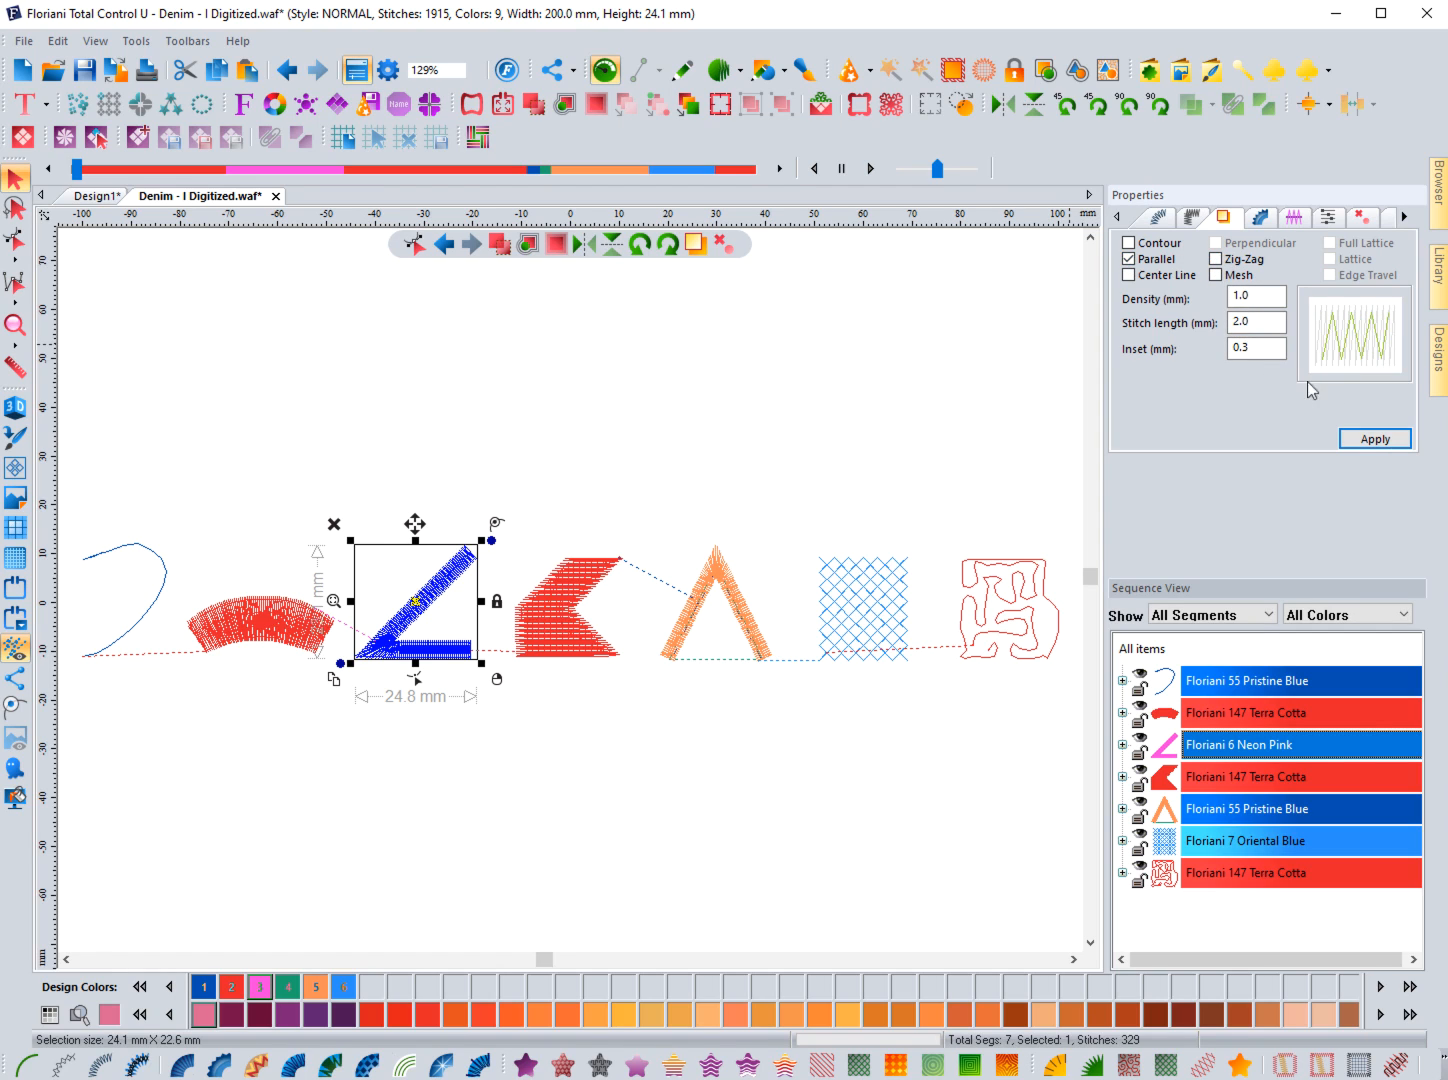
pyautogui.moveTo(1268, 295); pyautogui.dragTo(1197, 294)
pyautogui.write('2')
pyautogui.click(1375, 440)
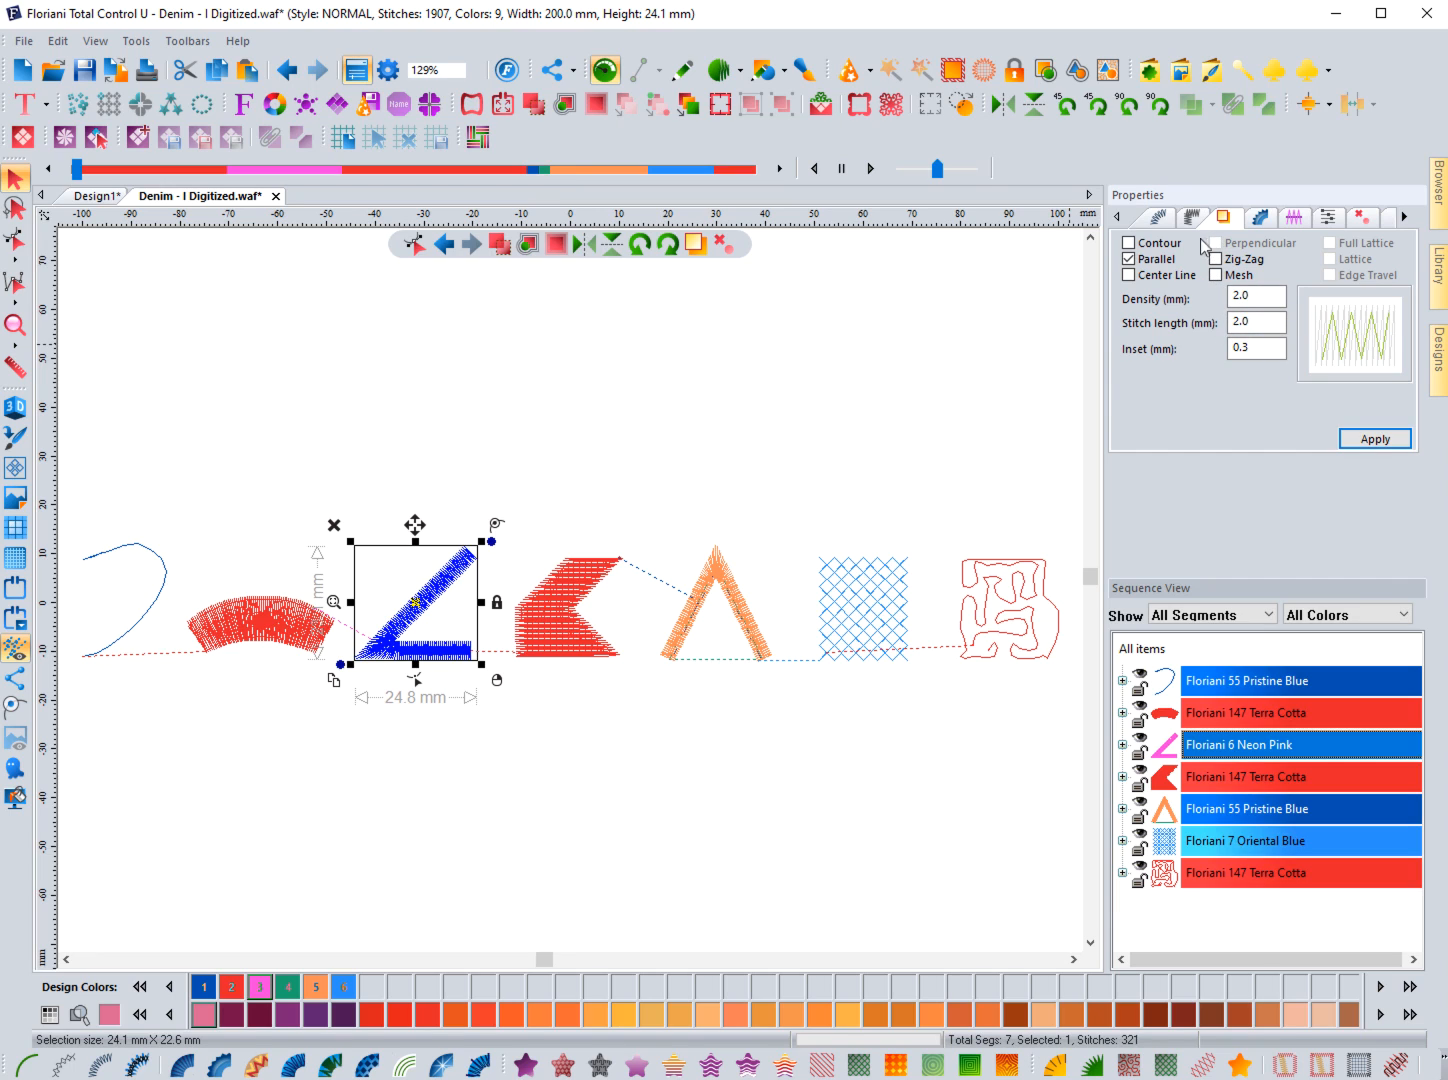
# - Set the pink steil segment's absolute pull compensation to 0.2 mm and its push compensation to By Lines with 1 line
pyautogui.click(1290, 218)
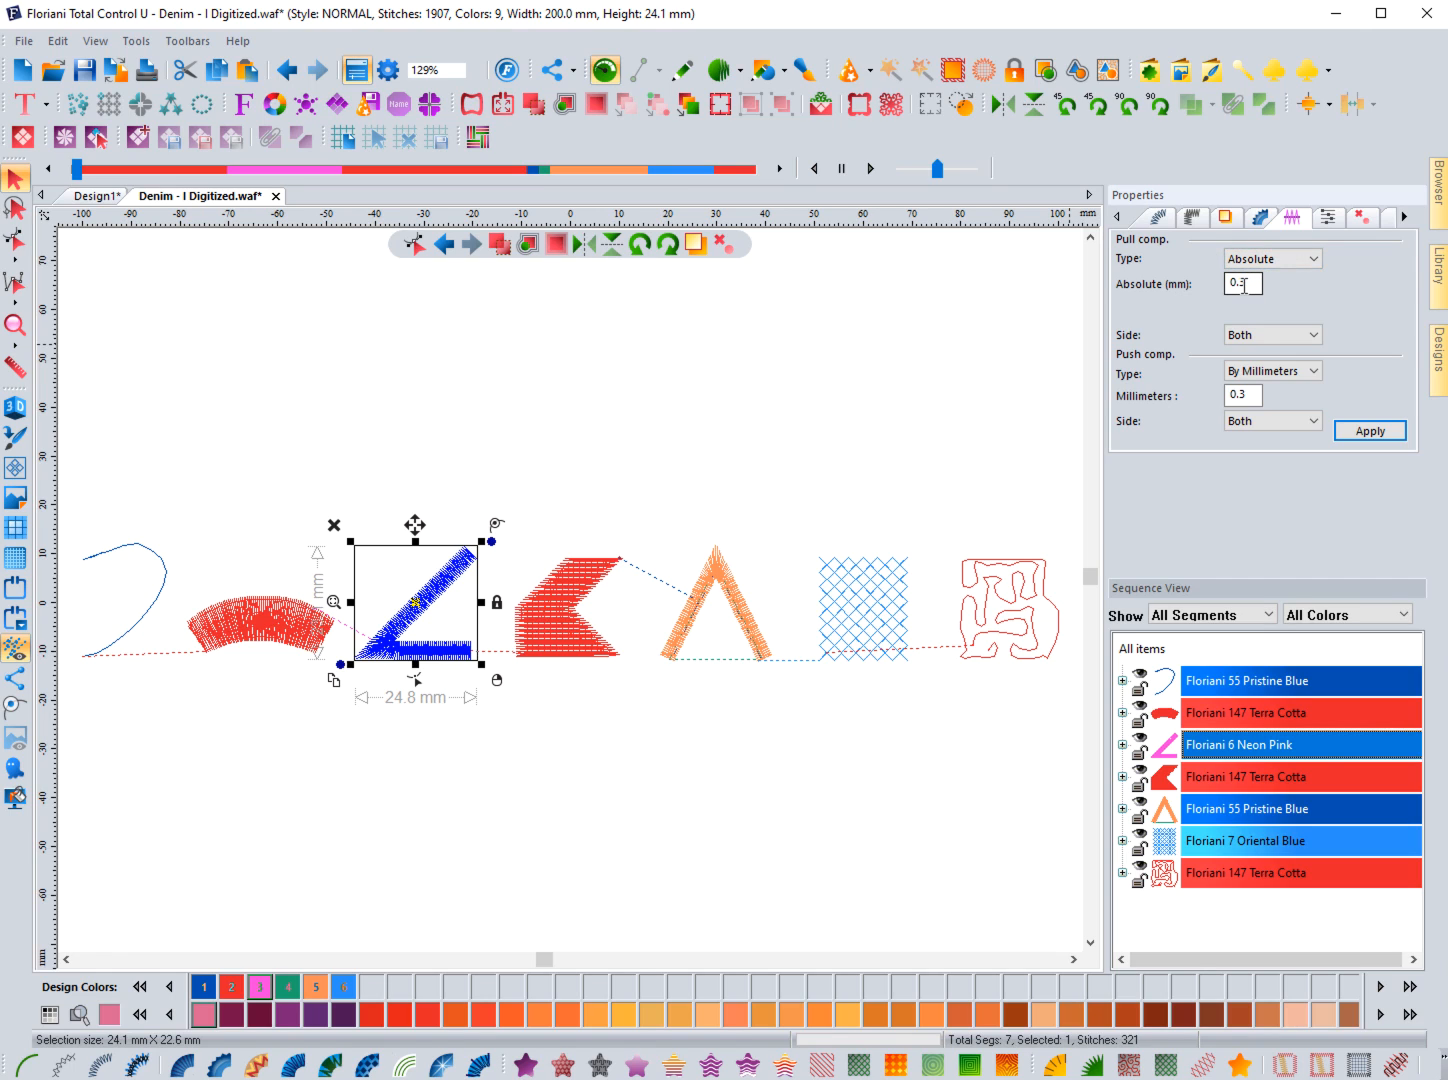
pyautogui.moveTo(1241, 285); pyautogui.dragTo(1245, 284)
pyautogui.write('2')
pyautogui.click(1310, 373)
pyautogui.click(1250, 417)
pyautogui.doubleClick(1226, 393)
pyautogui.write('1')
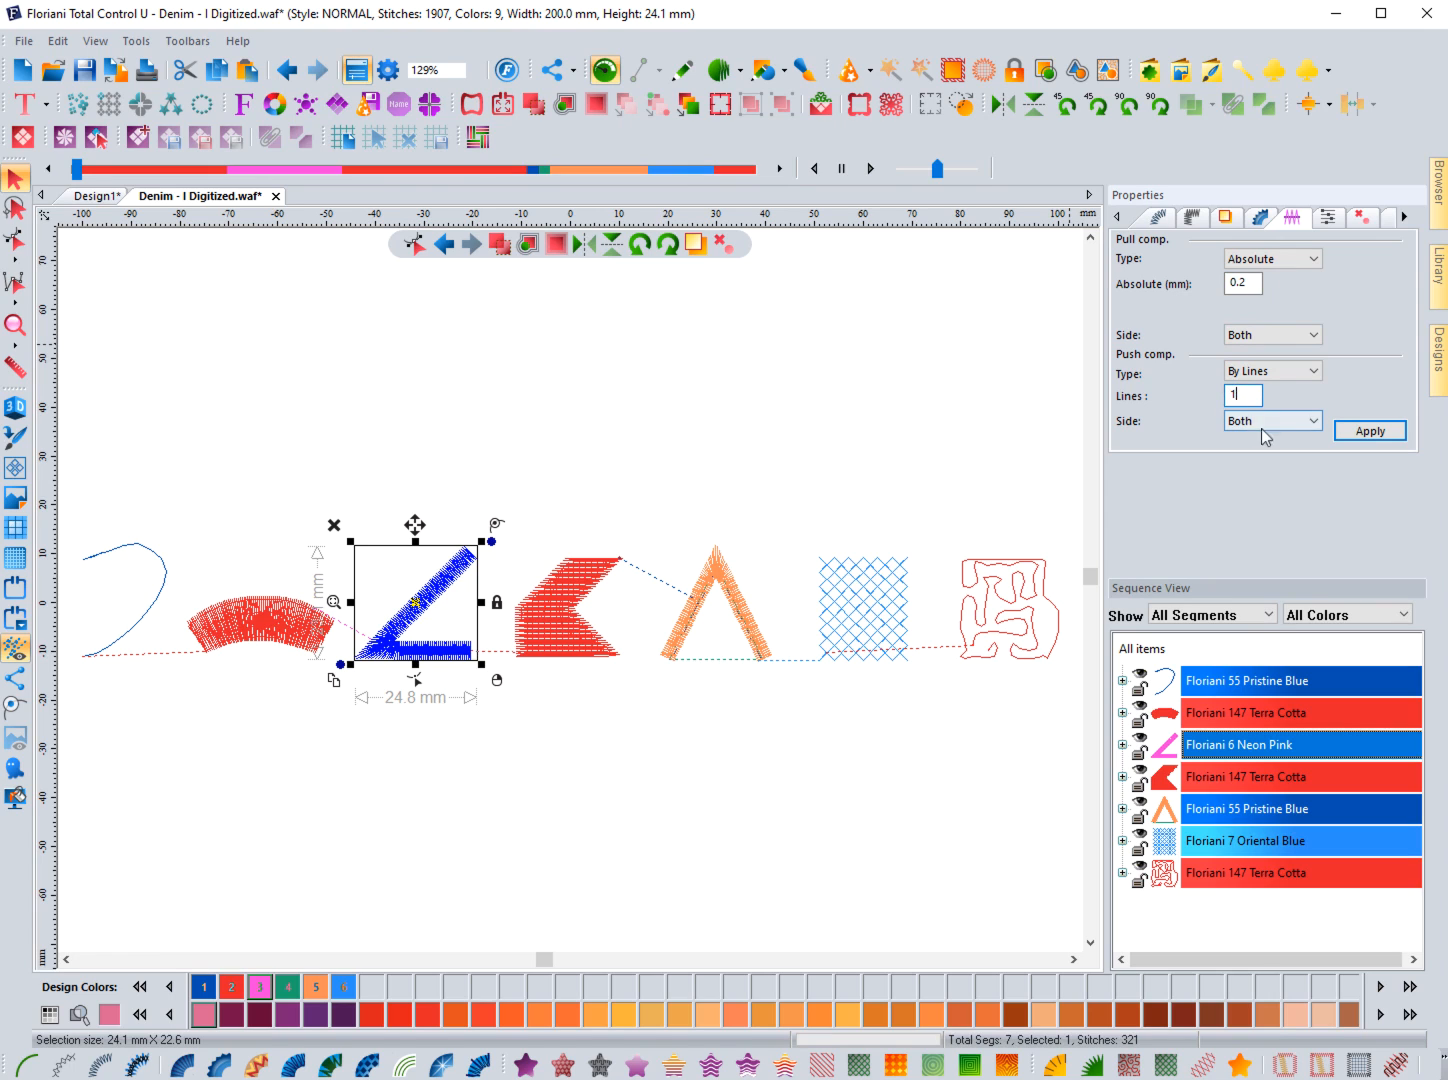
pyautogui.click(1370, 431)
# - Set the pink steil segment's tie in and tie off to none and apply the change
pyautogui.click(1360, 218)
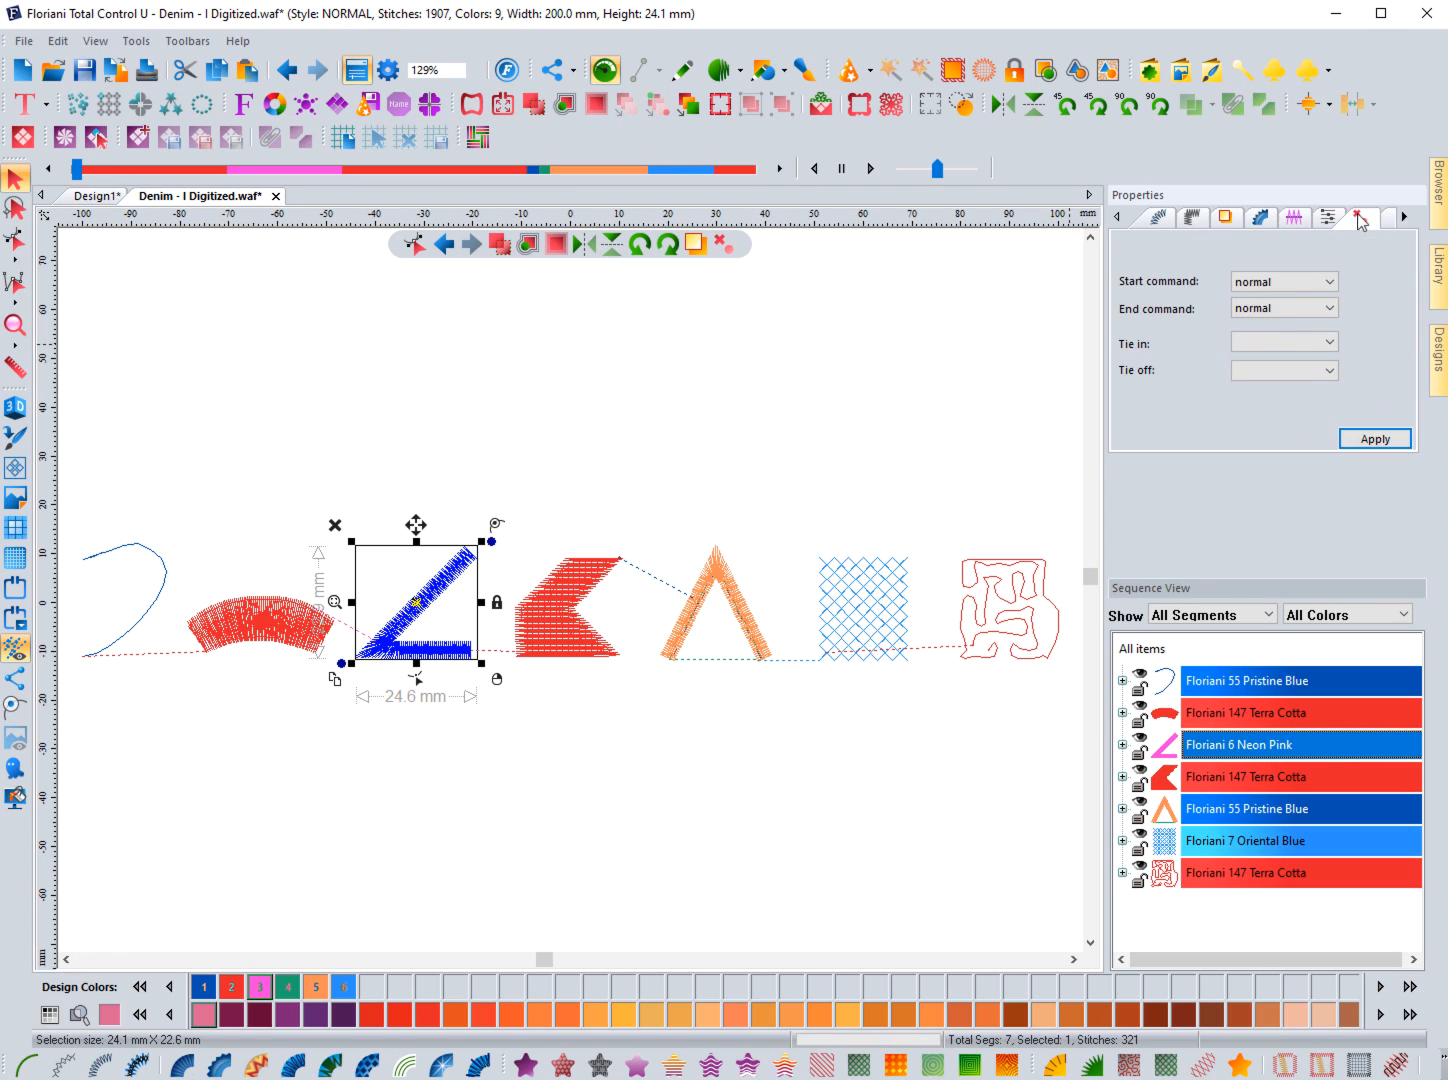
pyautogui.click(1264, 342)
pyautogui.click(1250, 362)
pyautogui.click(1253, 370)
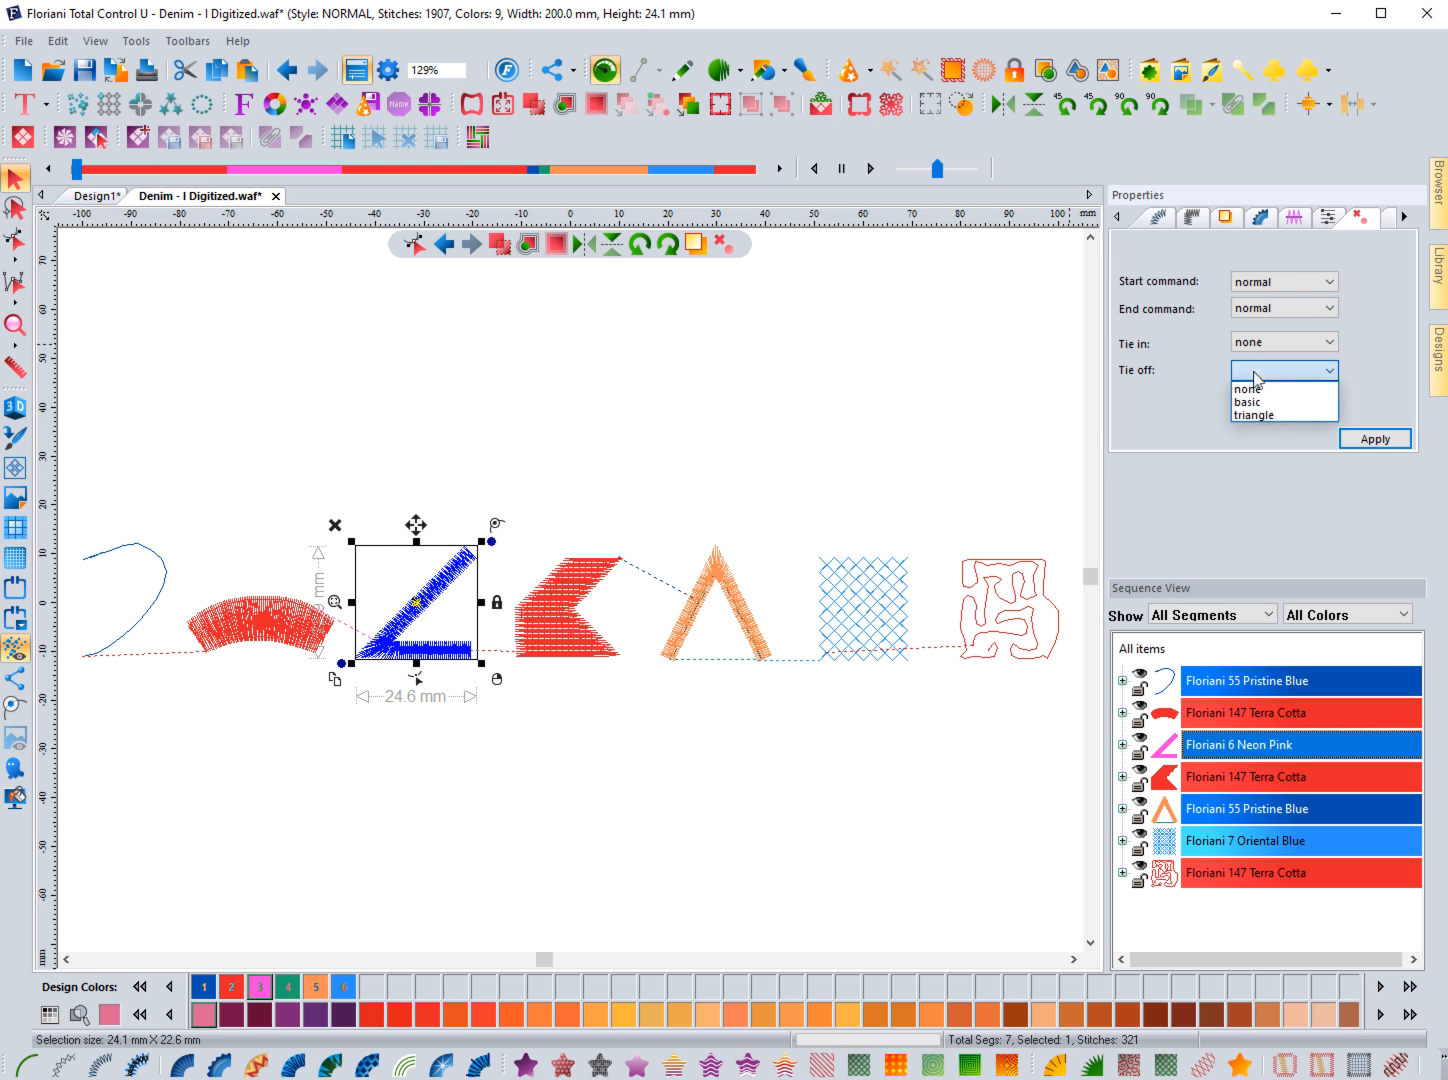
pyautogui.click(1250, 390)
pyautogui.click(1368, 440)
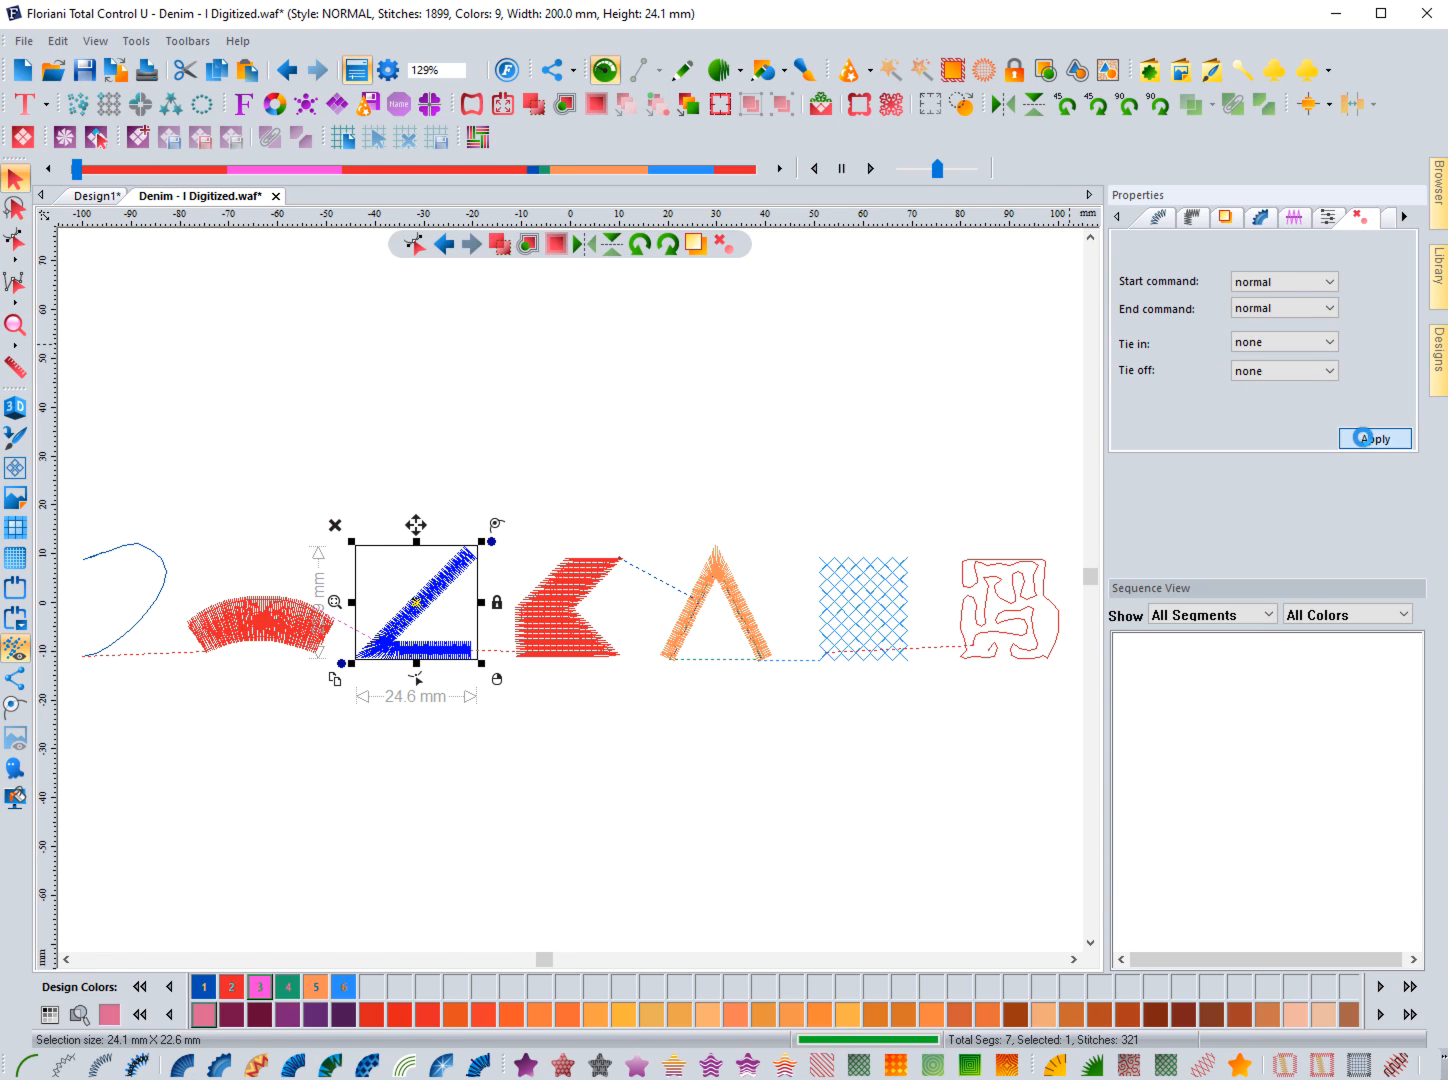
# - Set the fill density of the red notched fill segment to 0.40 mm
pyautogui.click(623, 596)
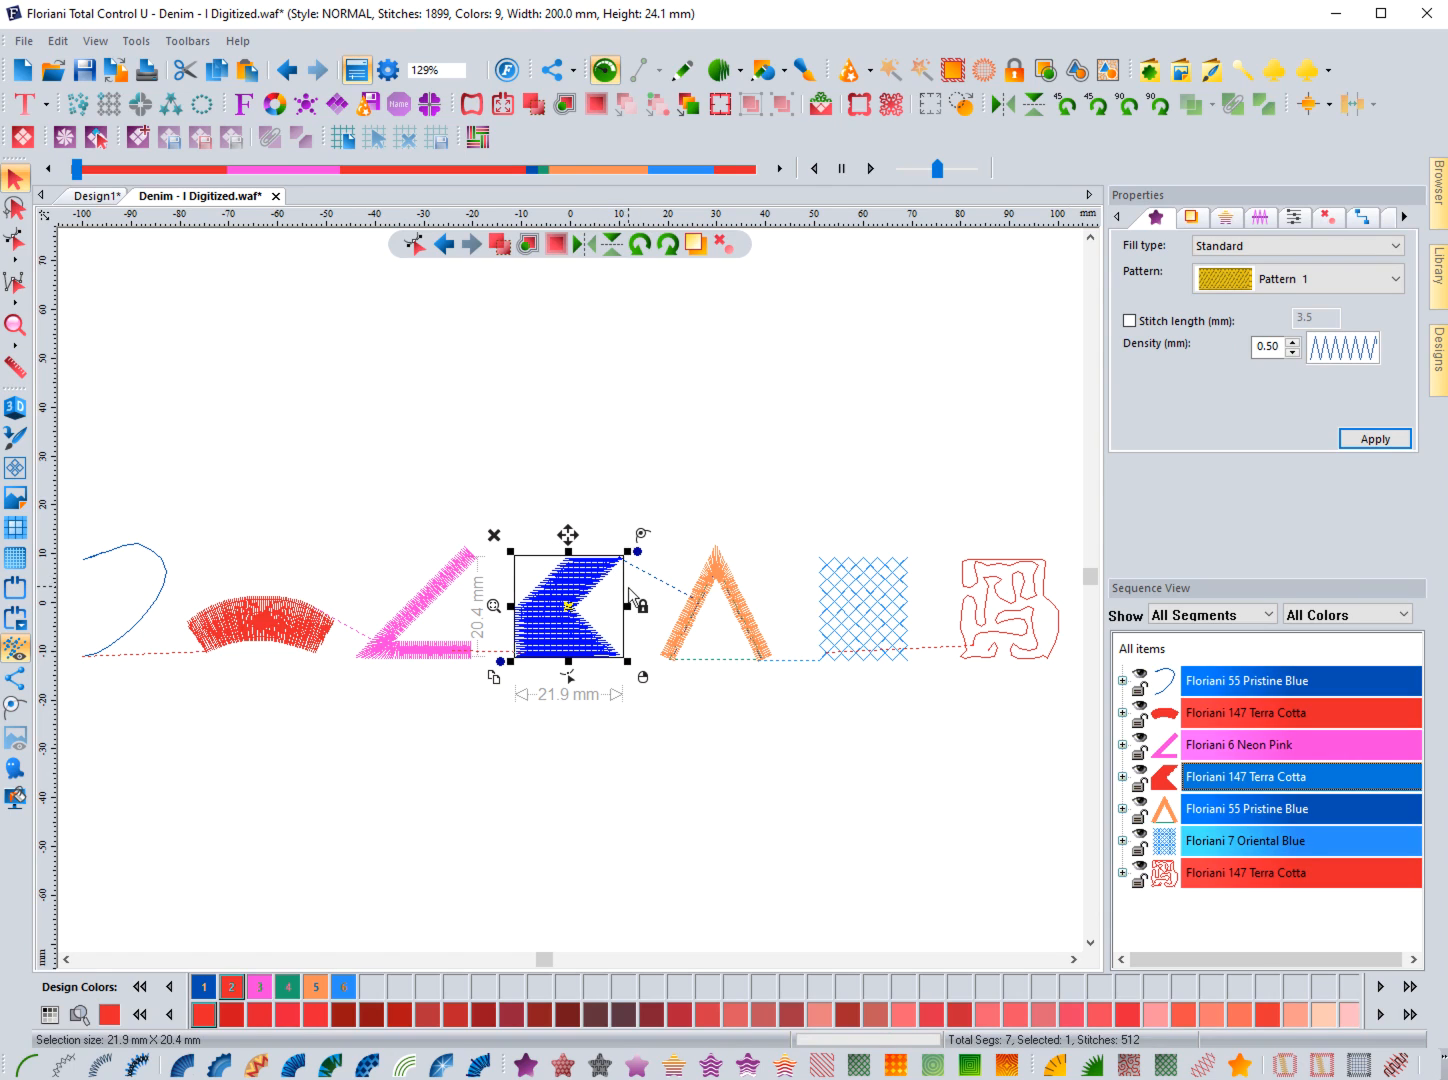
pyautogui.click(1291, 351)
pyautogui.click(1361, 446)
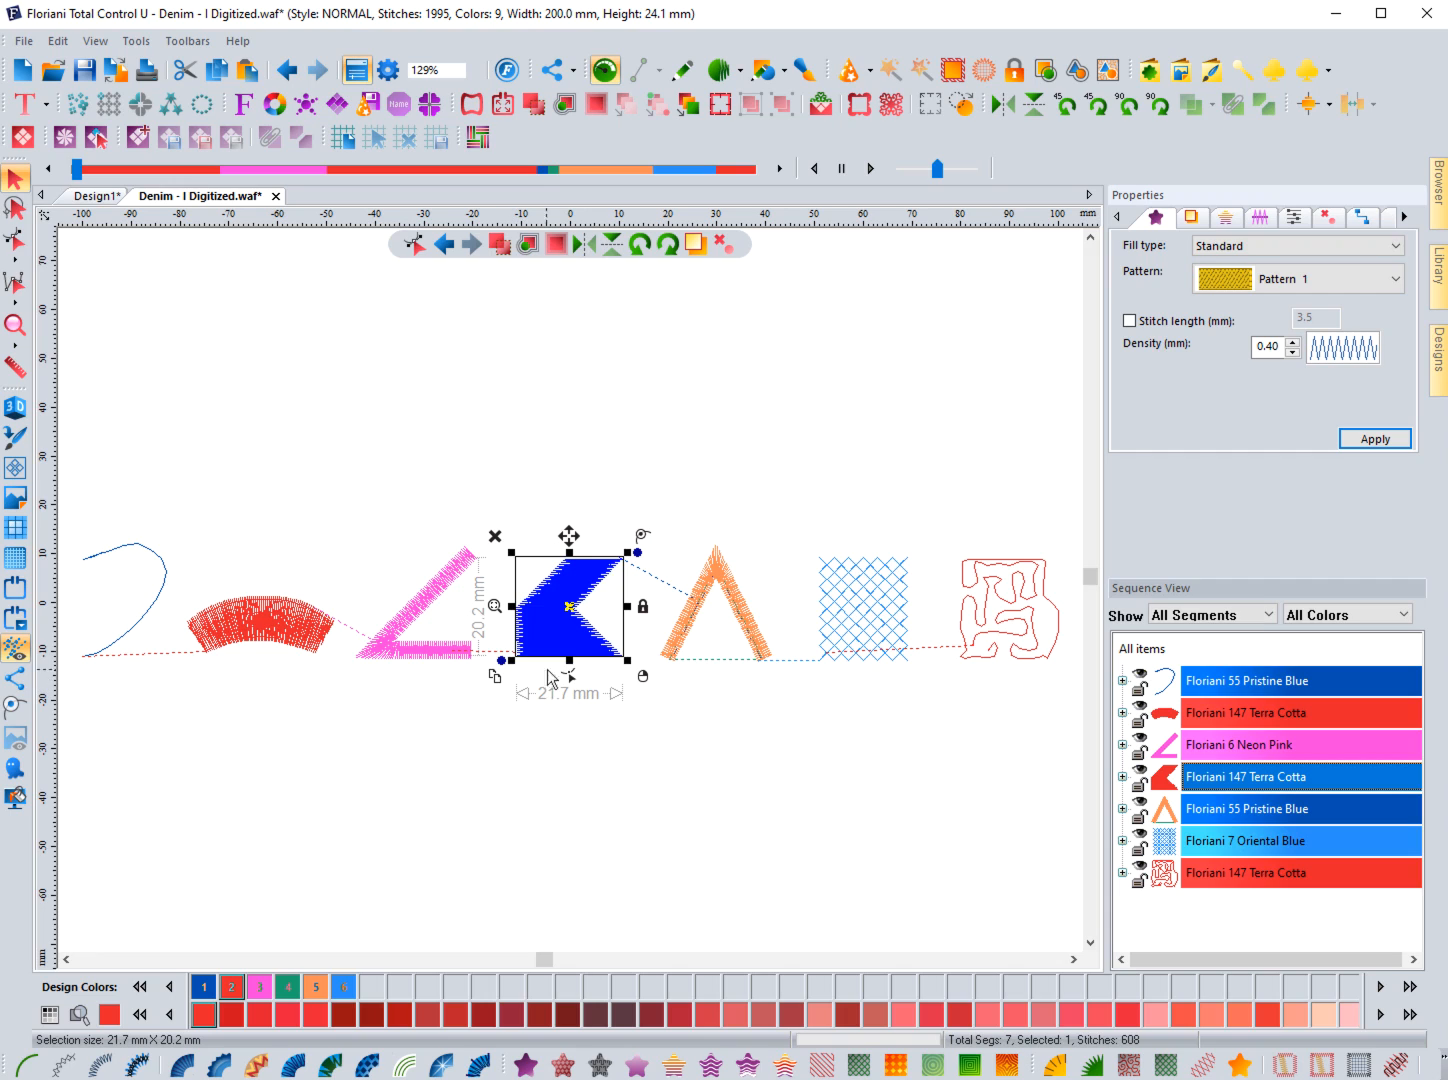
# - Add Contour underlay to the red notched fill's Perpendicular underlay, with a 0.5 mm inset and 3.5 mm density
pyautogui.click(1191, 219)
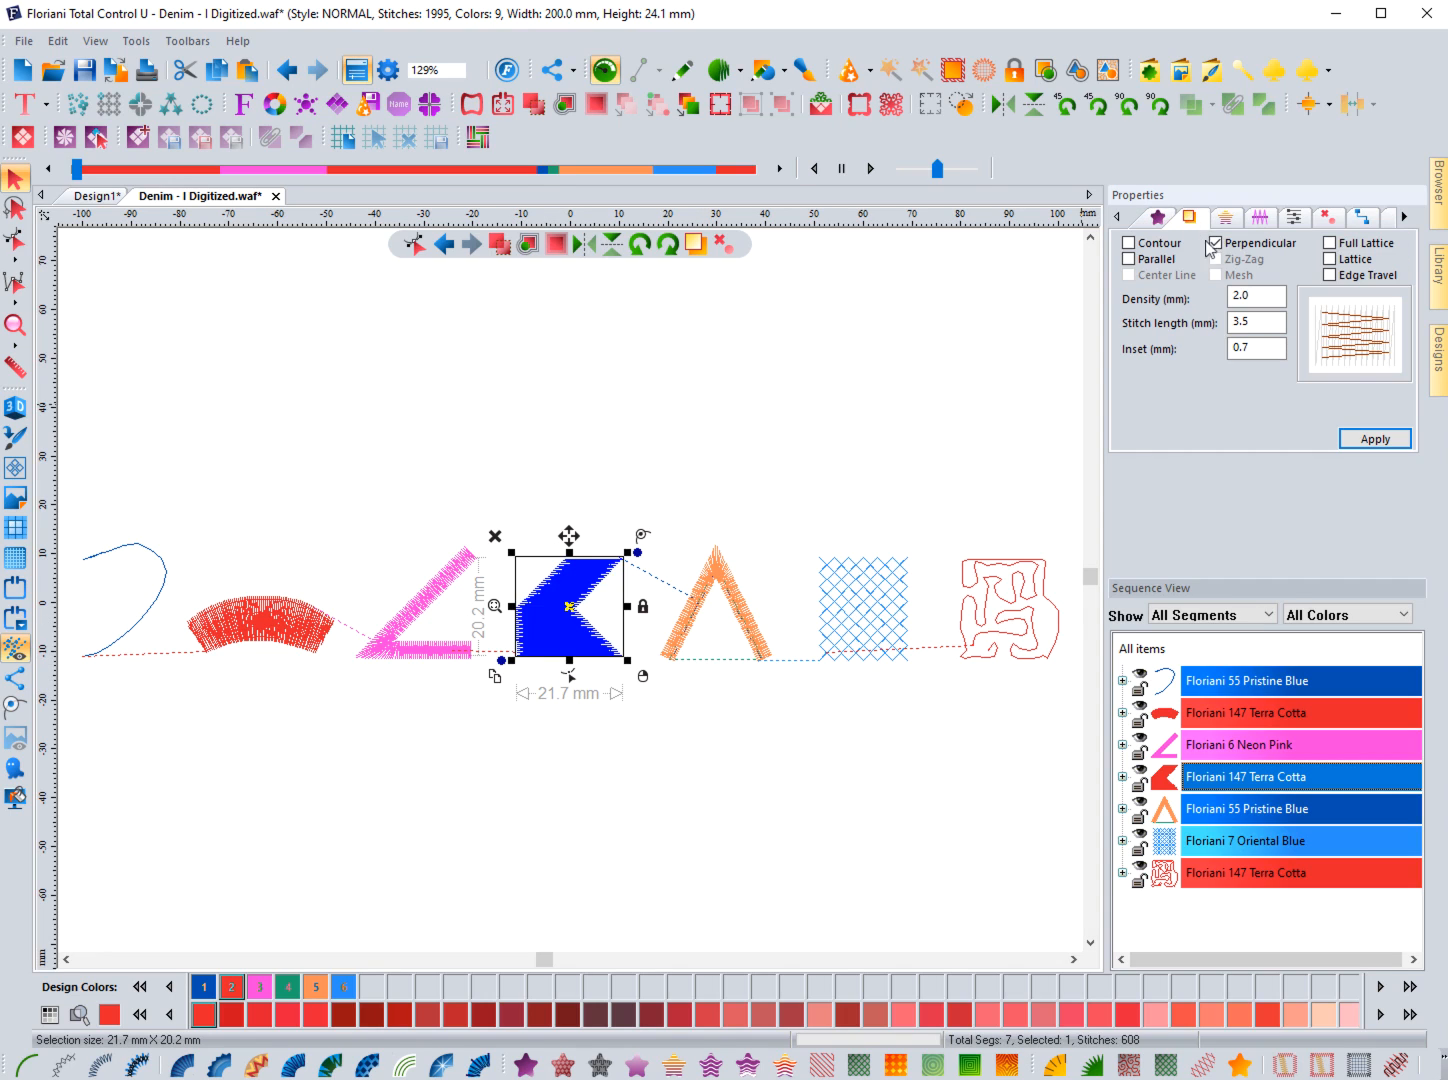
pyautogui.click(1128, 245)
pyautogui.doubleClick(1251, 347)
pyautogui.write('5')
pyautogui.doubleClick(1257, 299)
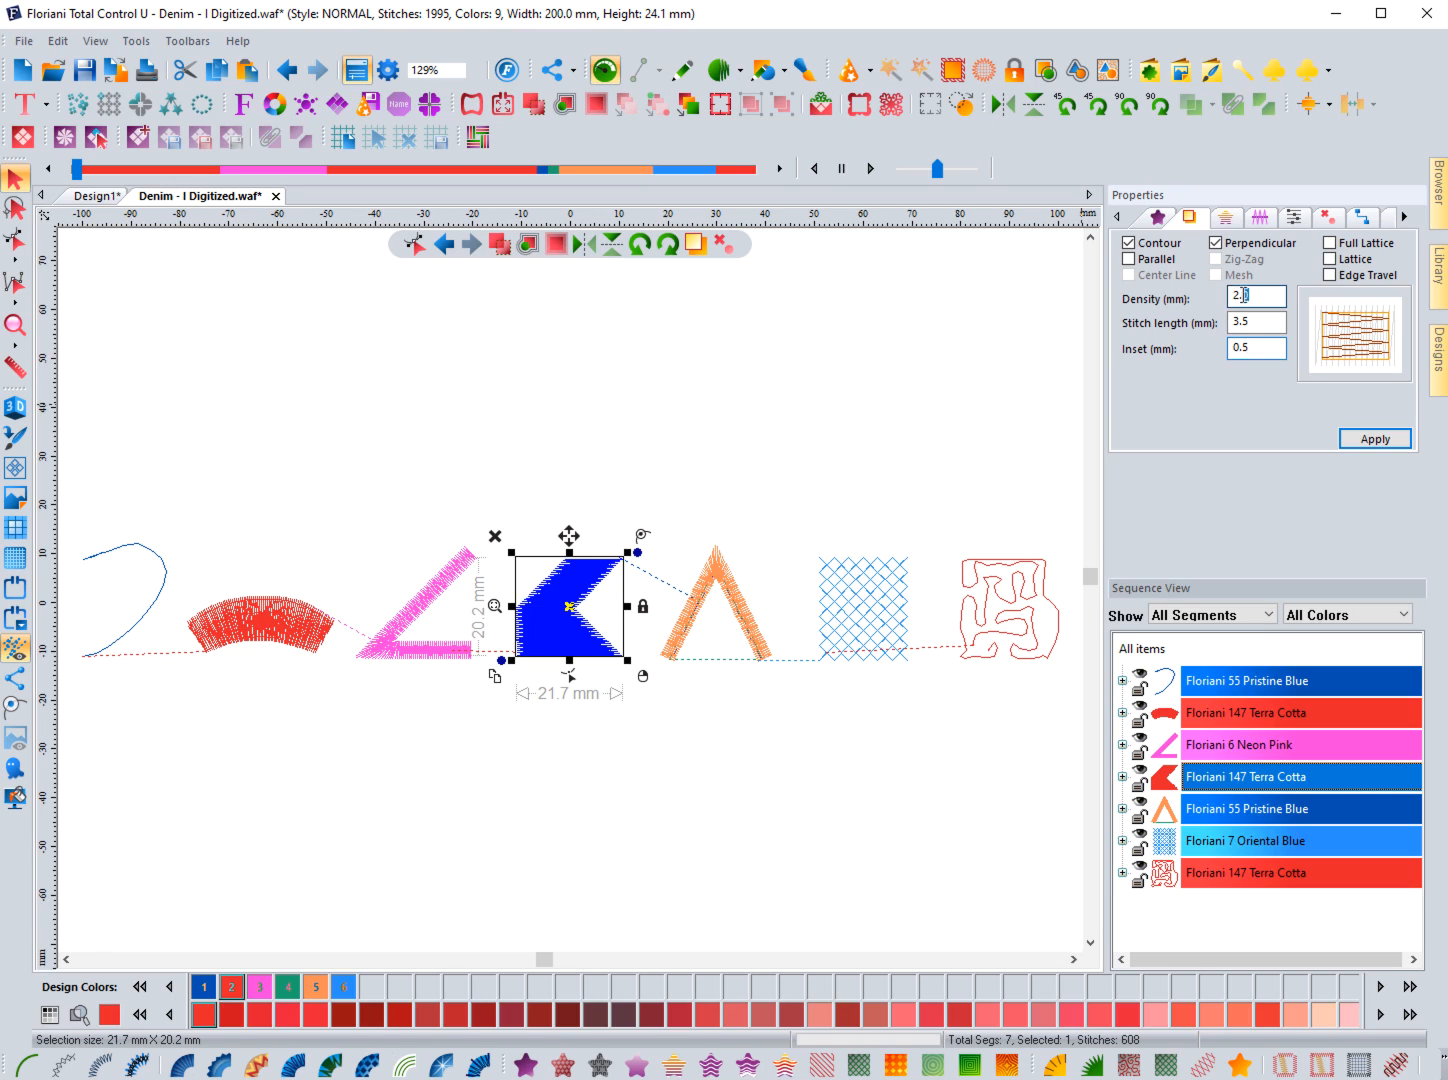
pyautogui.write('3.5')
pyautogui.click(1368, 437)
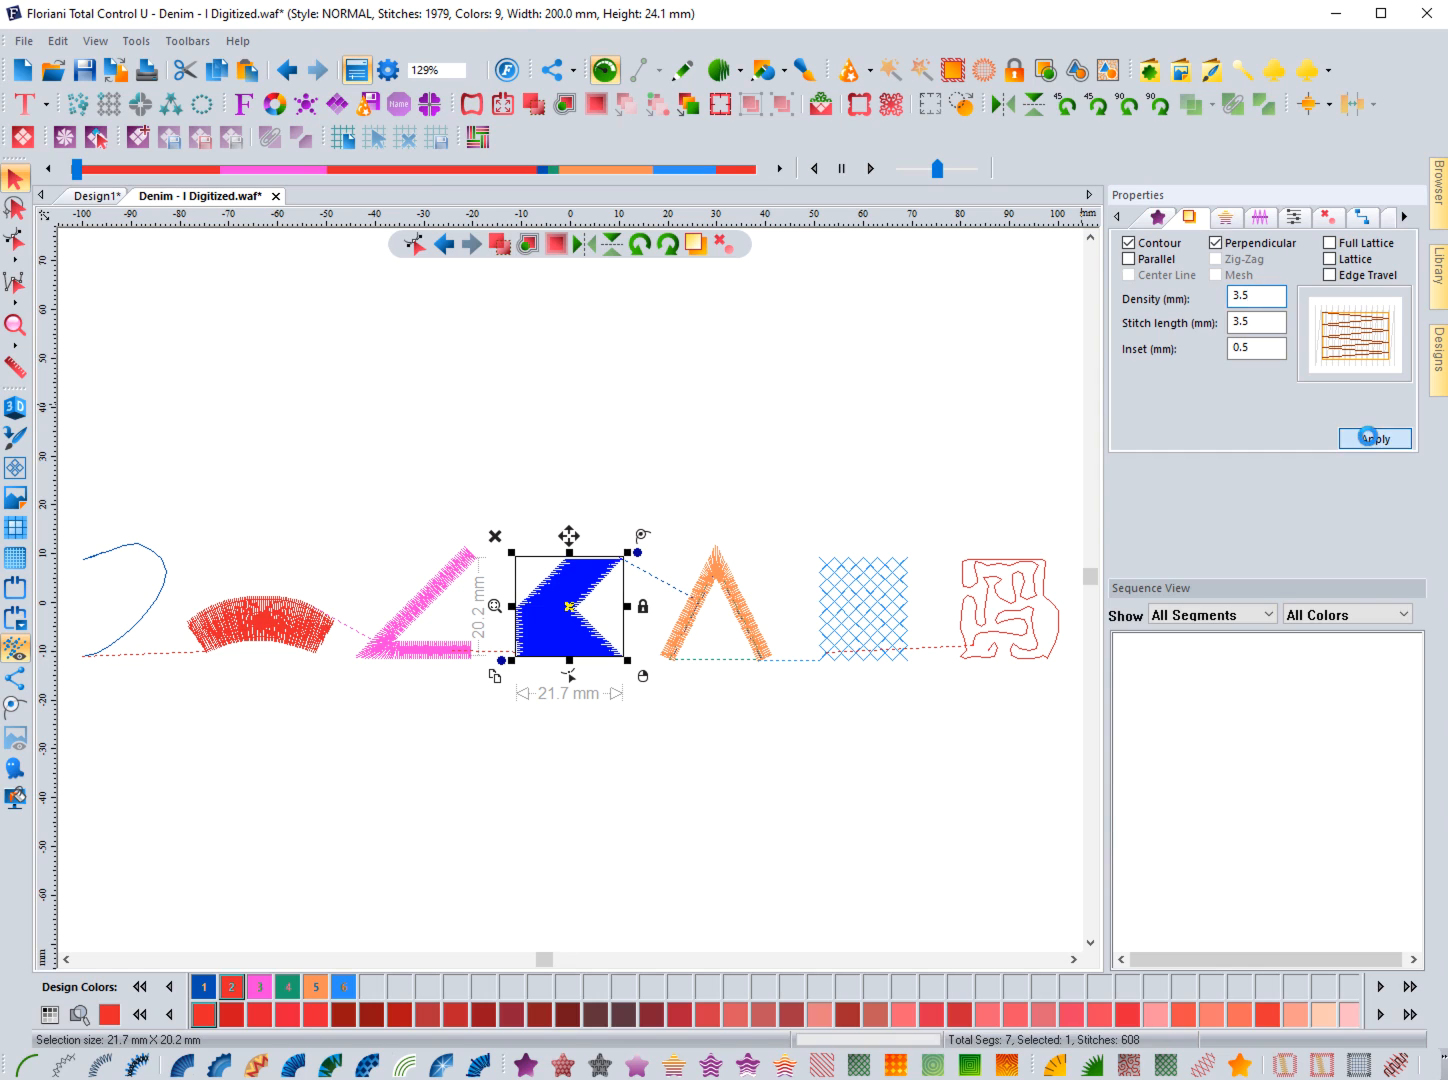
# - Set the red notched fill's absolute pull compensation to 0.4 mm and its push compensation to By Lines with 2 lines
pyautogui.click(1258, 217)
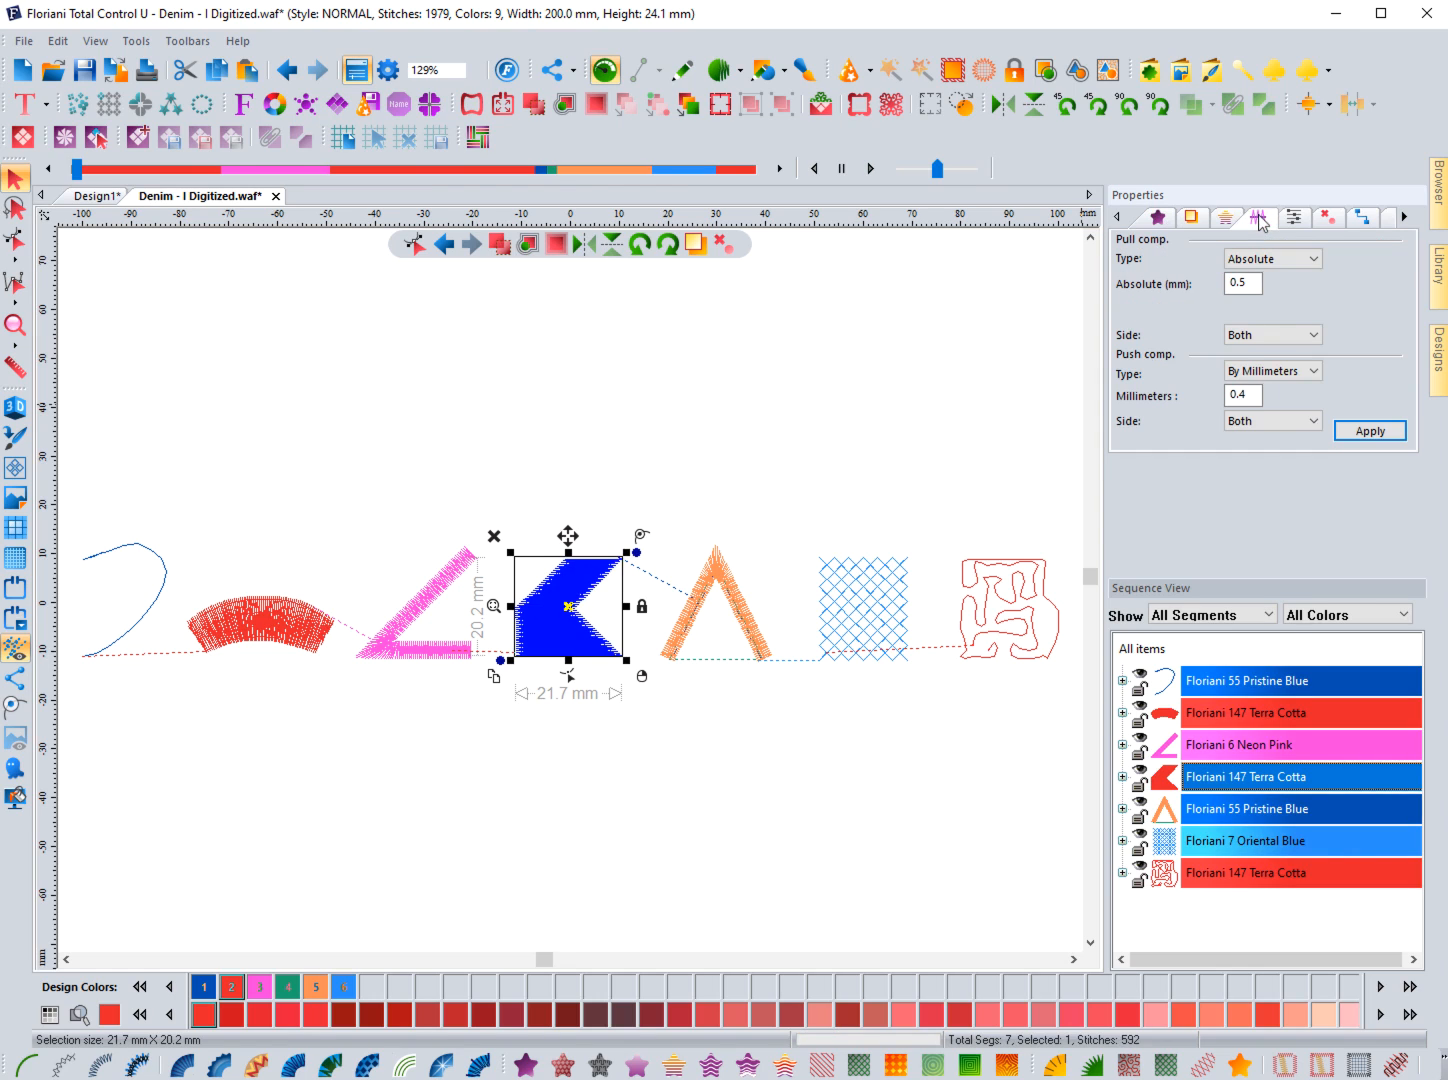
pyautogui.click(1247, 283)
pyautogui.click(1268, 372)
pyautogui.click(1263, 416)
pyautogui.press('Tab')
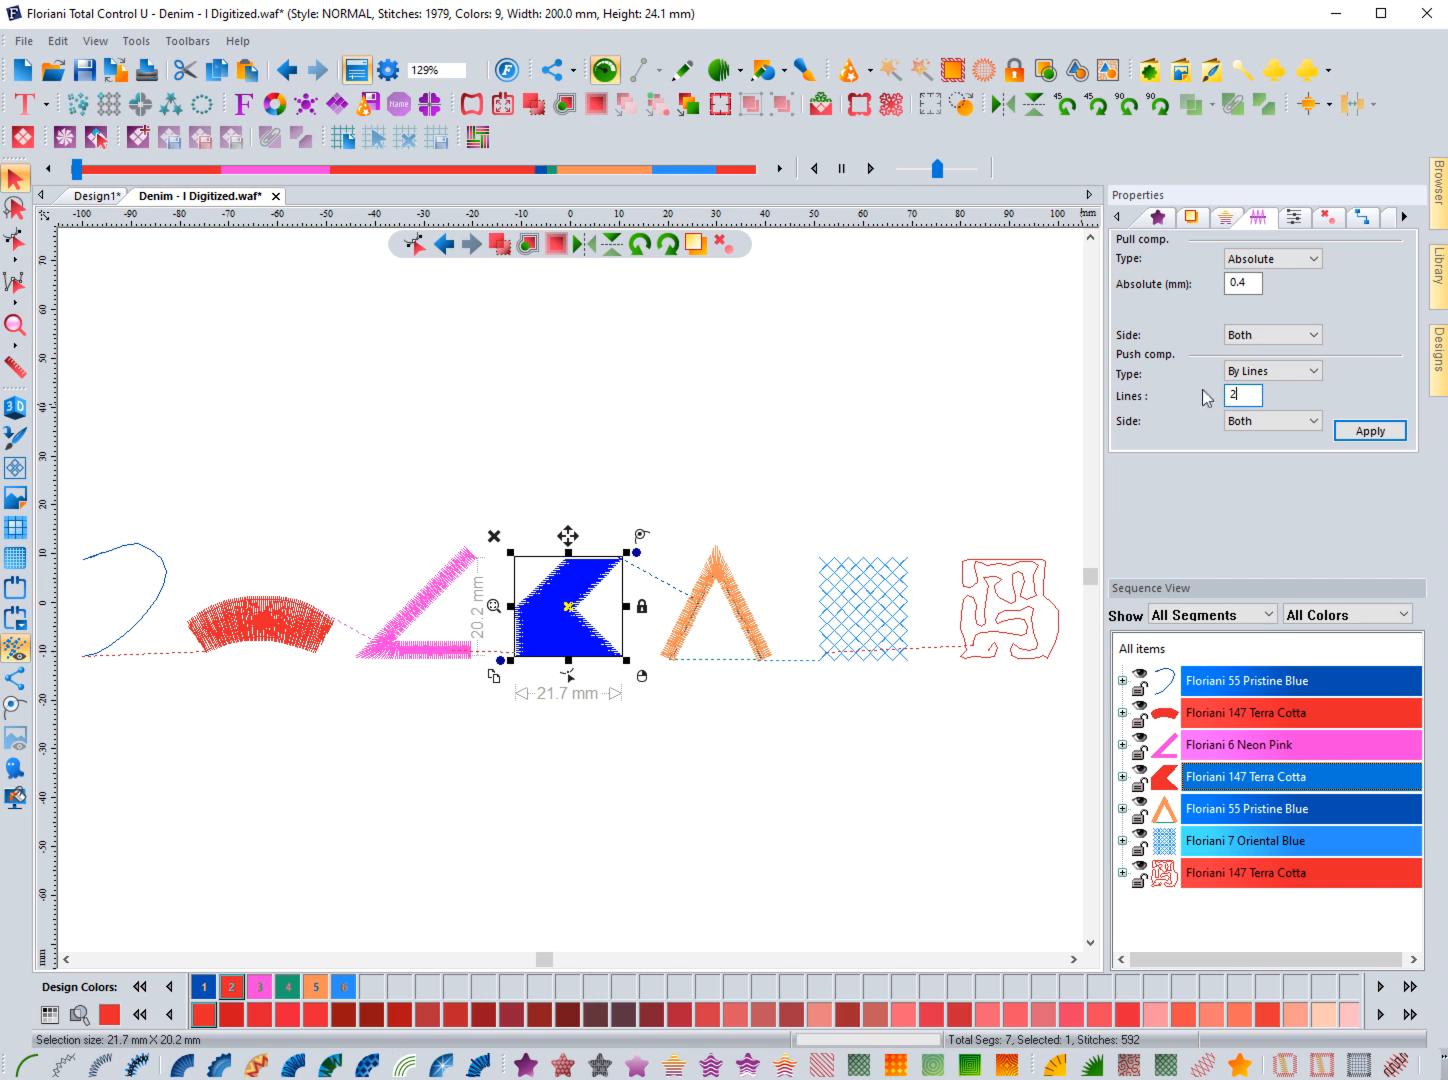
pyautogui.click(1384, 433)
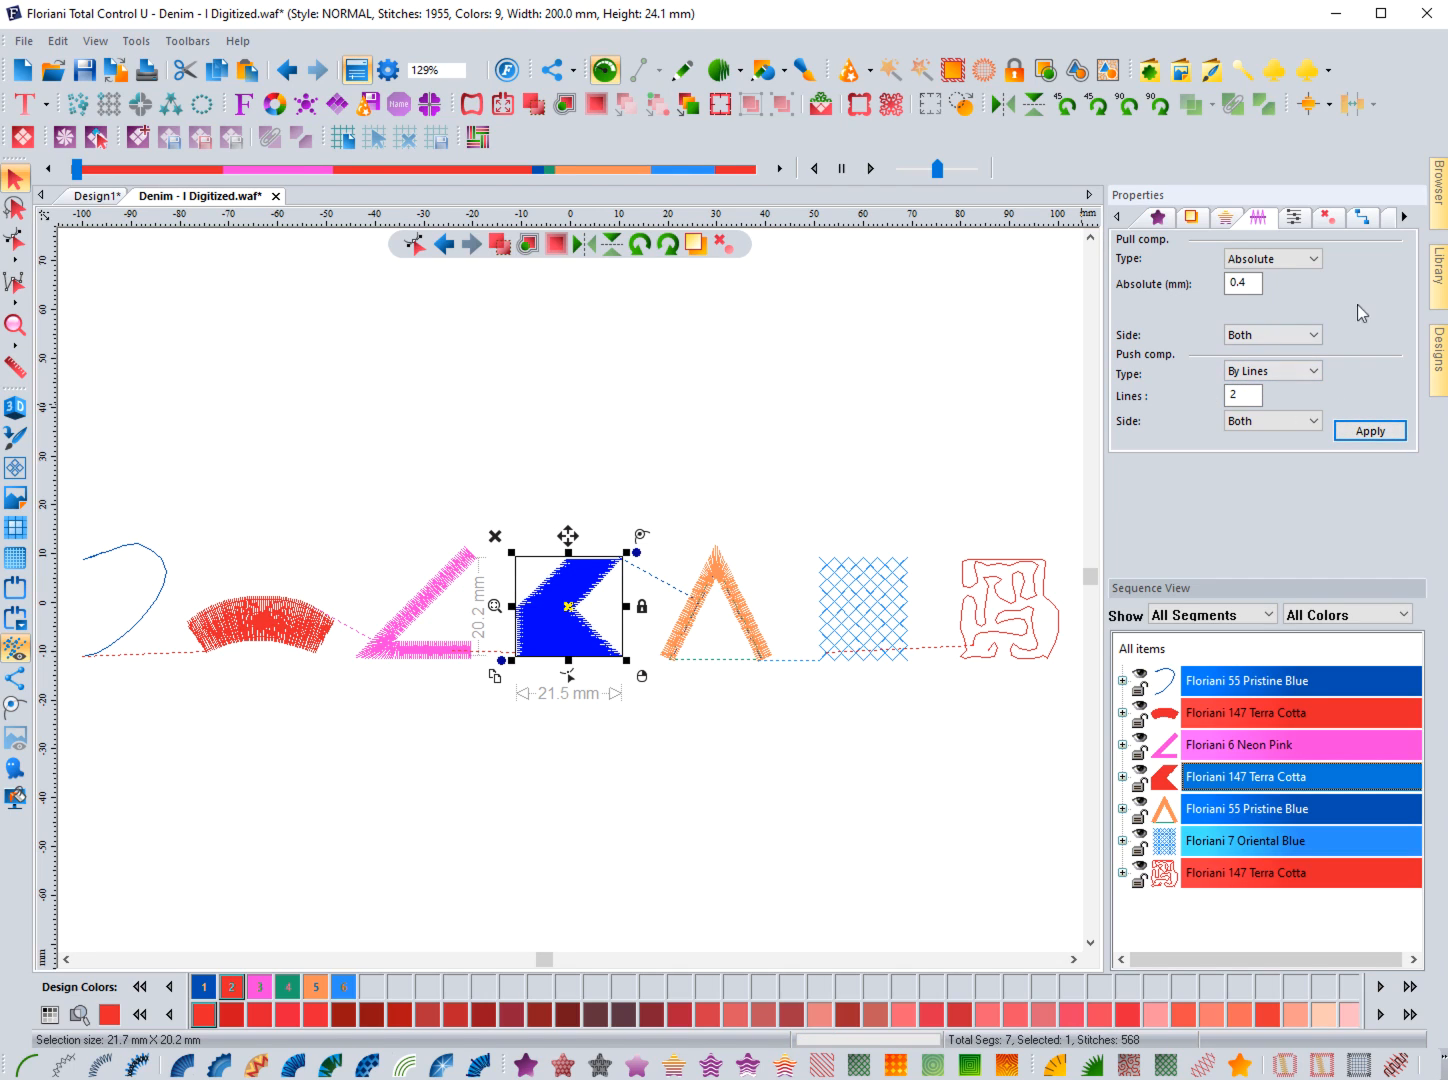
# - Set the red notched fill's tie in and tie off to none and apply the change
pyautogui.click(1327, 220)
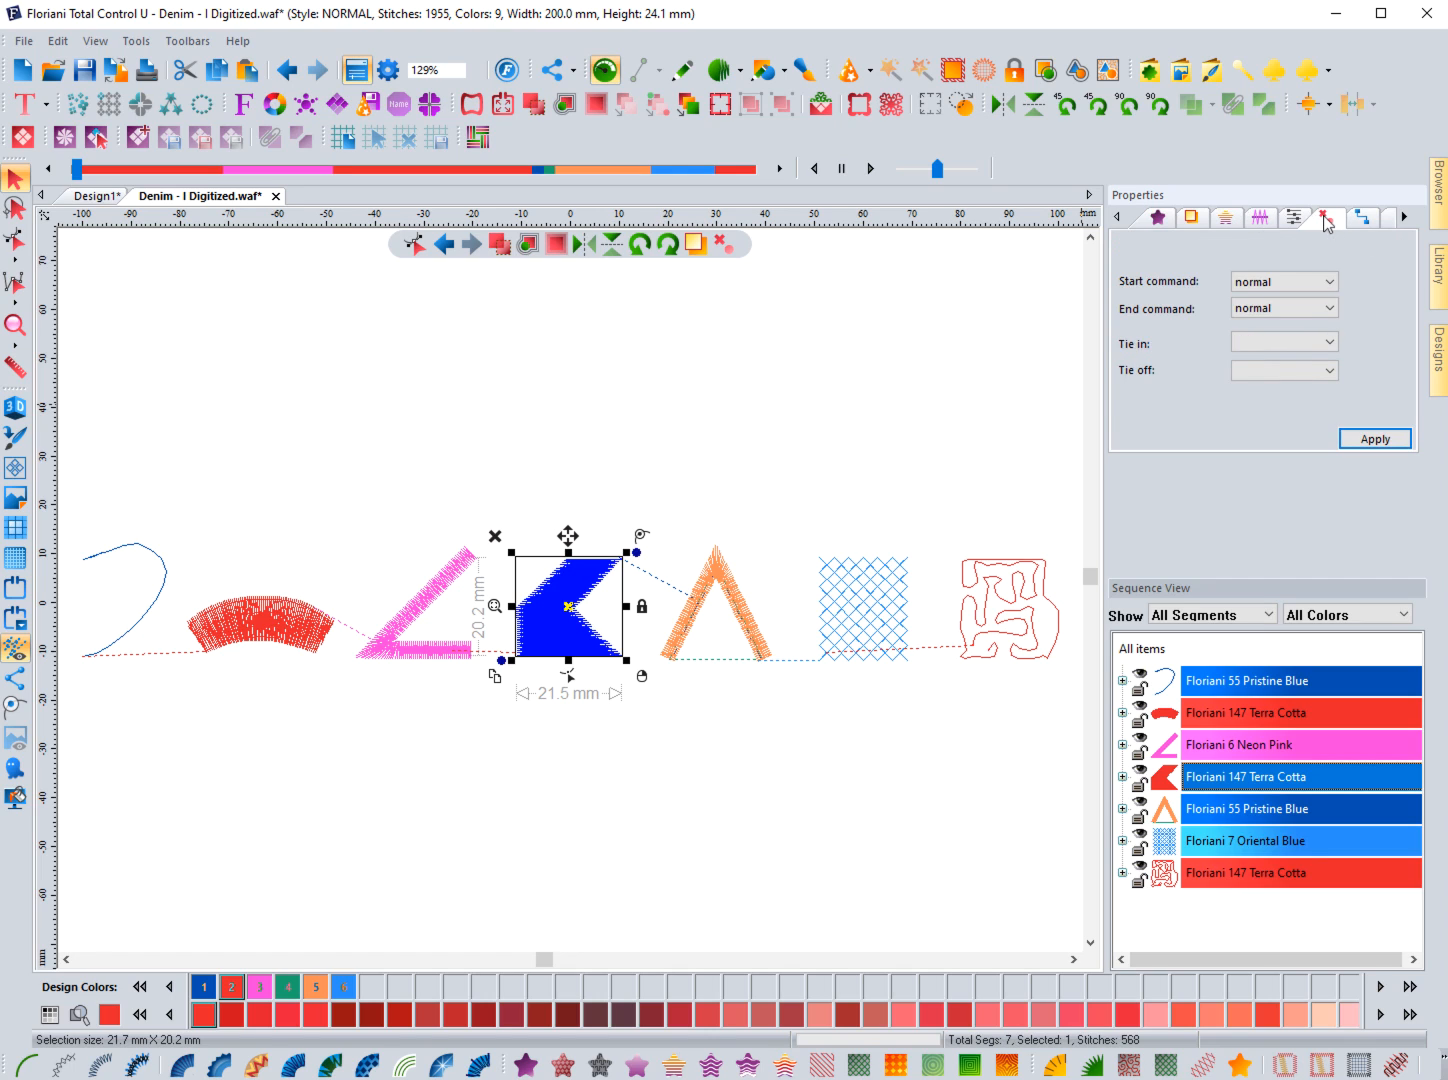
pyautogui.click(1304, 342)
pyautogui.click(1281, 371)
pyautogui.click(1281, 371)
pyautogui.click(1264, 390)
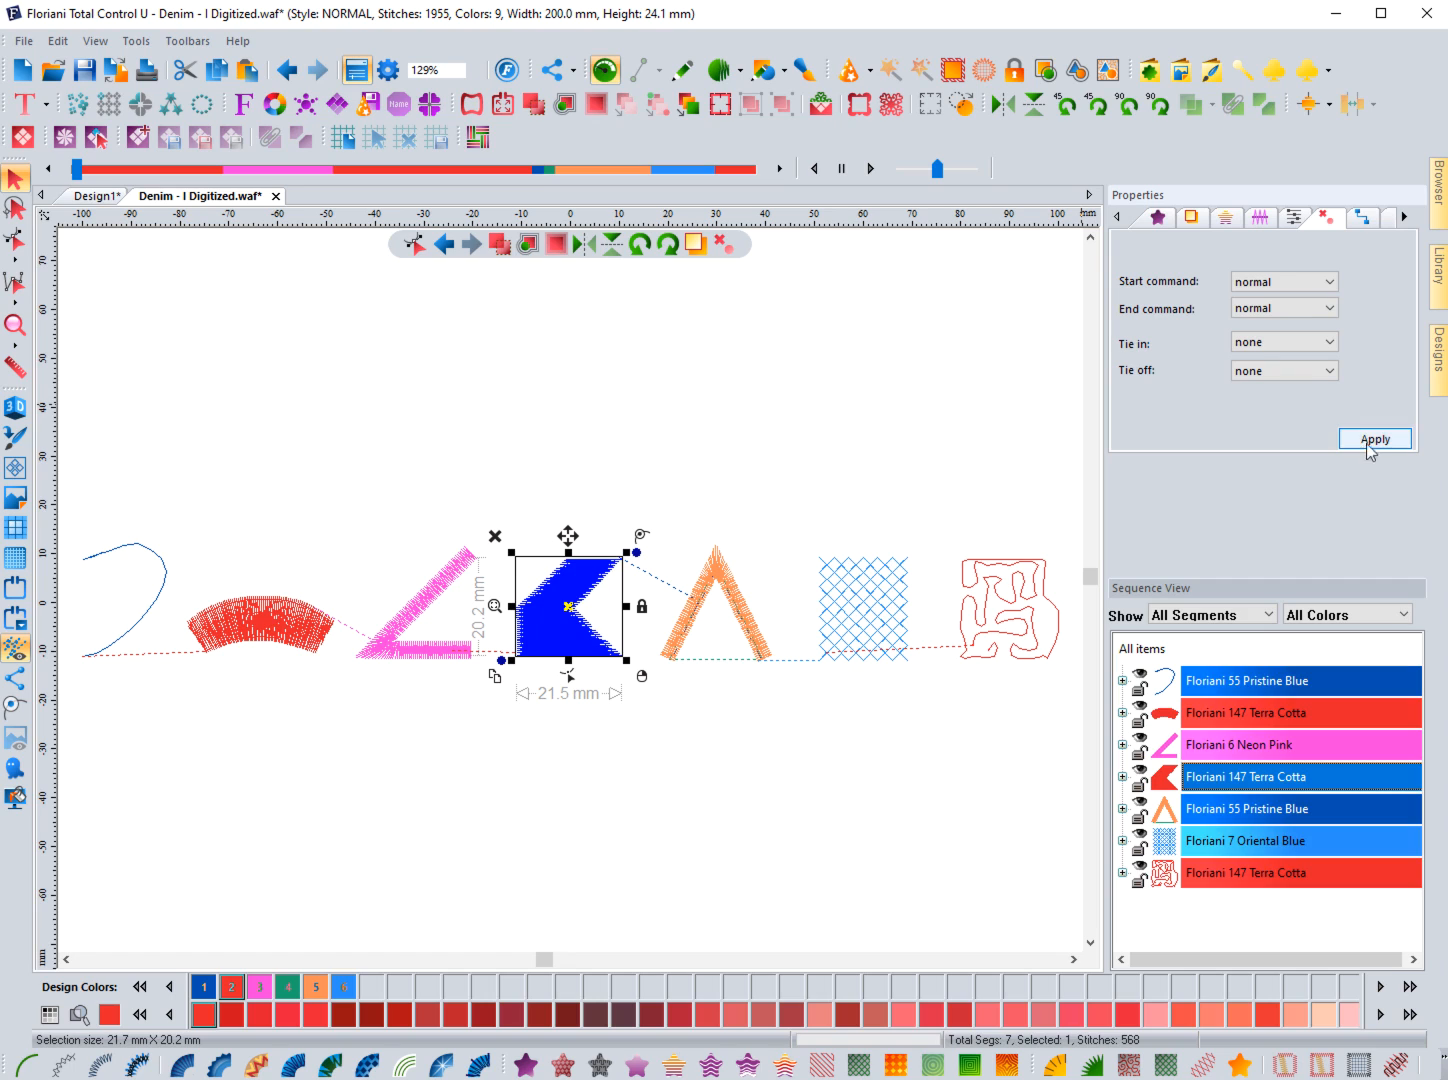
pyautogui.click(1375, 438)
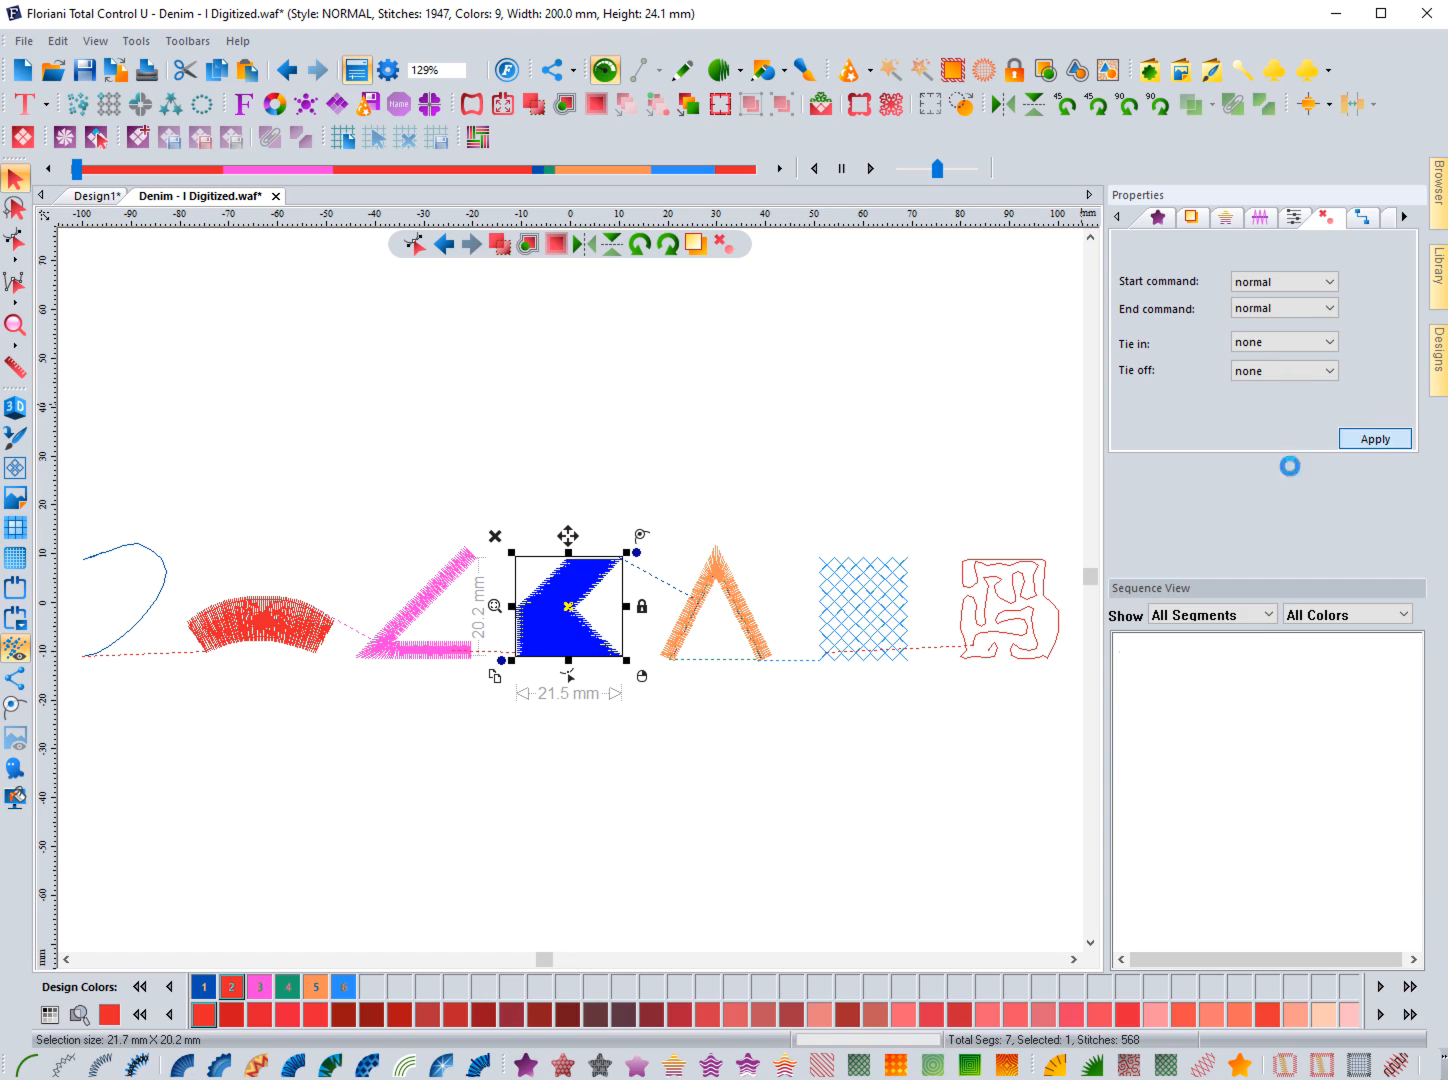
# - Review the settings of the appliqué segment, the blue cross-stitch square and the red stipple segment, then clear the selection
pyautogui.click(730, 570)
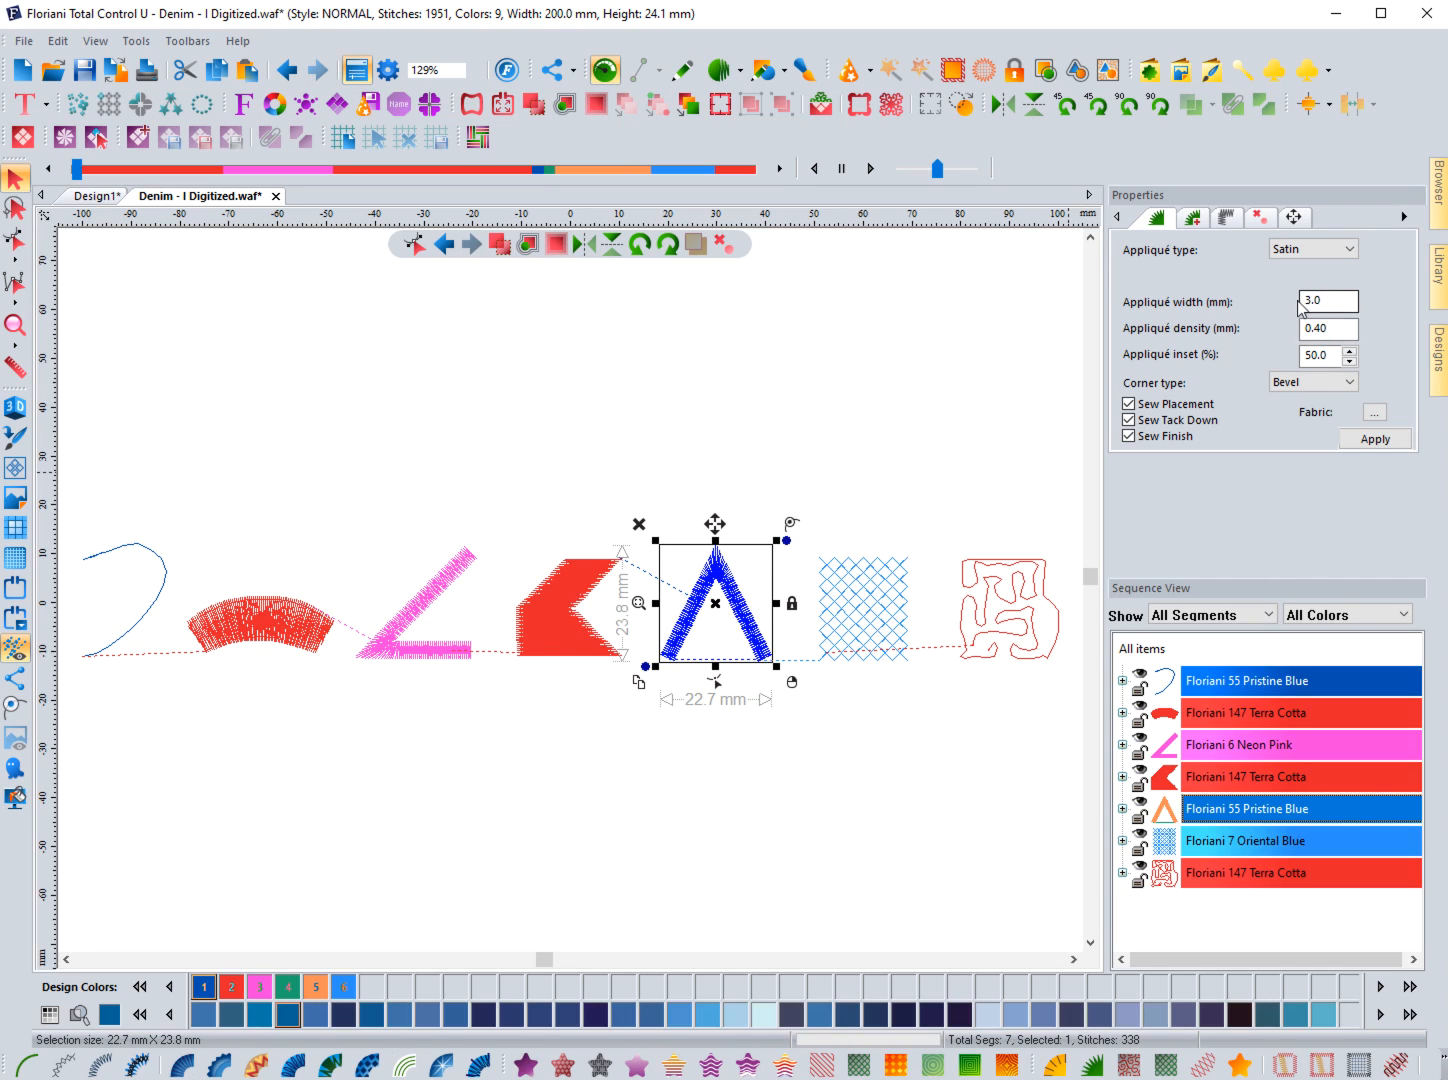
pyautogui.click(1192, 219)
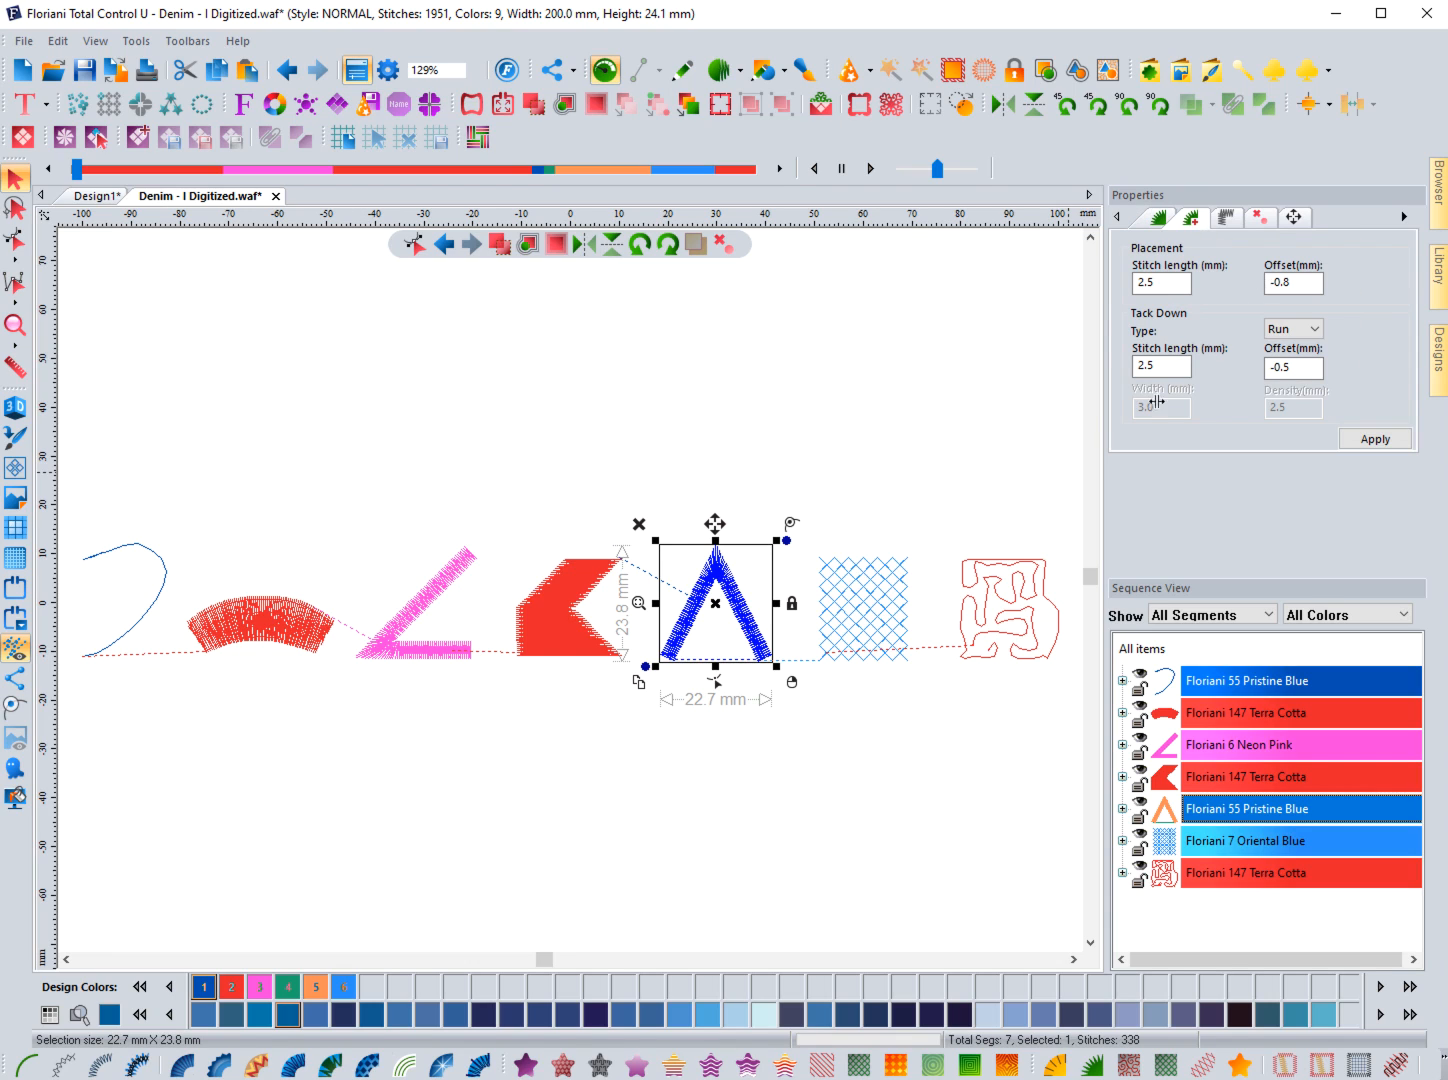
pyautogui.click(892, 446)
pyautogui.click(855, 564)
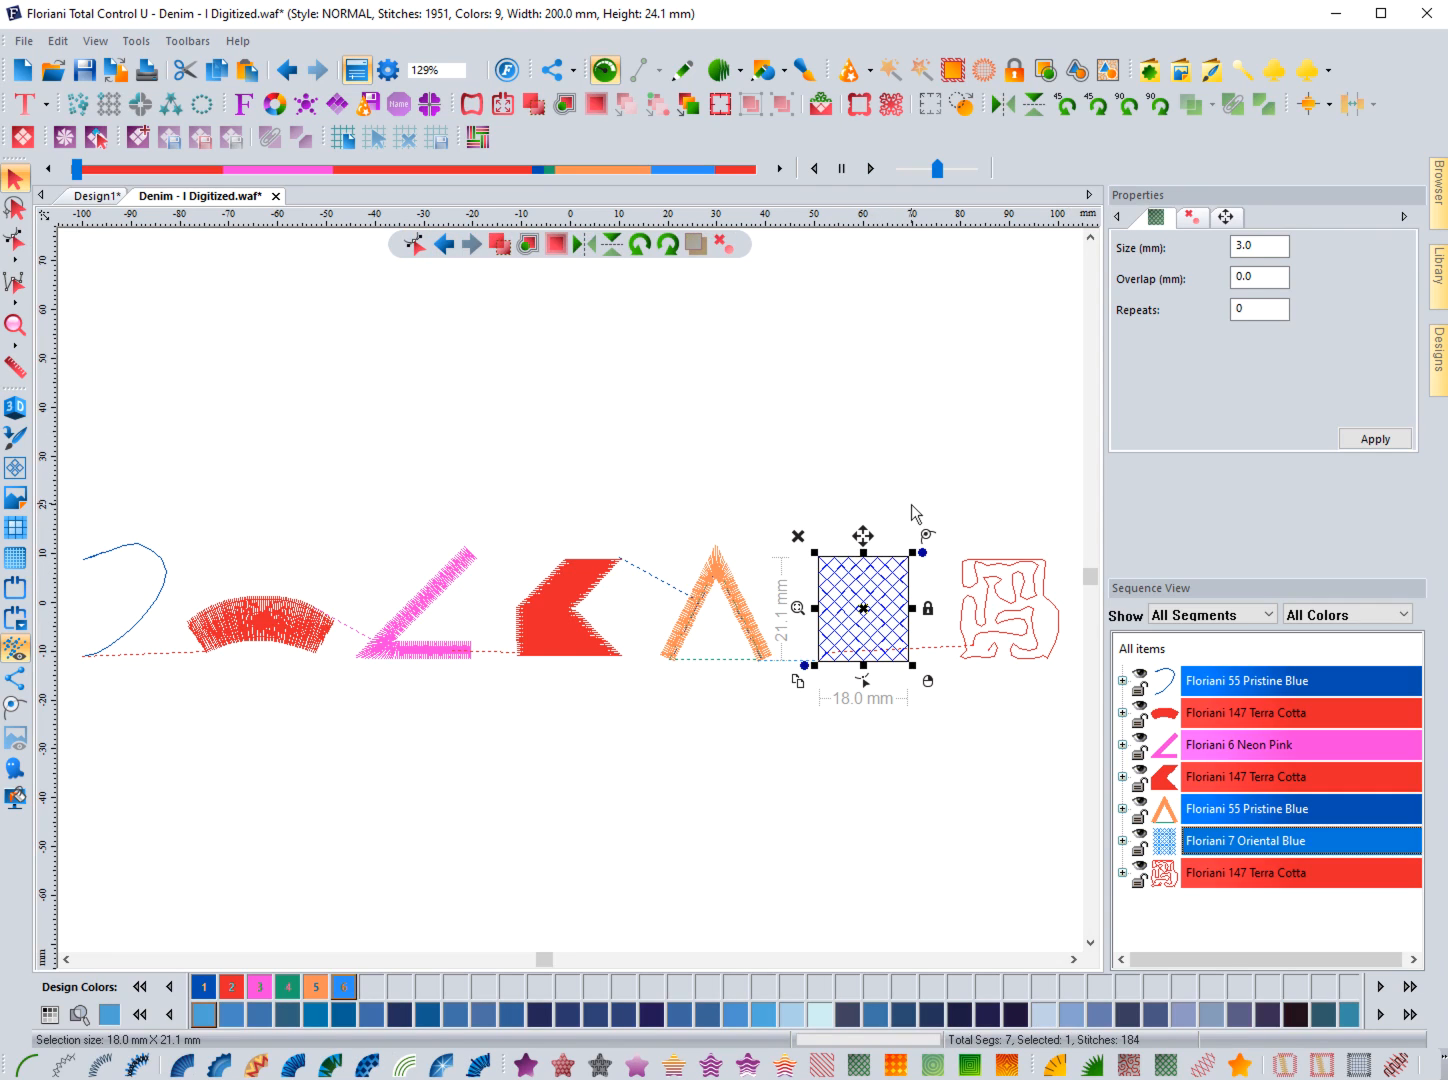
pyautogui.click(1008, 565)
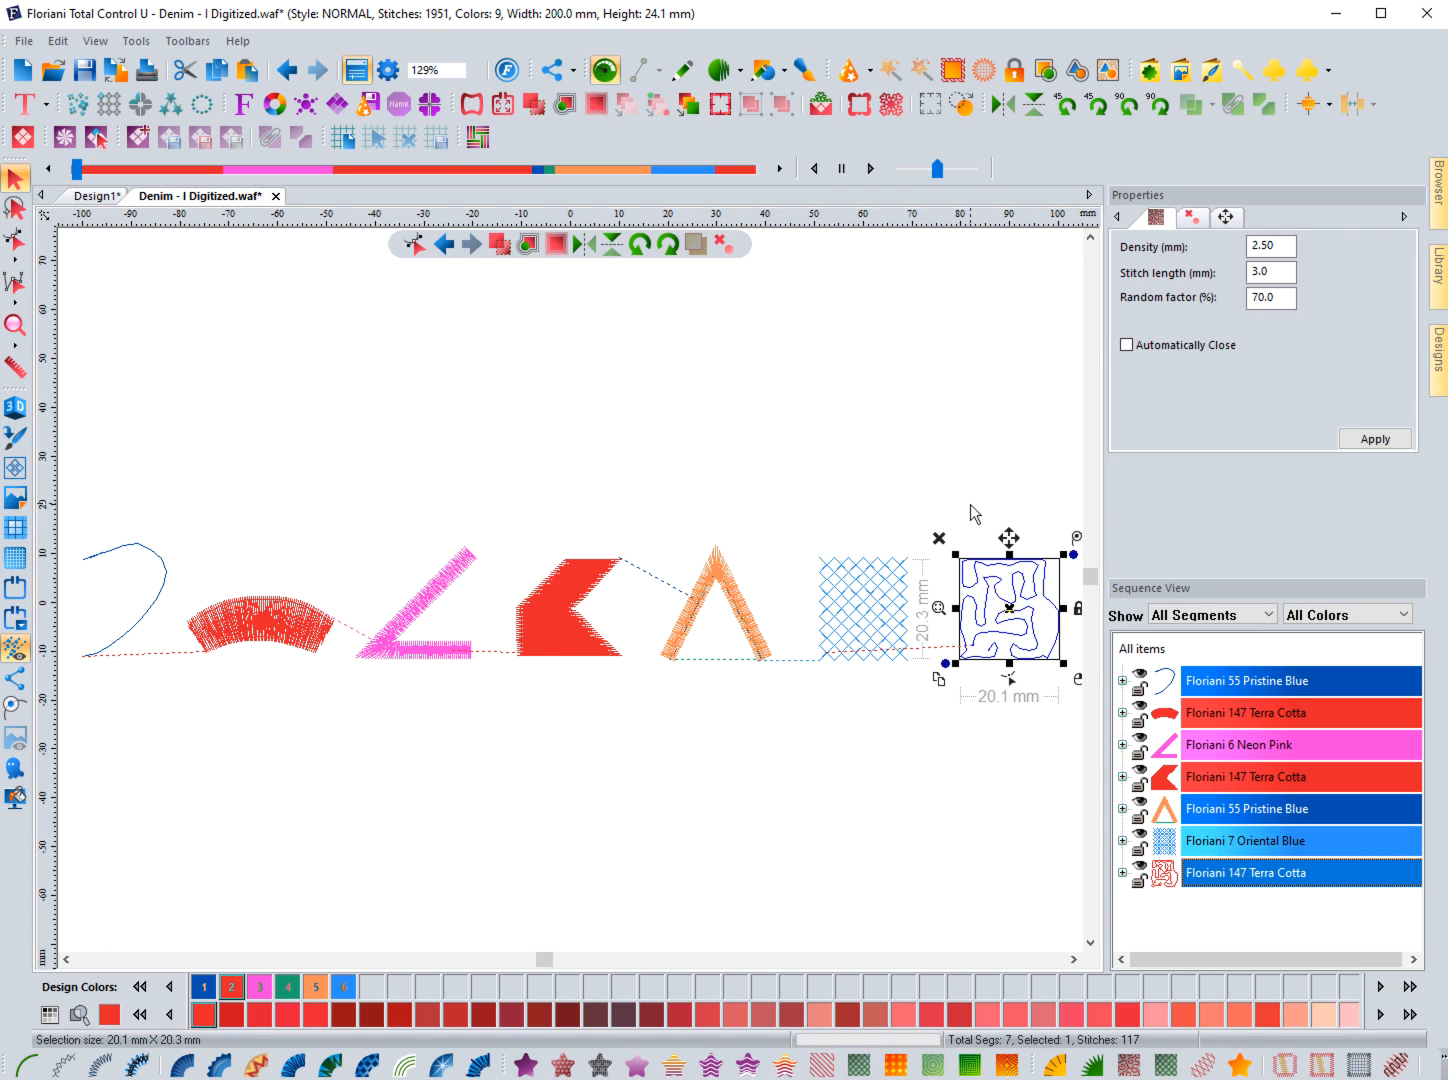
pyautogui.click(882, 413)
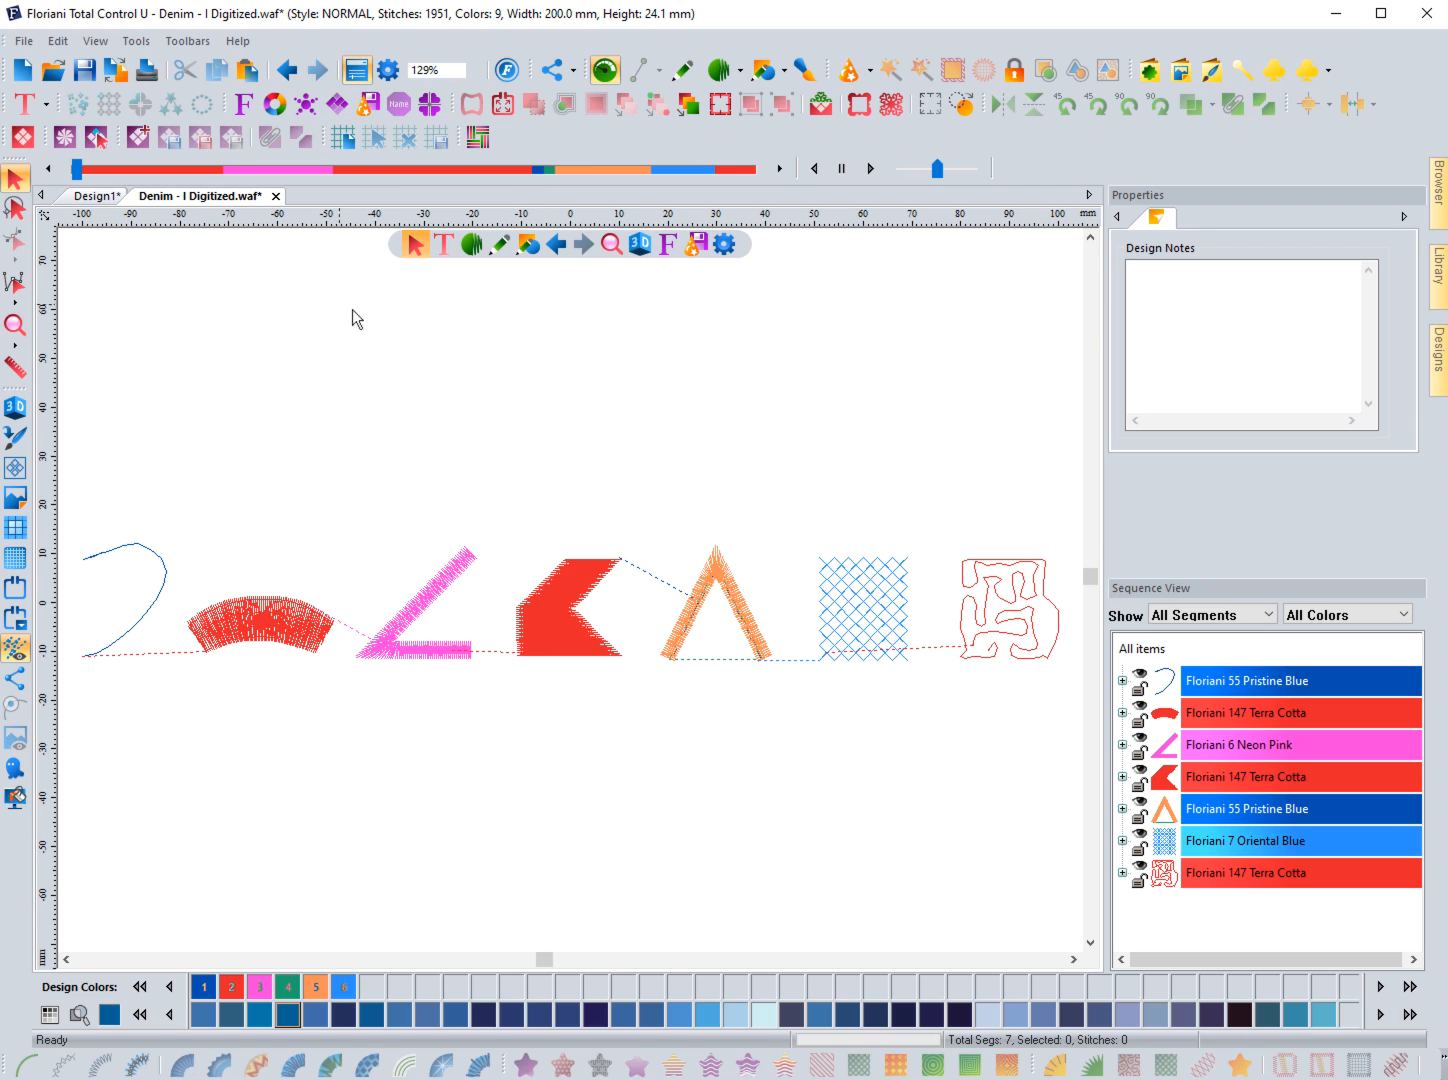
# - Save the edited style sheet as a new WAF file named 00-Woven Fabric in the StyleSheets folder
pyautogui.click(25, 42)
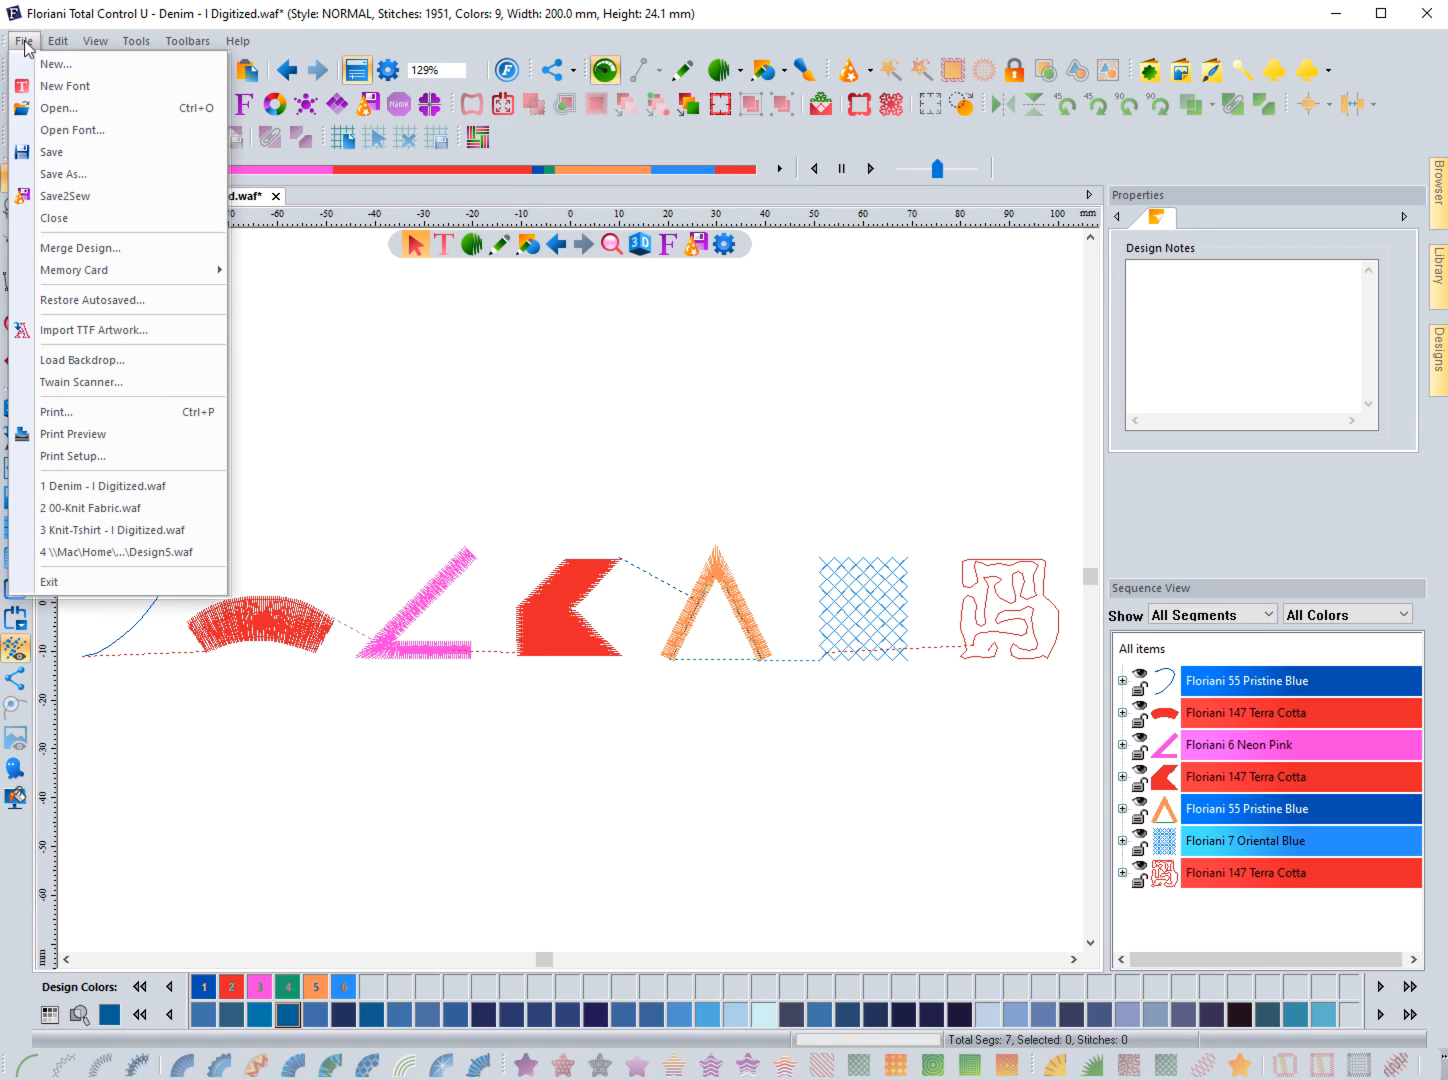
pyautogui.click(60, 174)
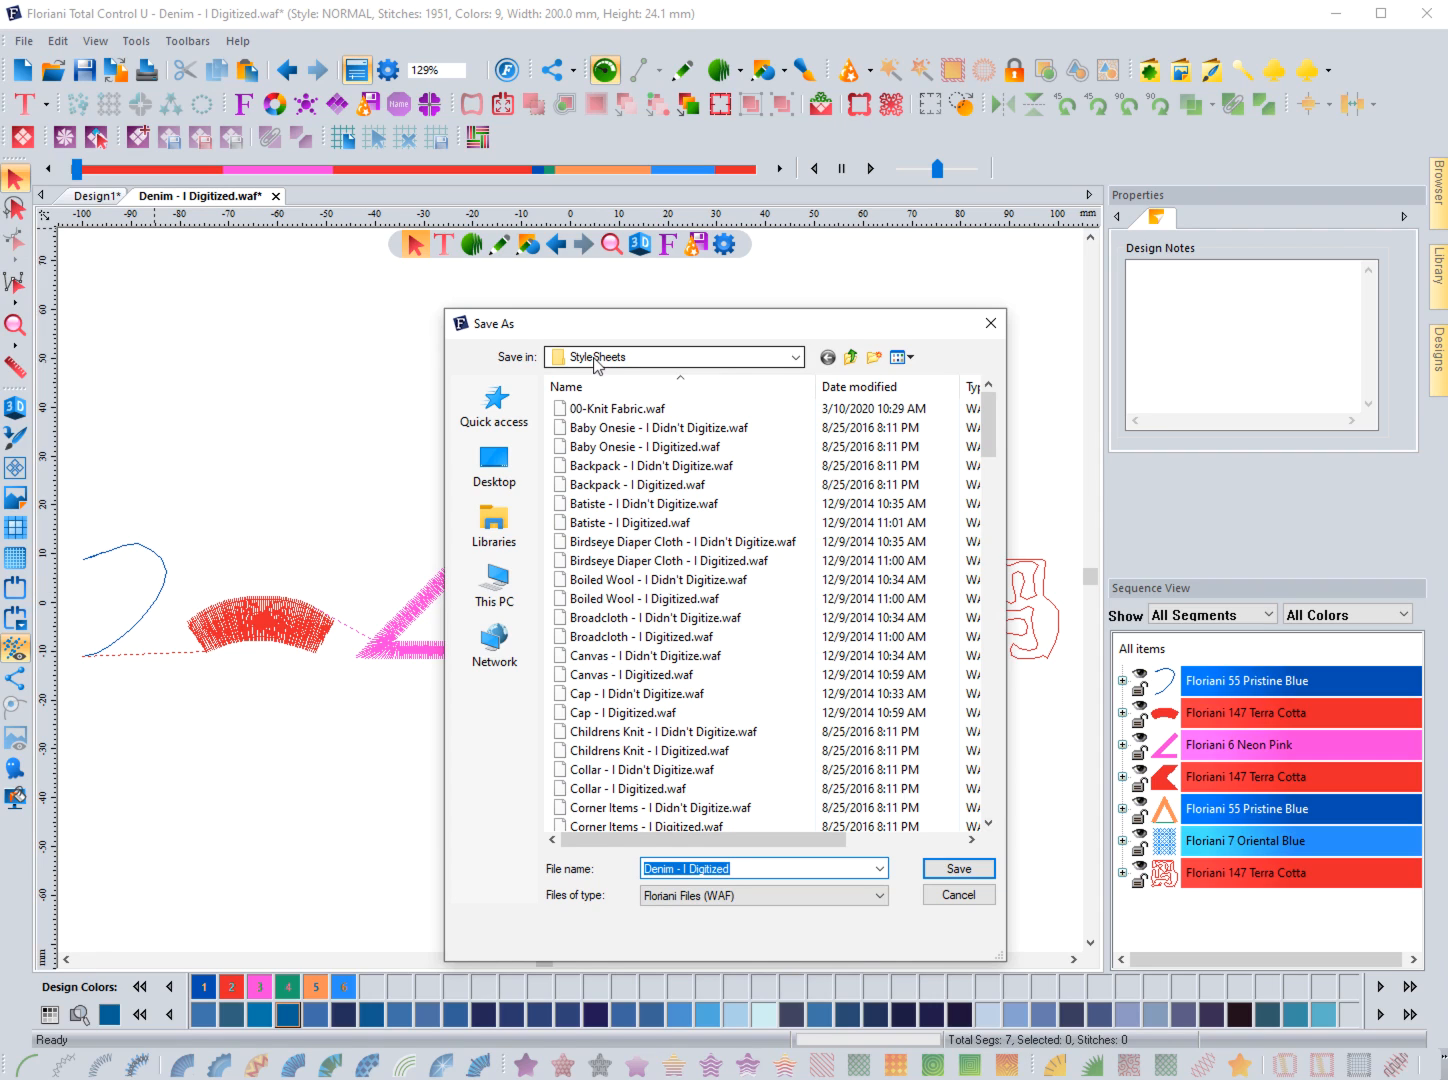
pyautogui.click(797, 356)
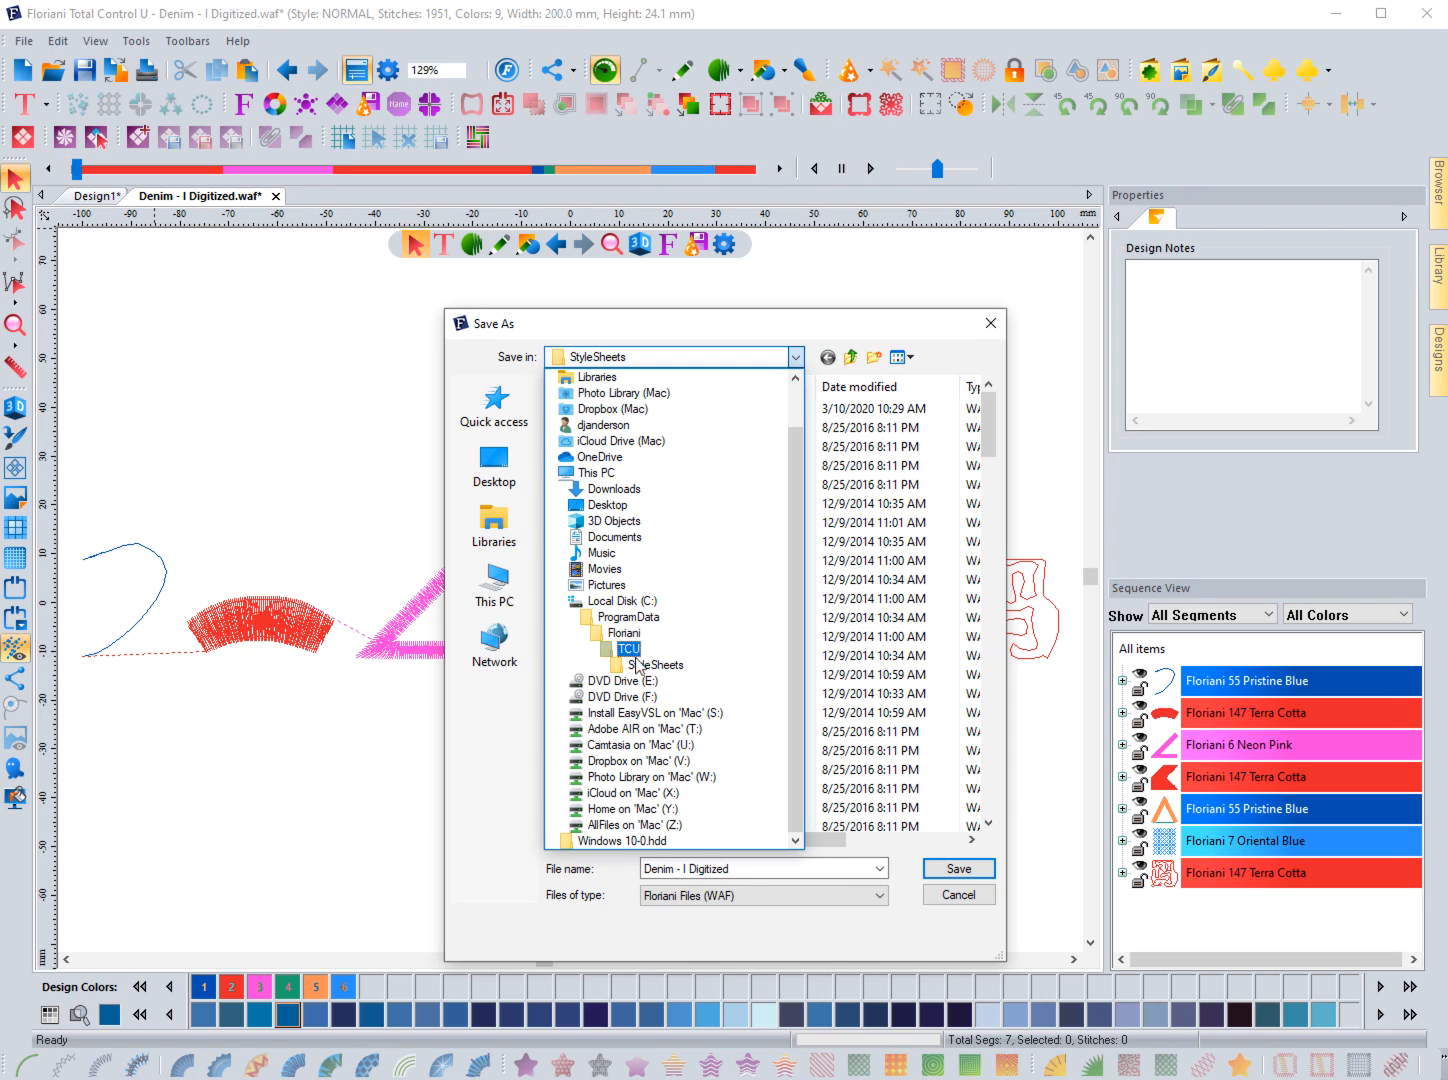
pyautogui.click(857, 321)
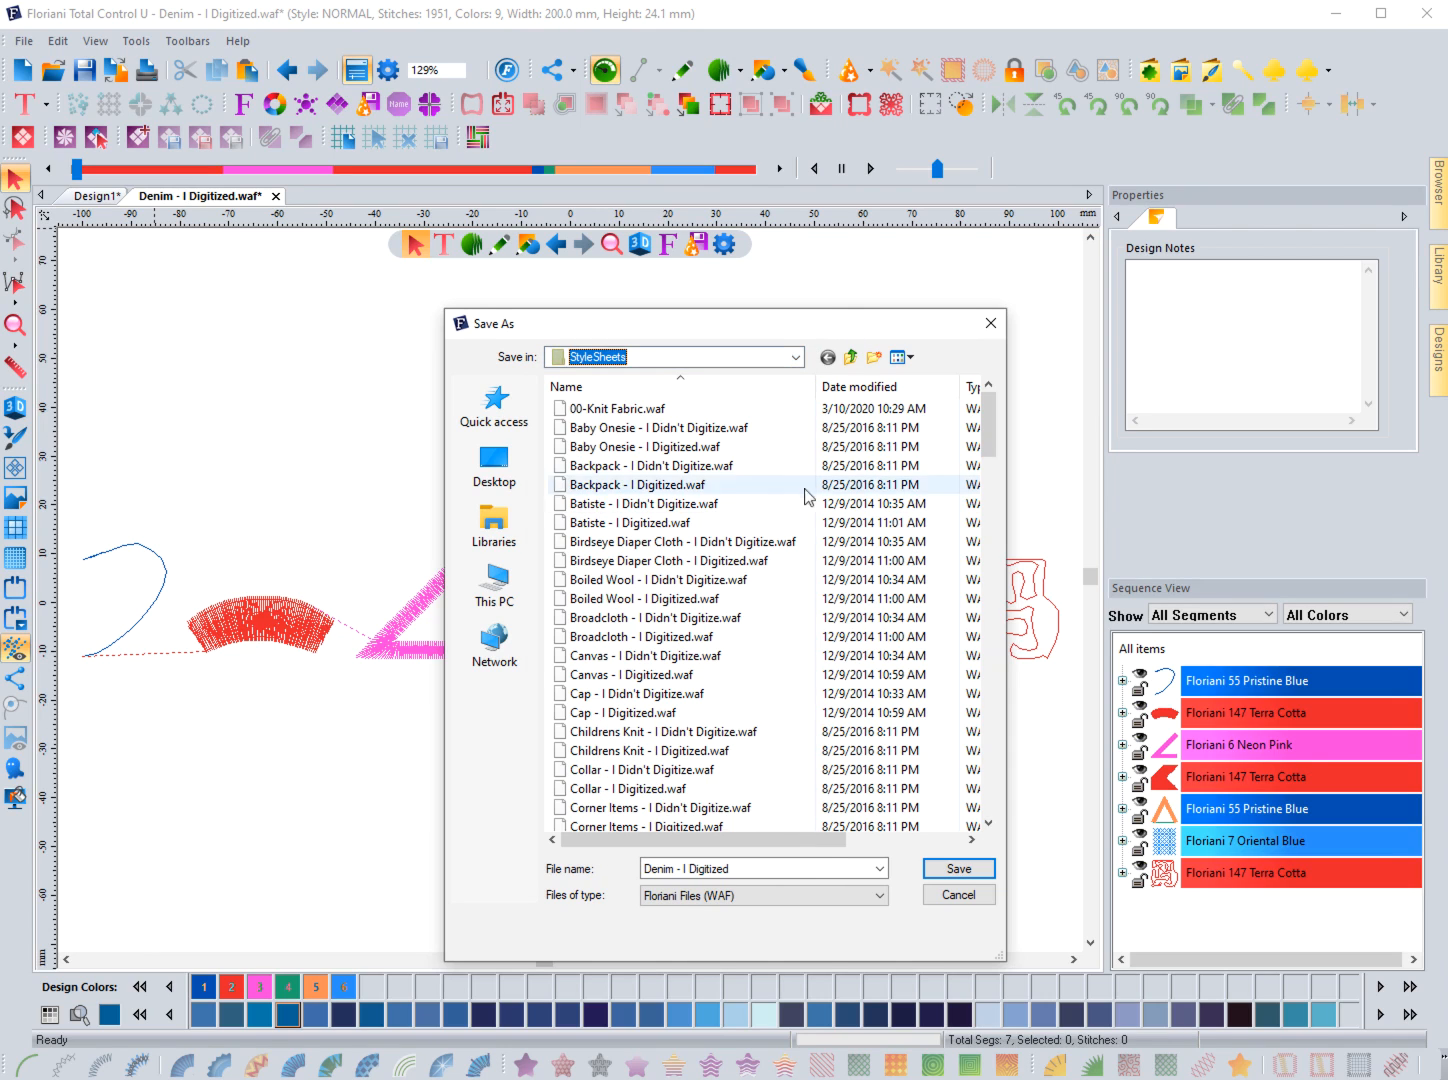
pyautogui.click(746, 867)
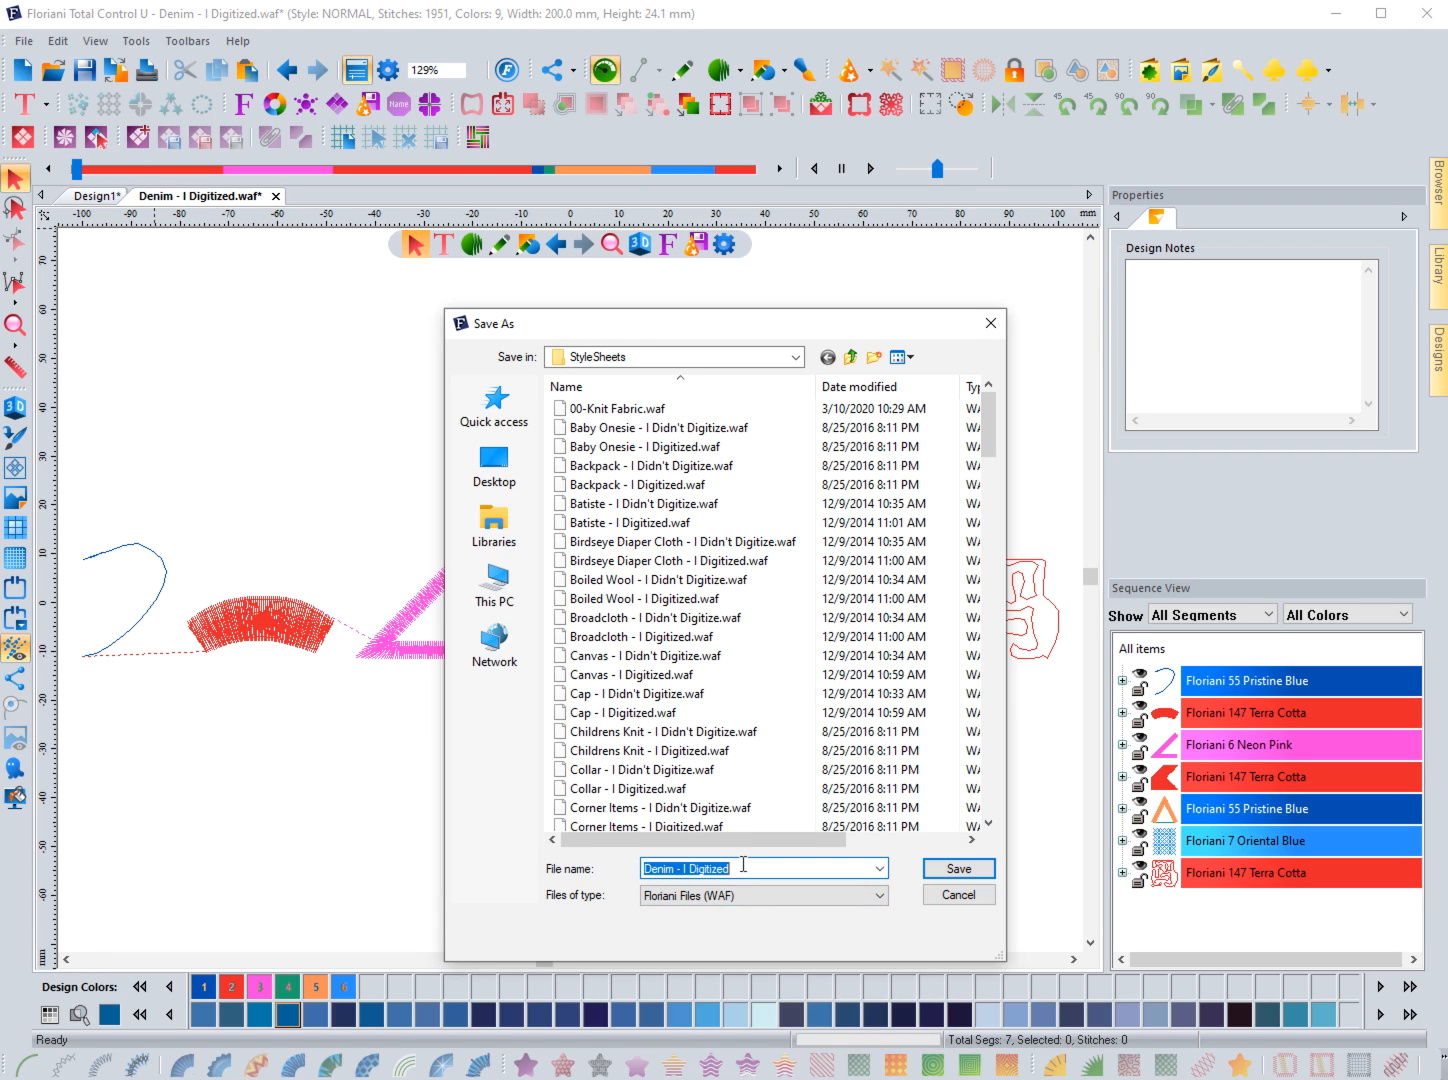
pyautogui.write('00')
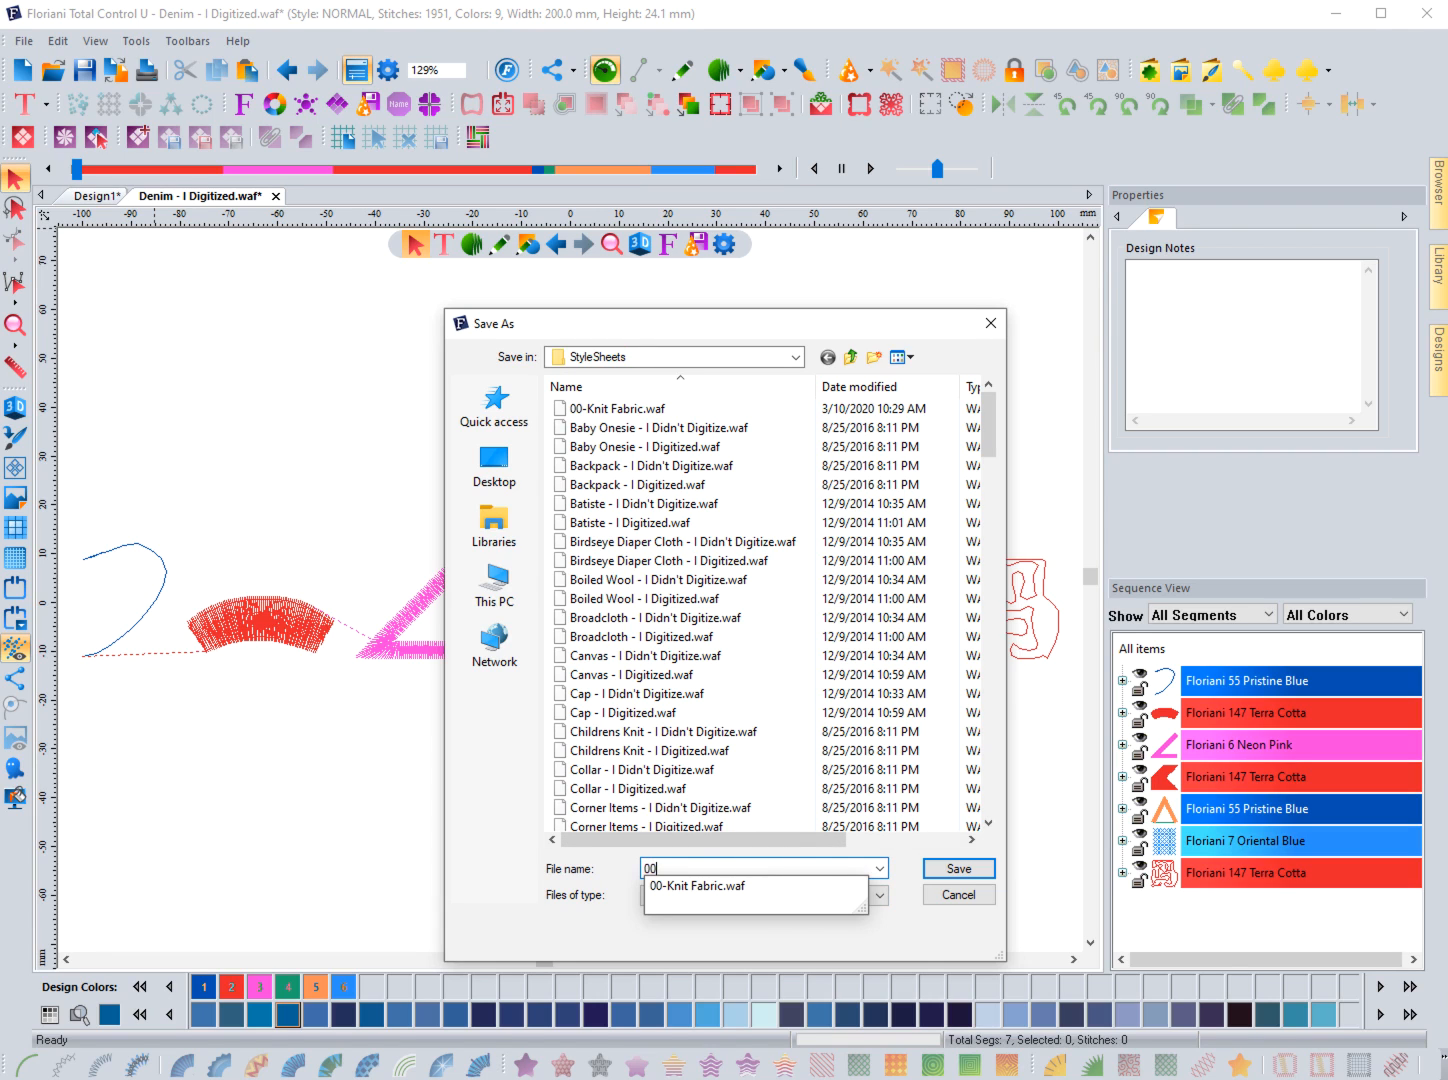
pyautogui.write('-Woven Fabric')
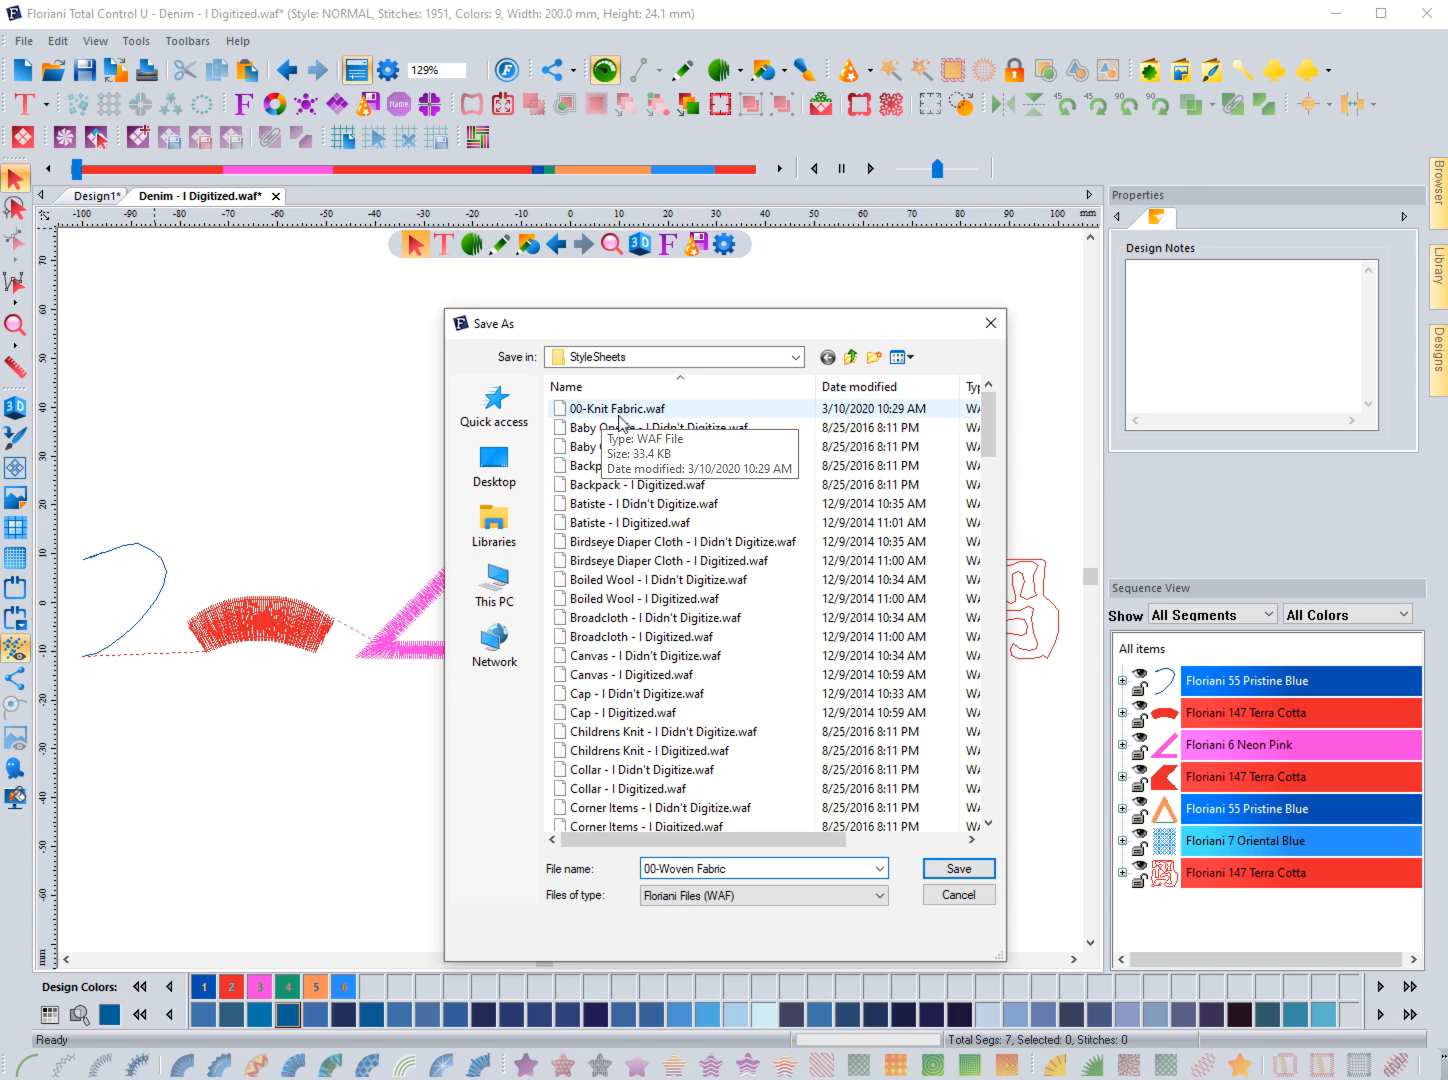
pyautogui.click(959, 868)
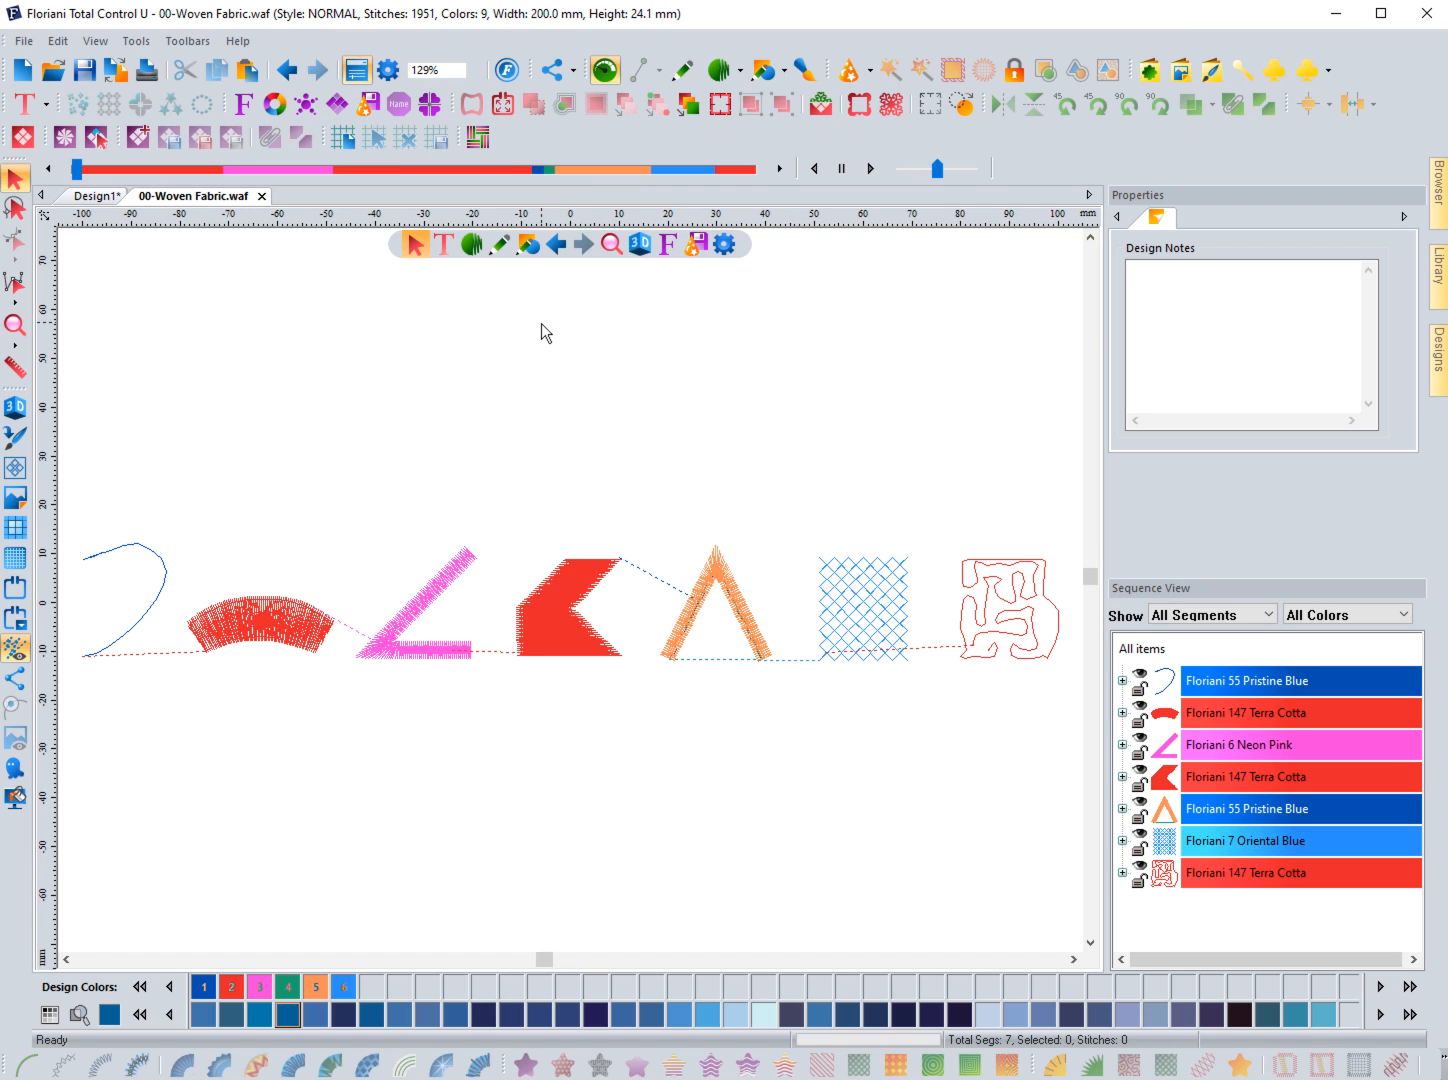
# - Create a new page using the 00-Woven Fabric style and the JEF machine format
pyautogui.click(25, 44)
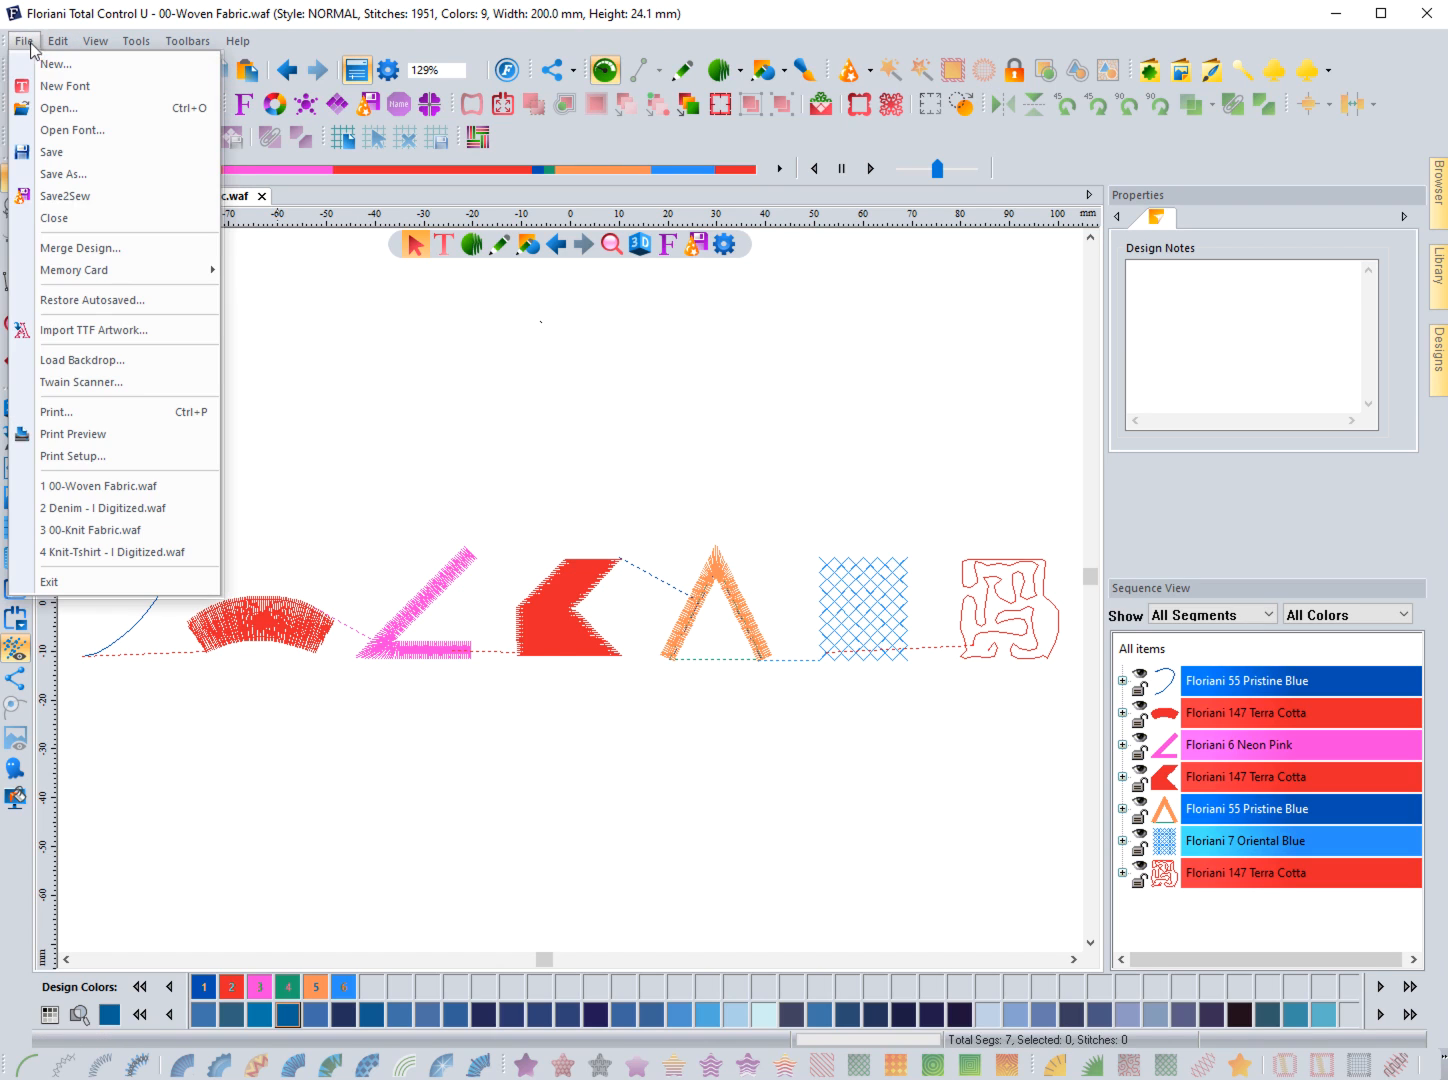
pyautogui.click(49, 65)
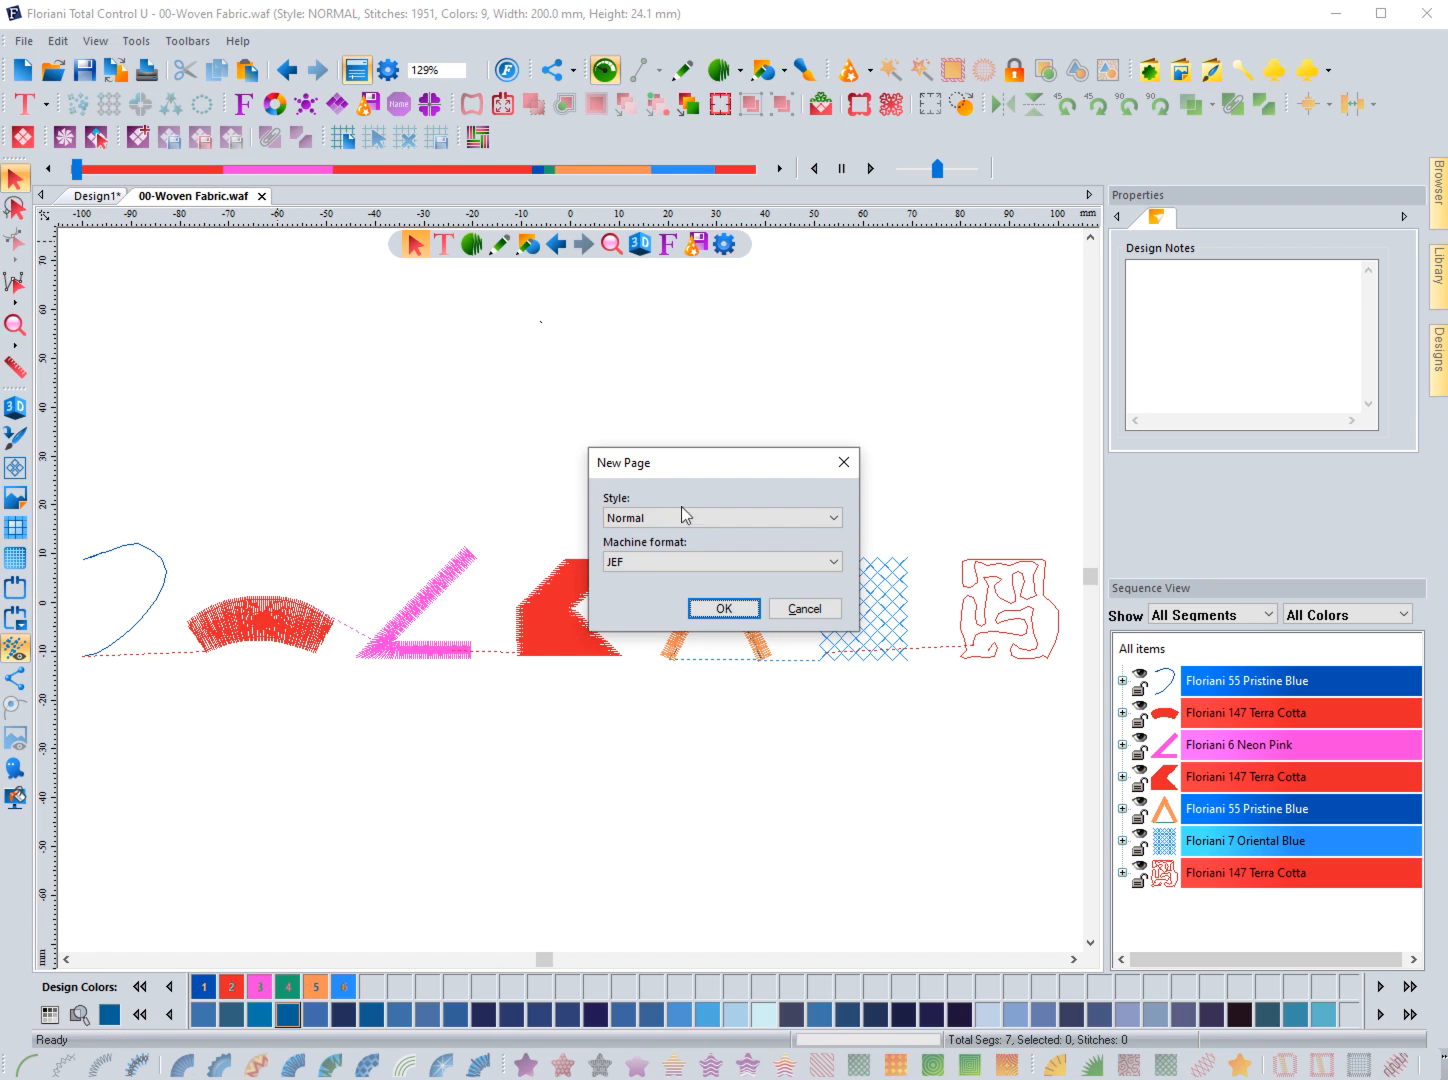
pyautogui.click(703, 518)
pyautogui.moveTo(835, 799); pyautogui.dragTo(827, 603)
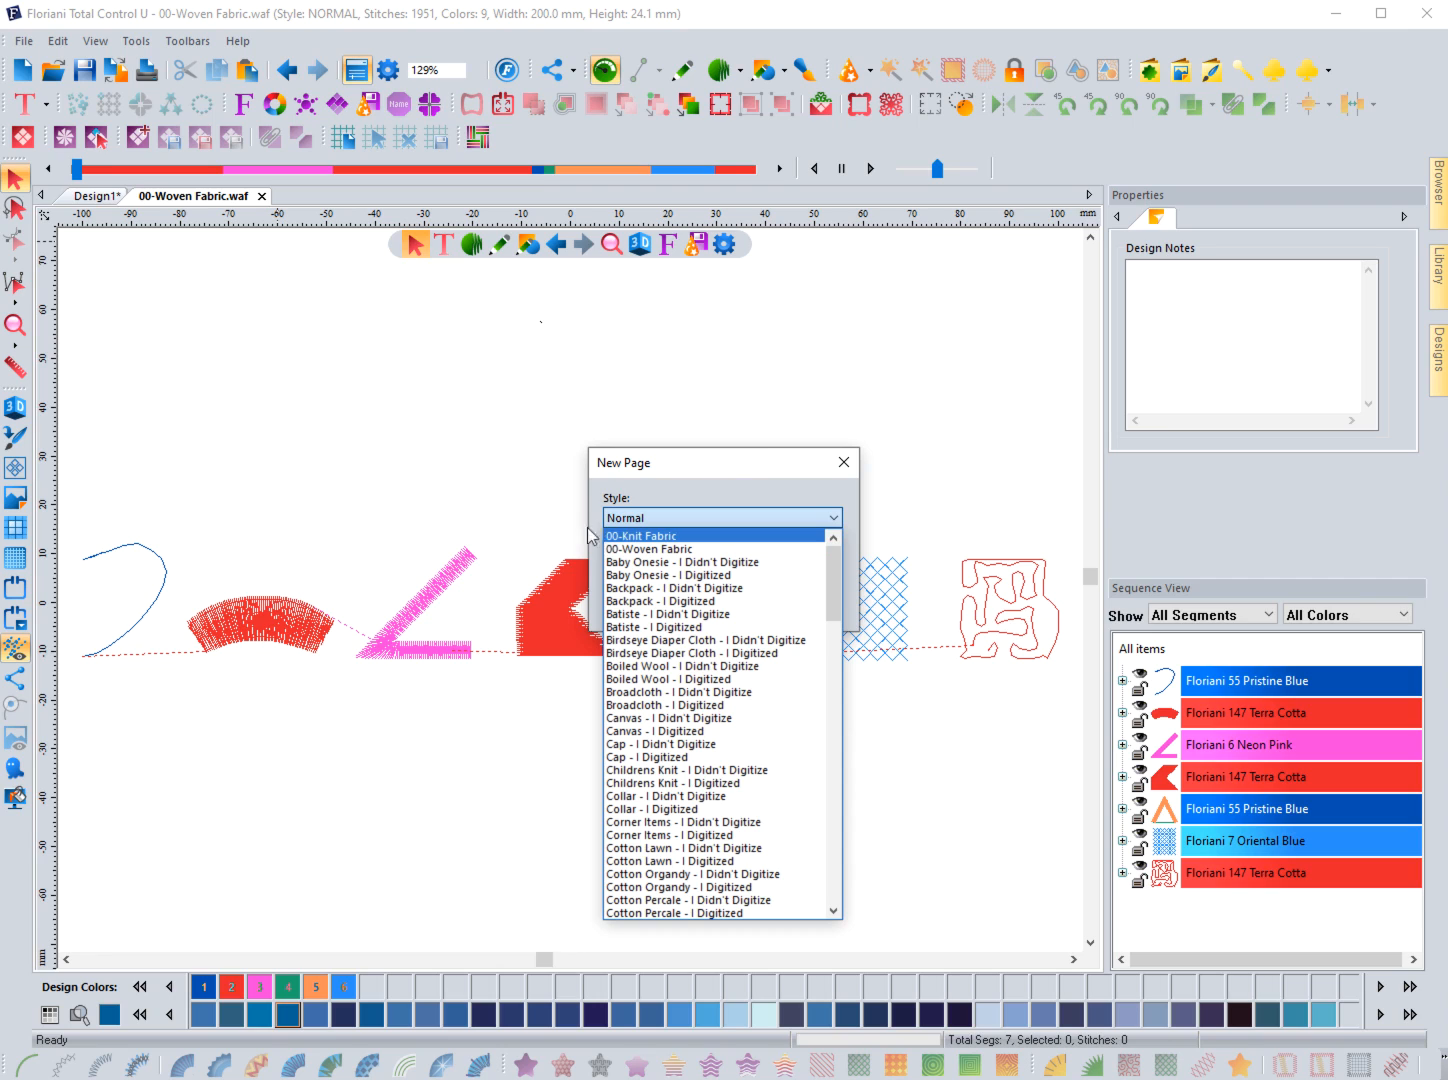
pyautogui.click(441, 421)
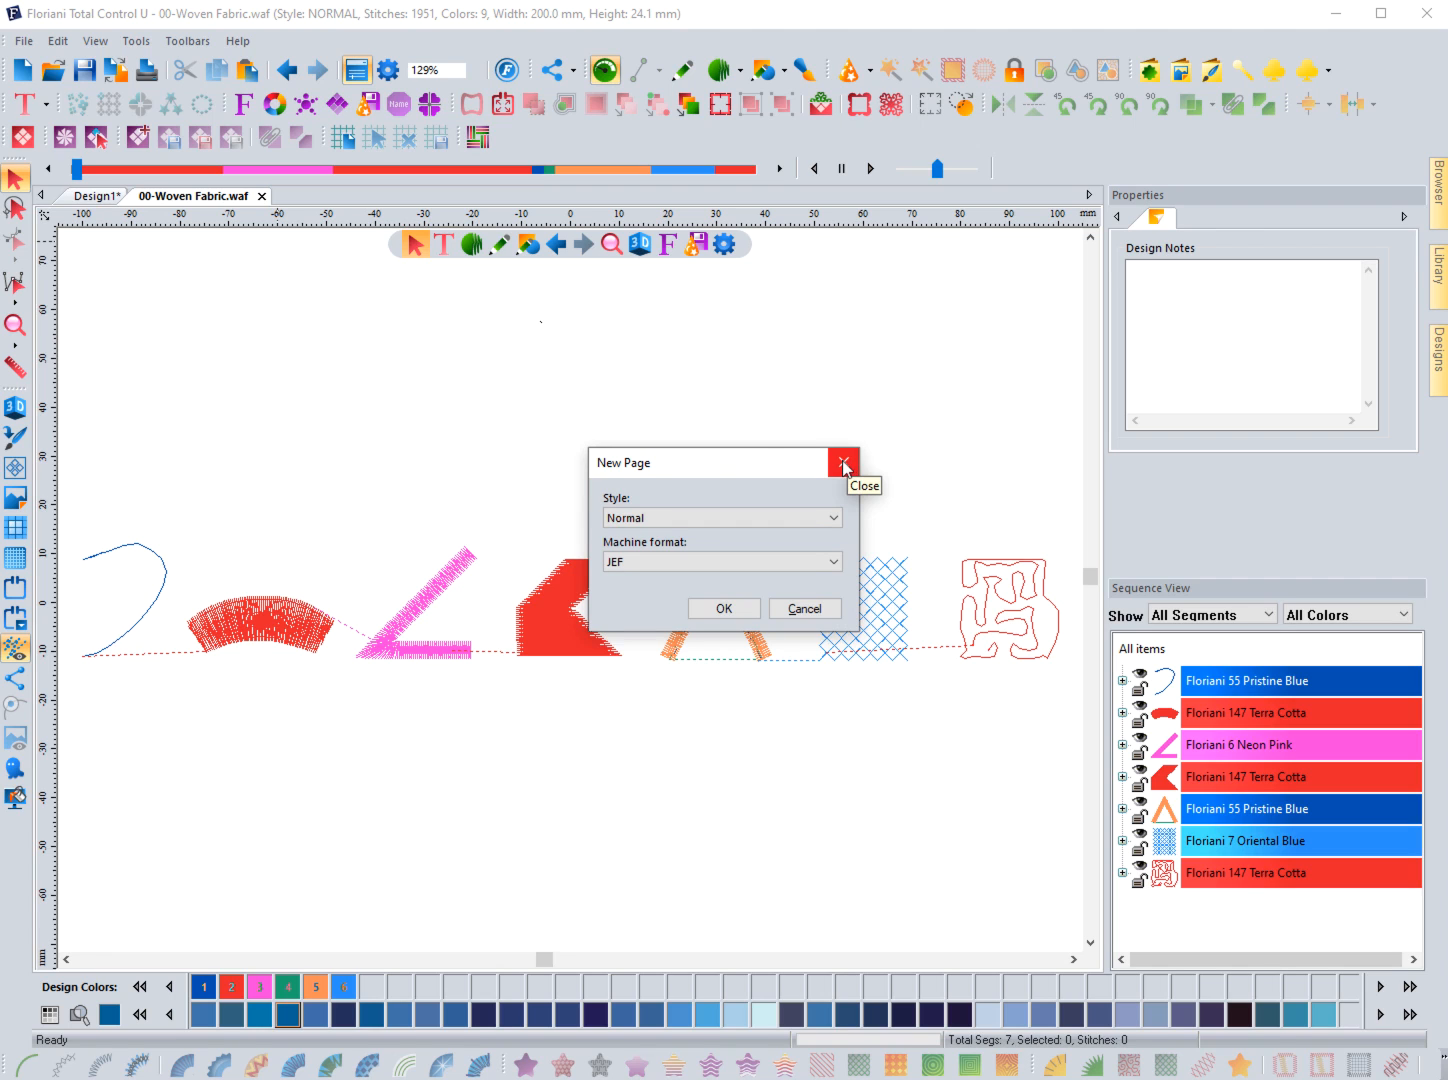
pyautogui.click(680, 512)
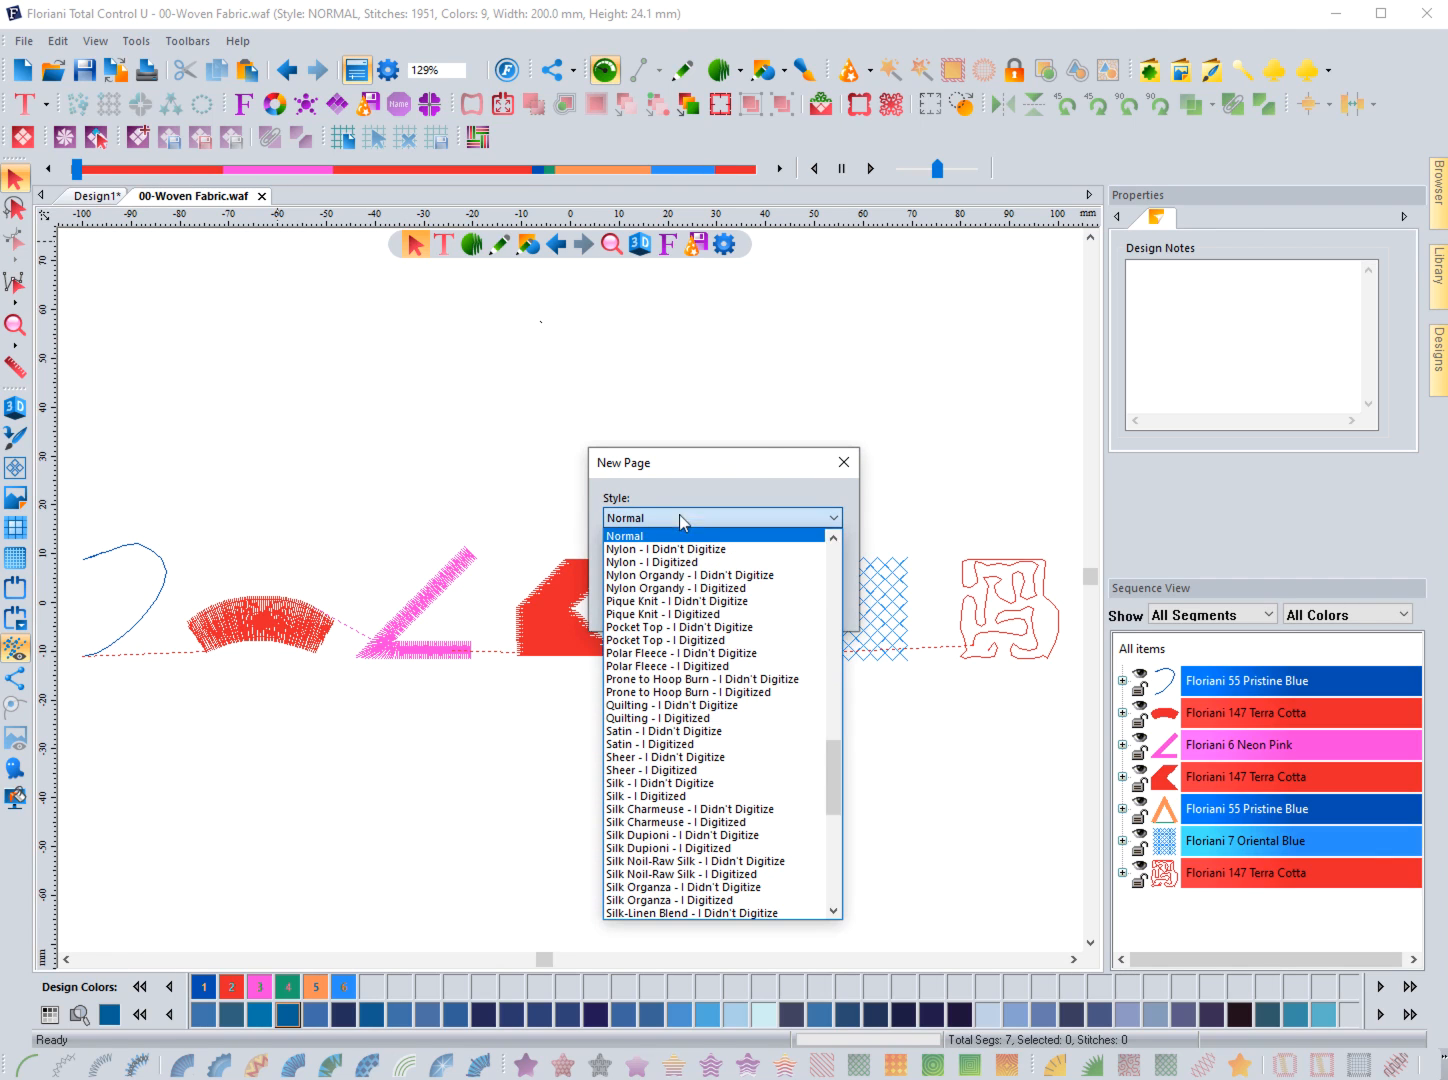
pyautogui.moveTo(834, 763); pyautogui.dragTo(834, 560)
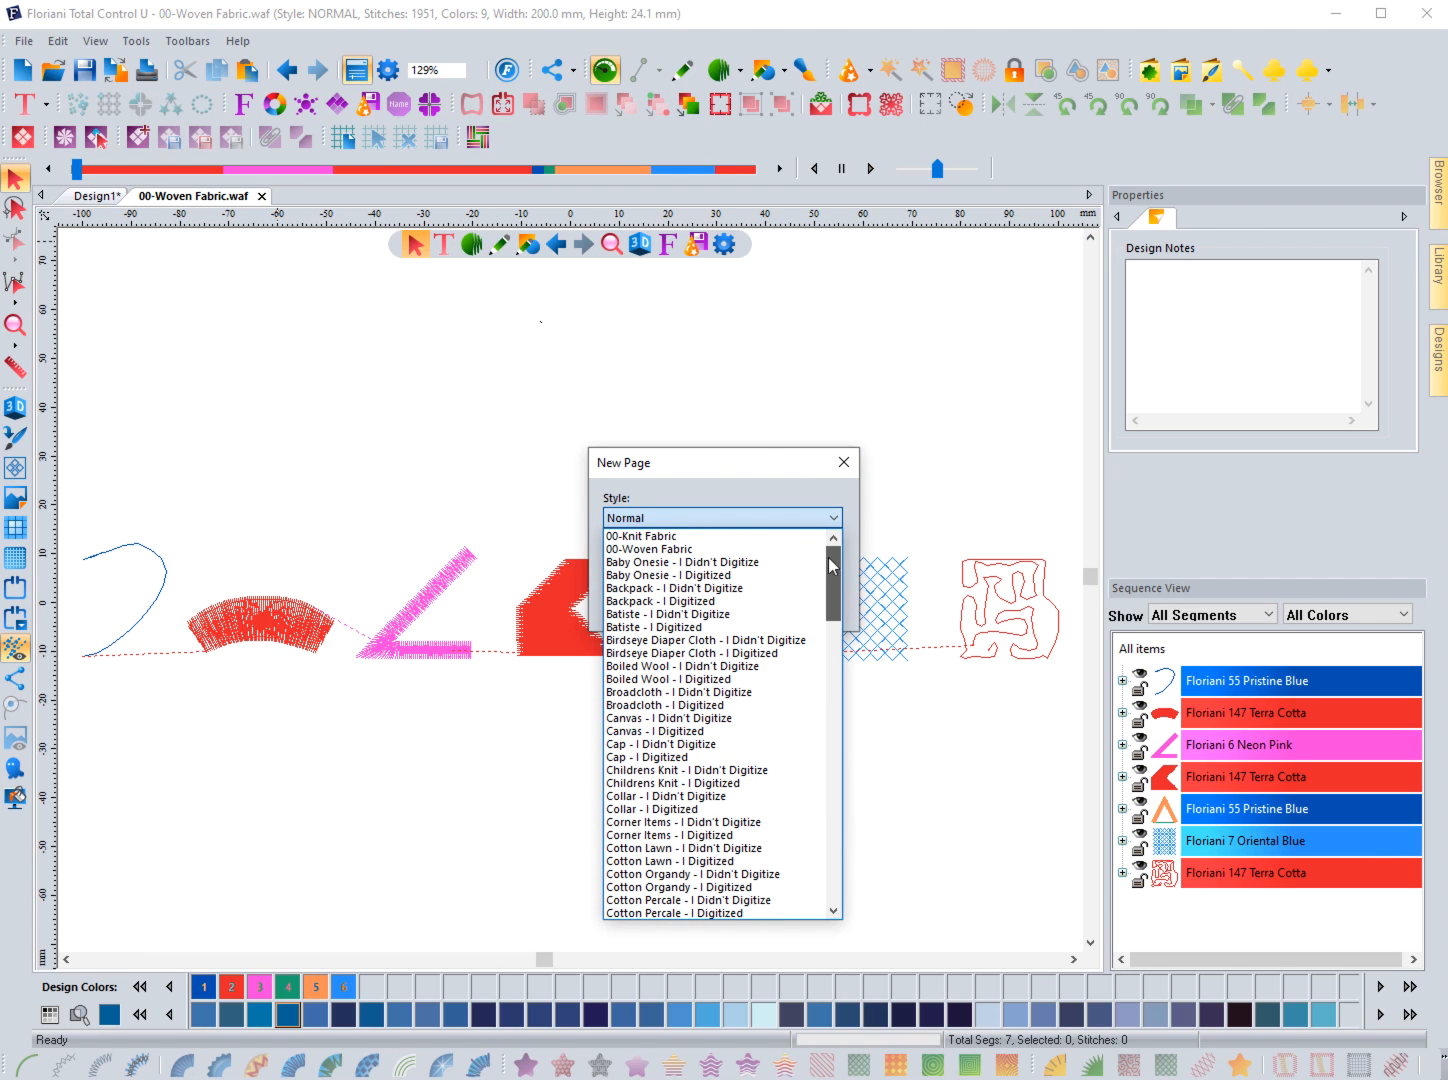
pyautogui.click(659, 541)
pyautogui.click(735, 609)
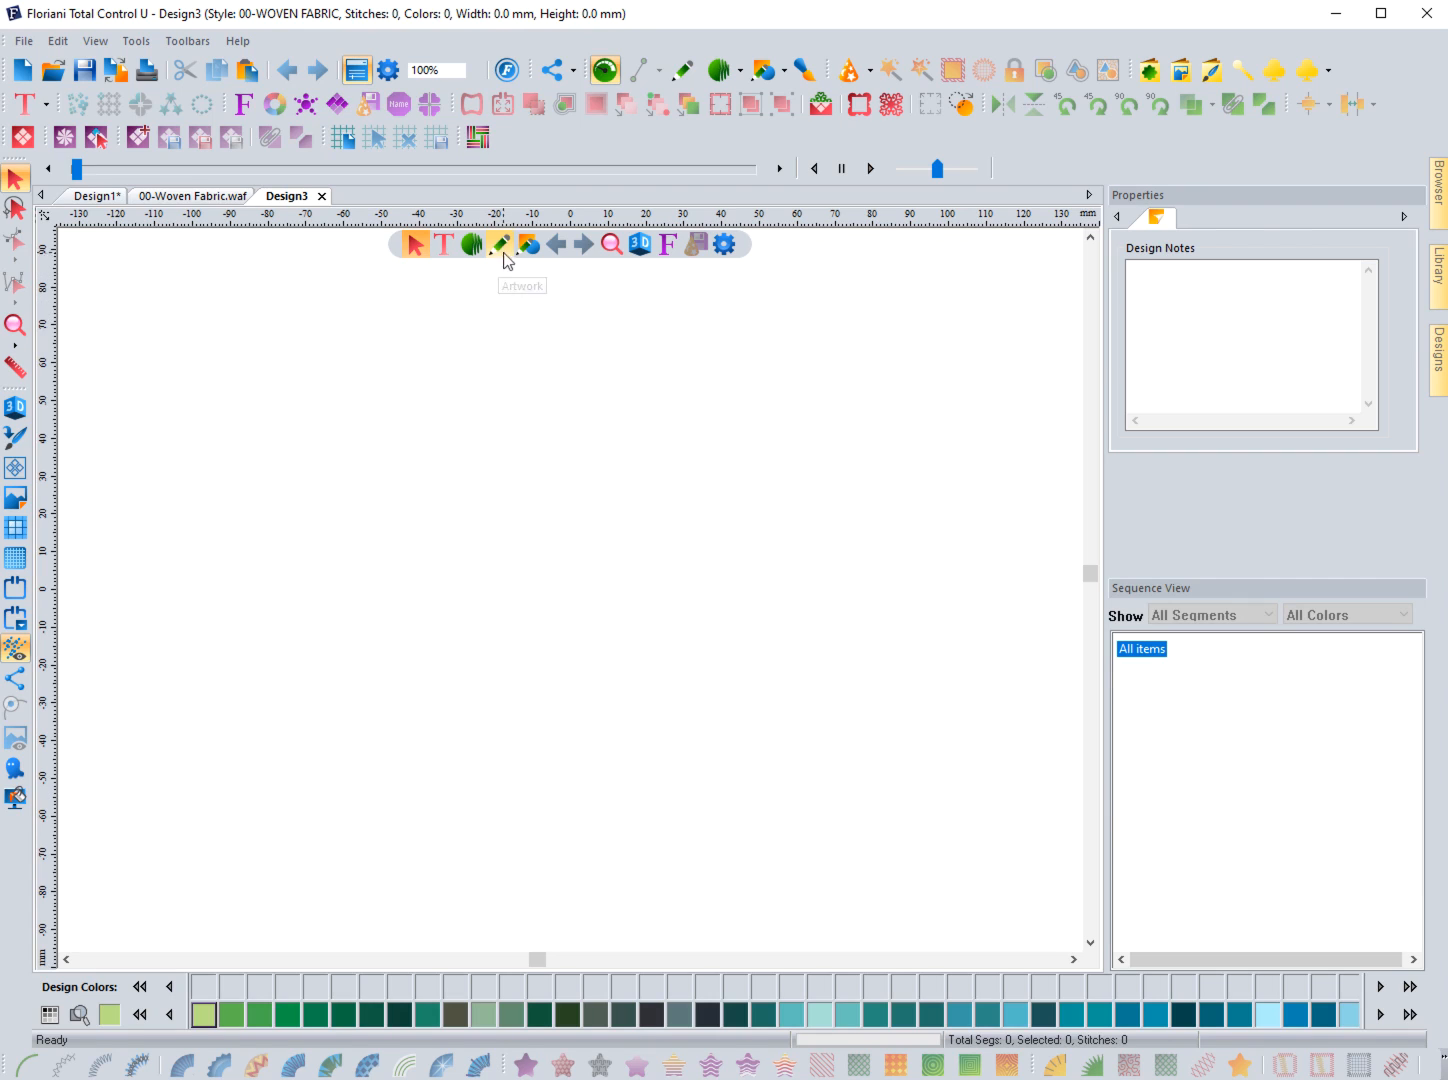
# - Digitize an open three-point run segment about 148 mm wide and 44 mm high across the upper part of the page
pyautogui.click(472, 245)
pyautogui.click(410, 278)
pyautogui.click(208, 525)
pyautogui.click(435, 375)
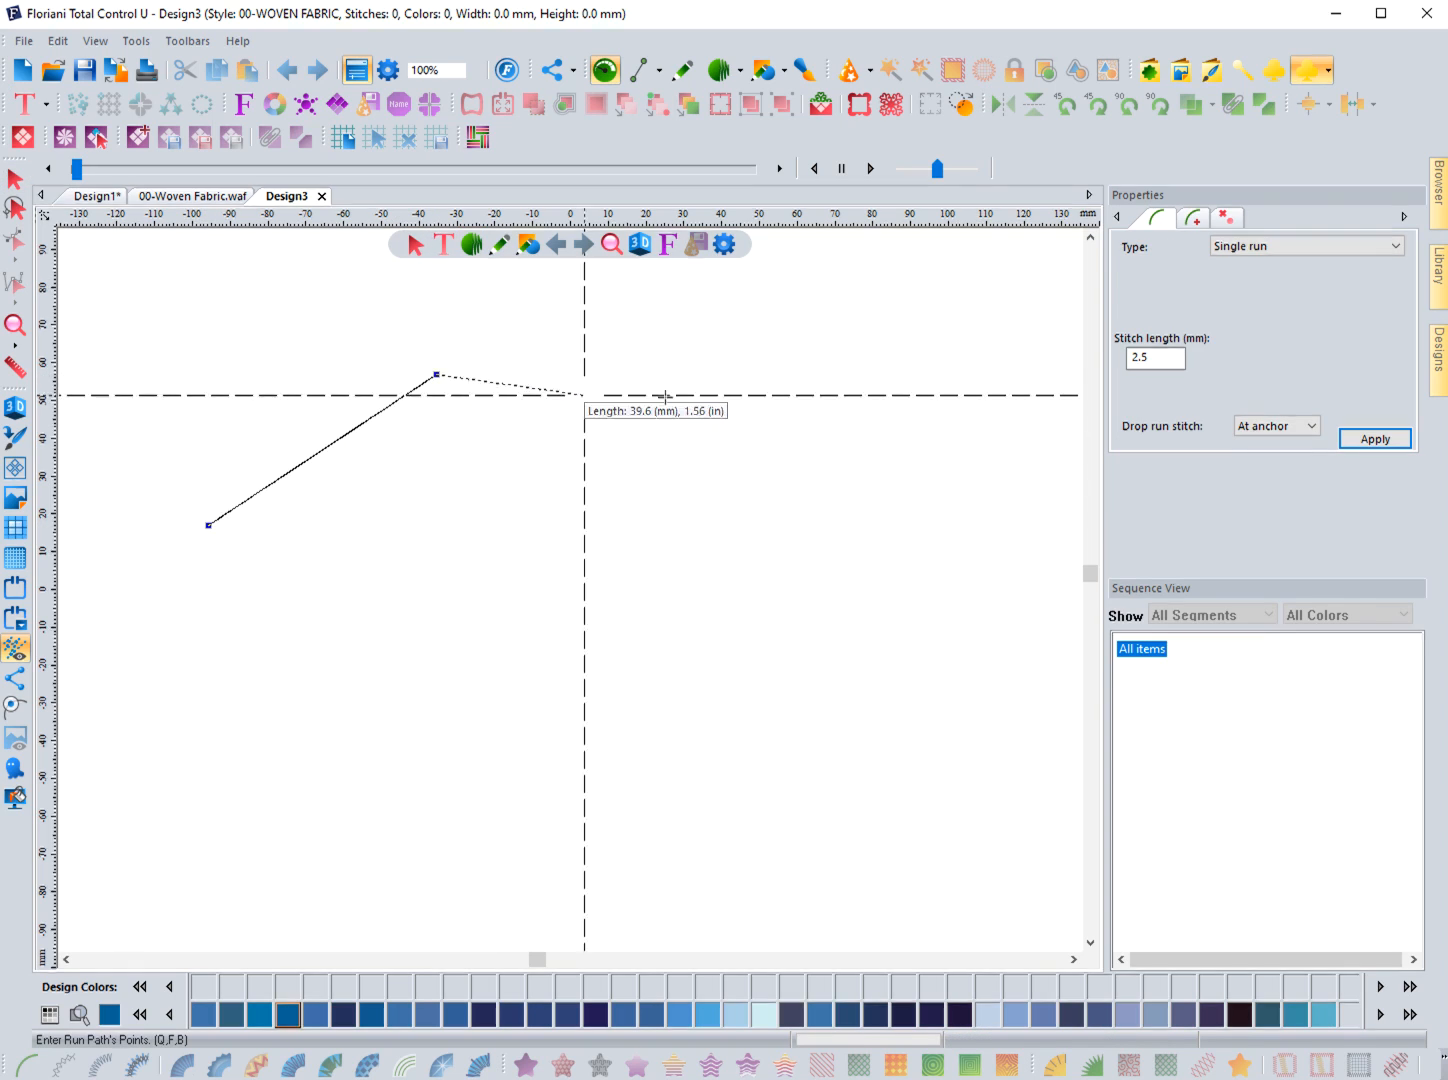
pyautogui.click(766, 360)
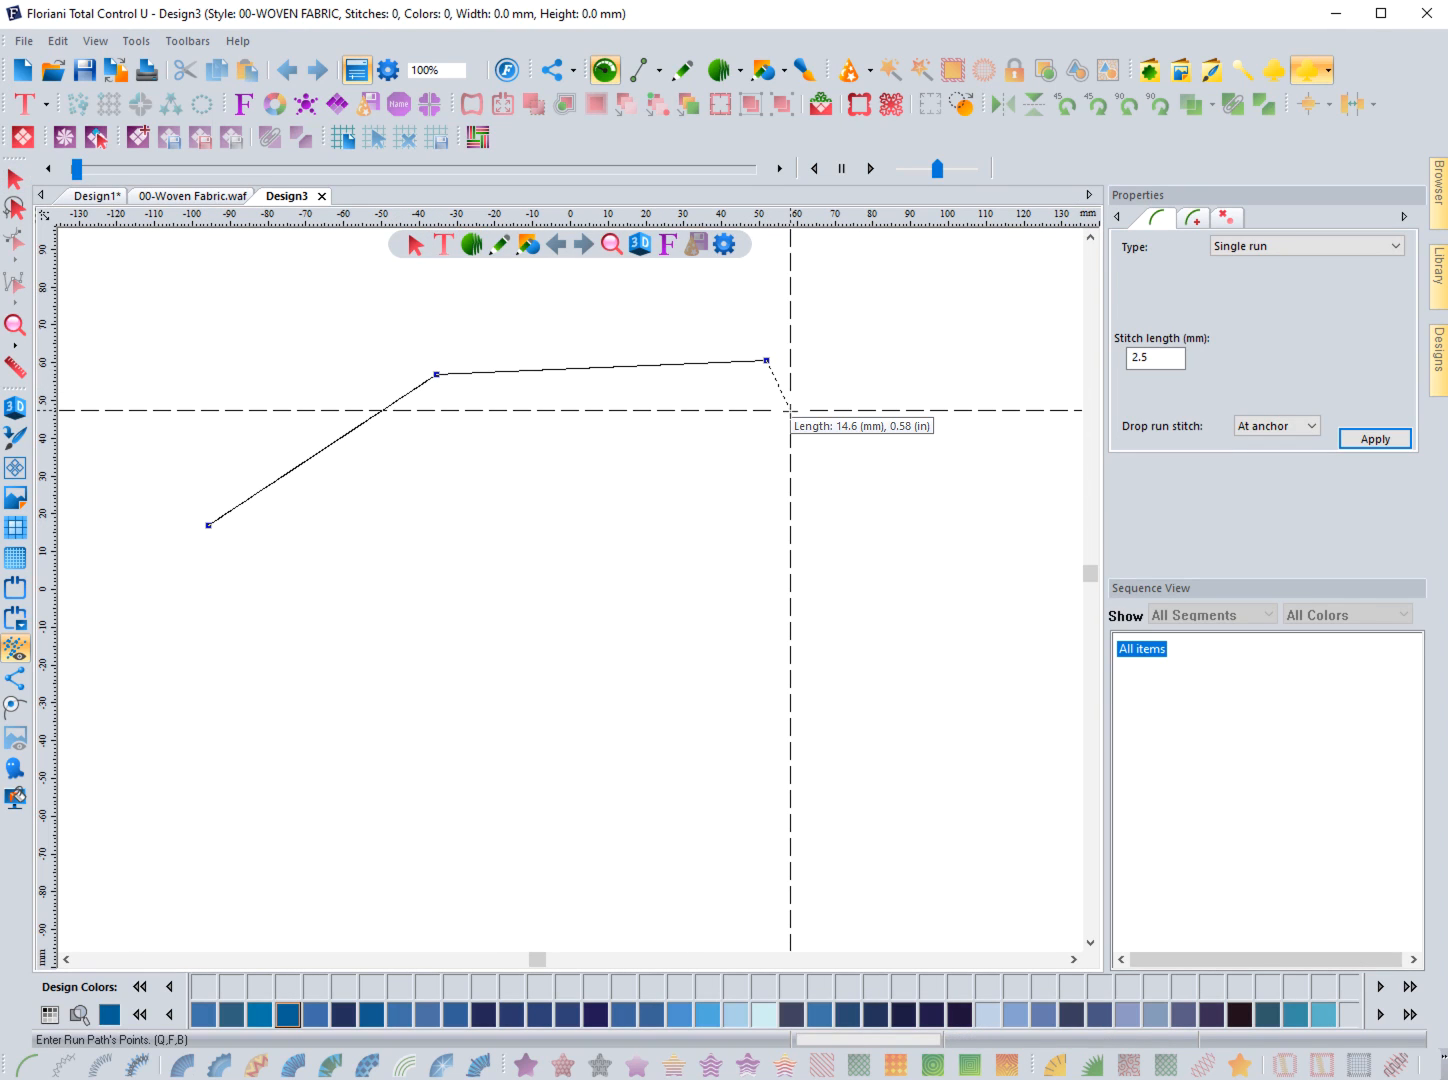
pyautogui.press('Return')
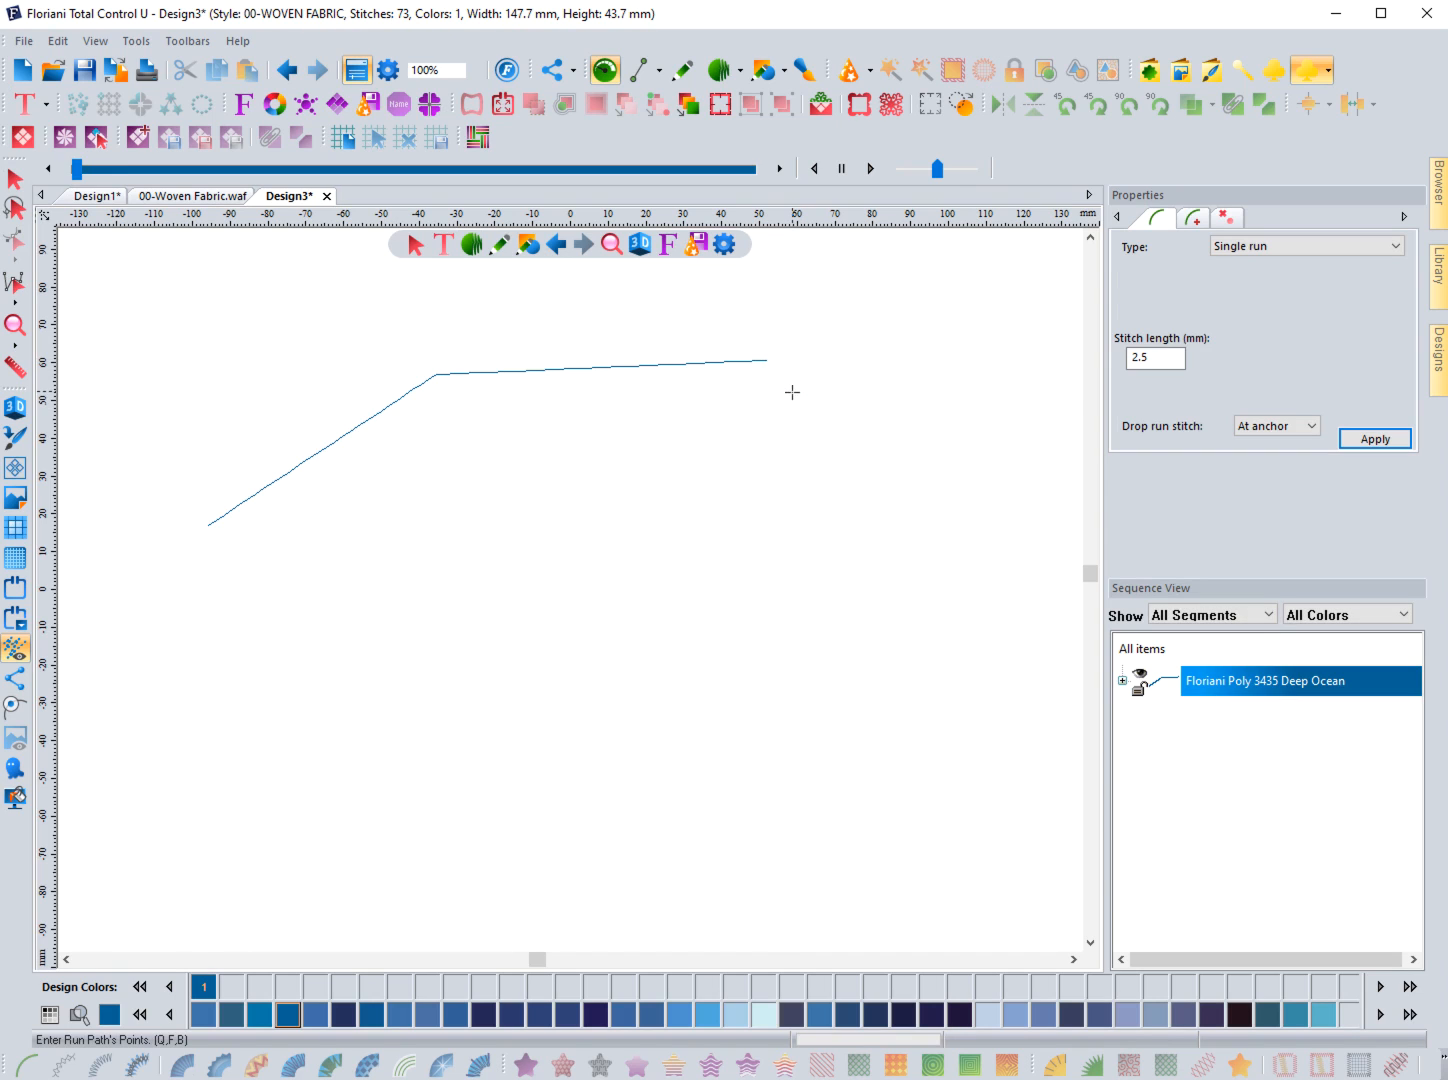
# - Digitize a short satin segment about 43 mm wide and 11 mm high below the run line
pyautogui.click(472, 245)
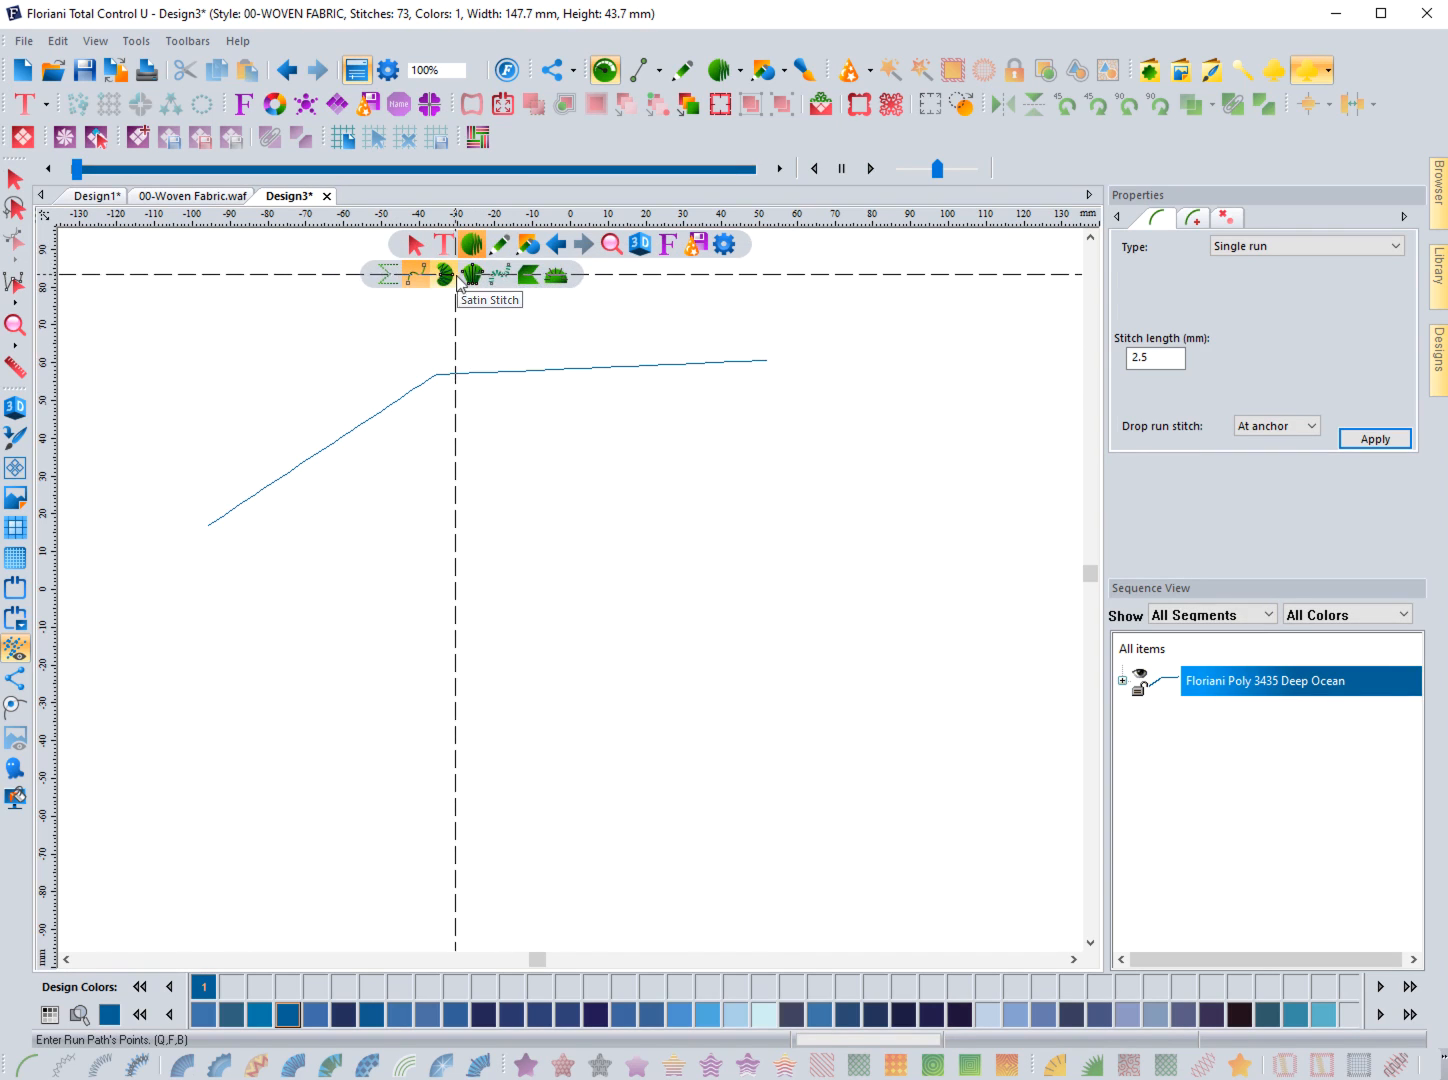
pyautogui.click(455, 280)
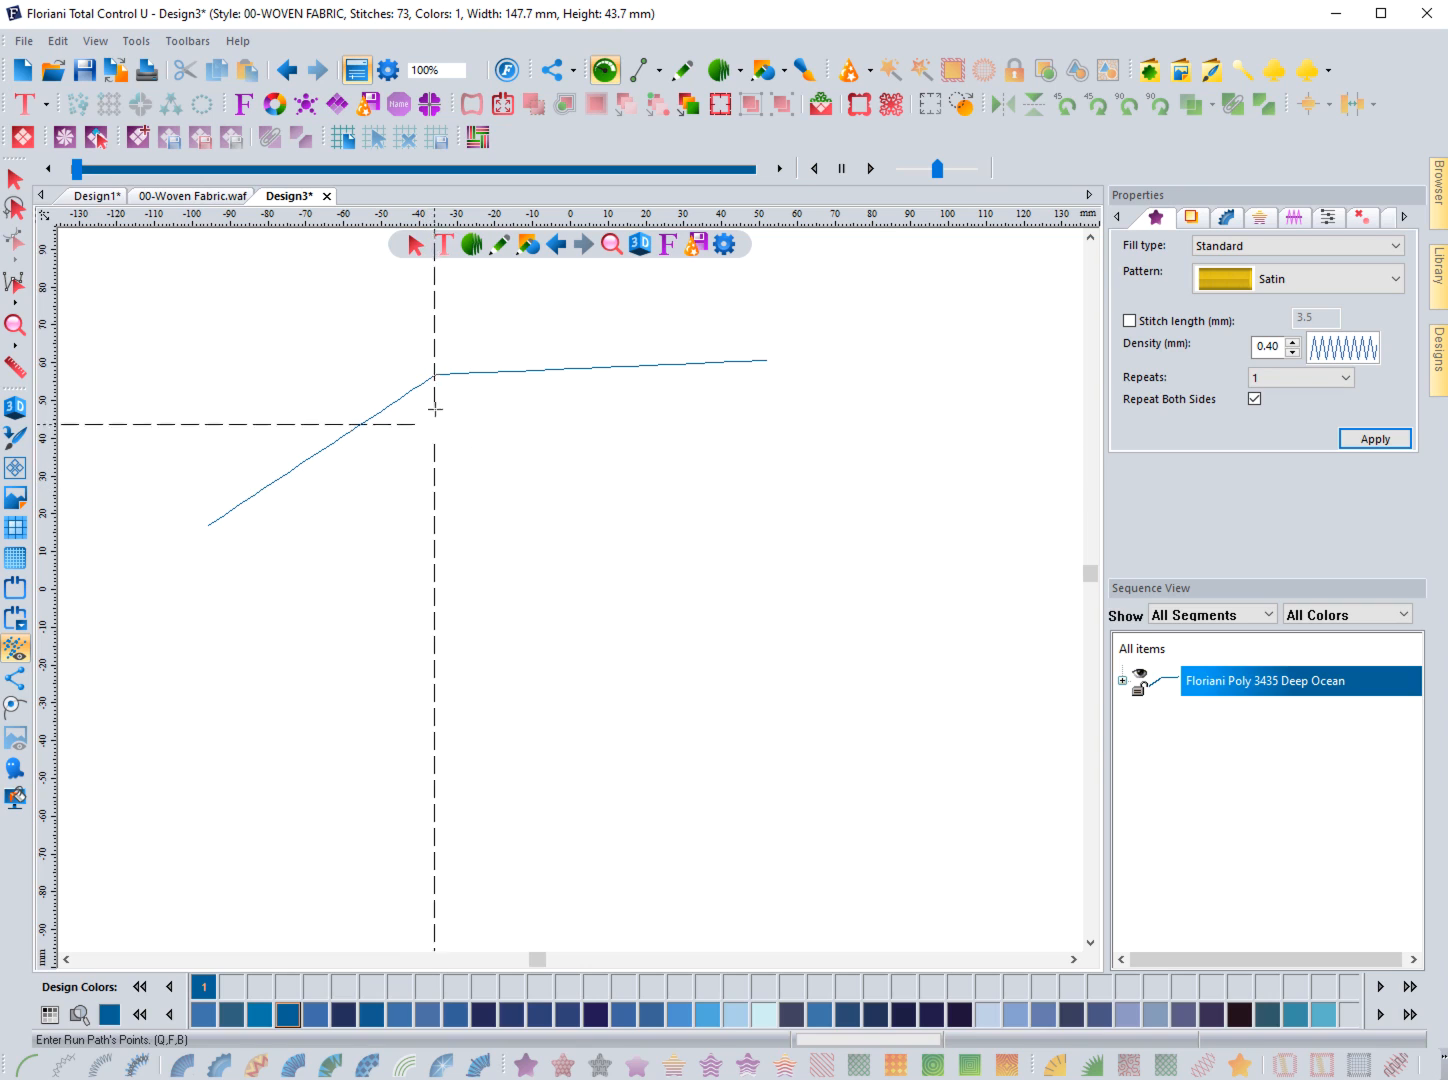
pyautogui.click(480, 507)
pyautogui.click(476, 474)
pyautogui.click(641, 500)
pyautogui.click(634, 465)
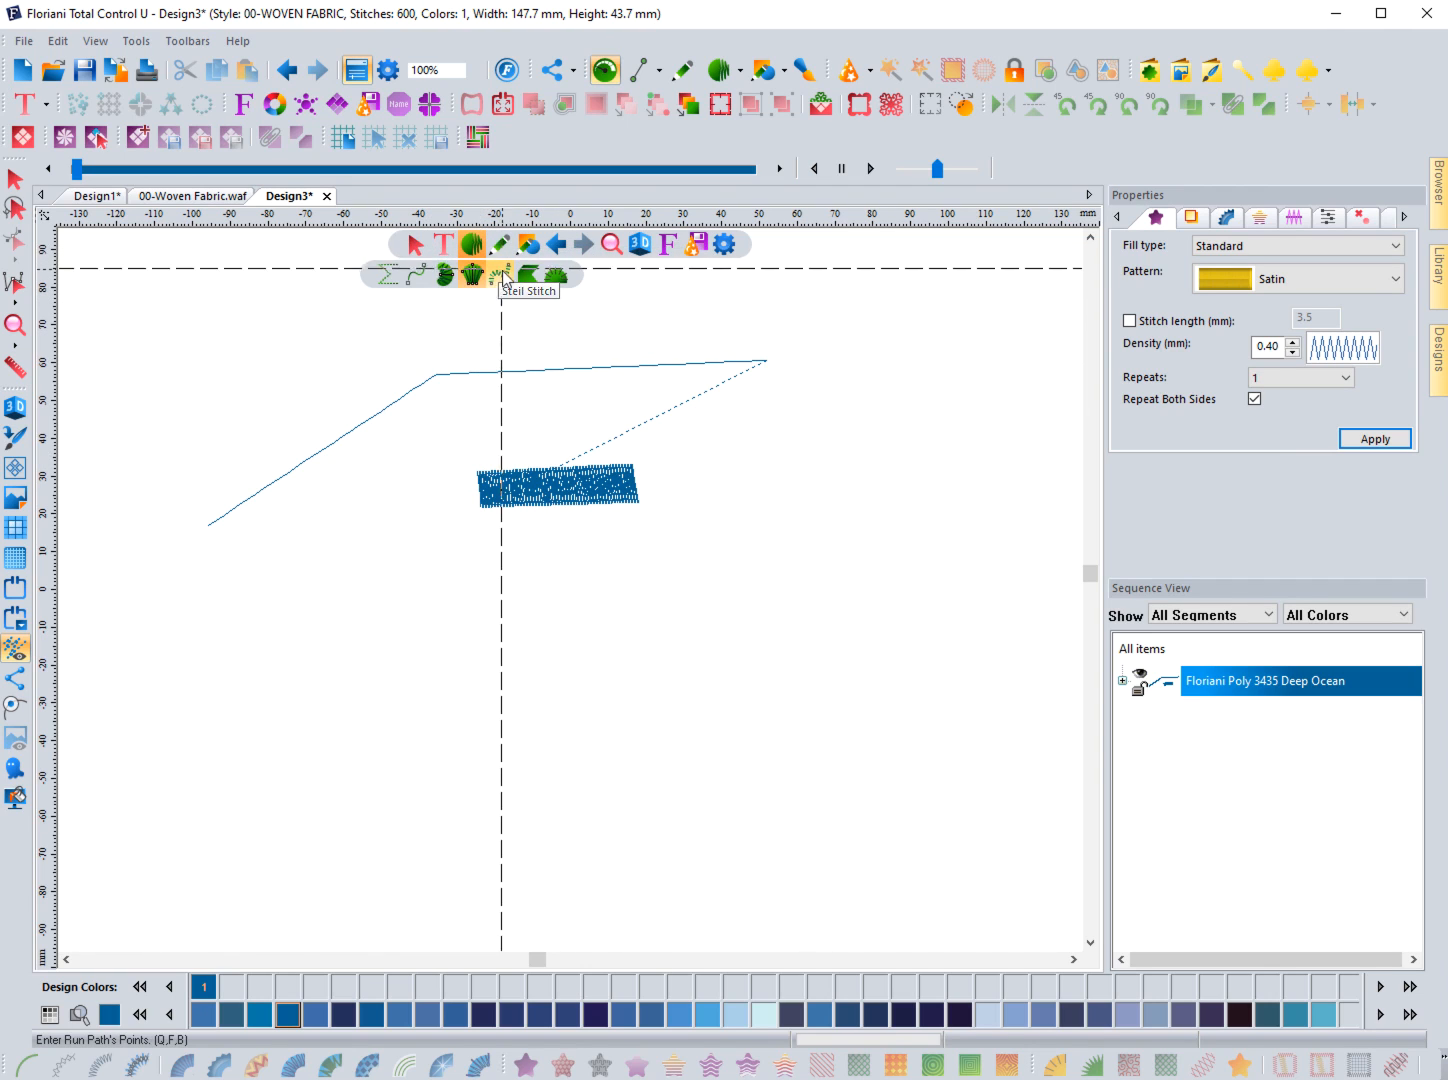
# - Digitize a three-point steil segment about 111 mm wide and 33 mm high below the satin segment
pyautogui.click(500, 271)
pyautogui.click(351, 614)
pyautogui.click(584, 592)
pyautogui.click(769, 497)
pyautogui.press('Return')
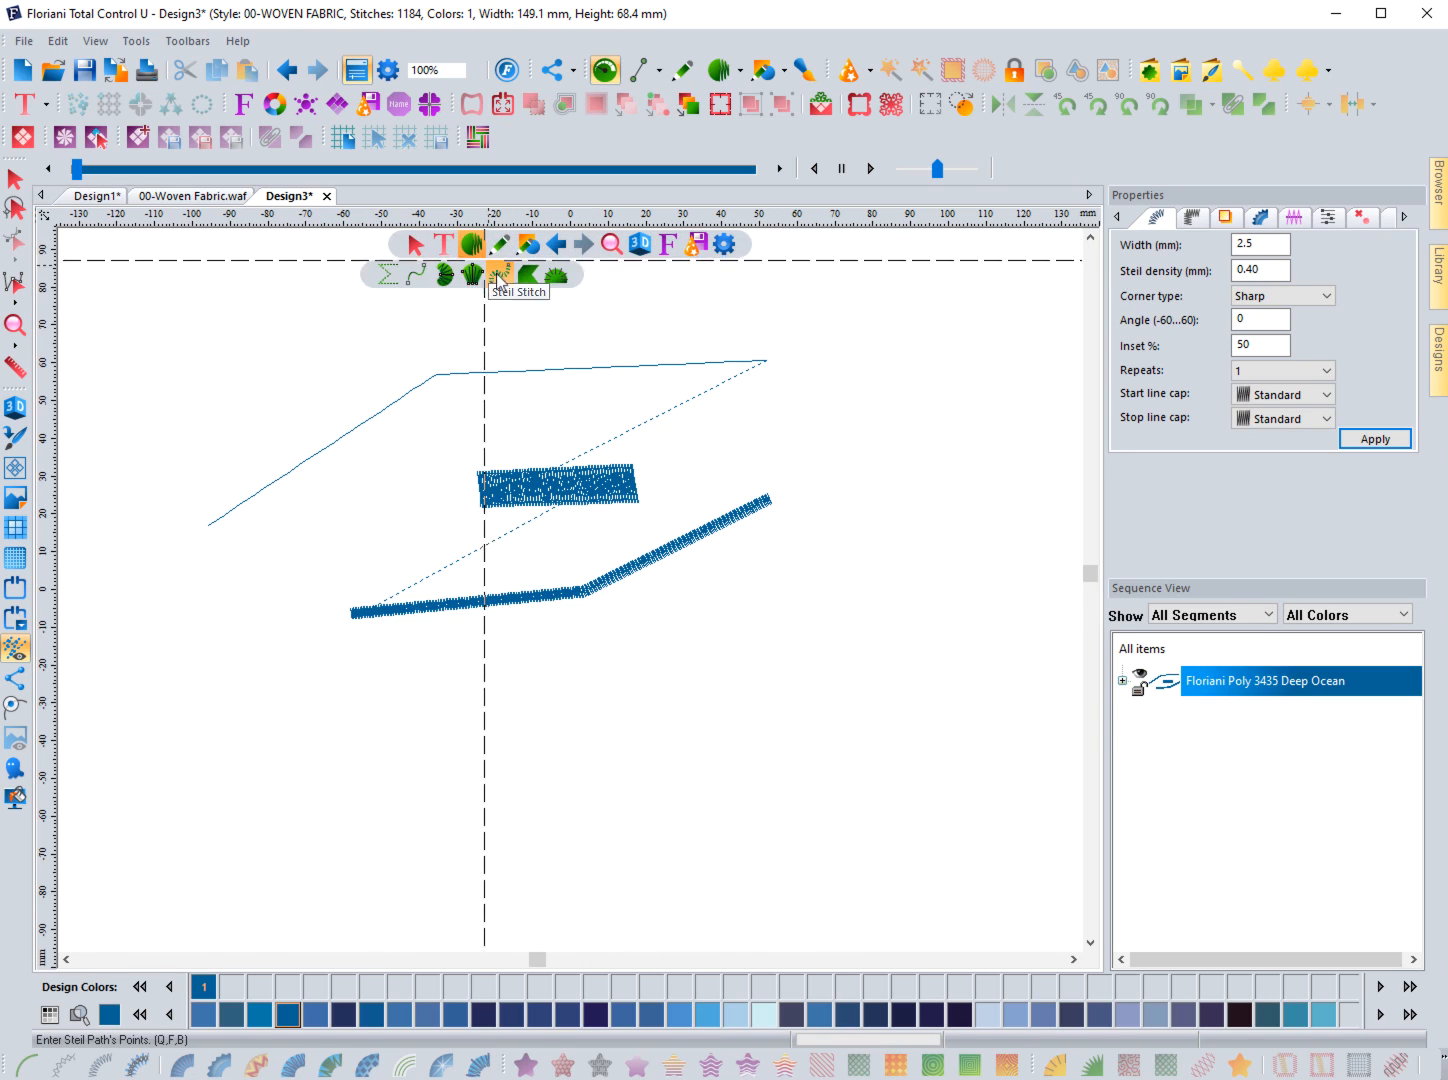
# - Digitize a closed four-sided complex fill about 73 mm wide and 38 mm high below the steil segment
pyautogui.click(482, 272)
pyautogui.click(352, 705)
pyautogui.click(297, 831)
pyautogui.click(551, 853)
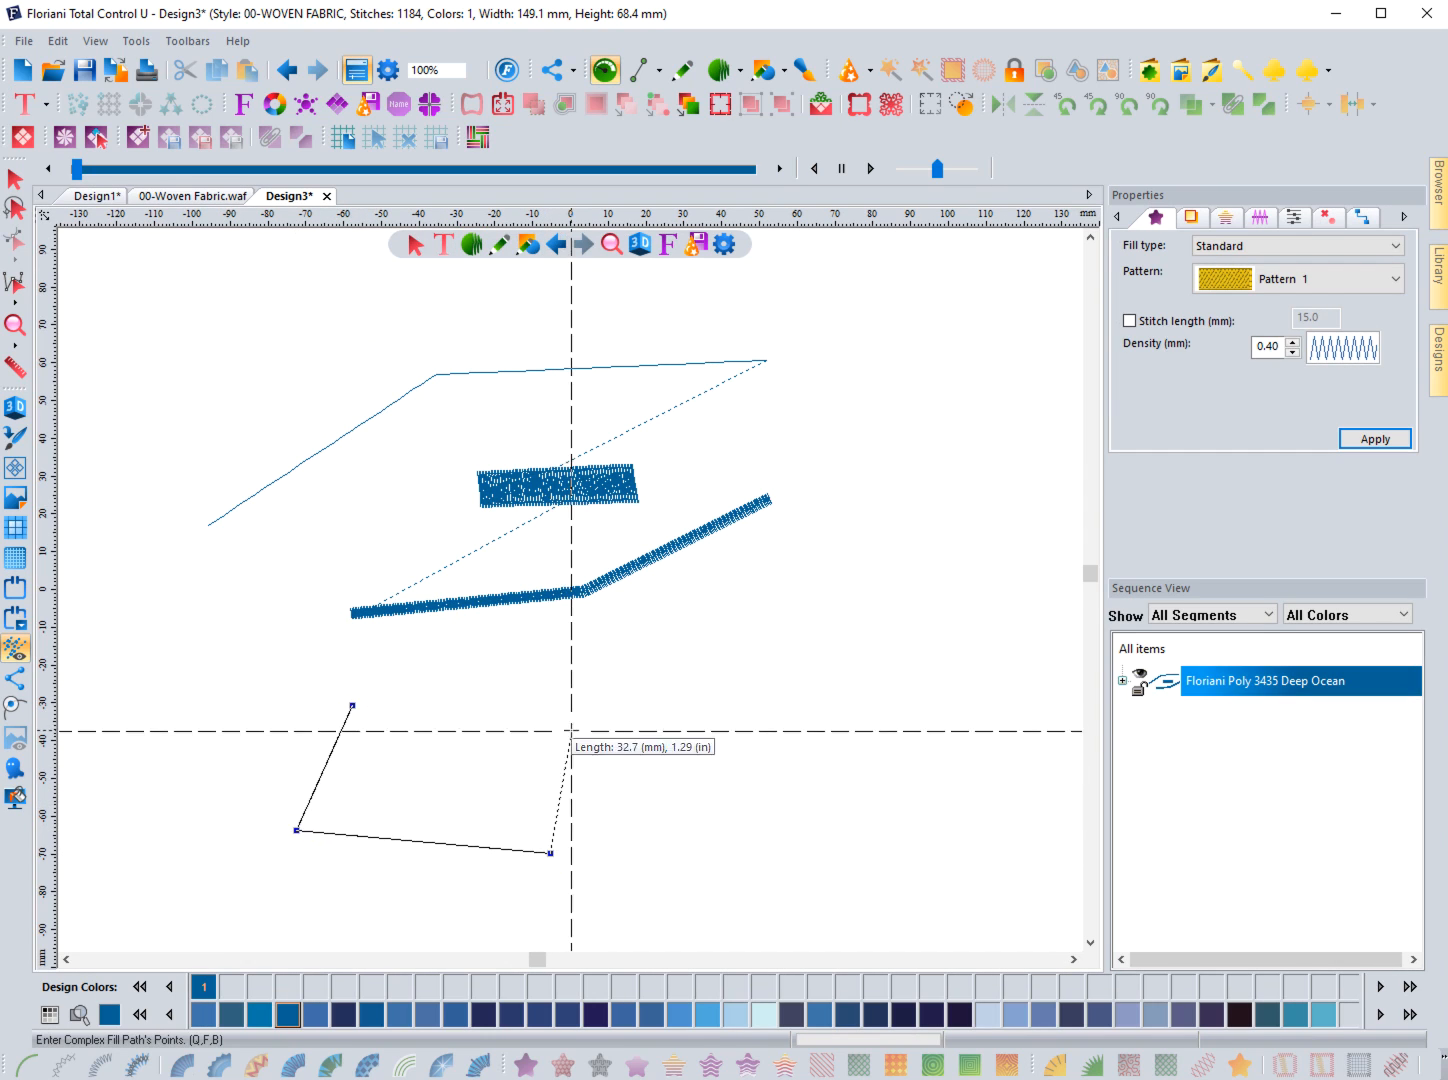
pyautogui.click(13, 706)
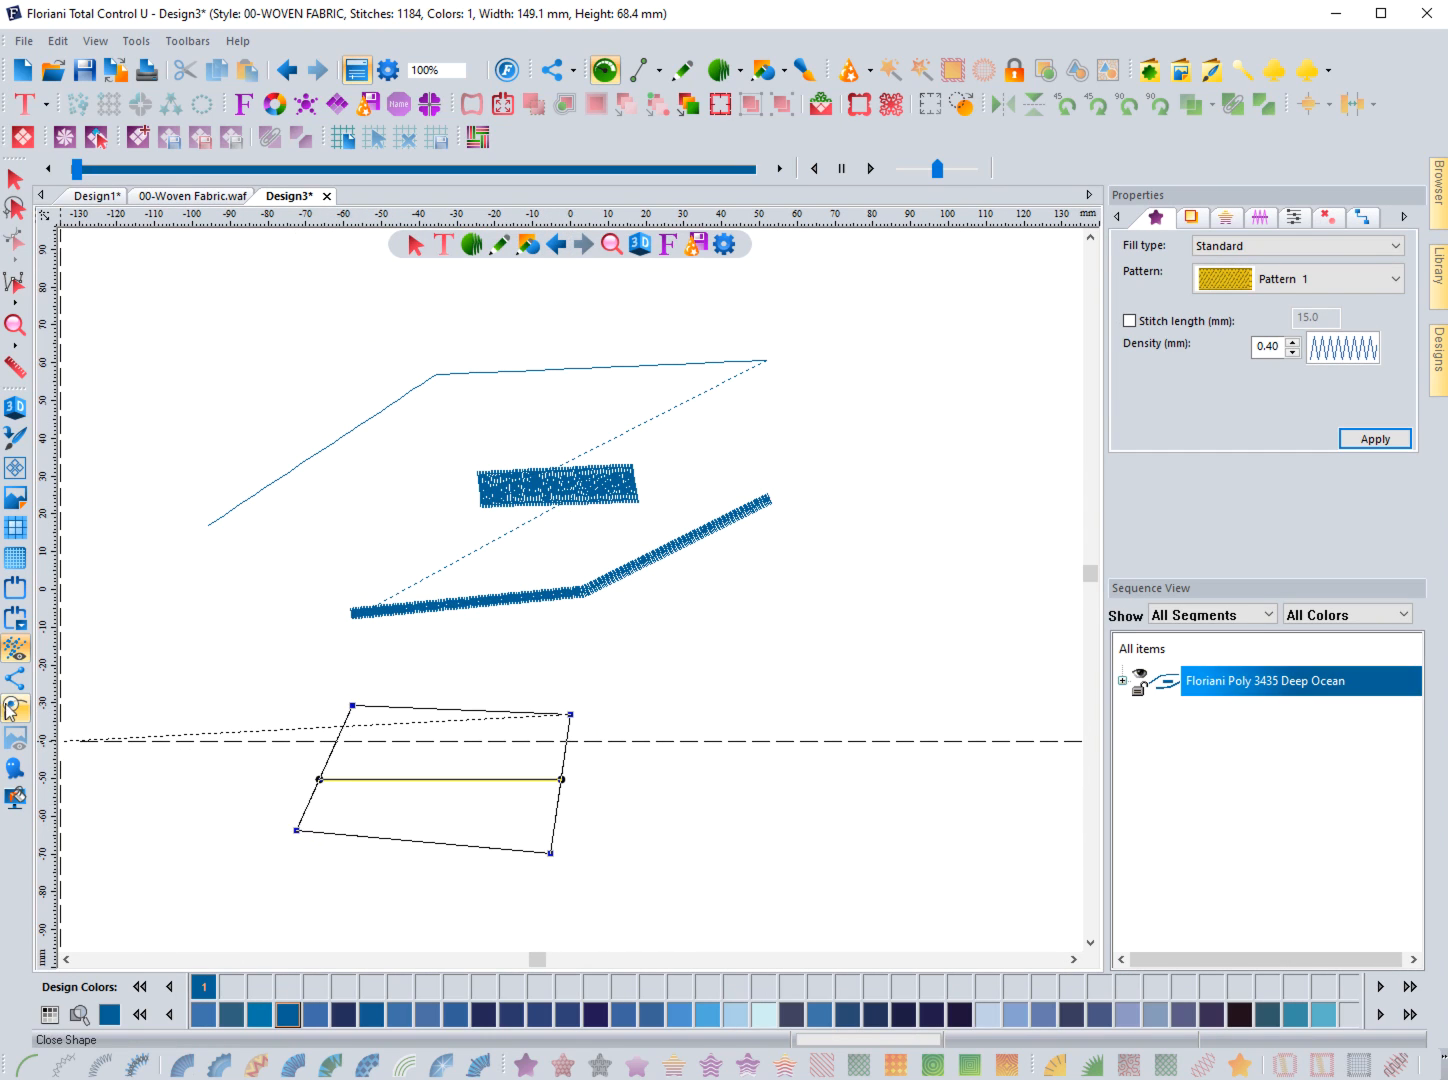
pyautogui.click(564, 779)
pyautogui.press('Return')
pyautogui.press('Return')
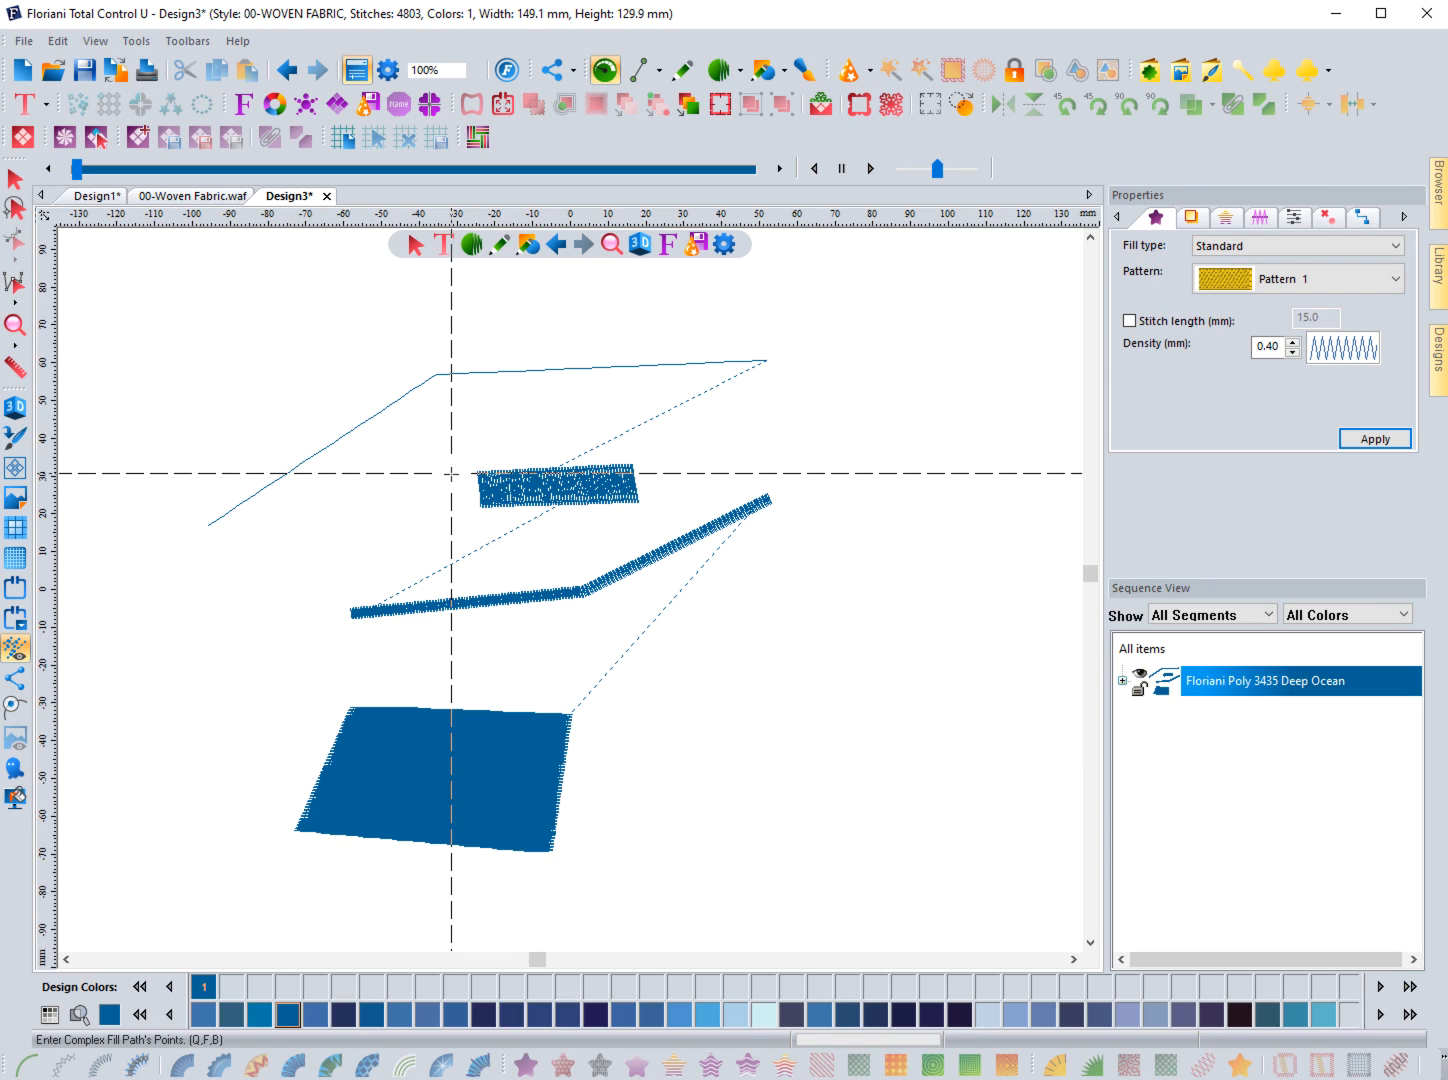
# - Compare the new run's stitch length with the style sheet's blue run, and check the satin path's density and underlay settings
pyautogui.click(15, 177)
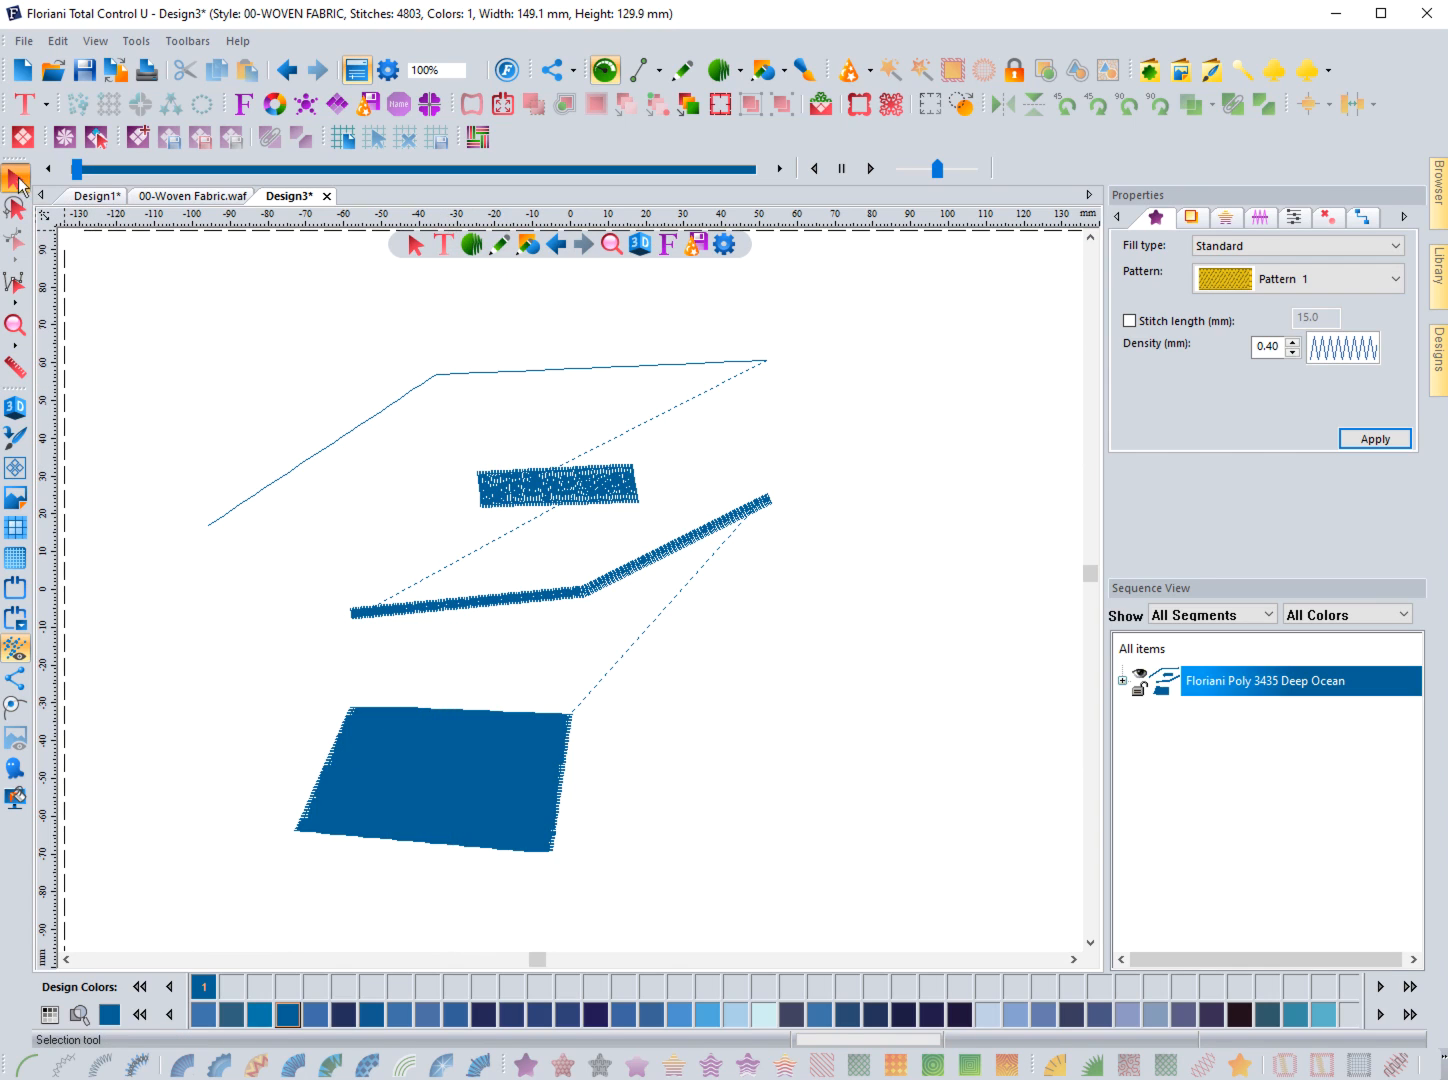
pyautogui.click(549, 370)
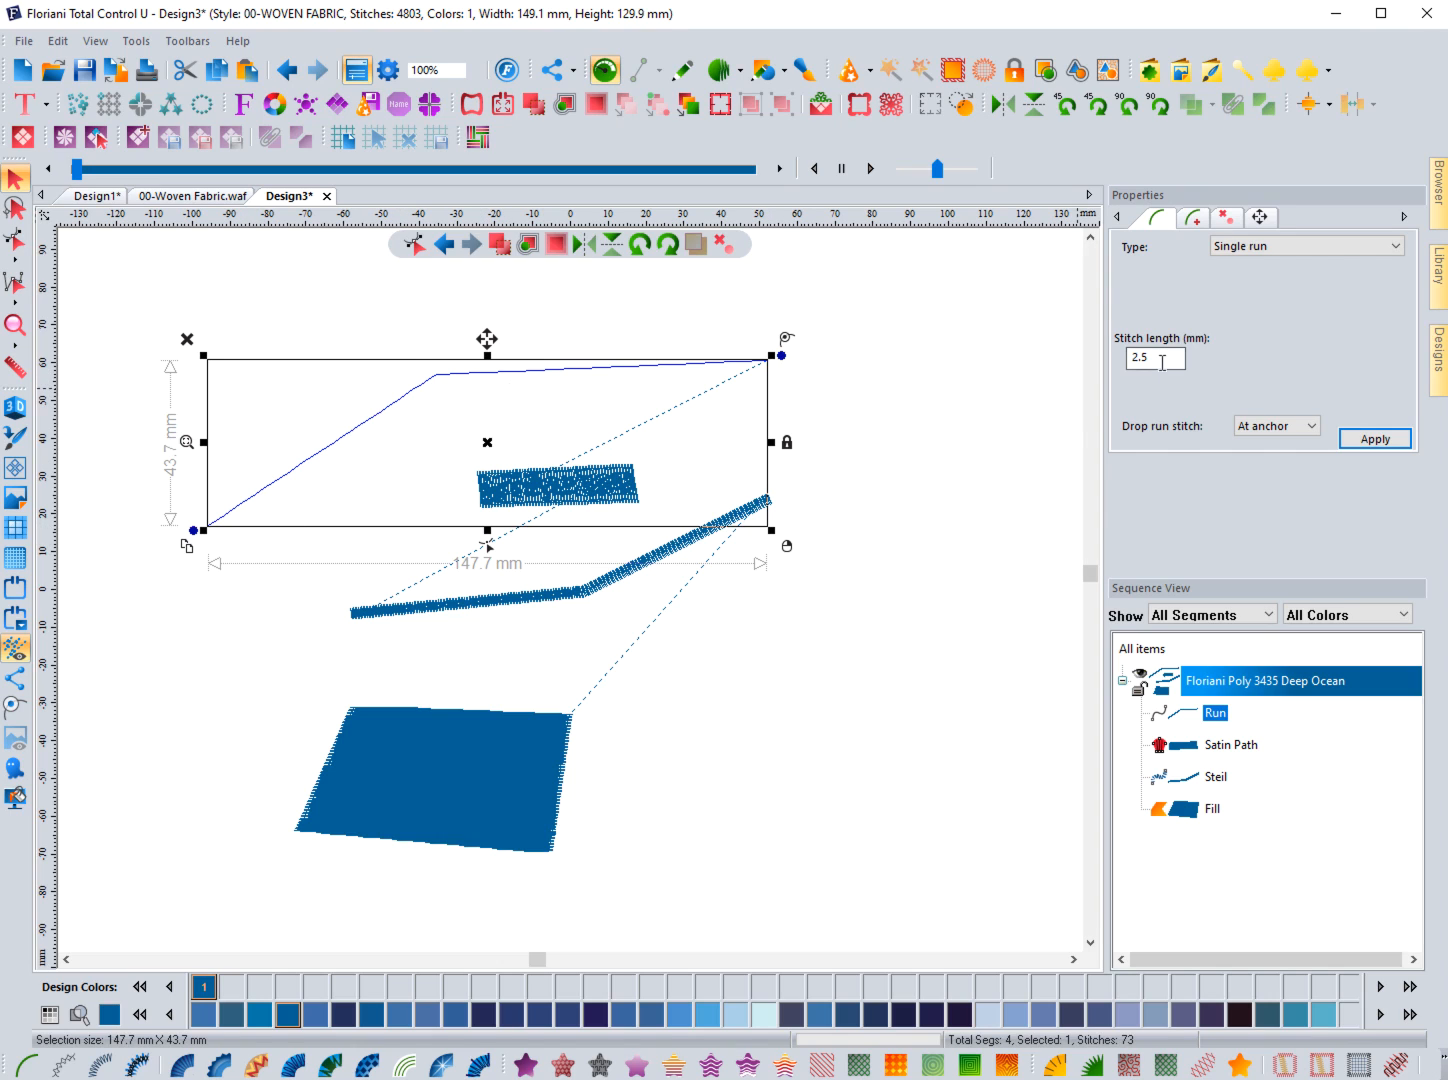
pyautogui.click(195, 201)
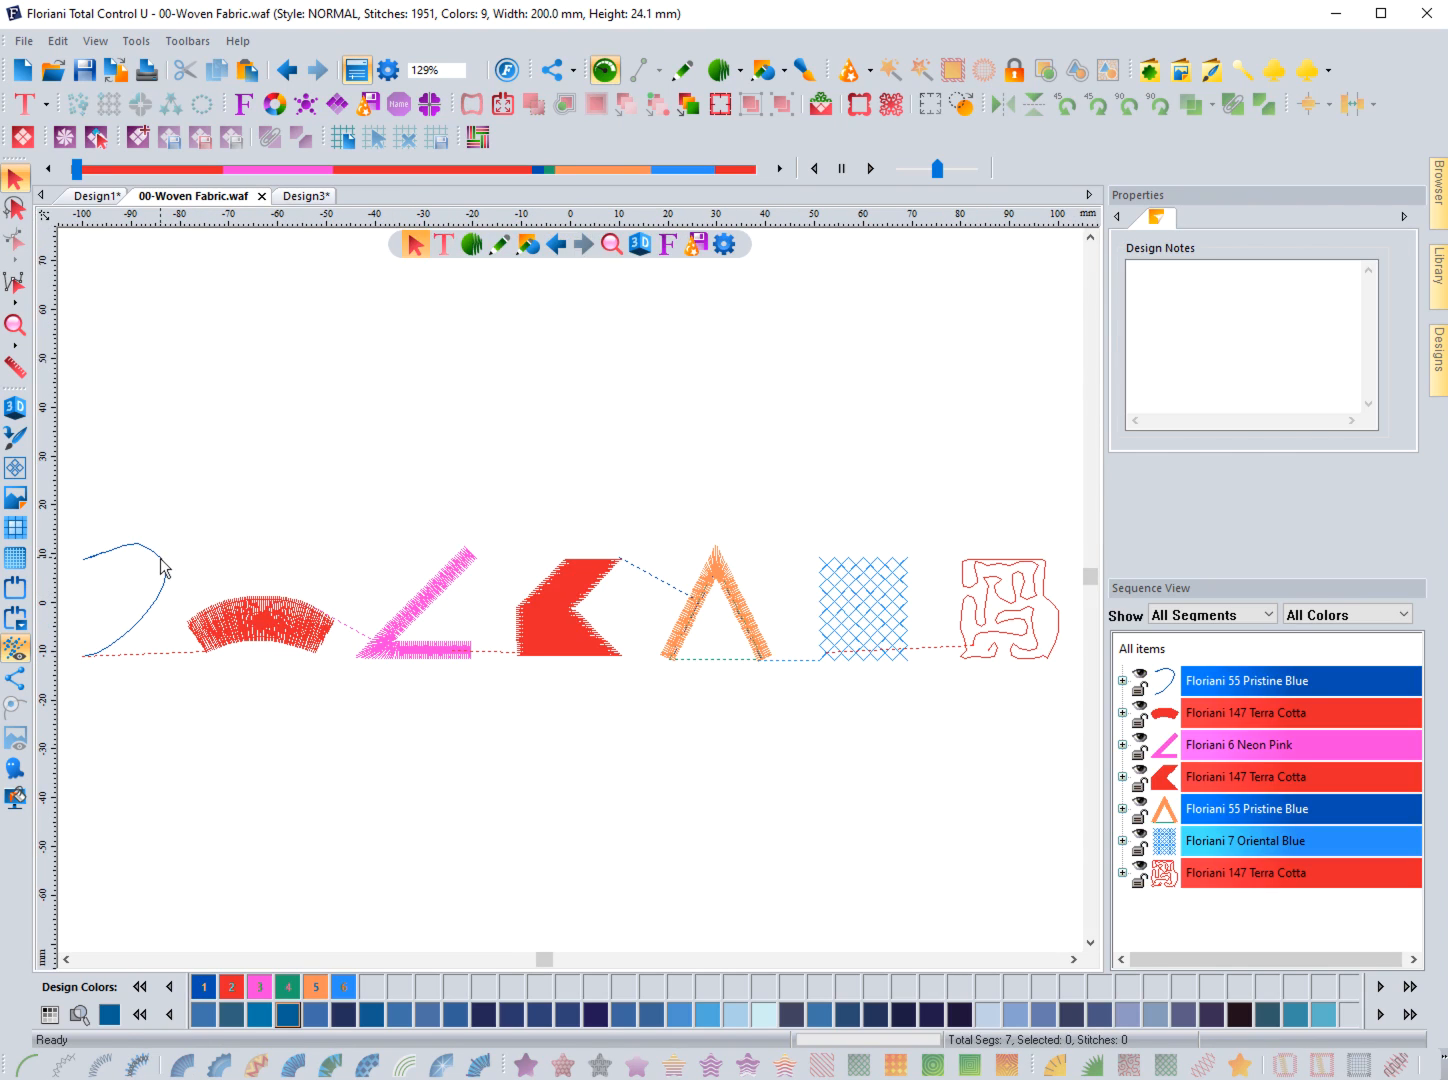
pyautogui.click(167, 561)
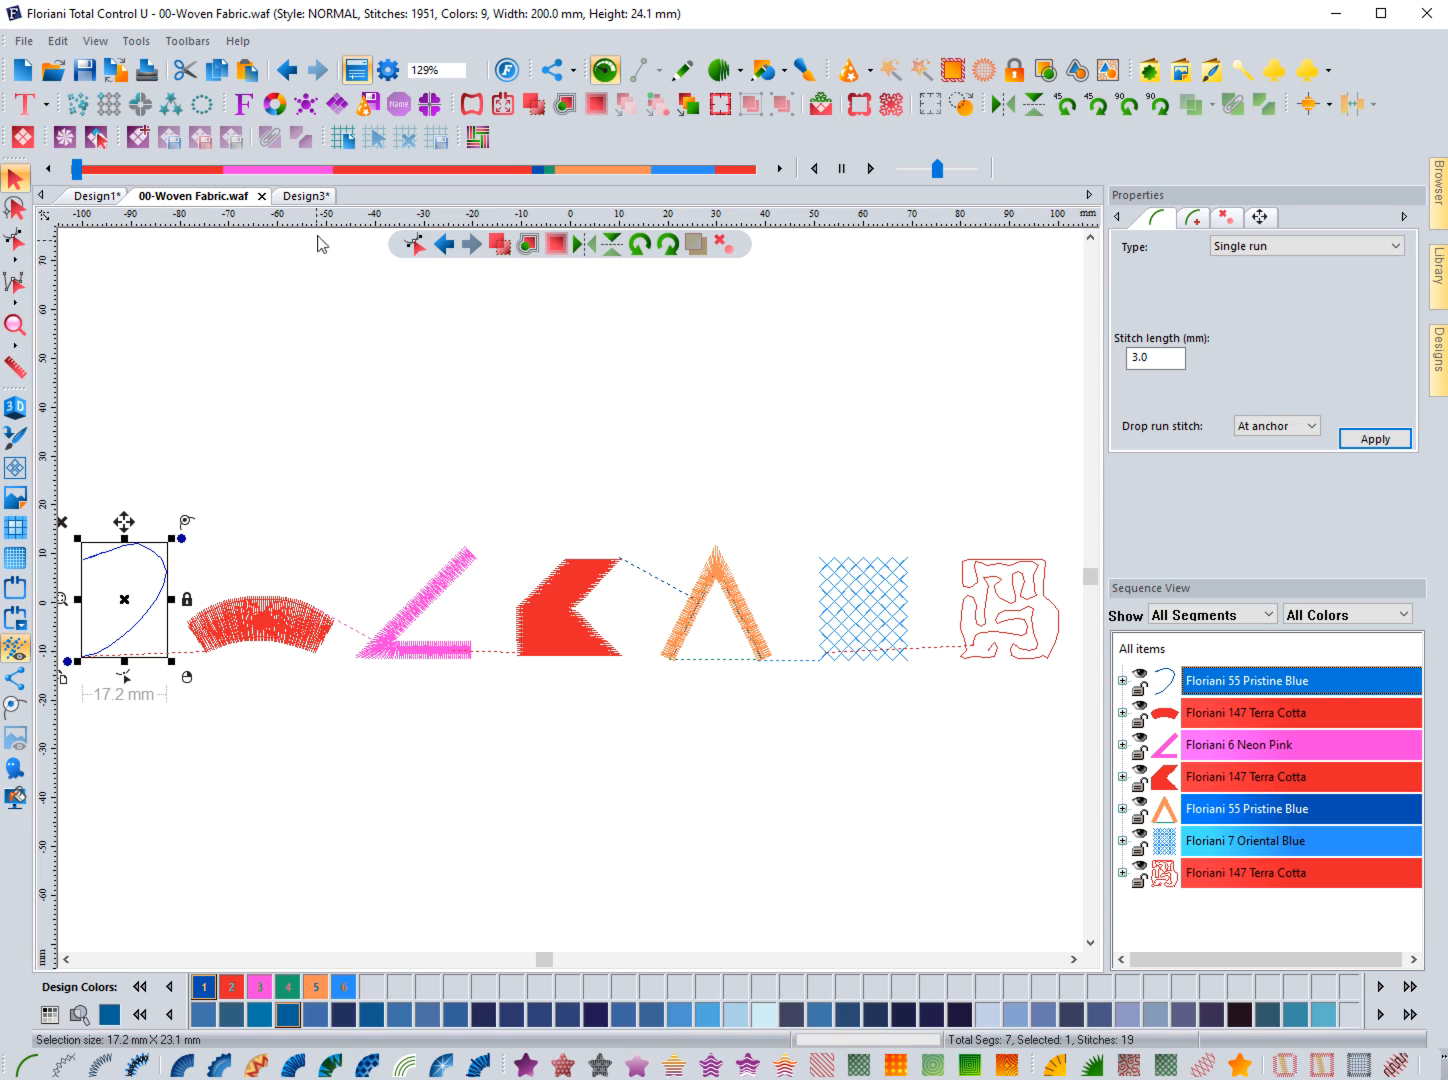
pyautogui.click(306, 197)
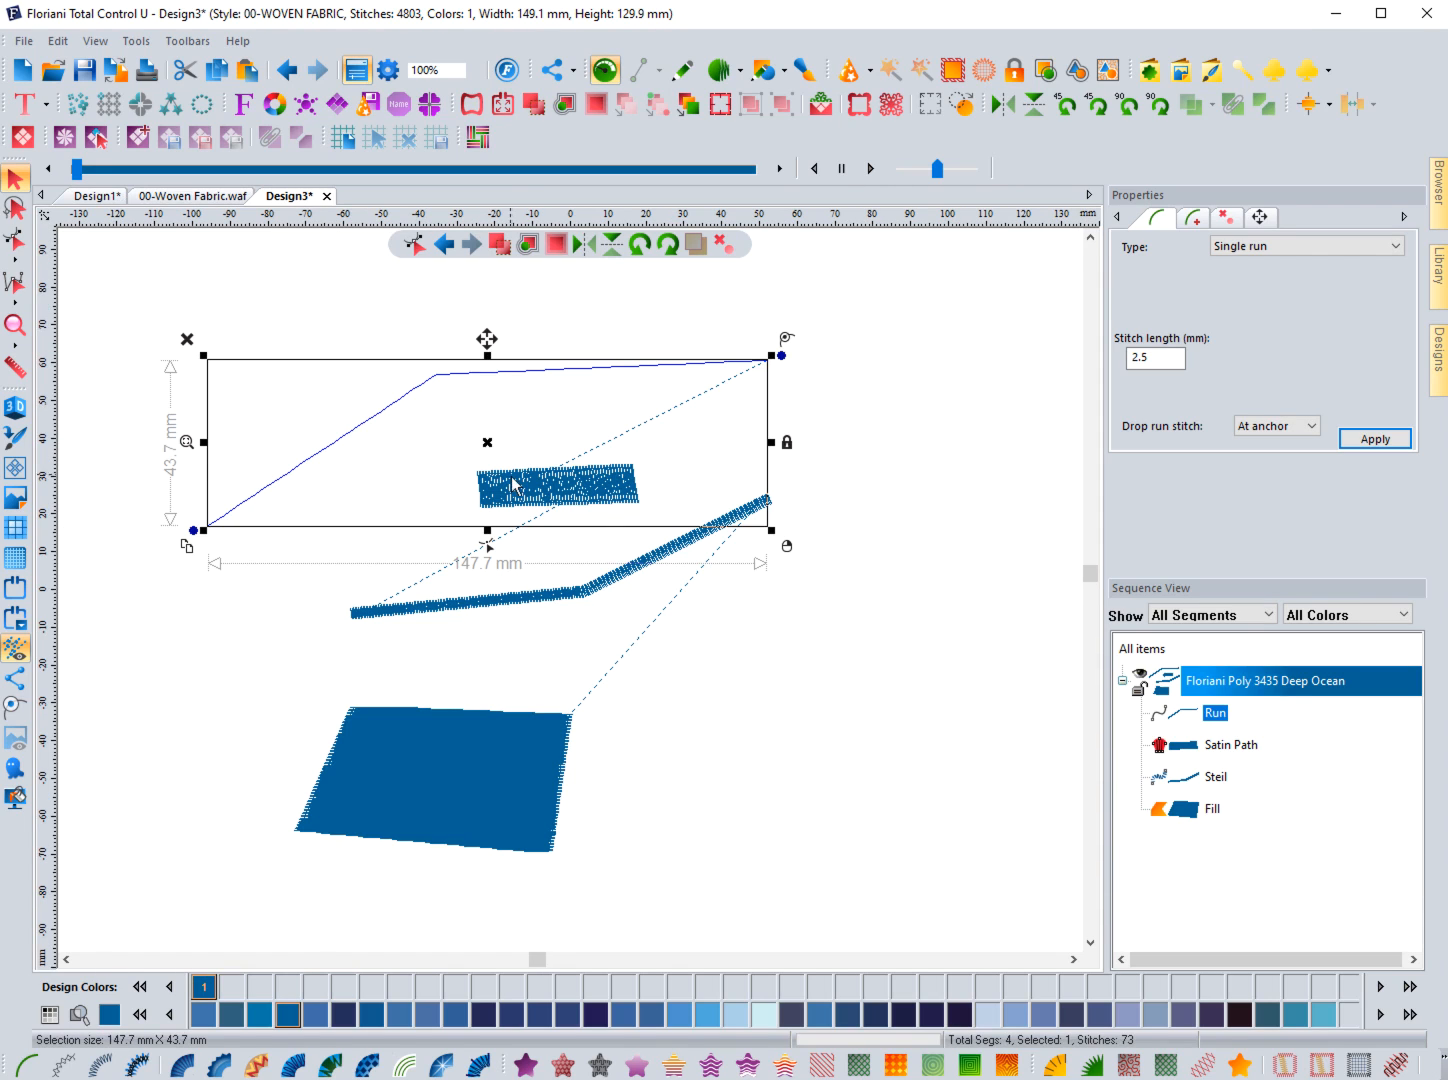
pyautogui.click(513, 485)
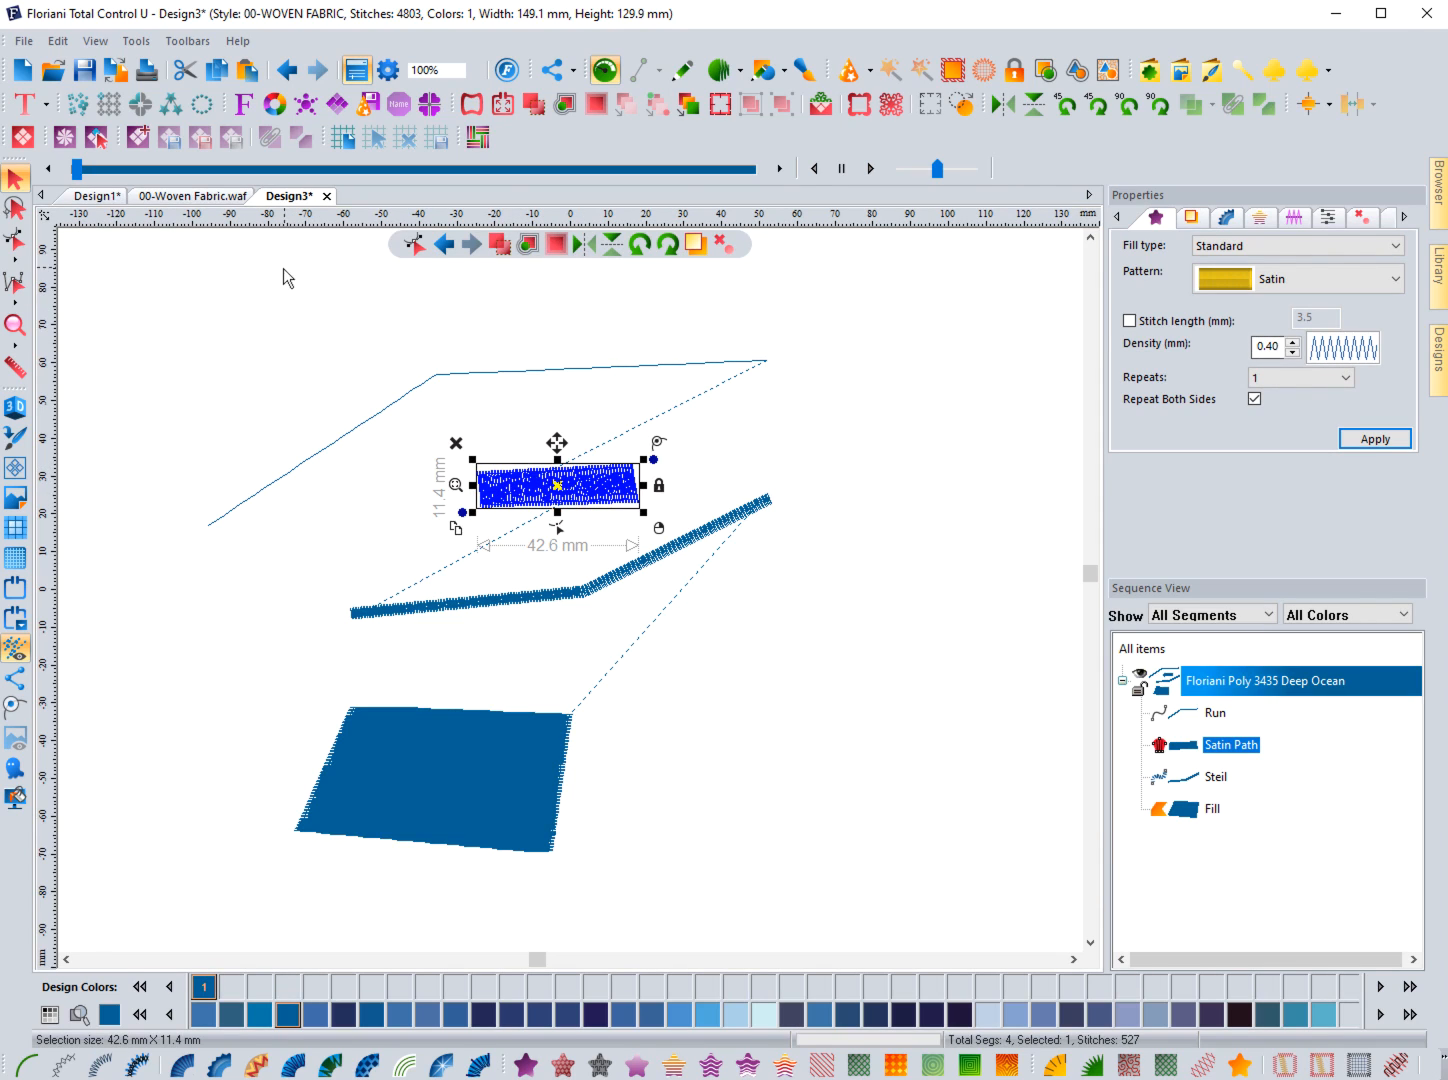
pyautogui.click(1276, 349)
pyautogui.click(1191, 218)
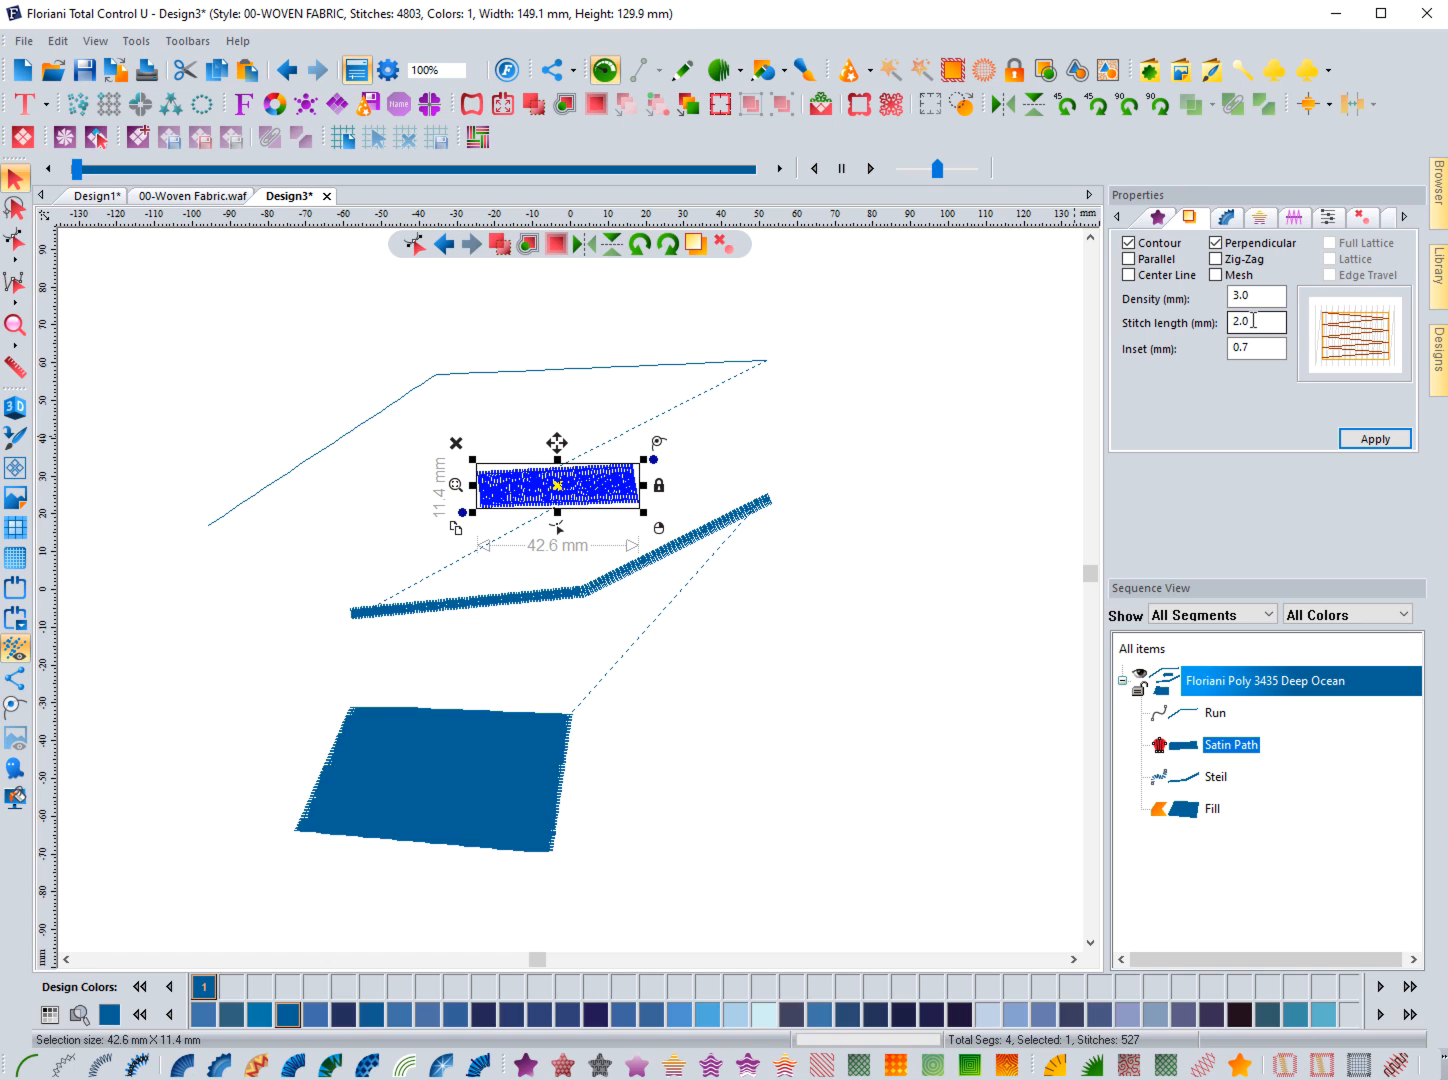
# - Compare the new steil's settings with the style sheet's pink steil, and check the new fill's density and underlay settings
pyautogui.click(601, 591)
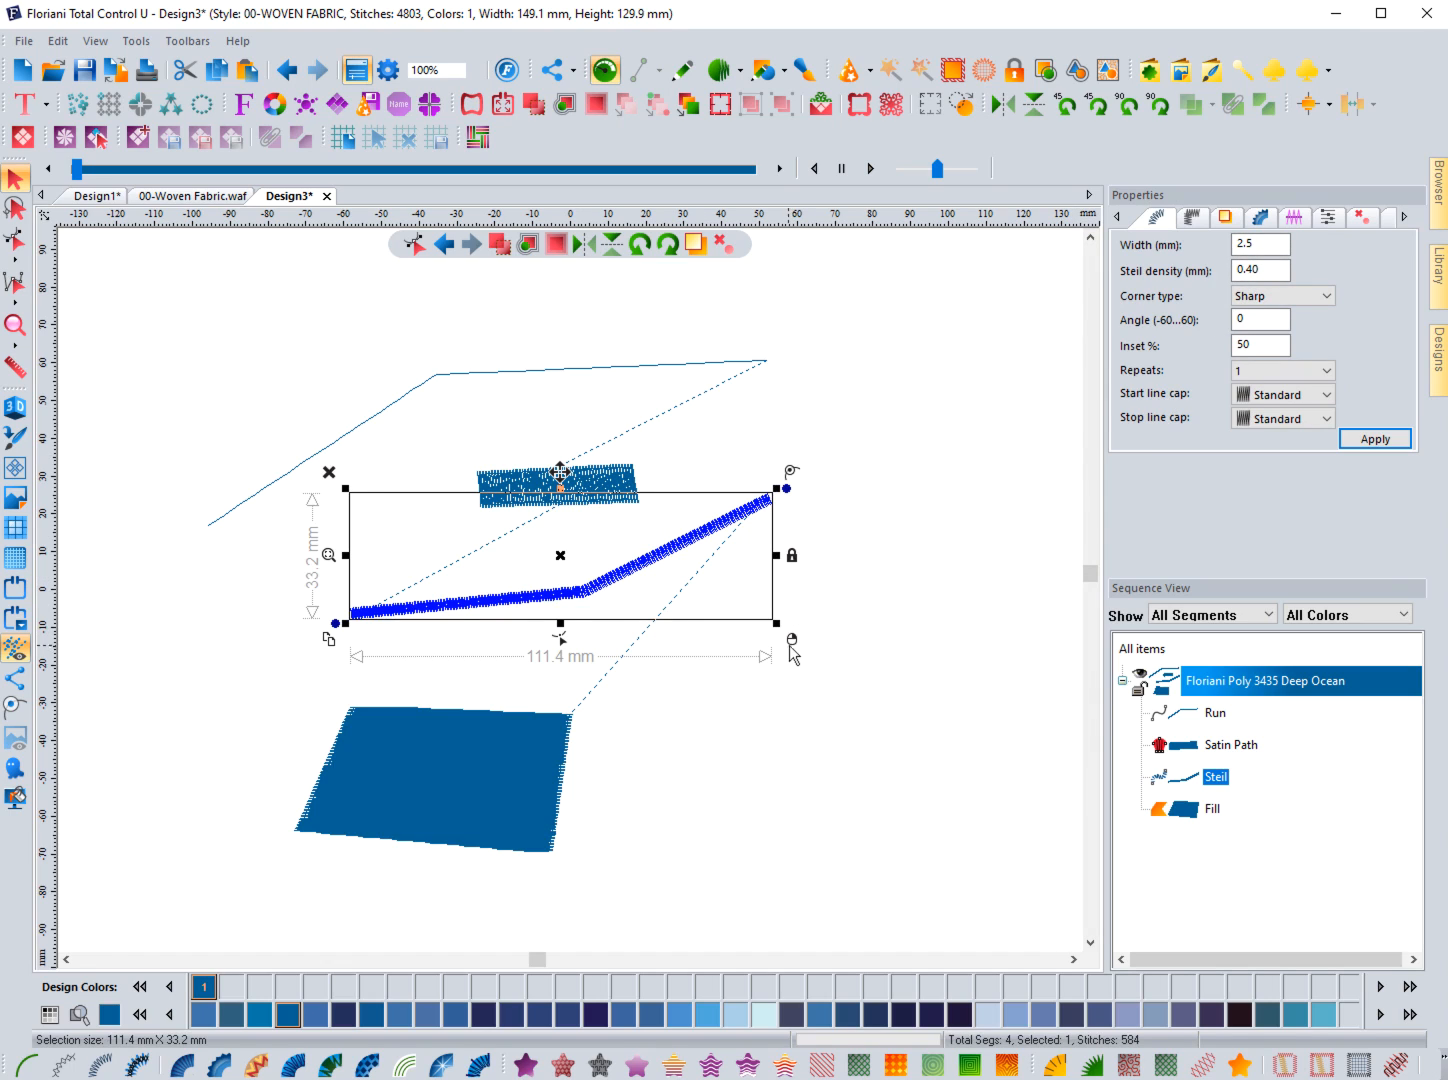
pyautogui.click(190, 197)
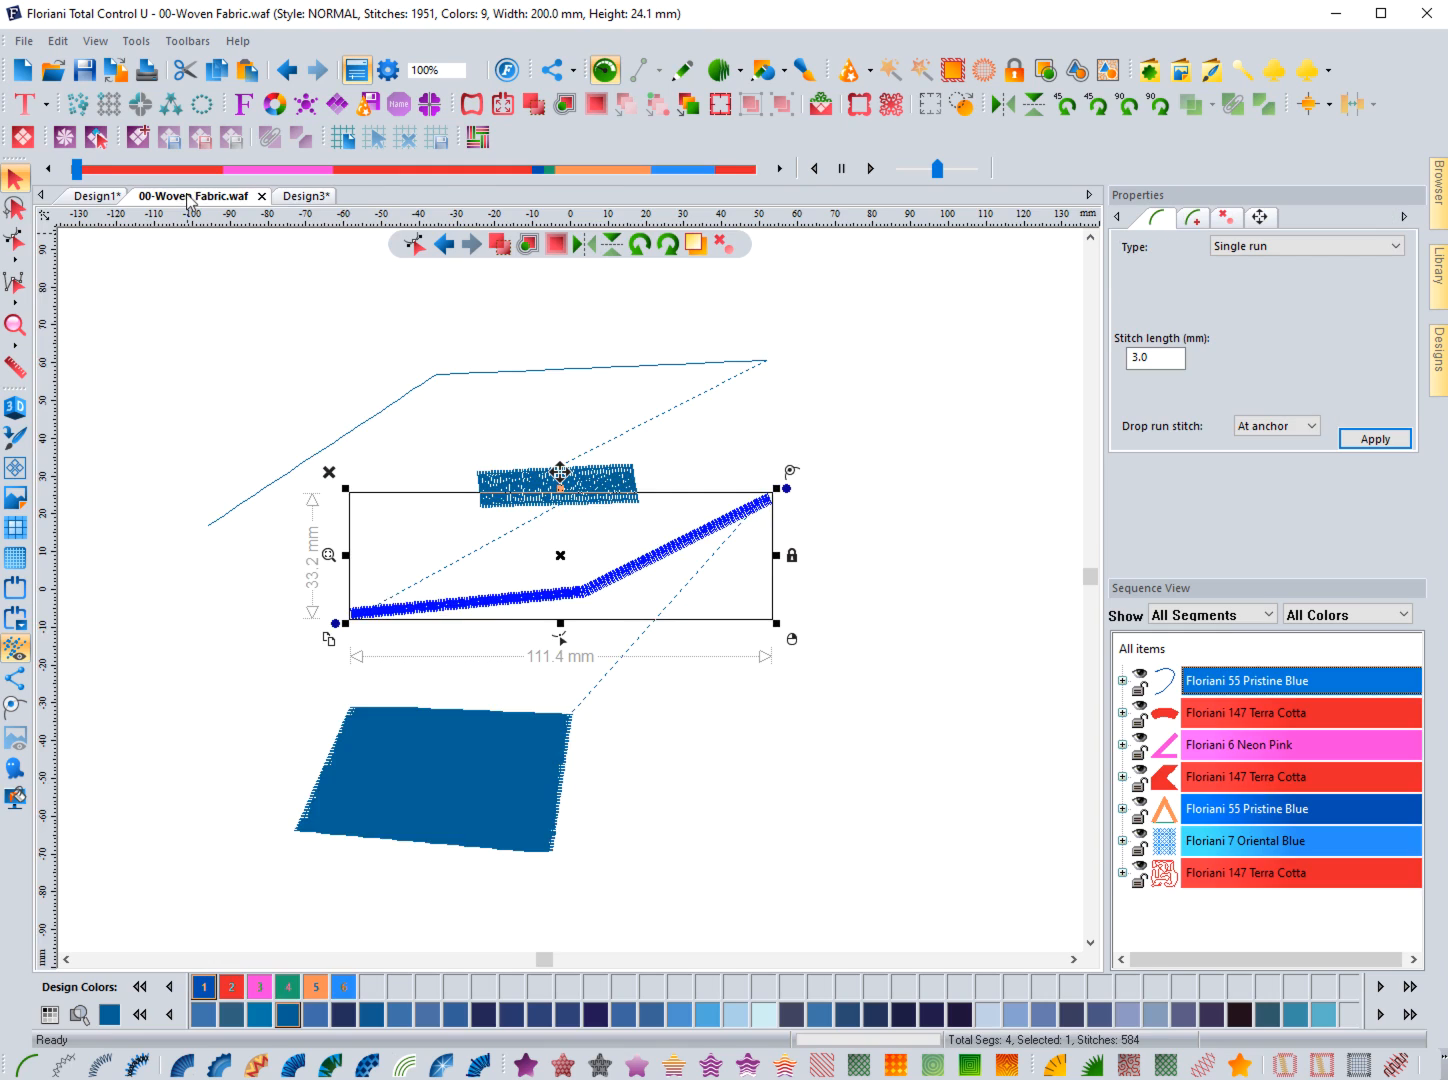
pyautogui.click(453, 571)
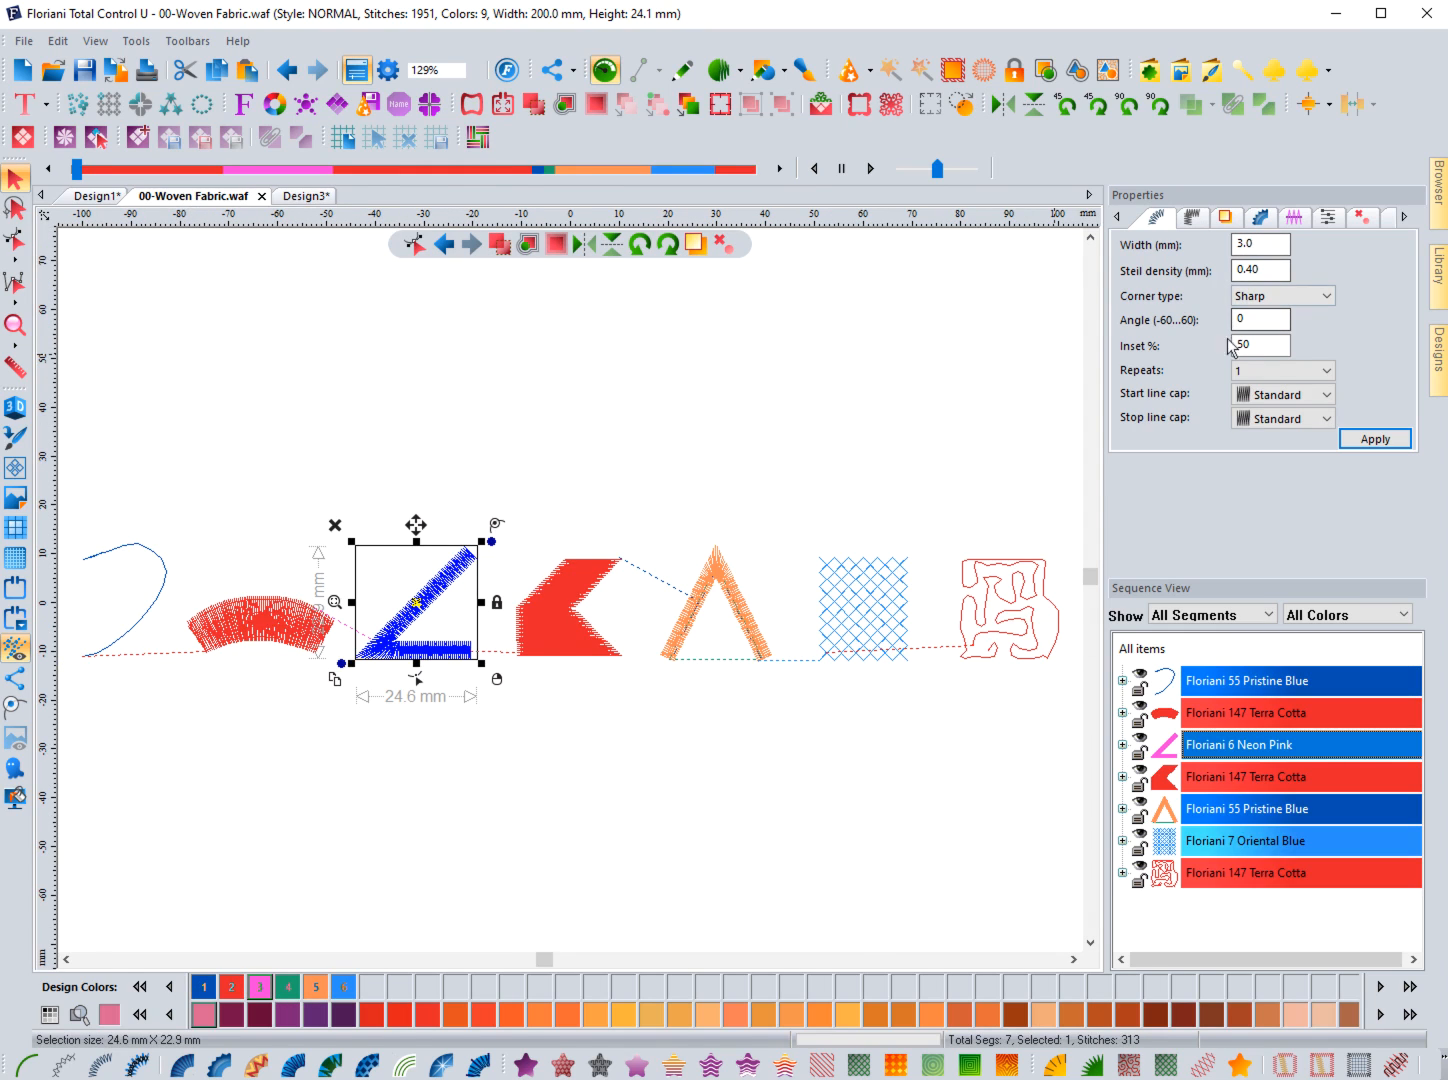
pyautogui.click(291, 197)
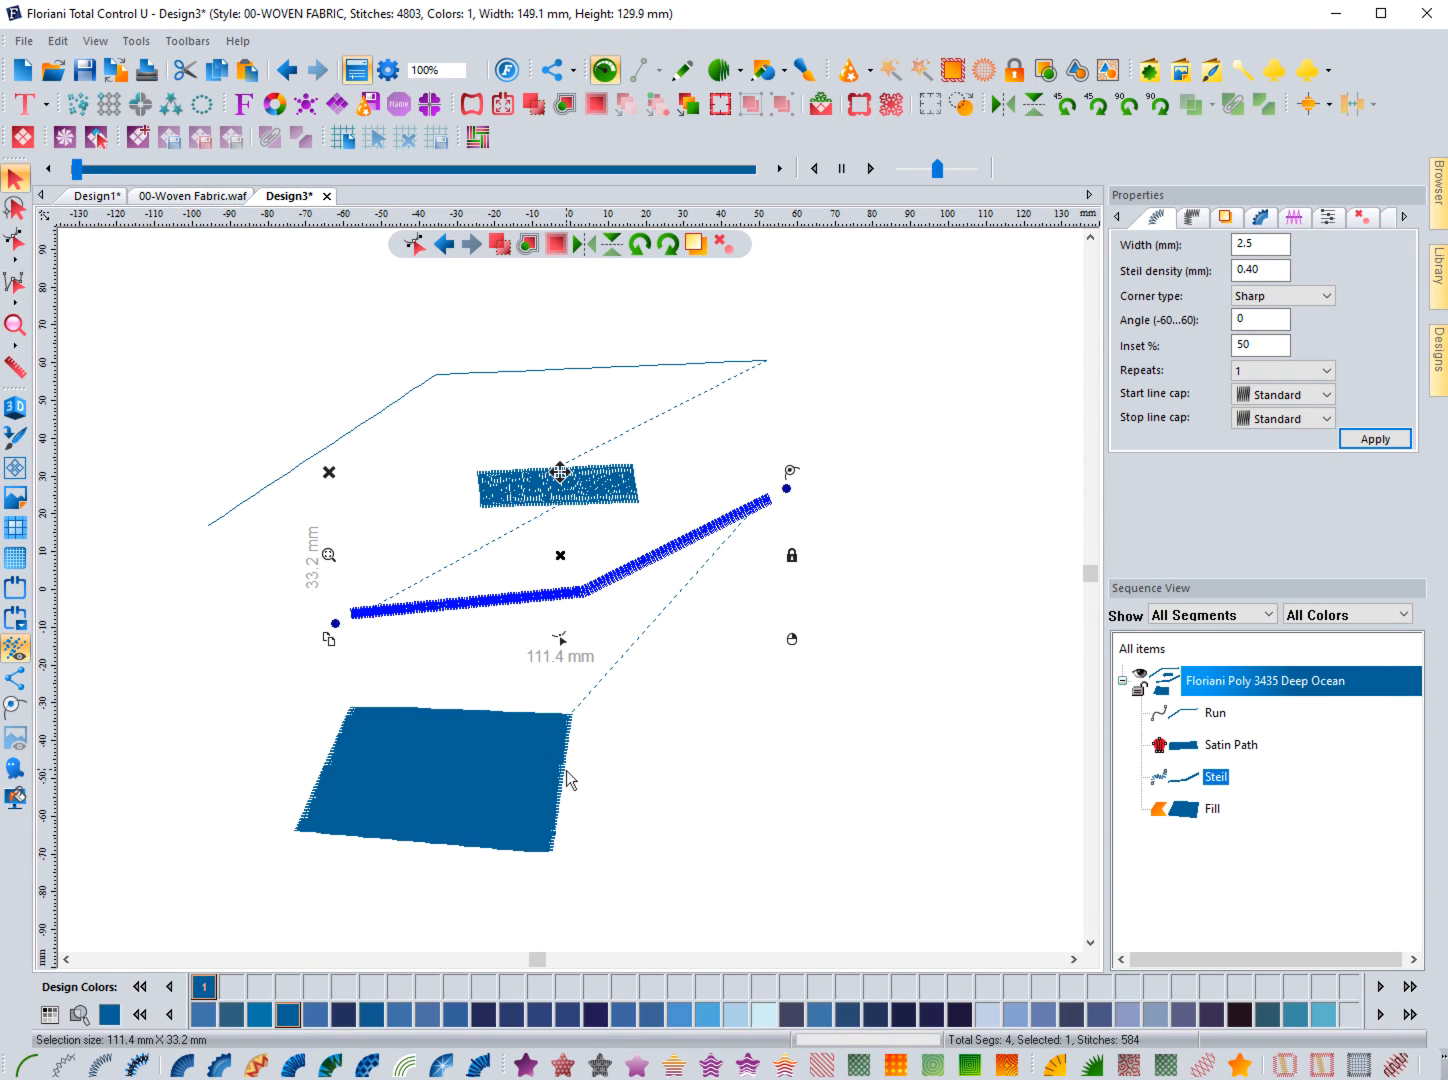
pyautogui.click(565, 770)
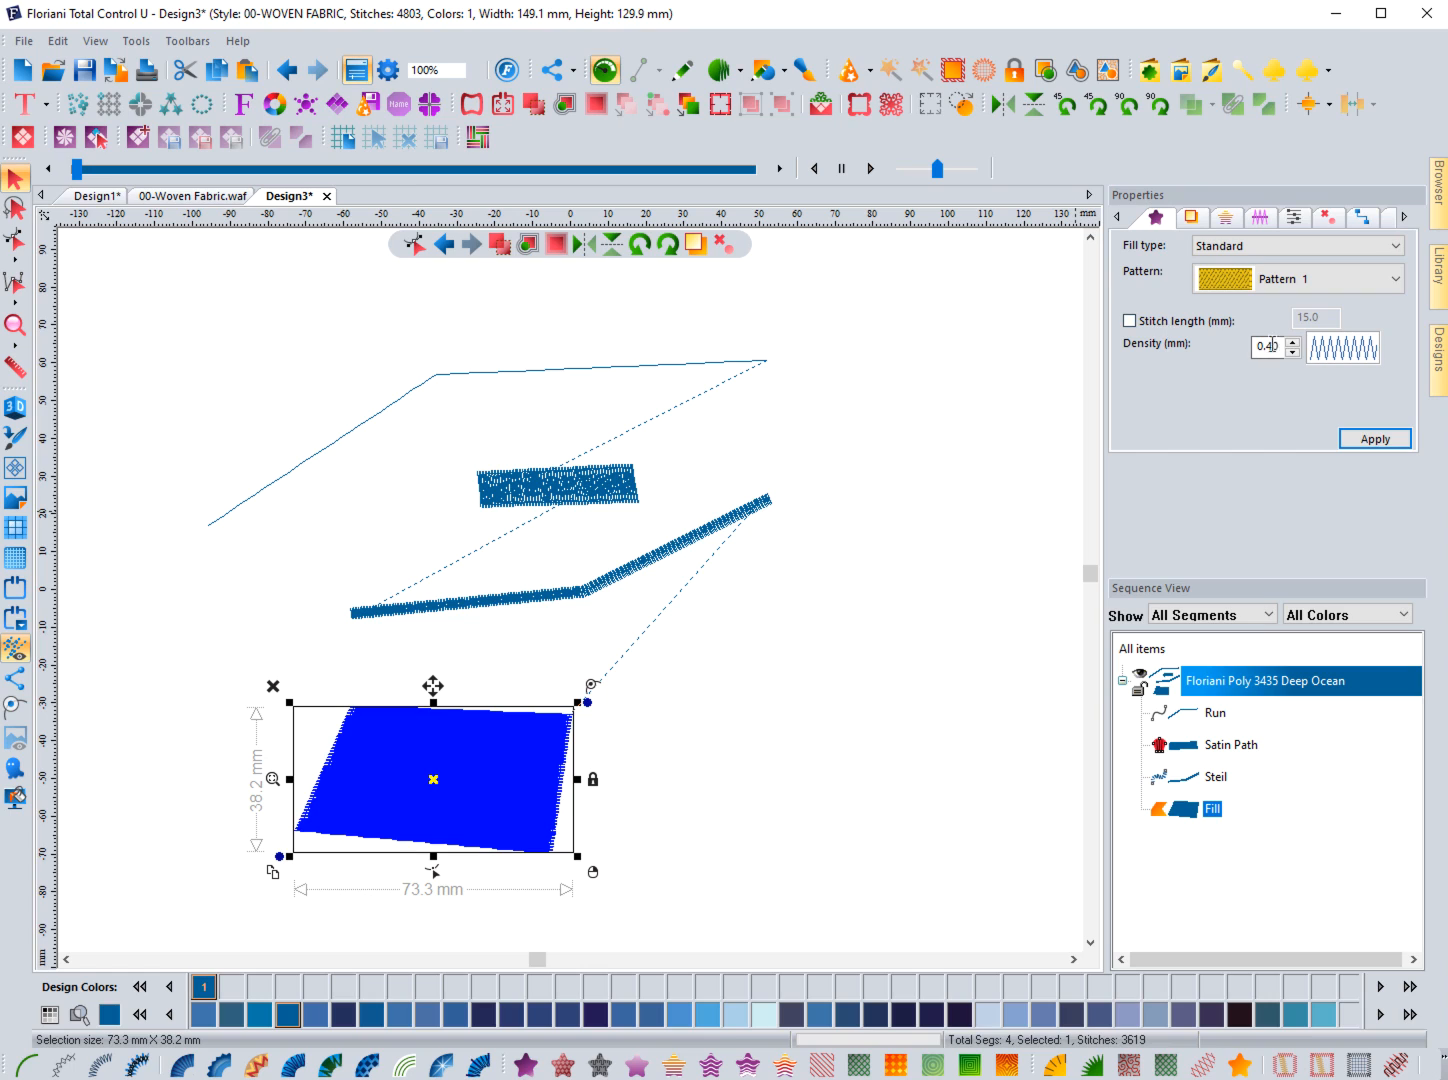
pyautogui.click(1191, 218)
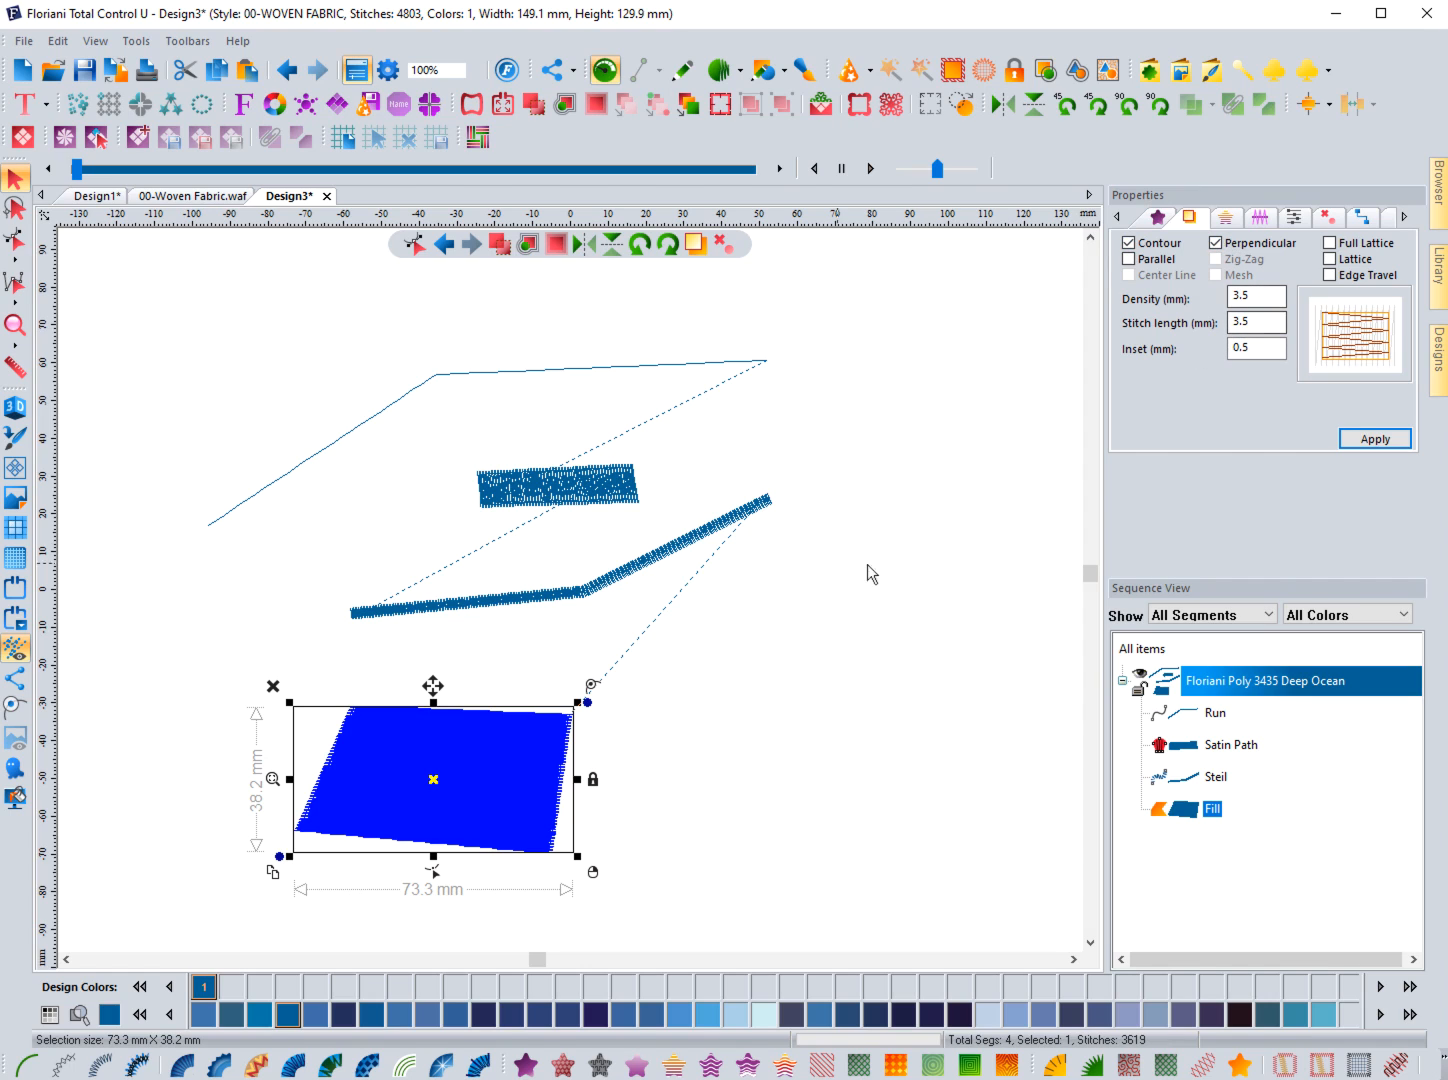
pyautogui.click(693, 647)
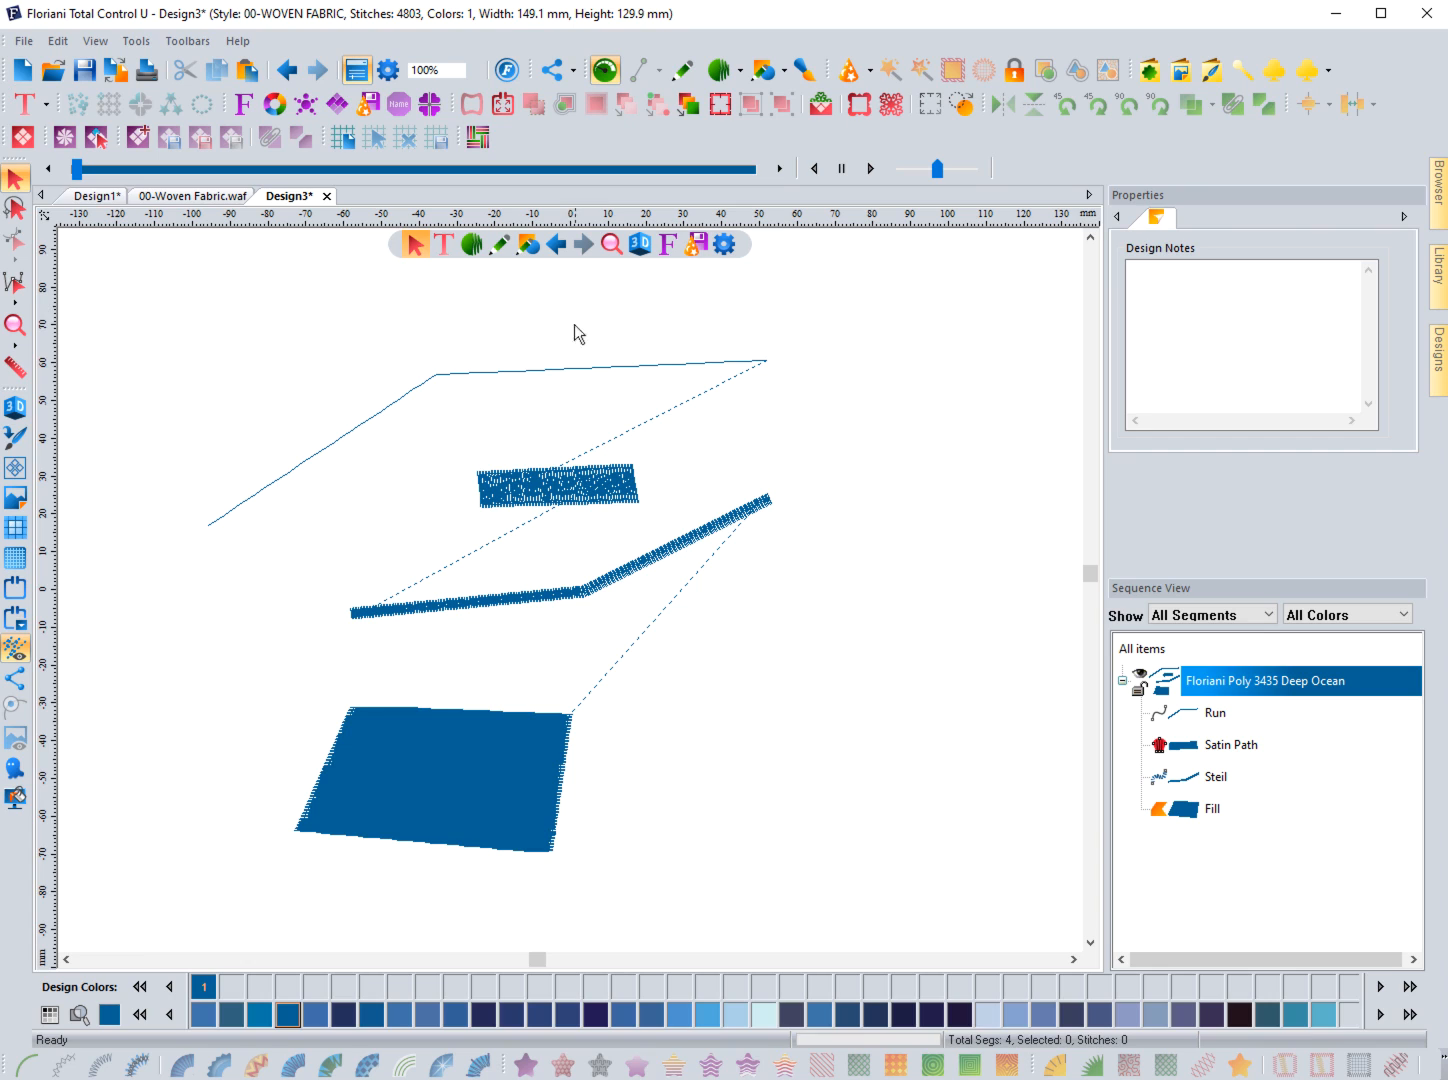
# - Check the new run's tie in and tie off and the satin path's fill settings, and return to the 00-Woven Fabric style sheet
pyautogui.click(583, 376)
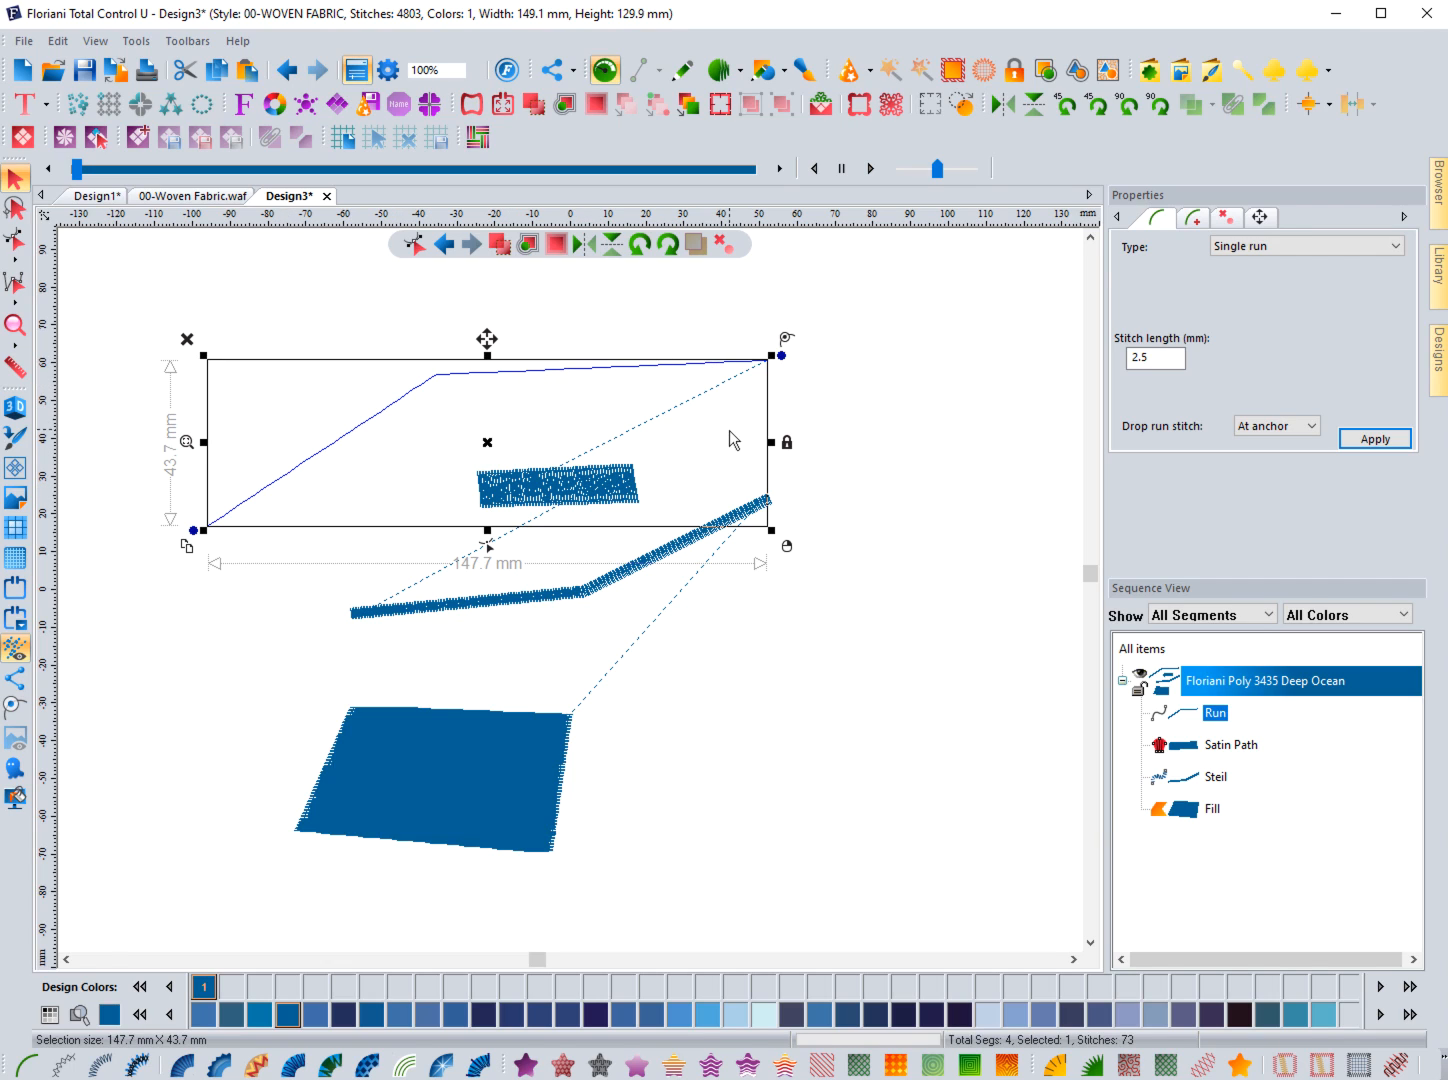
pyautogui.click(1231, 218)
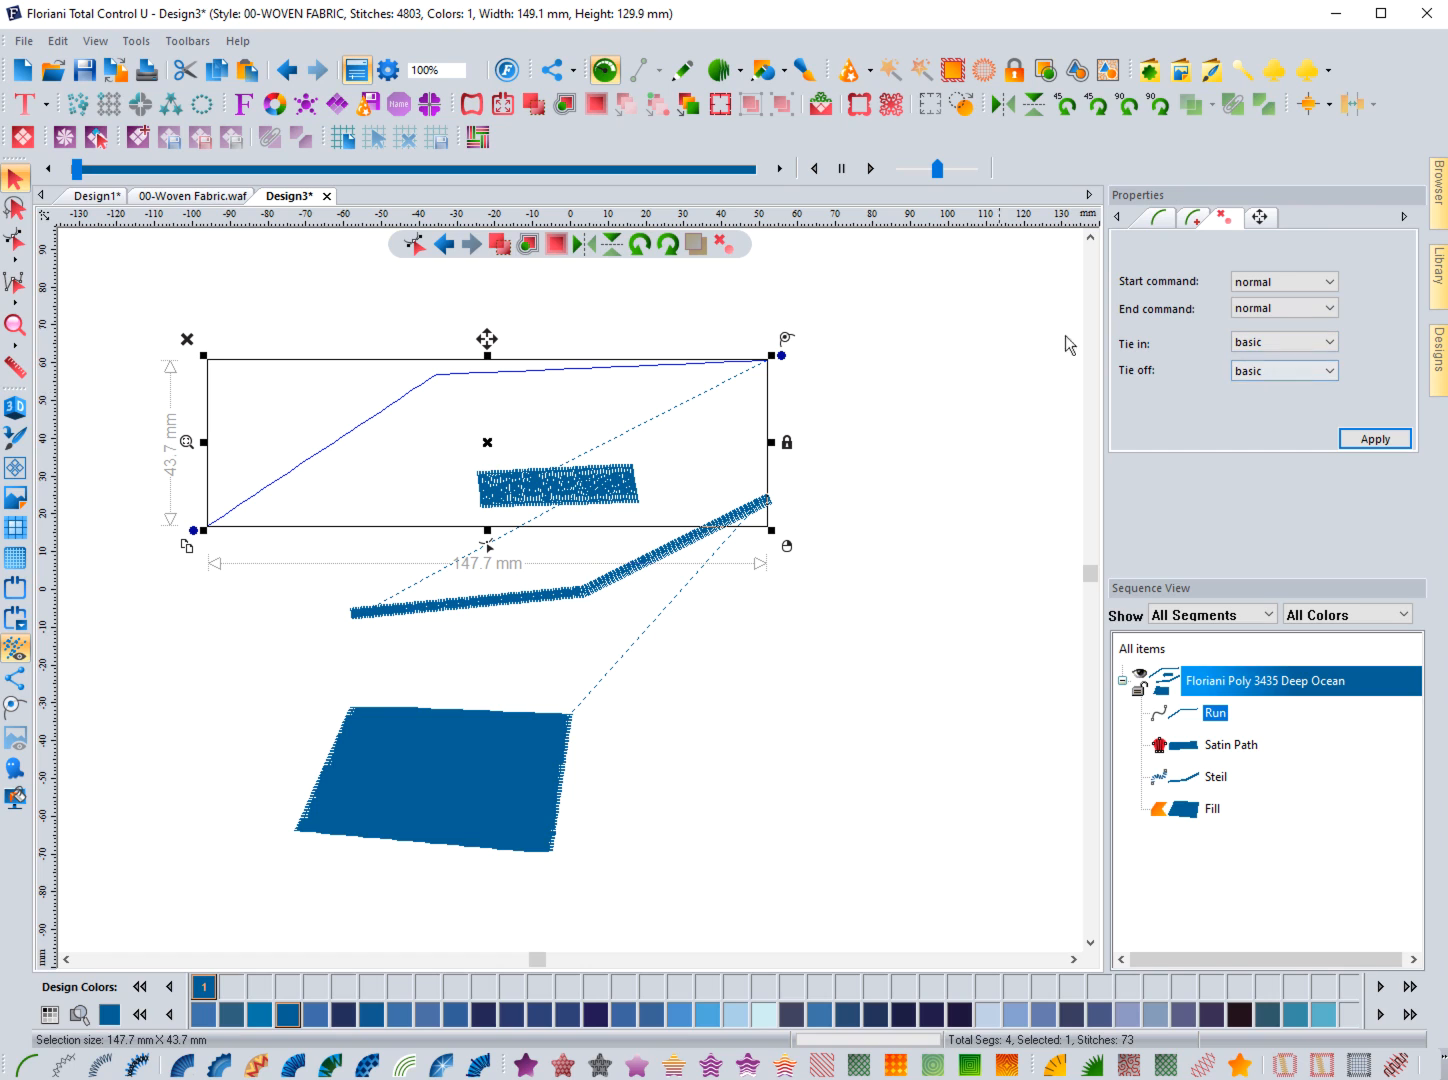
pyautogui.click(902, 317)
pyautogui.click(618, 476)
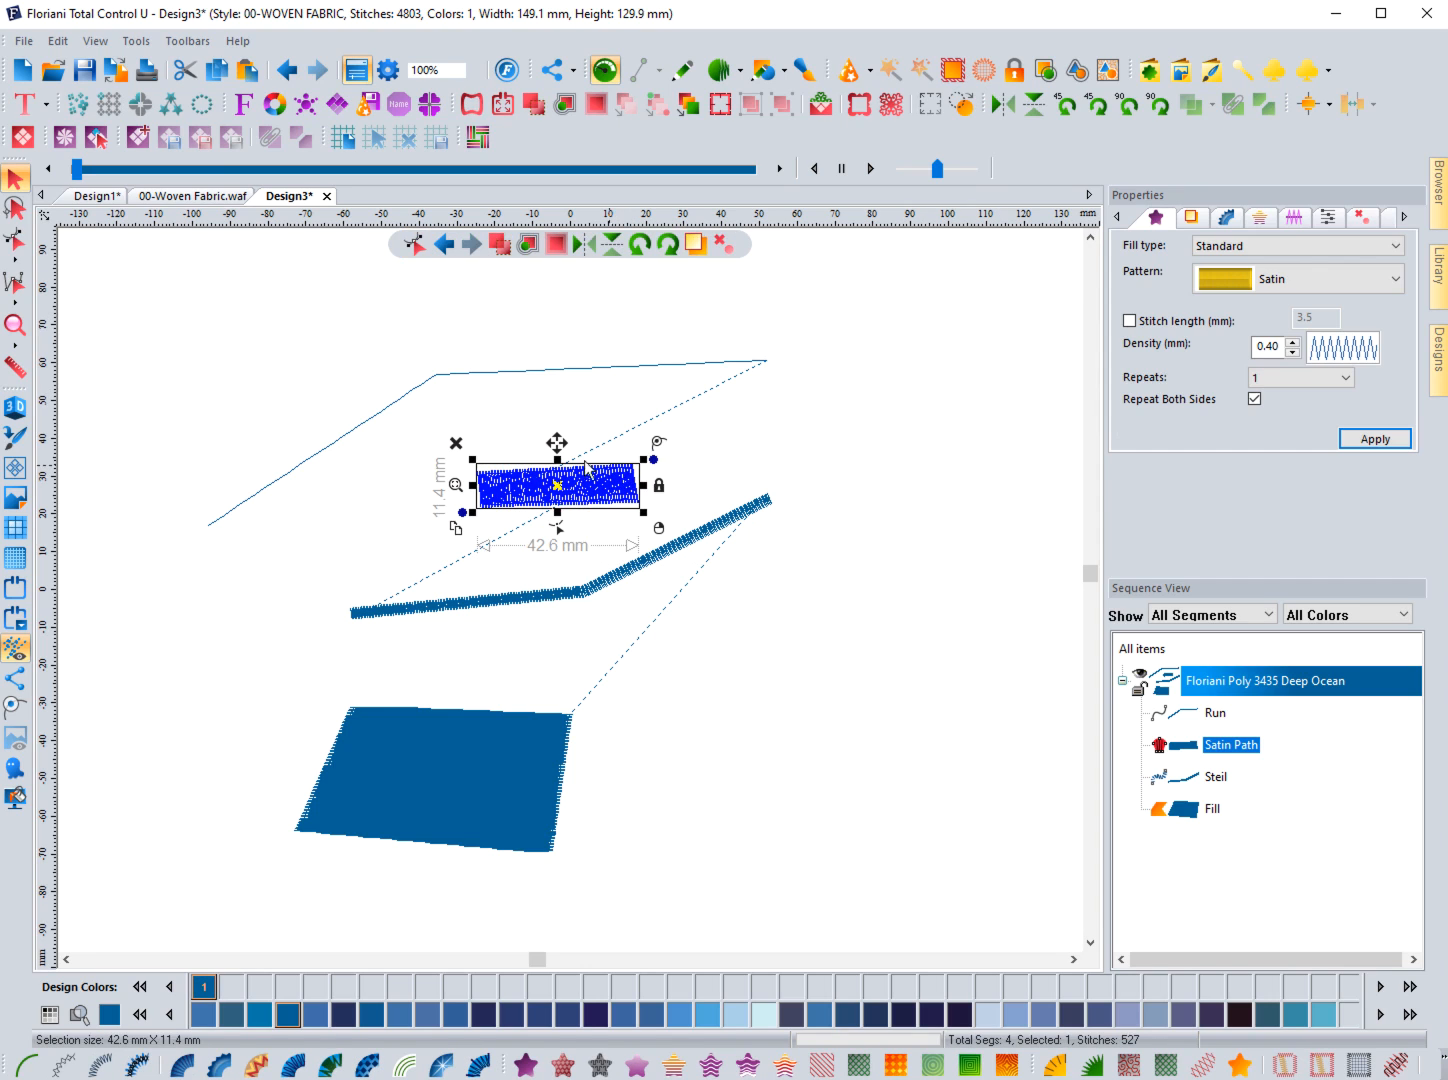
pyautogui.click(186, 197)
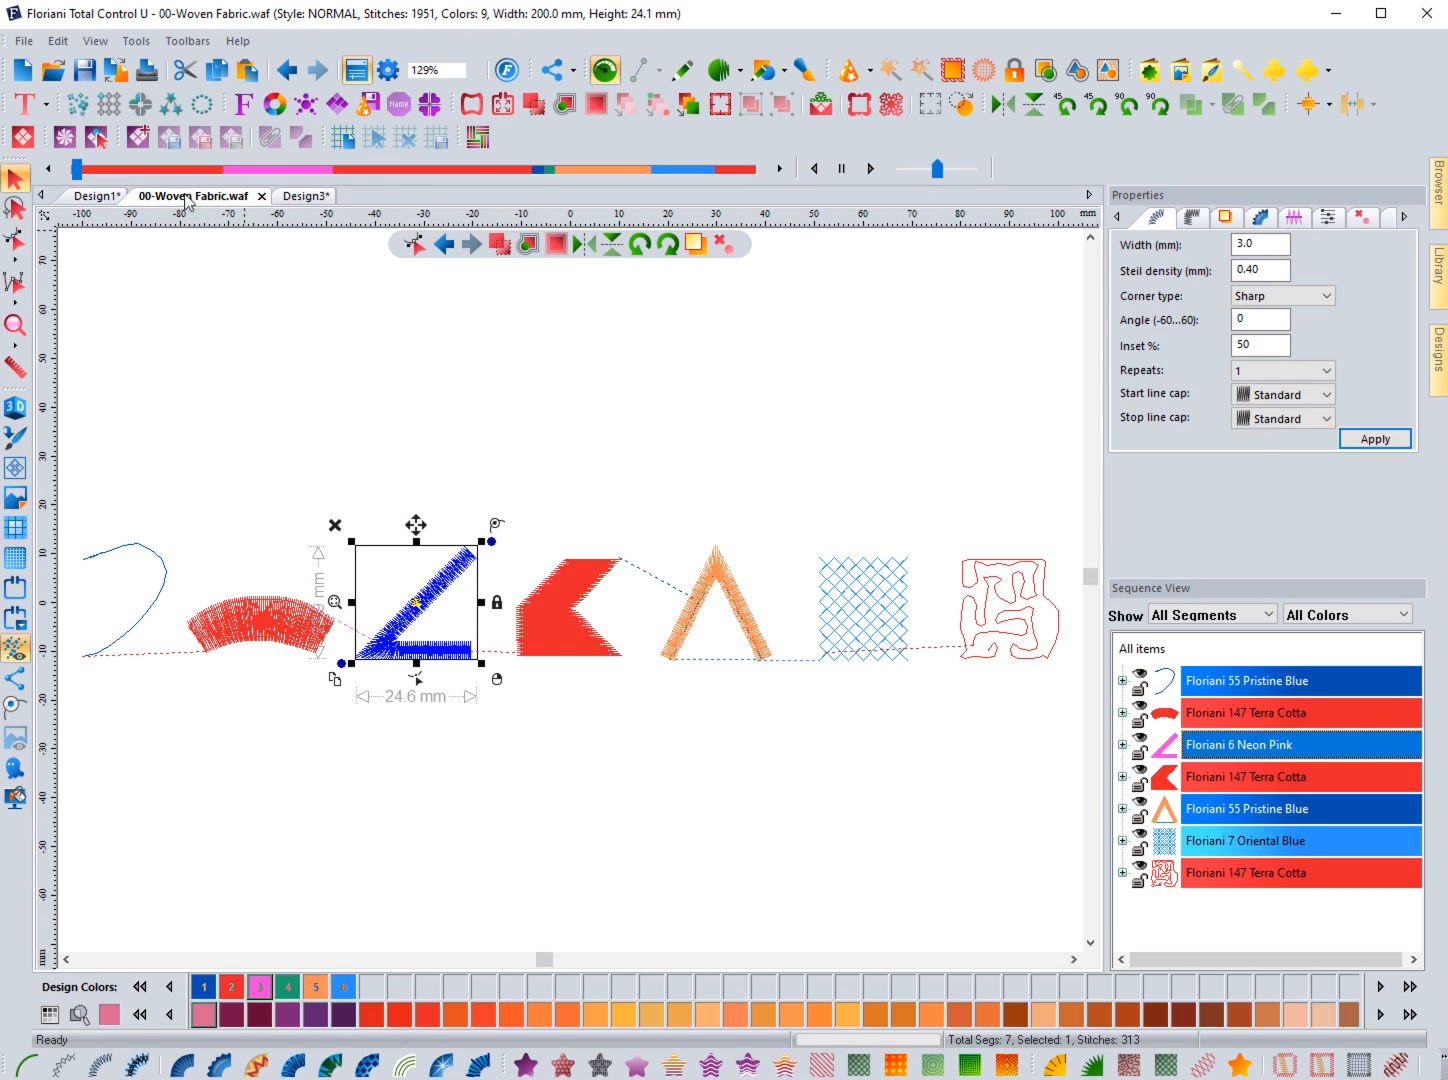
# - Check the tie in and tie off of the style sheet's blue run, and return to Design3
pyautogui.click(169, 586)
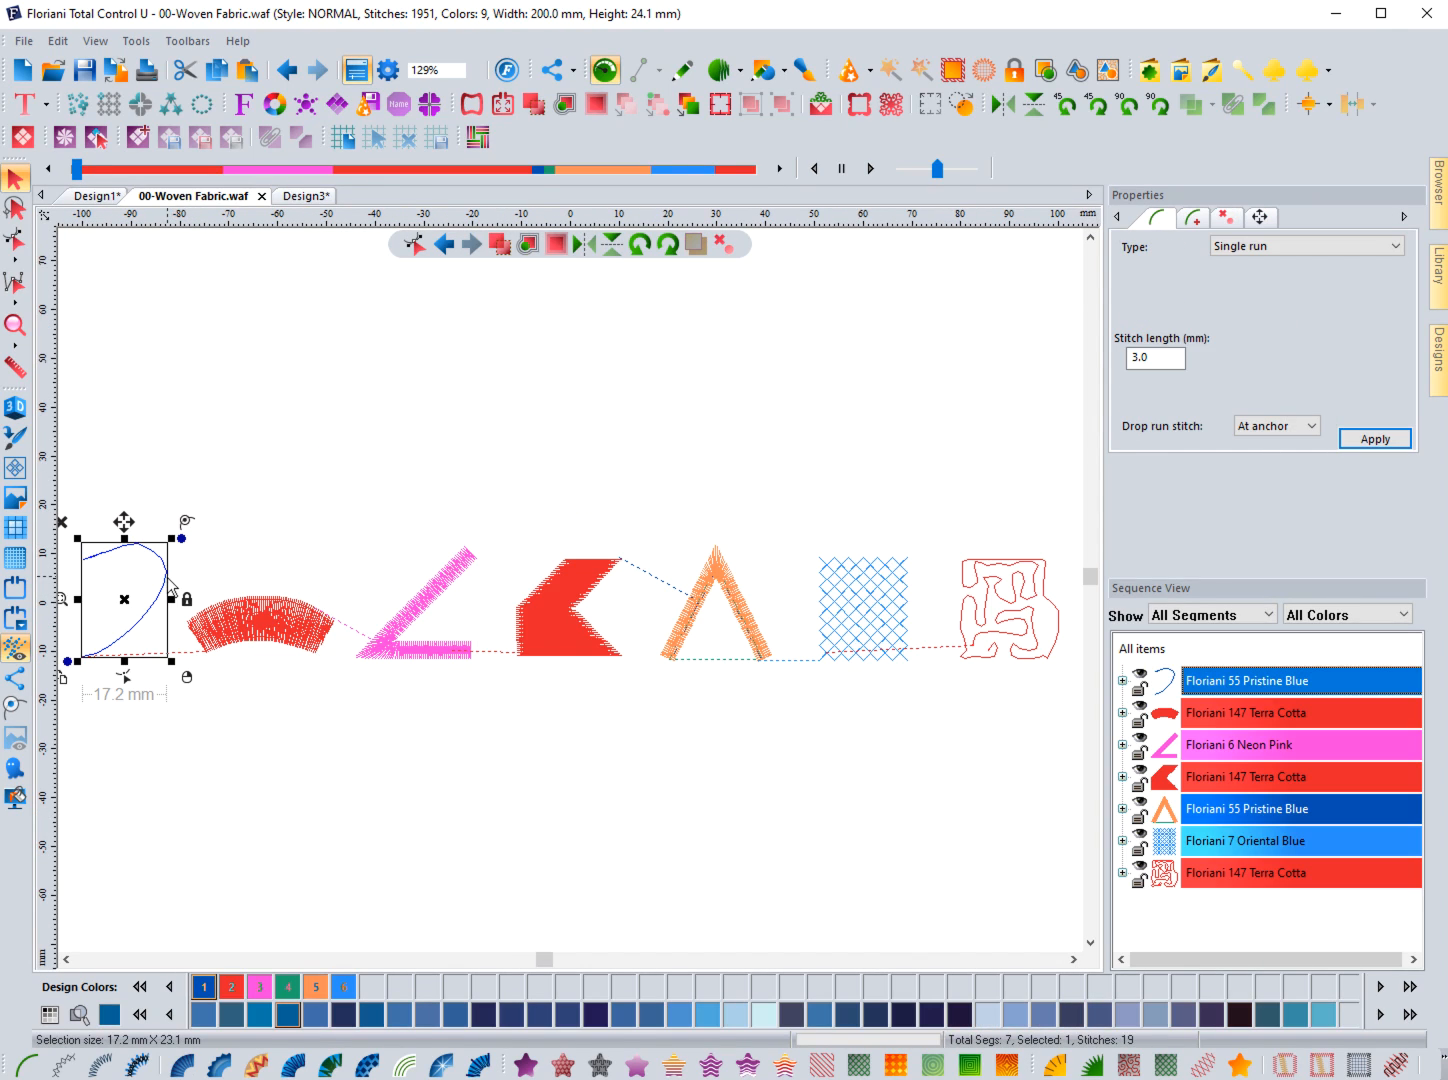
pyautogui.click(1230, 218)
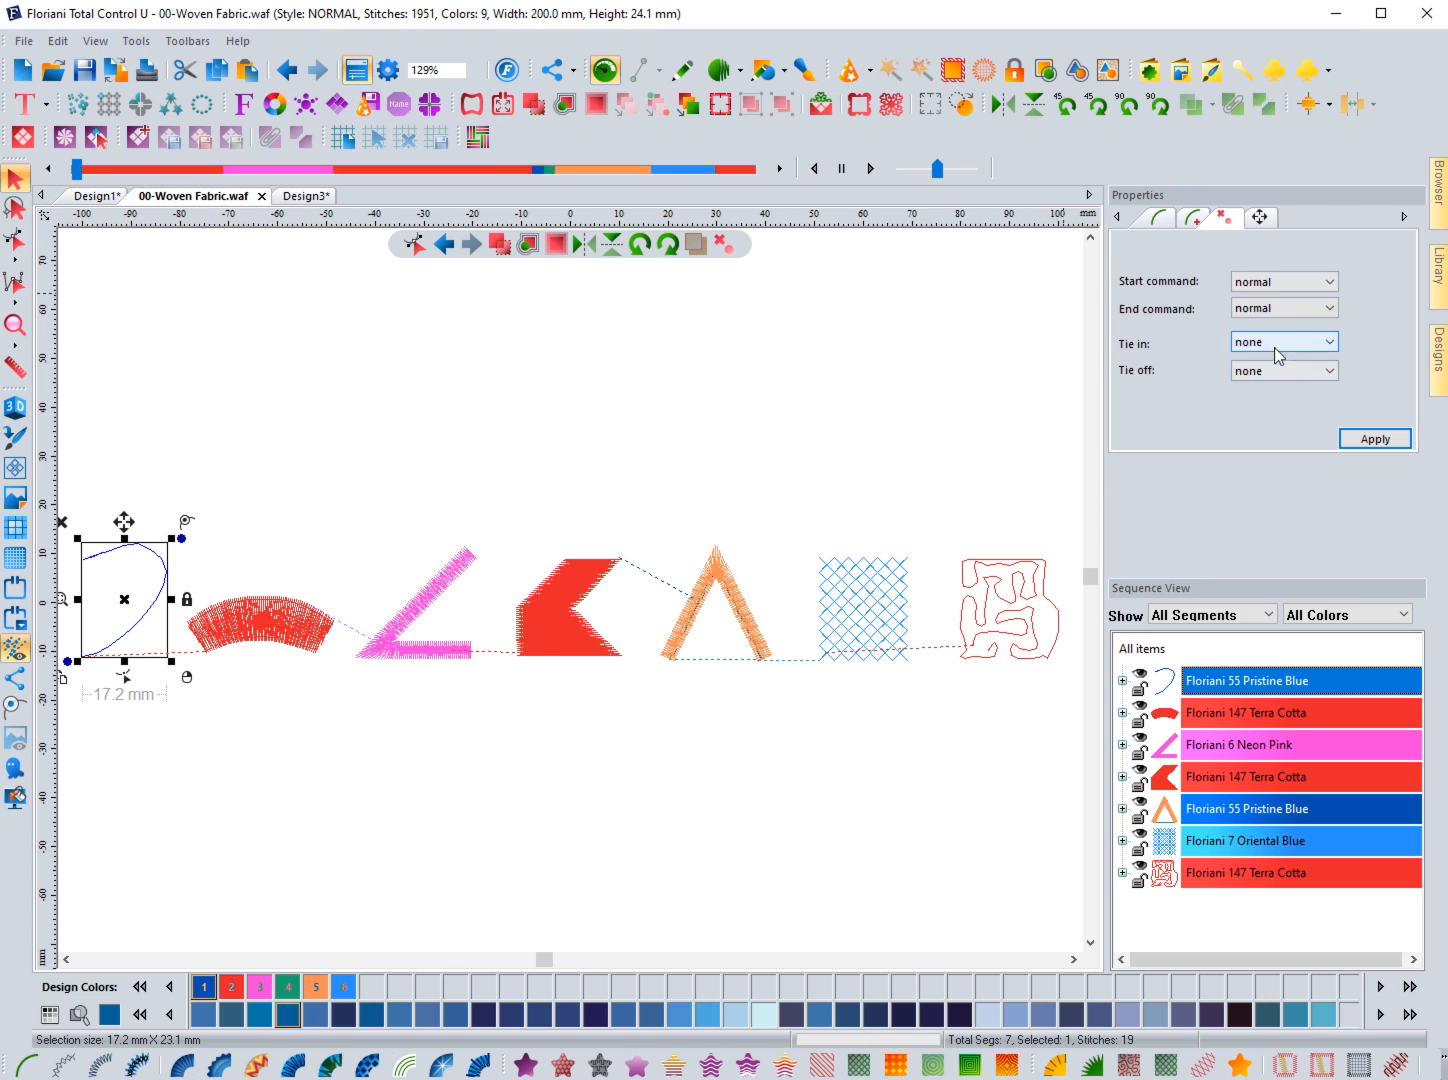
pyautogui.click(310, 200)
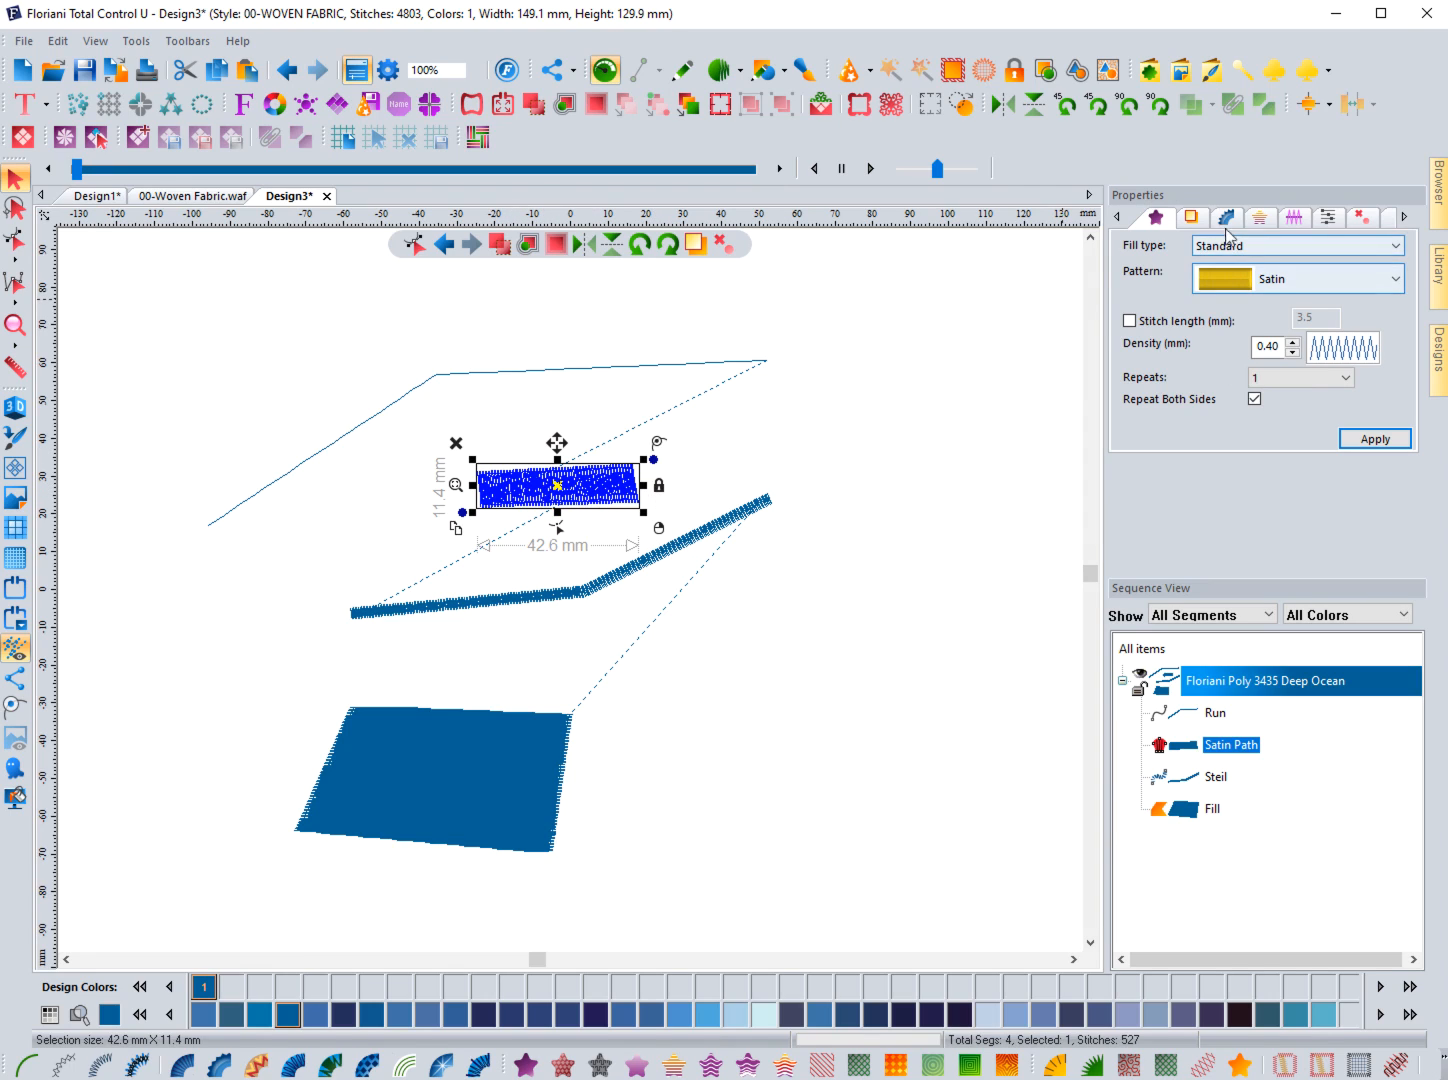
# - Check the satin path's underlay, density, pull and push compensation, and its tie in and tie off
pyautogui.click(1191, 219)
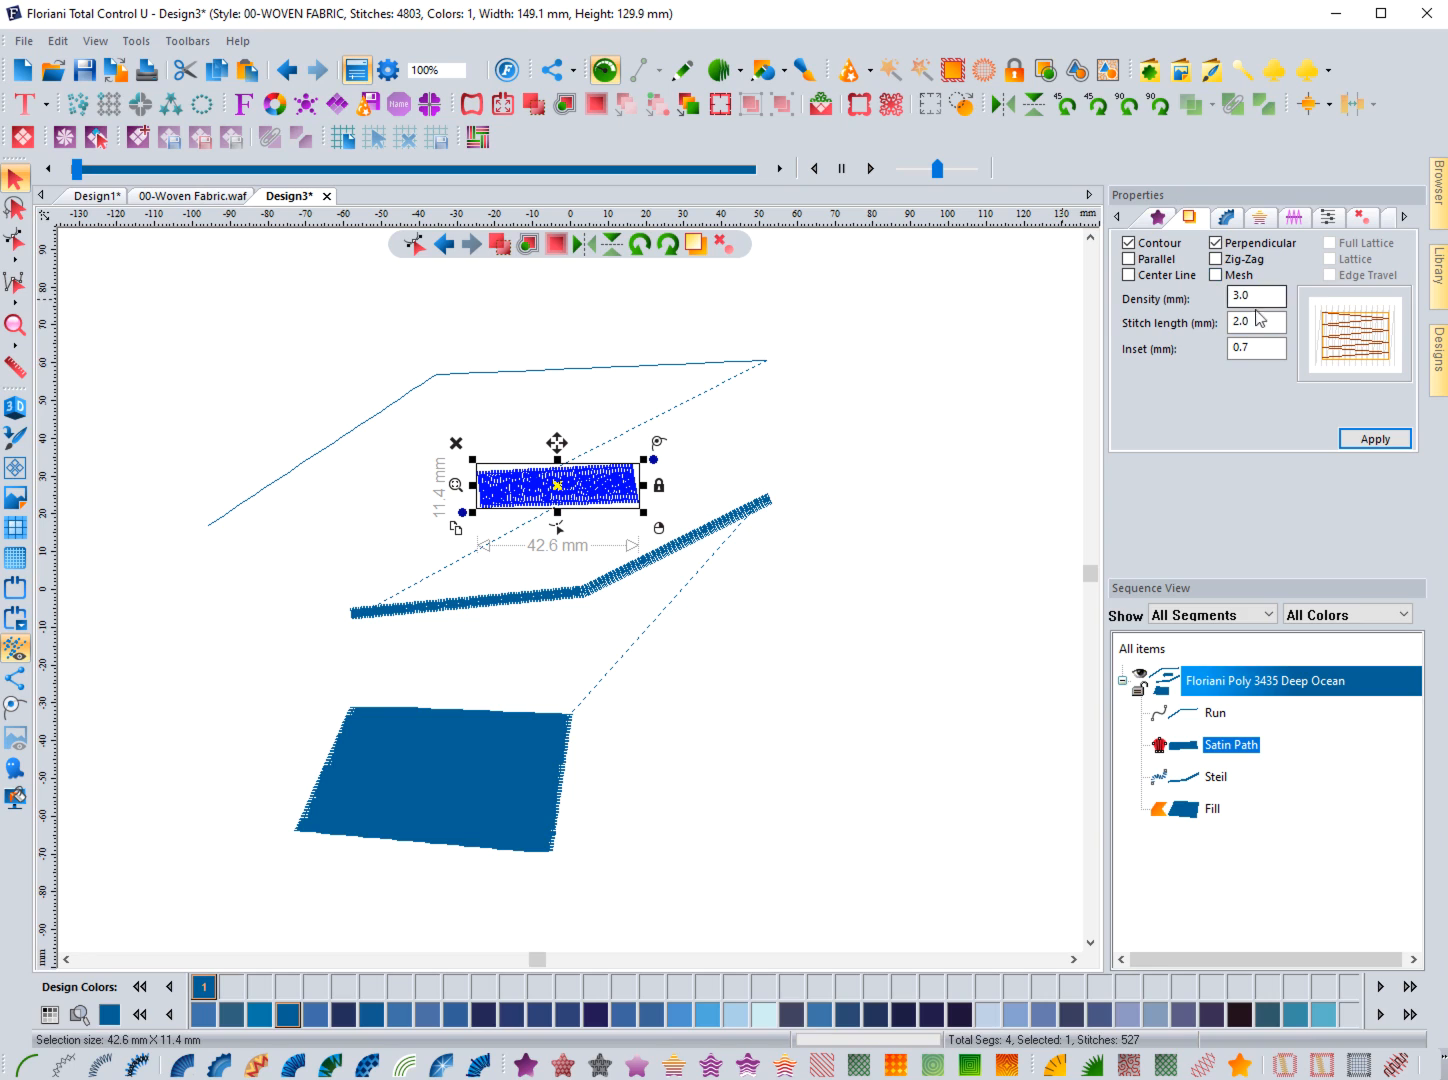
pyautogui.click(1158, 218)
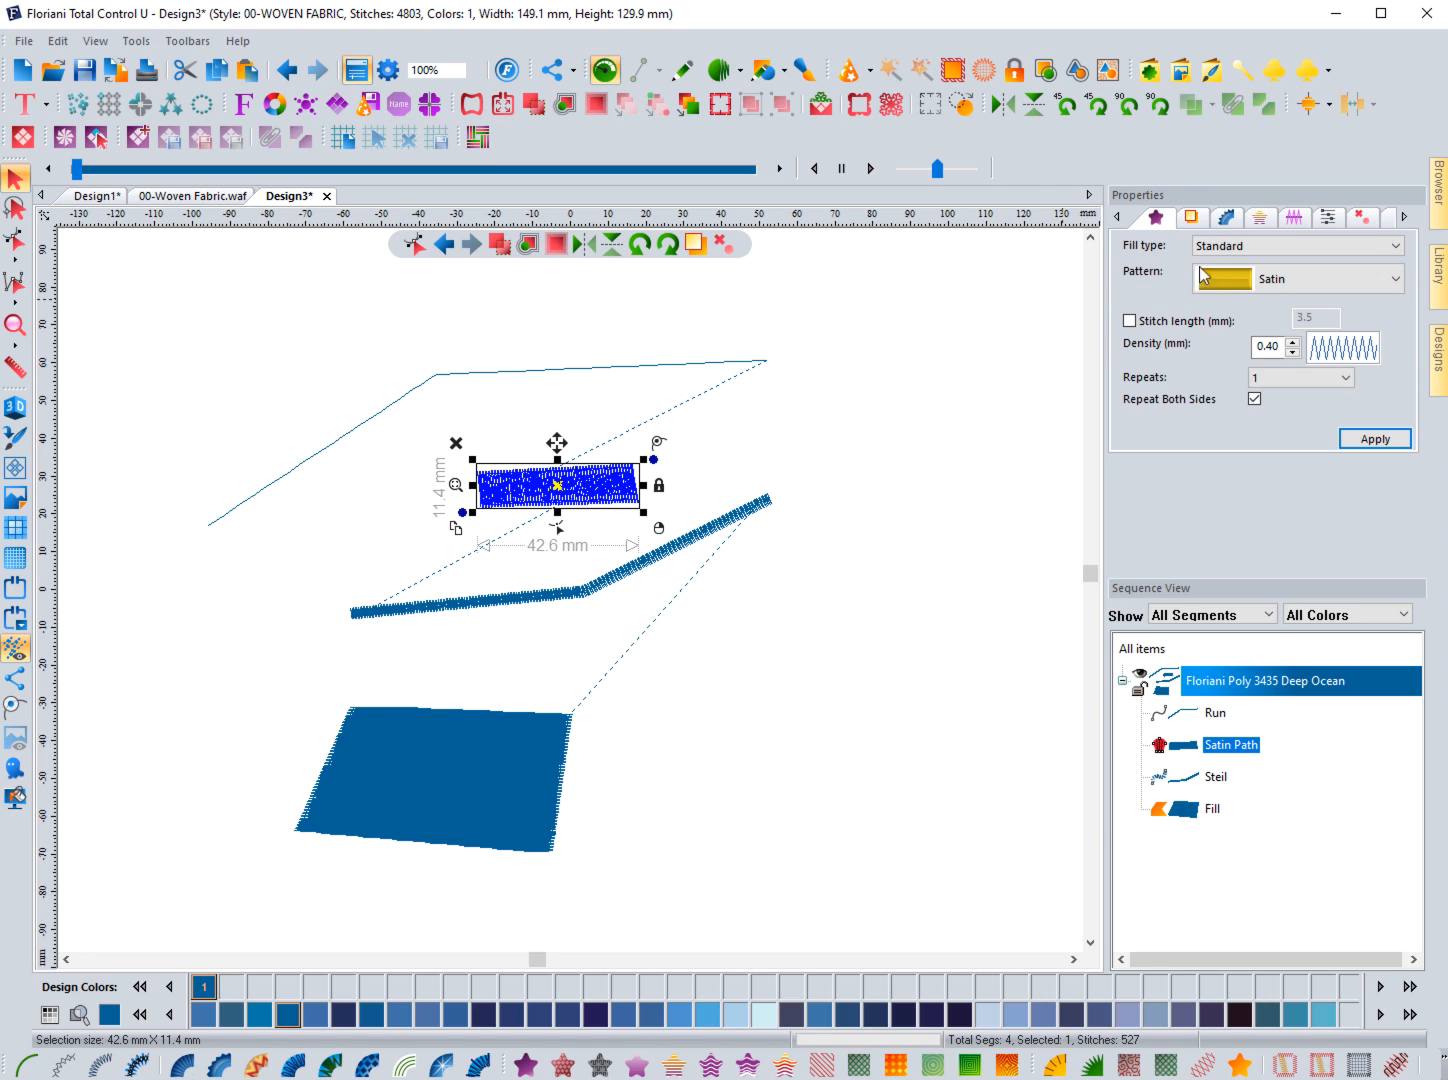
pyautogui.click(1191, 218)
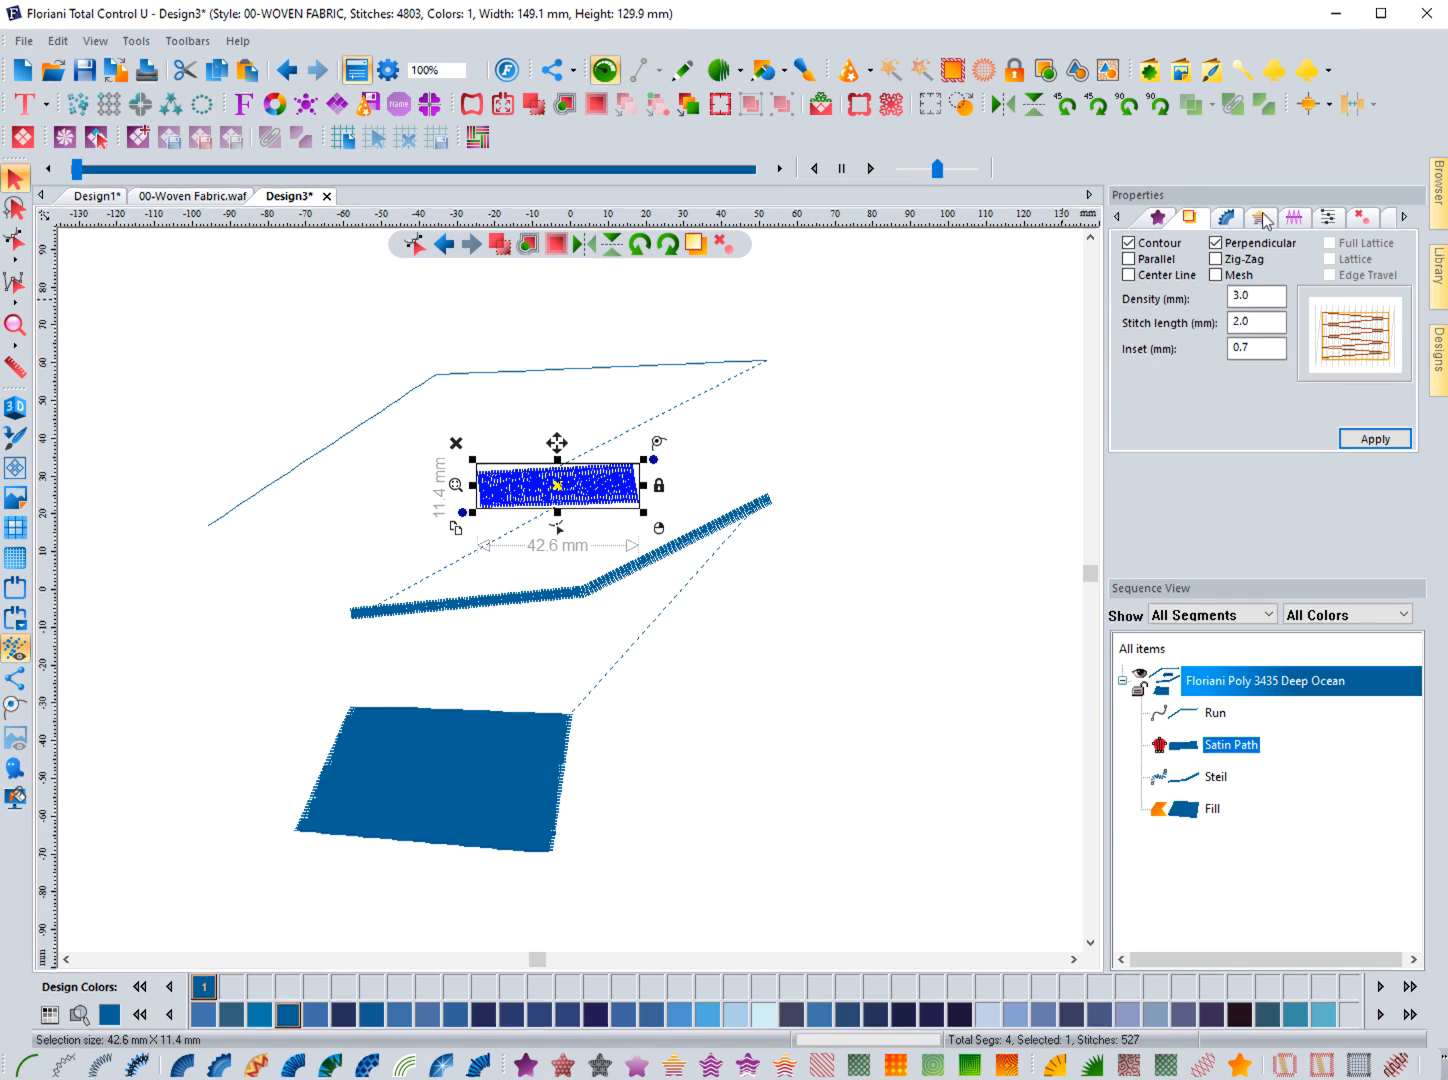
pyautogui.click(1291, 219)
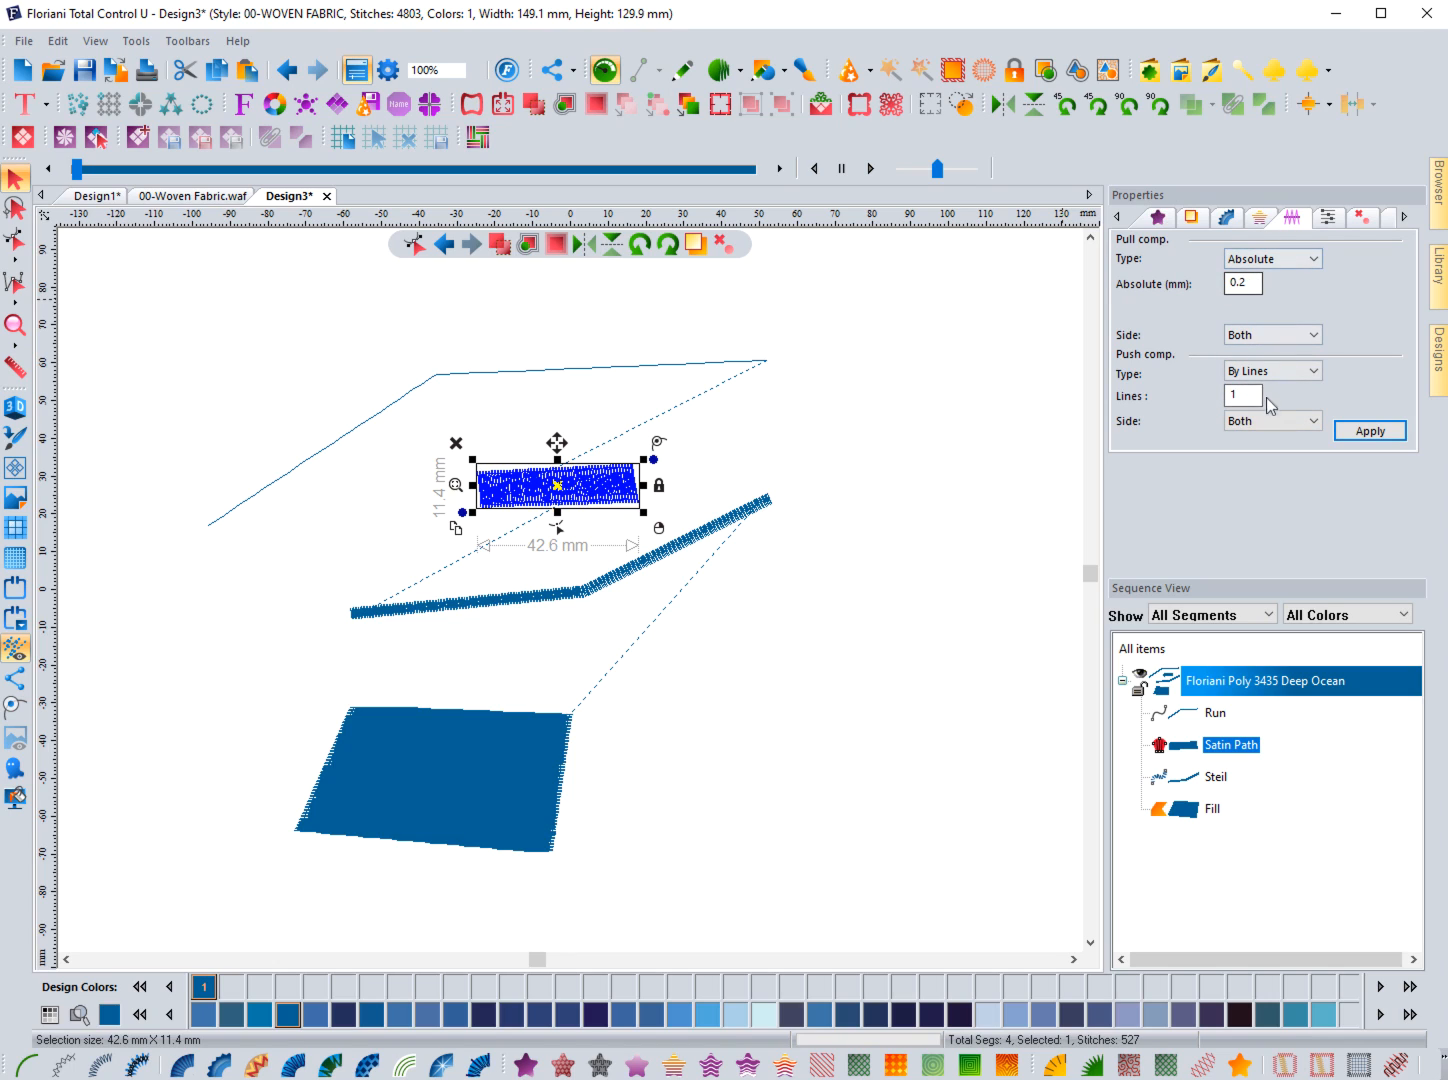
pyautogui.click(1359, 221)
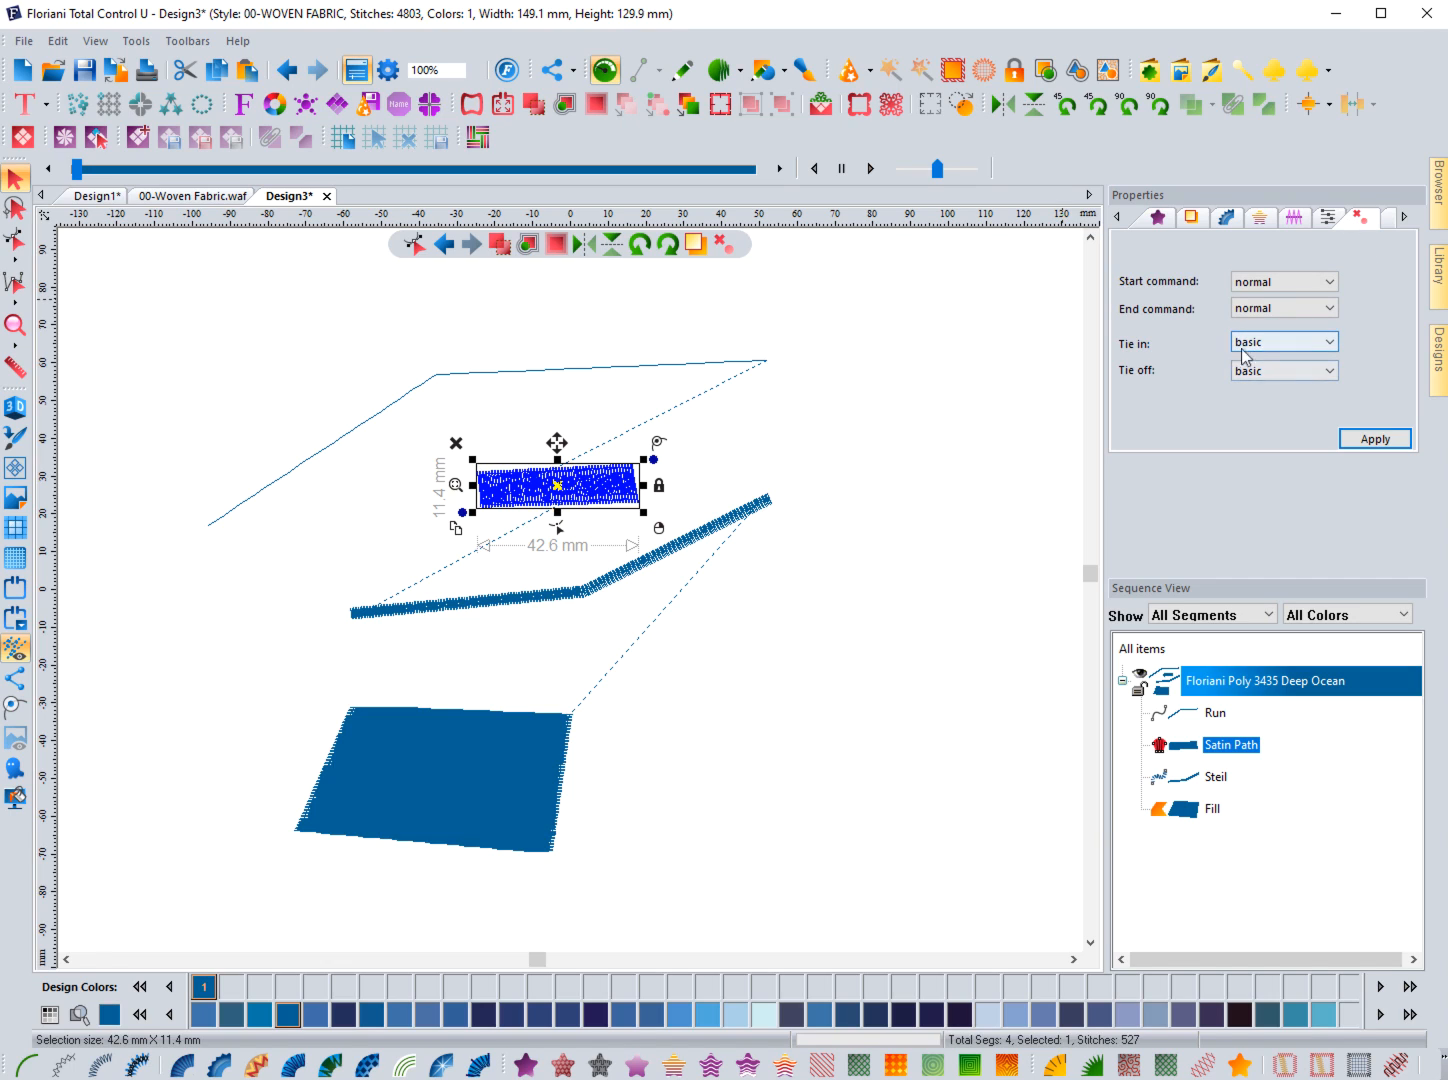
pyautogui.click(842, 468)
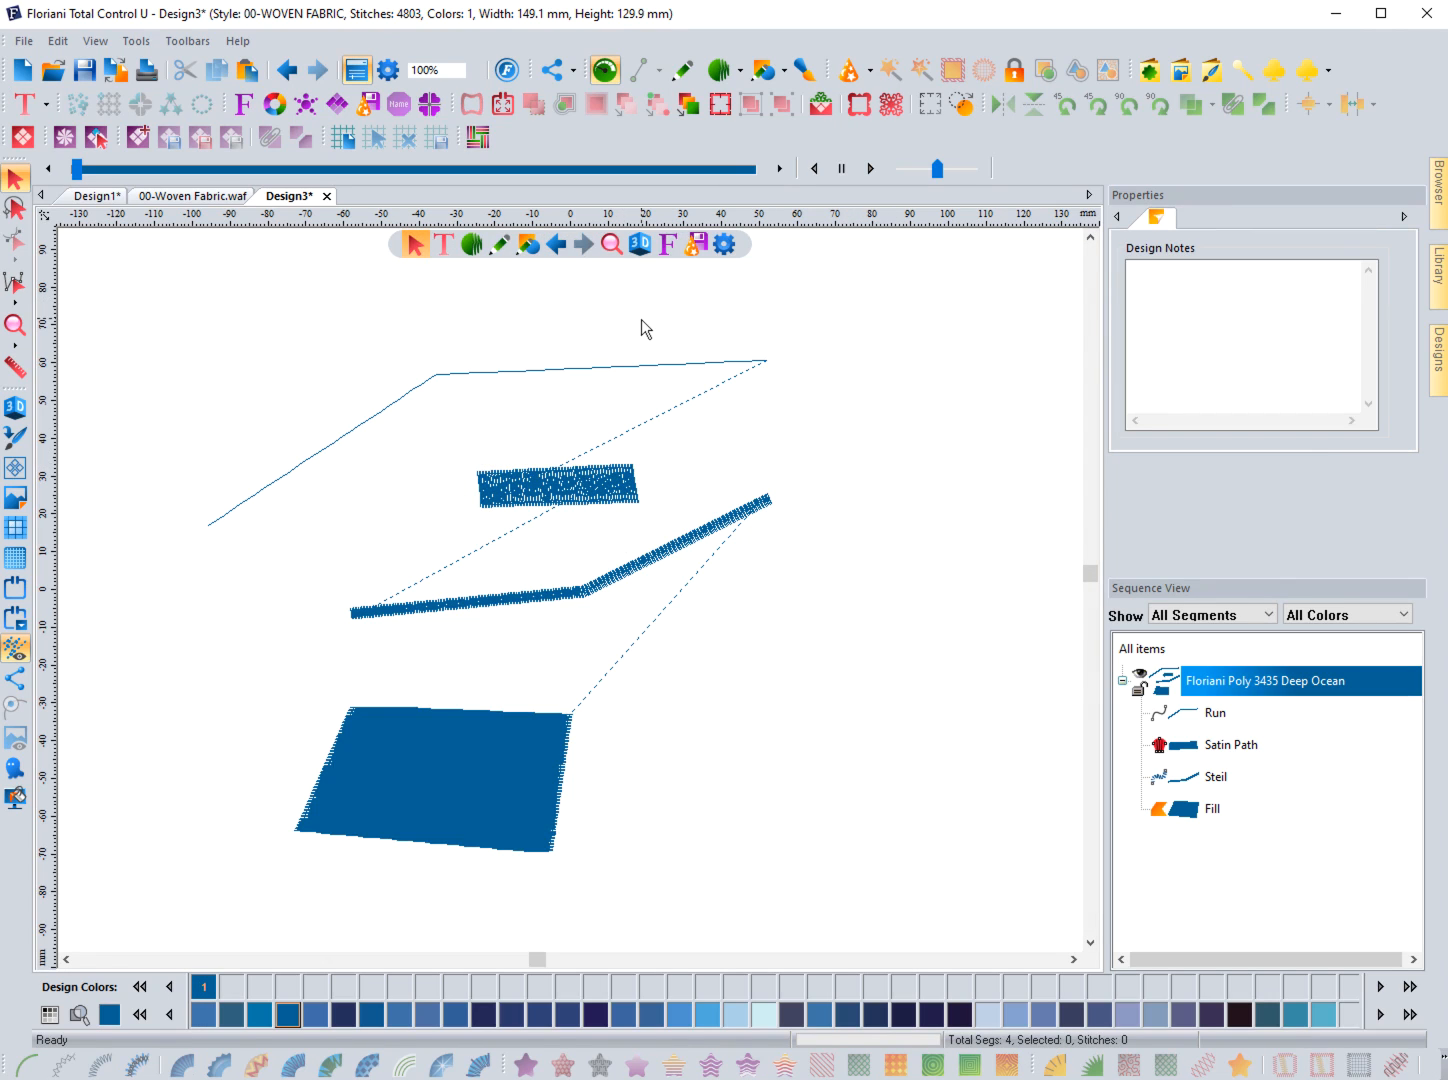
# - Show the grid in Design3 and turn on snapping to the grid
pyautogui.click(15, 528)
pyautogui.rightClick(233, 227)
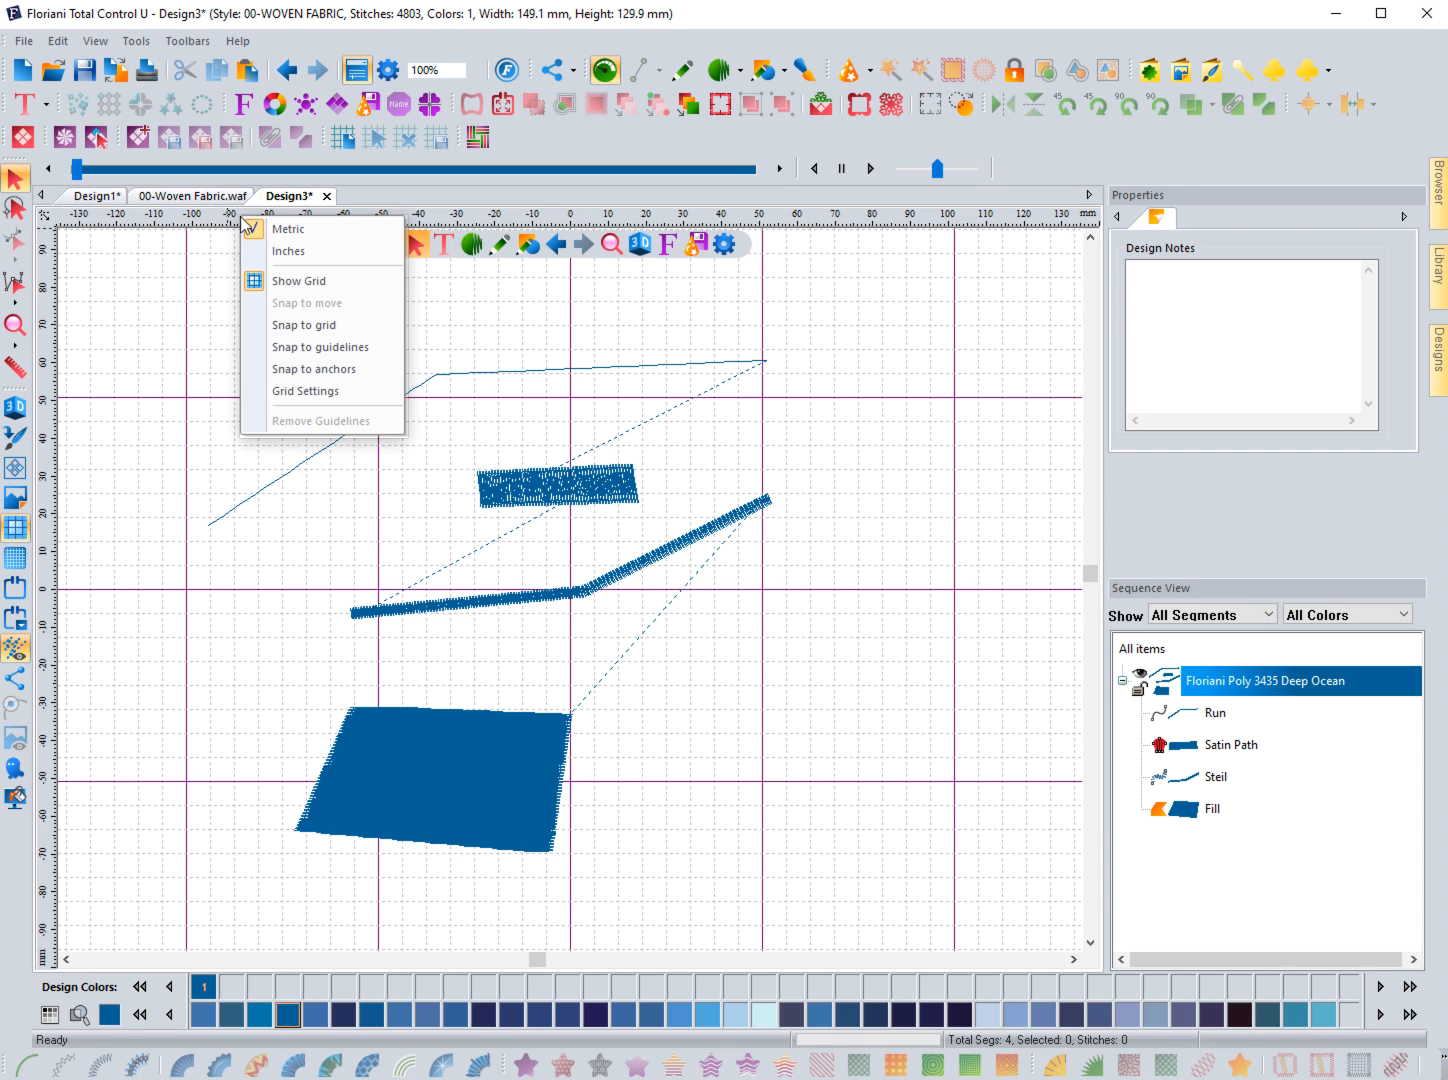
pyautogui.click(320, 326)
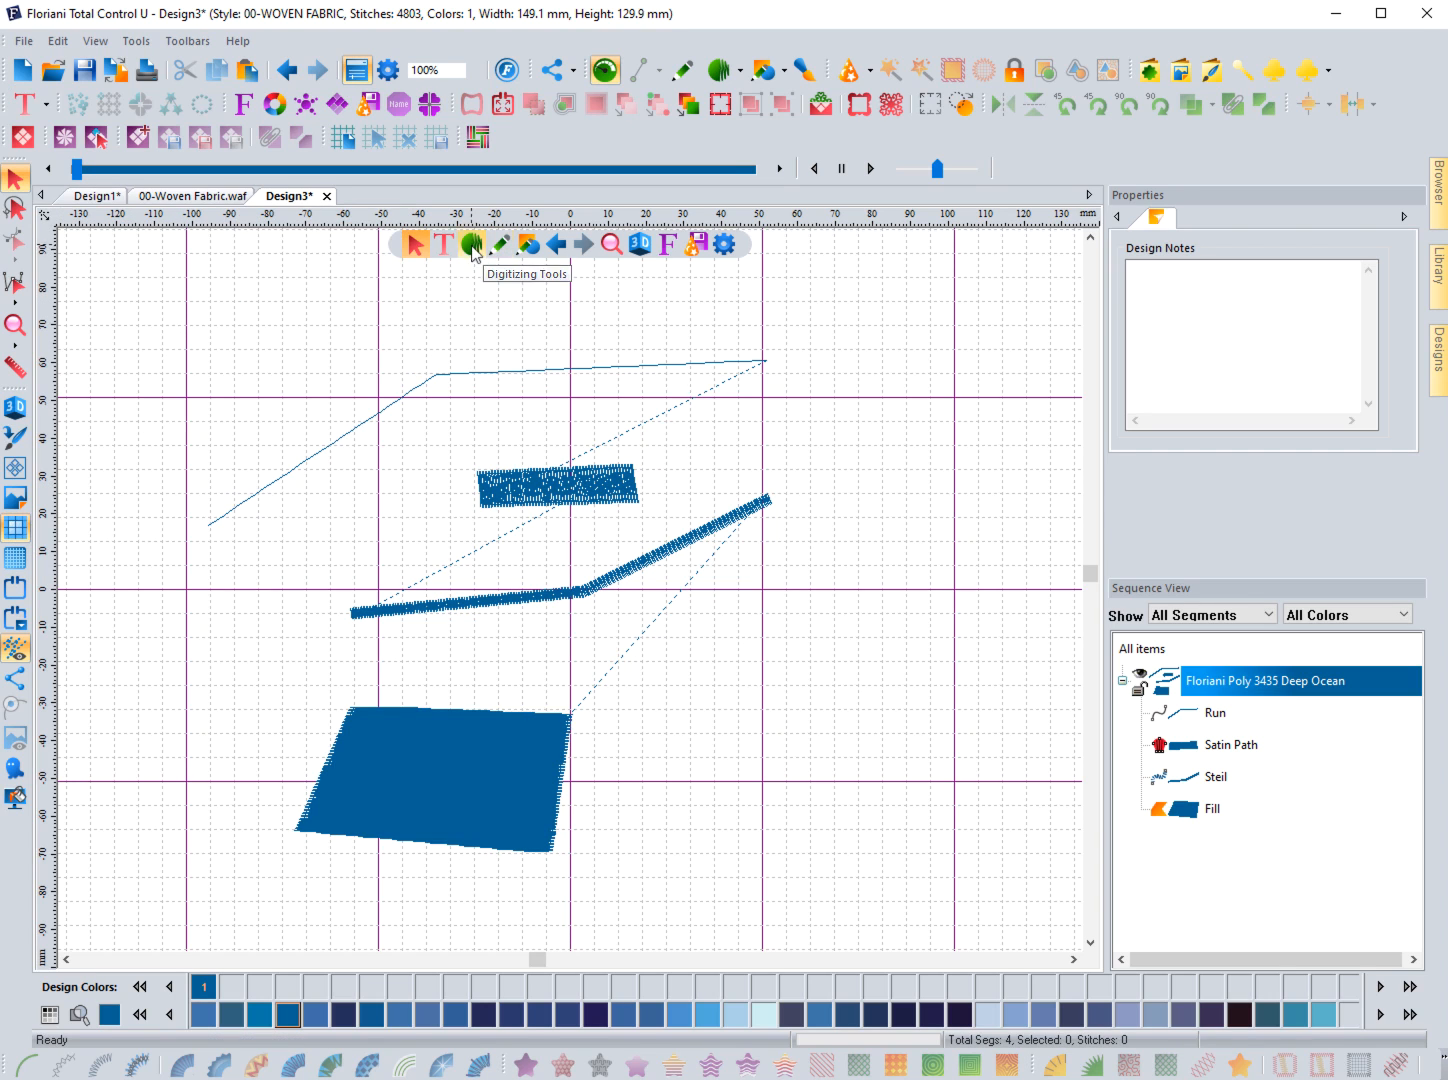
# - Digitize an upright satin path about 32 mm long and 6.3 mm wide beside the lower end of the run
pyautogui.click(472, 245)
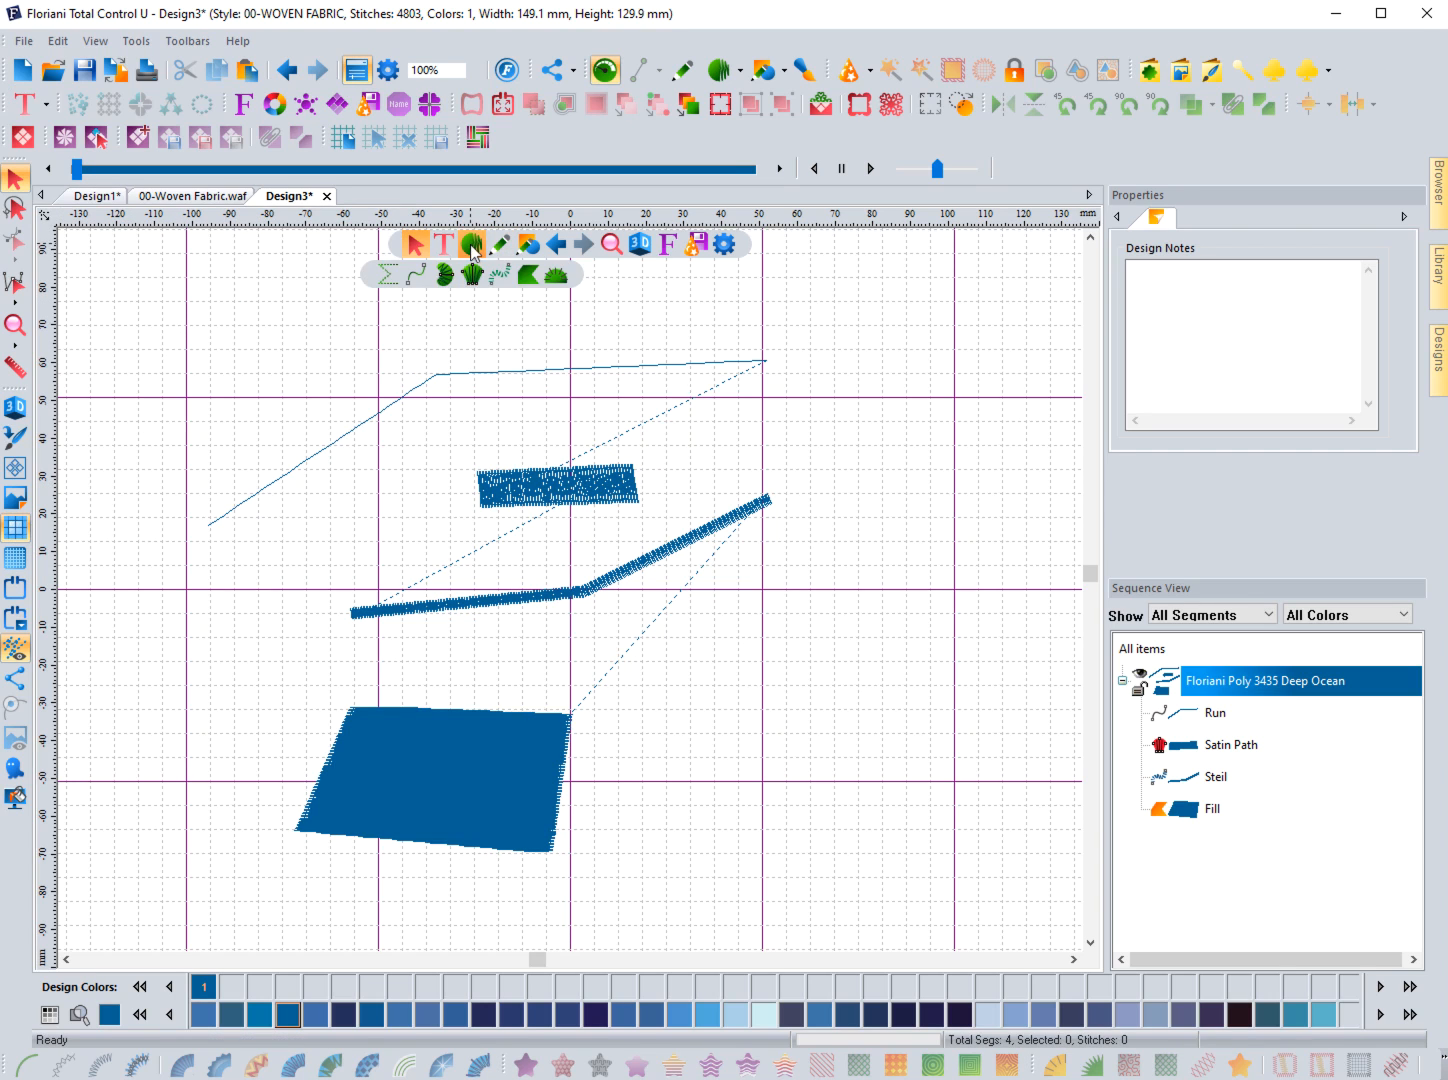
pyautogui.click(210, 373)
pyautogui.click(233, 373)
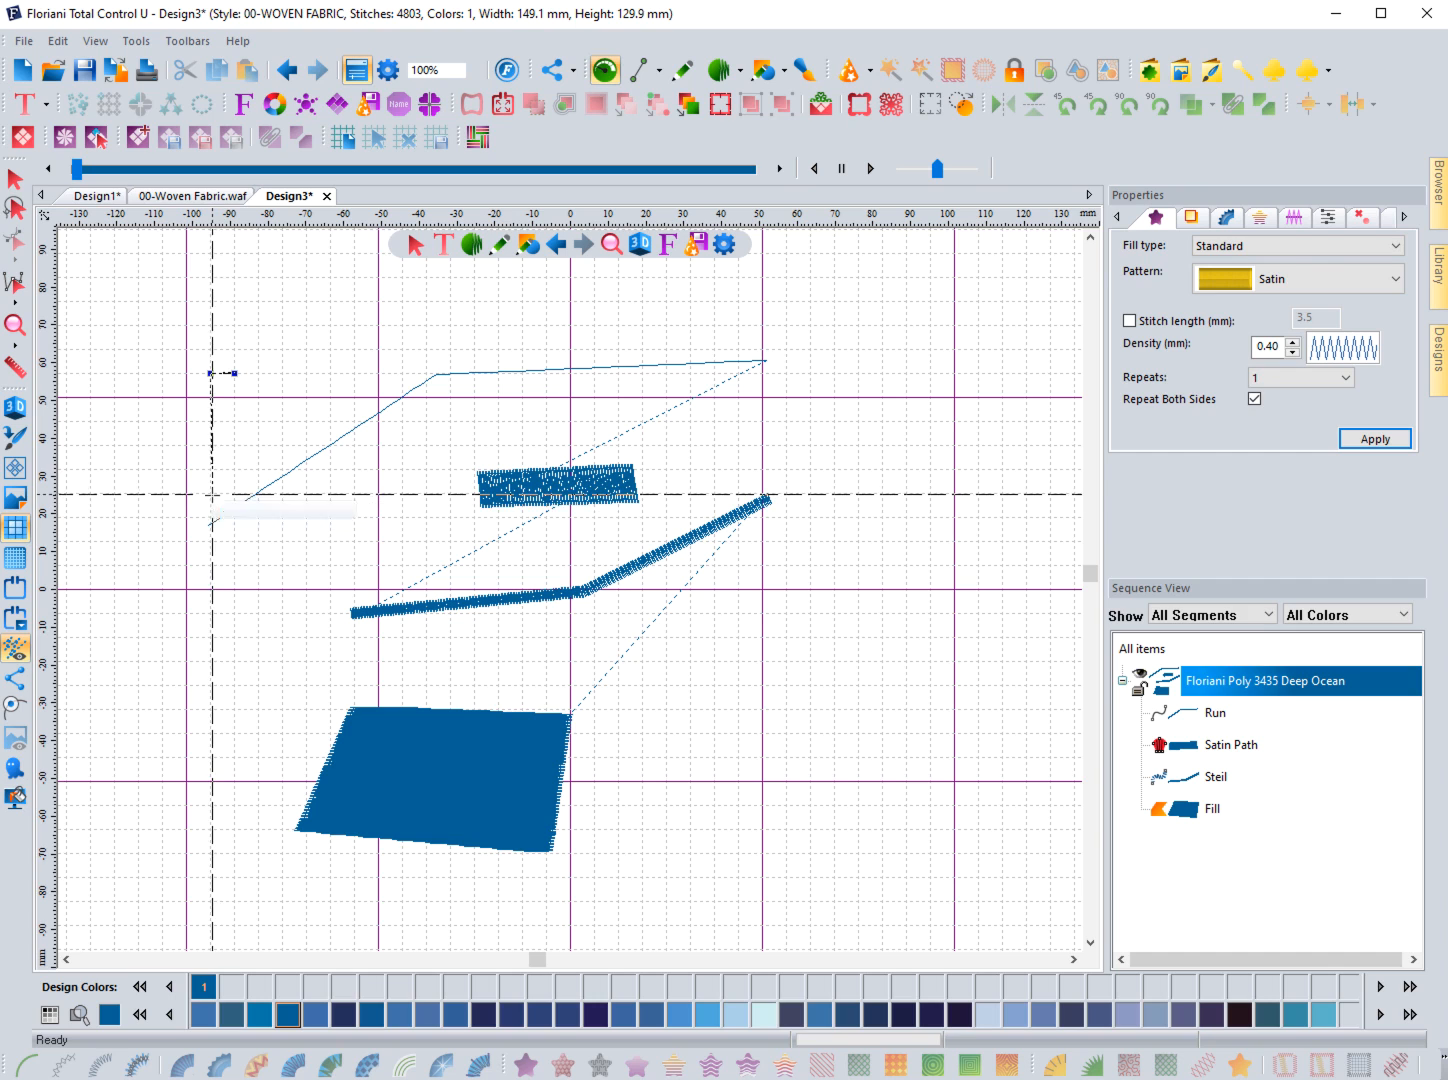
pyautogui.click(211, 494)
pyautogui.click(233, 492)
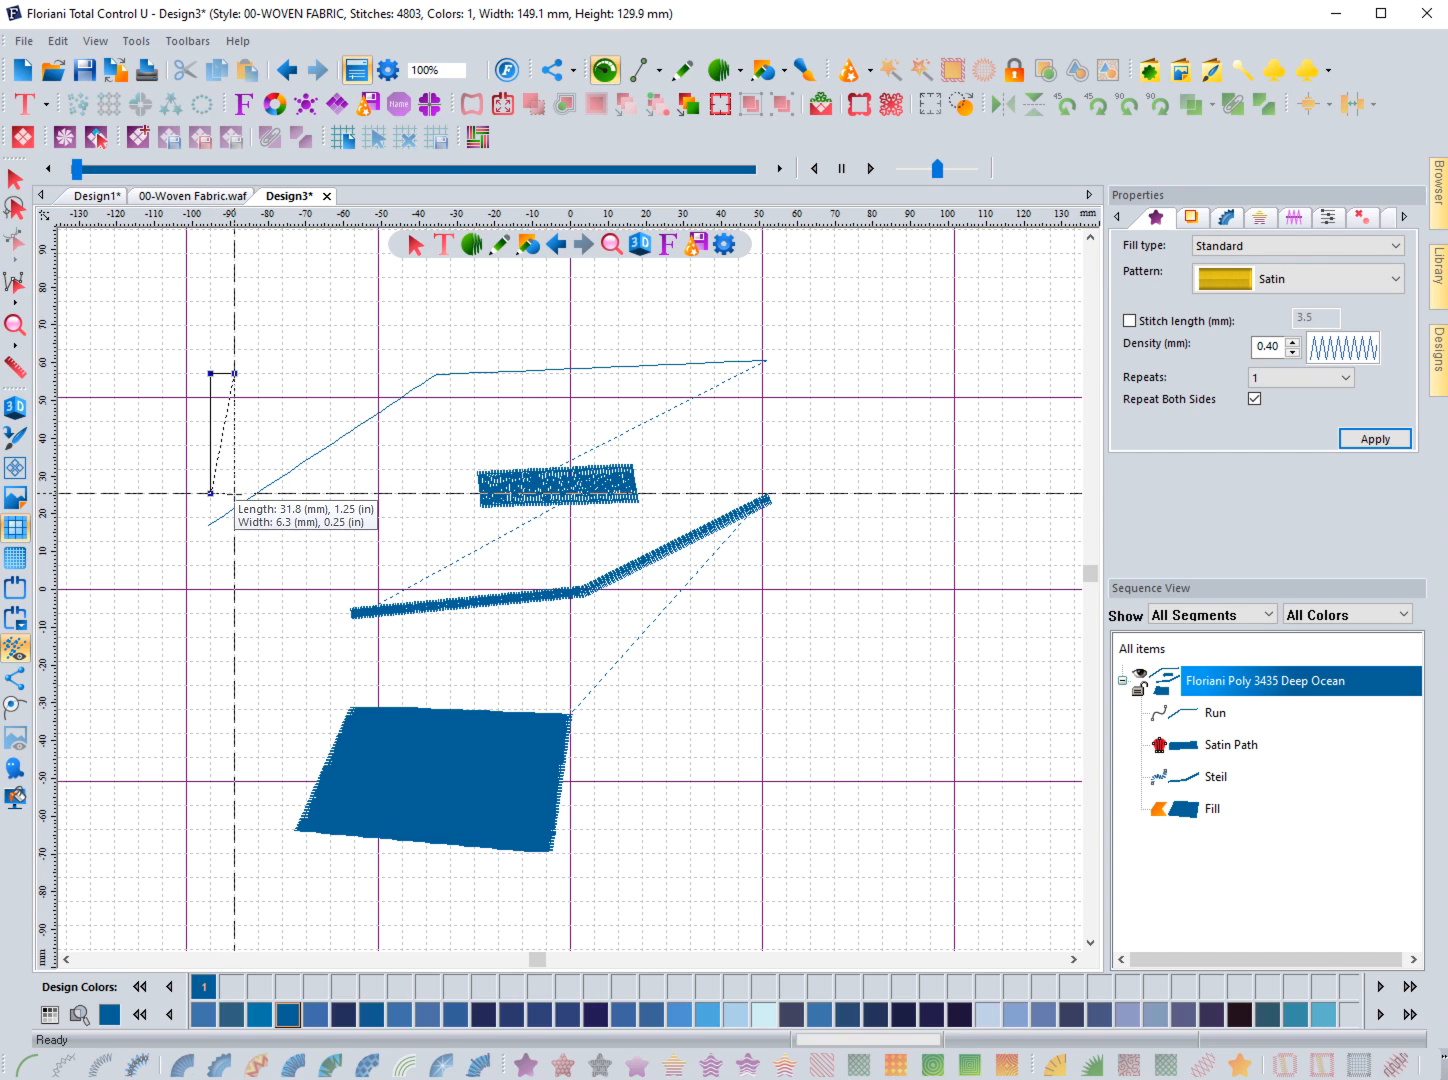
pyautogui.press('Return')
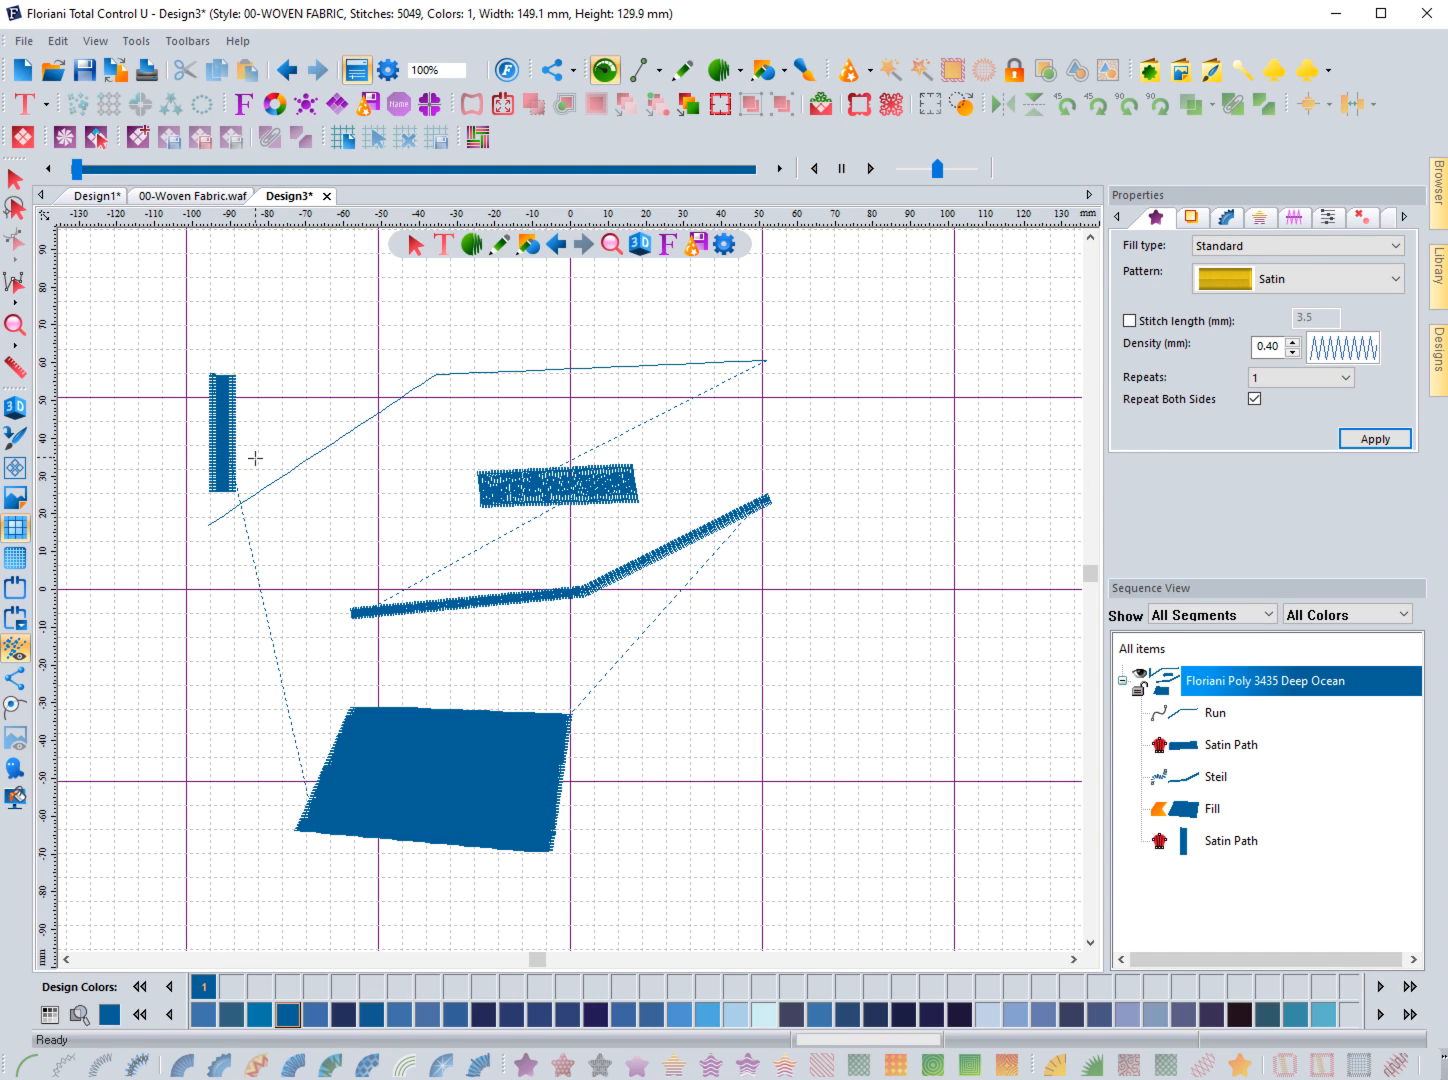
# - Move the upright satin path's entry and exit points along its sides, slightly inward from the two ends
pyautogui.click(15, 327)
pyautogui.moveTo(183, 362); pyautogui.dragTo(287, 530)
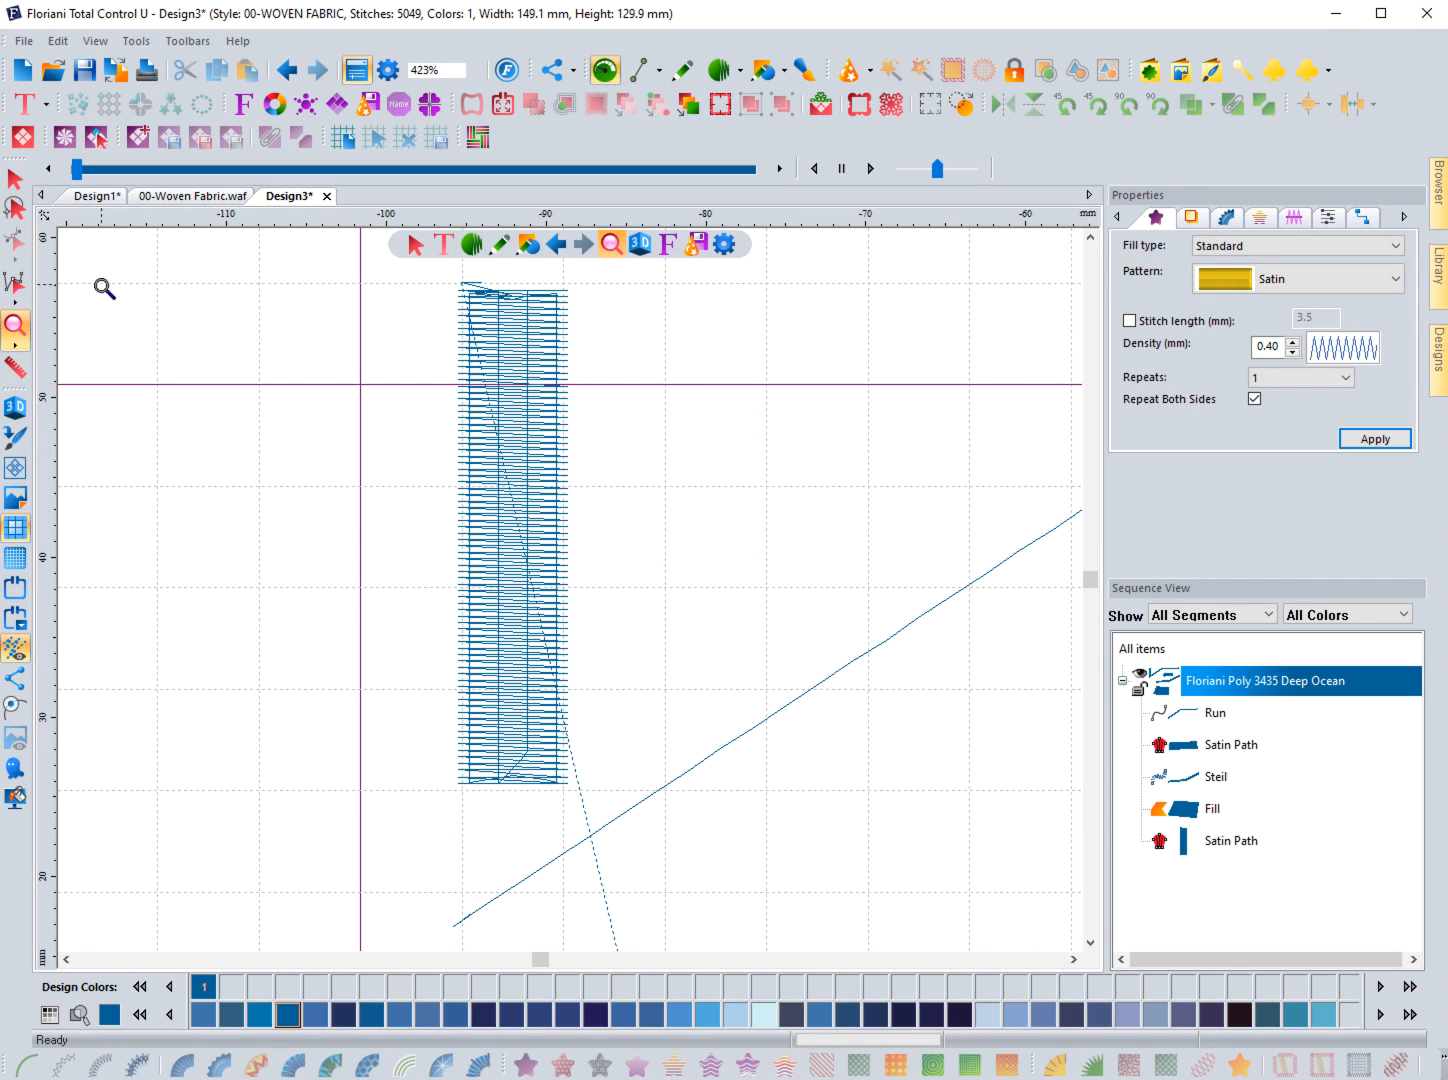
pyautogui.click(424, 252)
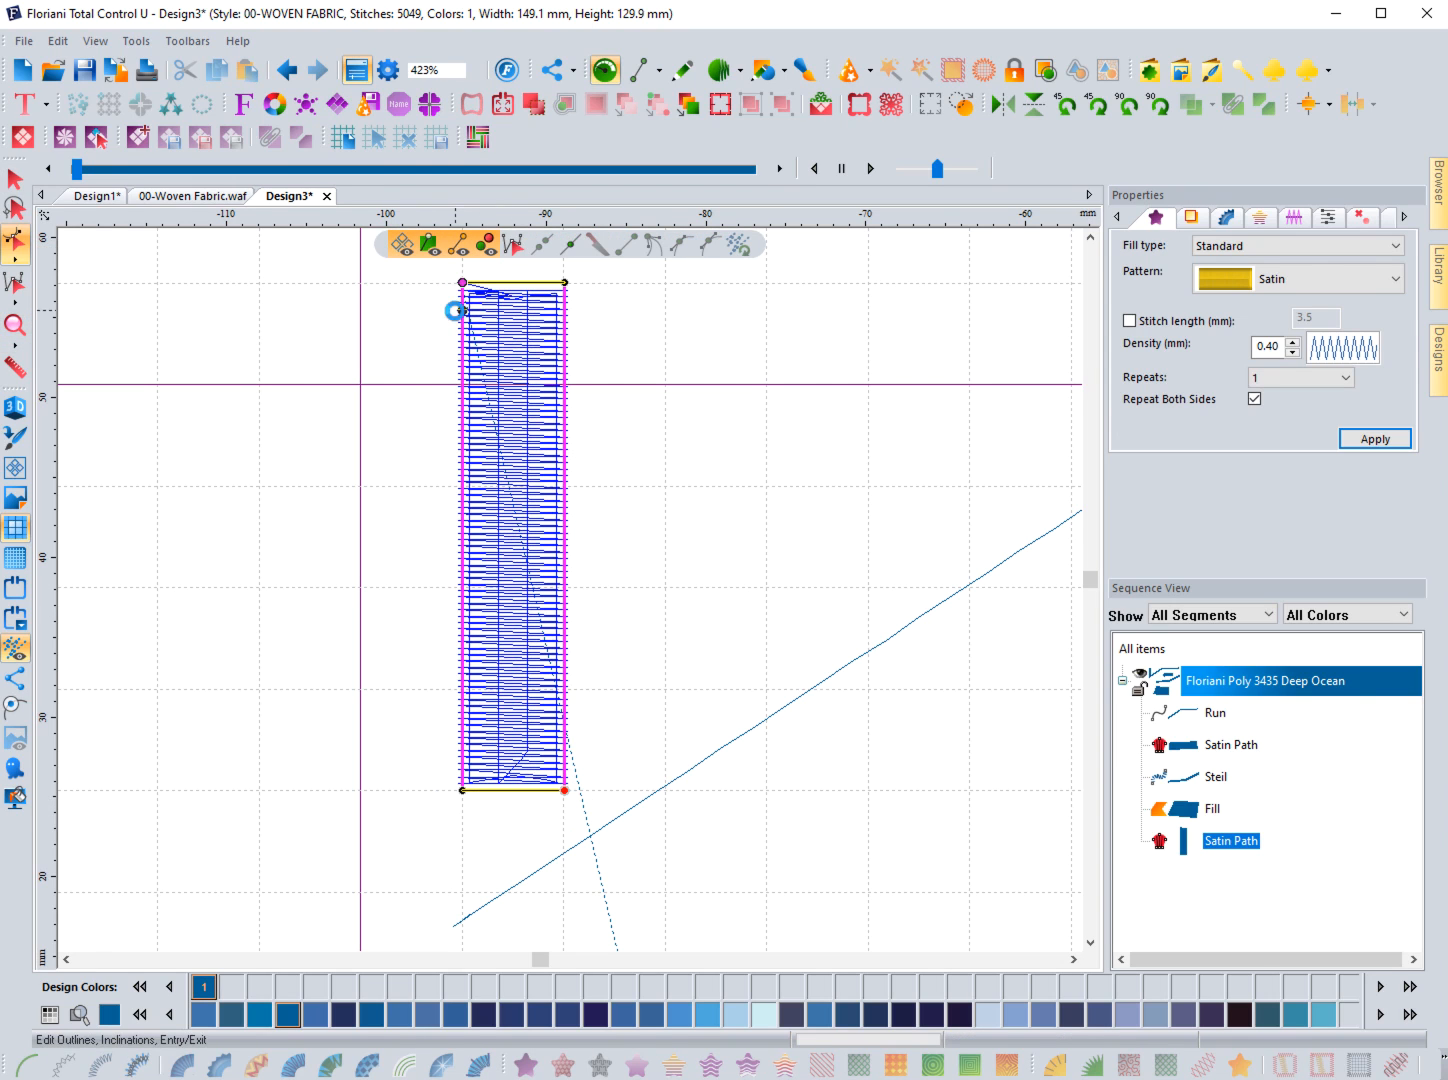
pyautogui.moveTo(564, 790); pyautogui.dragTo(567, 771)
pyautogui.click(381, 531)
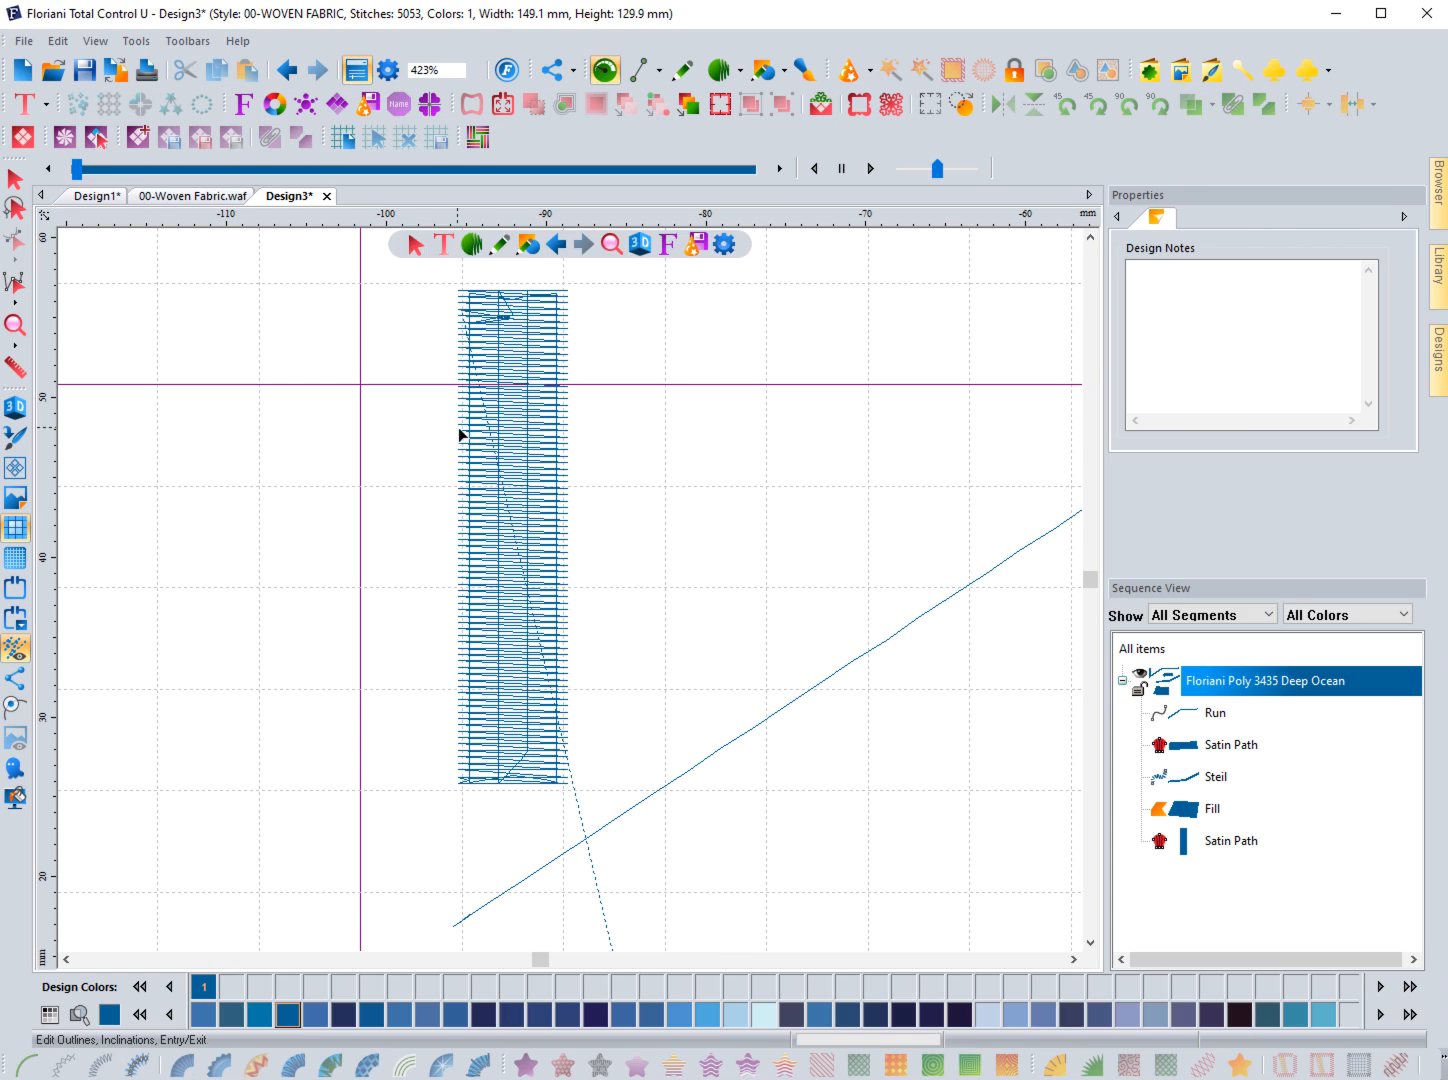
# - Examine the upright satin path's pull and push compensation settings and compare its stitches with the outline
pyautogui.click(459, 426)
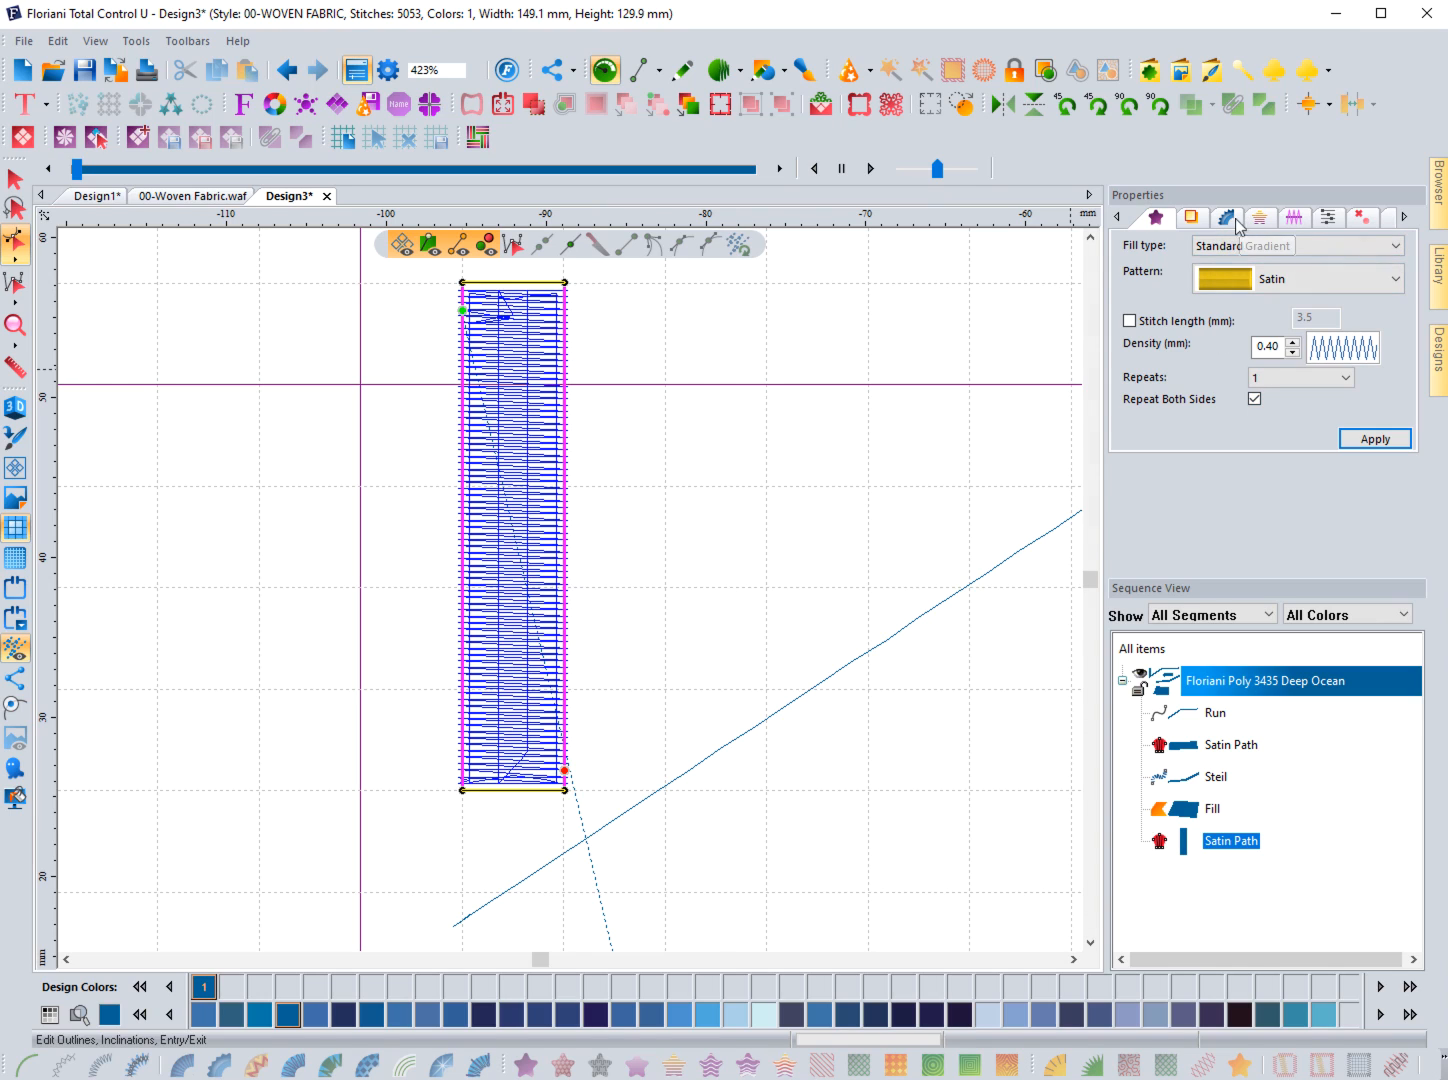
pyautogui.click(1293, 222)
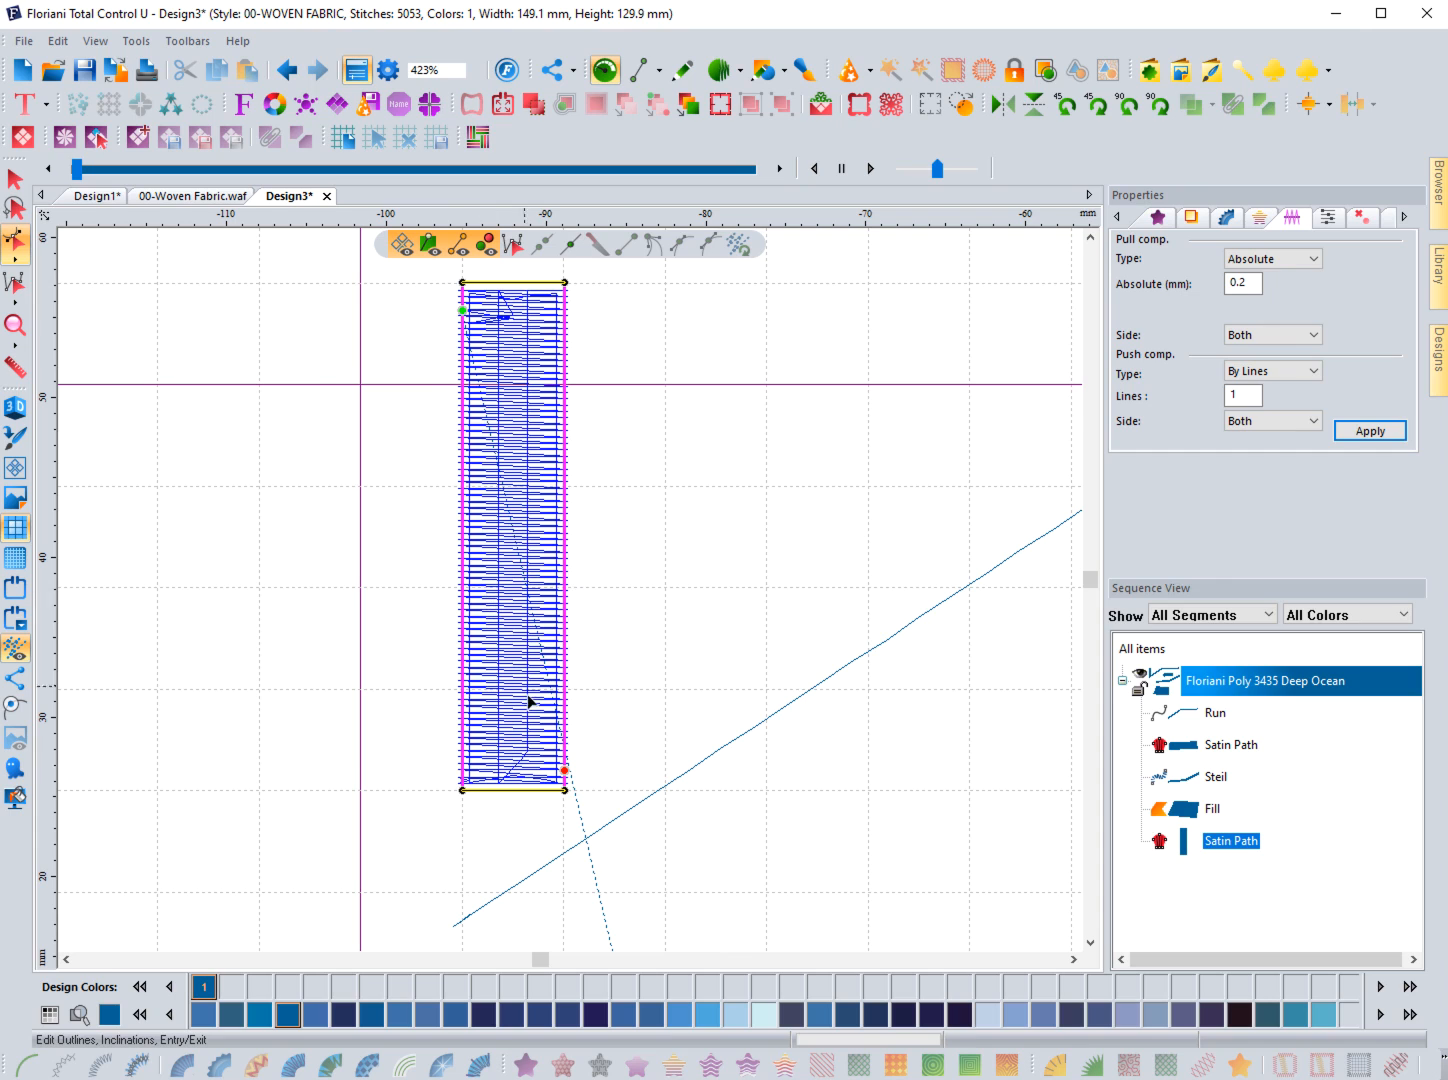
pyautogui.click(384, 625)
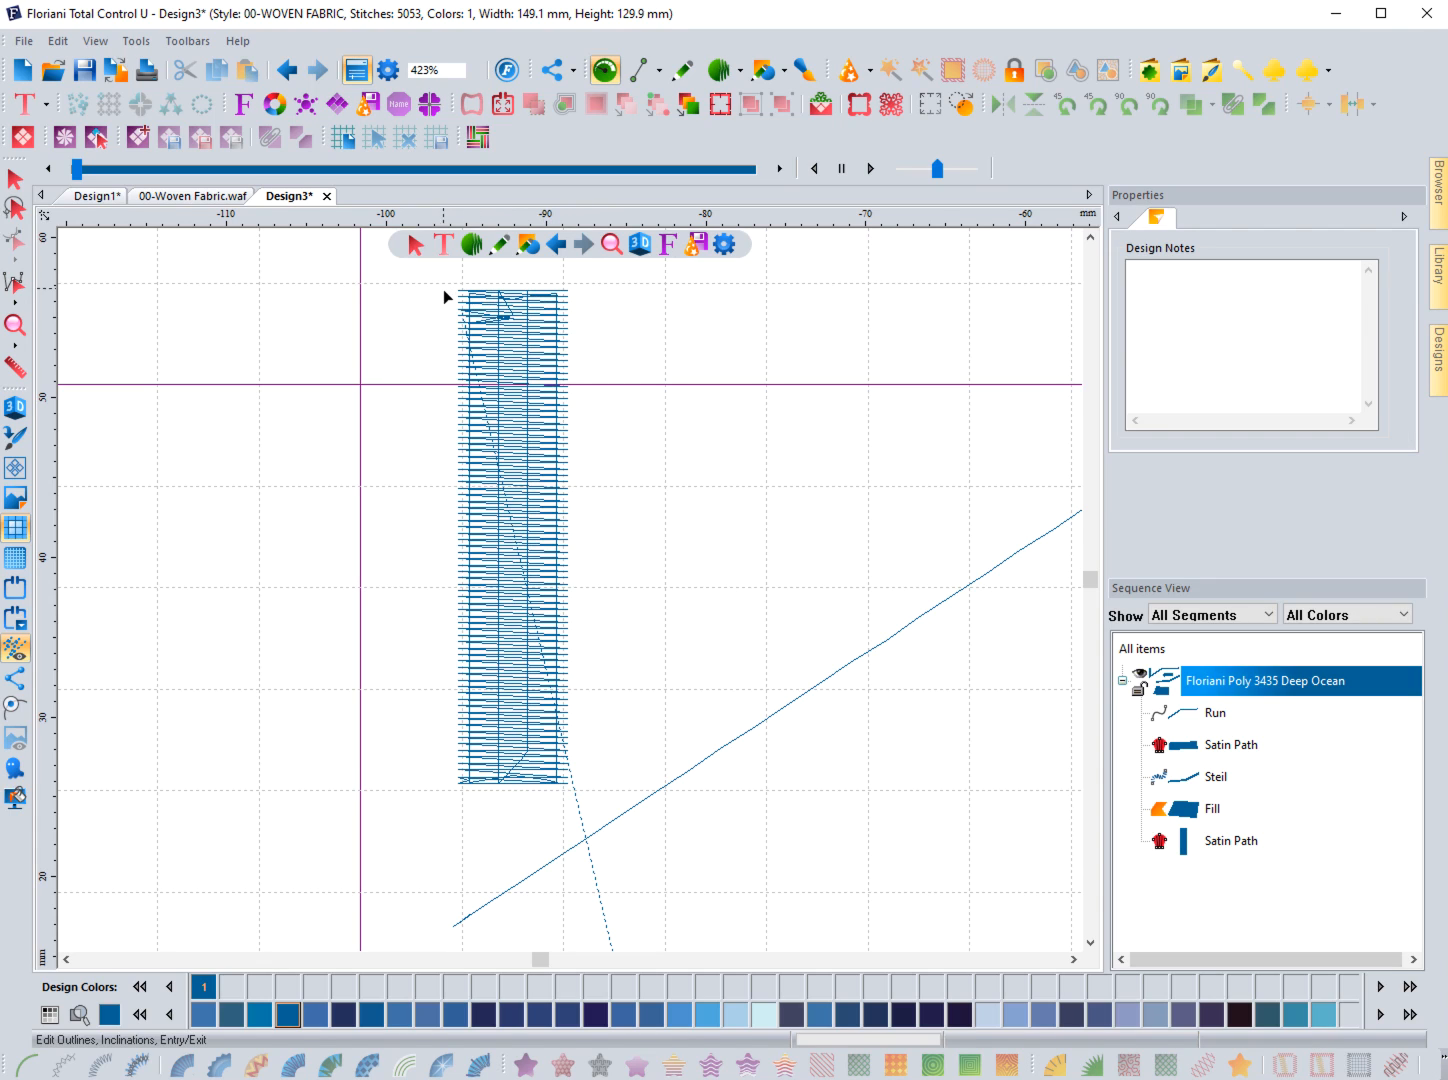
pyautogui.click(462, 305)
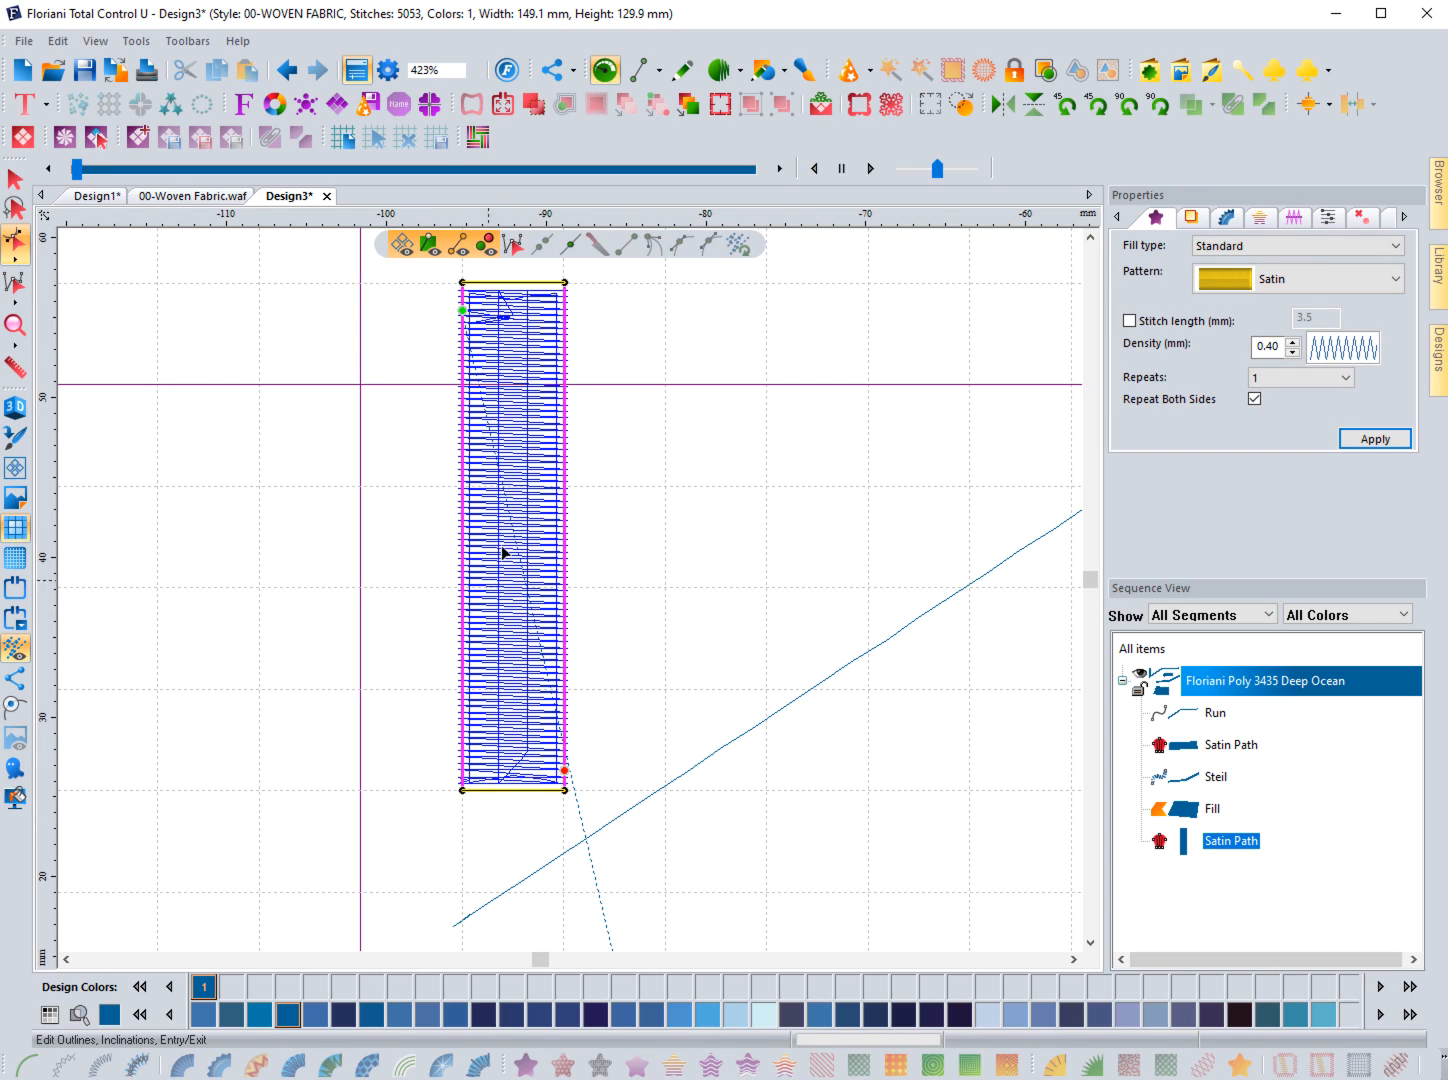
pyautogui.click(384, 717)
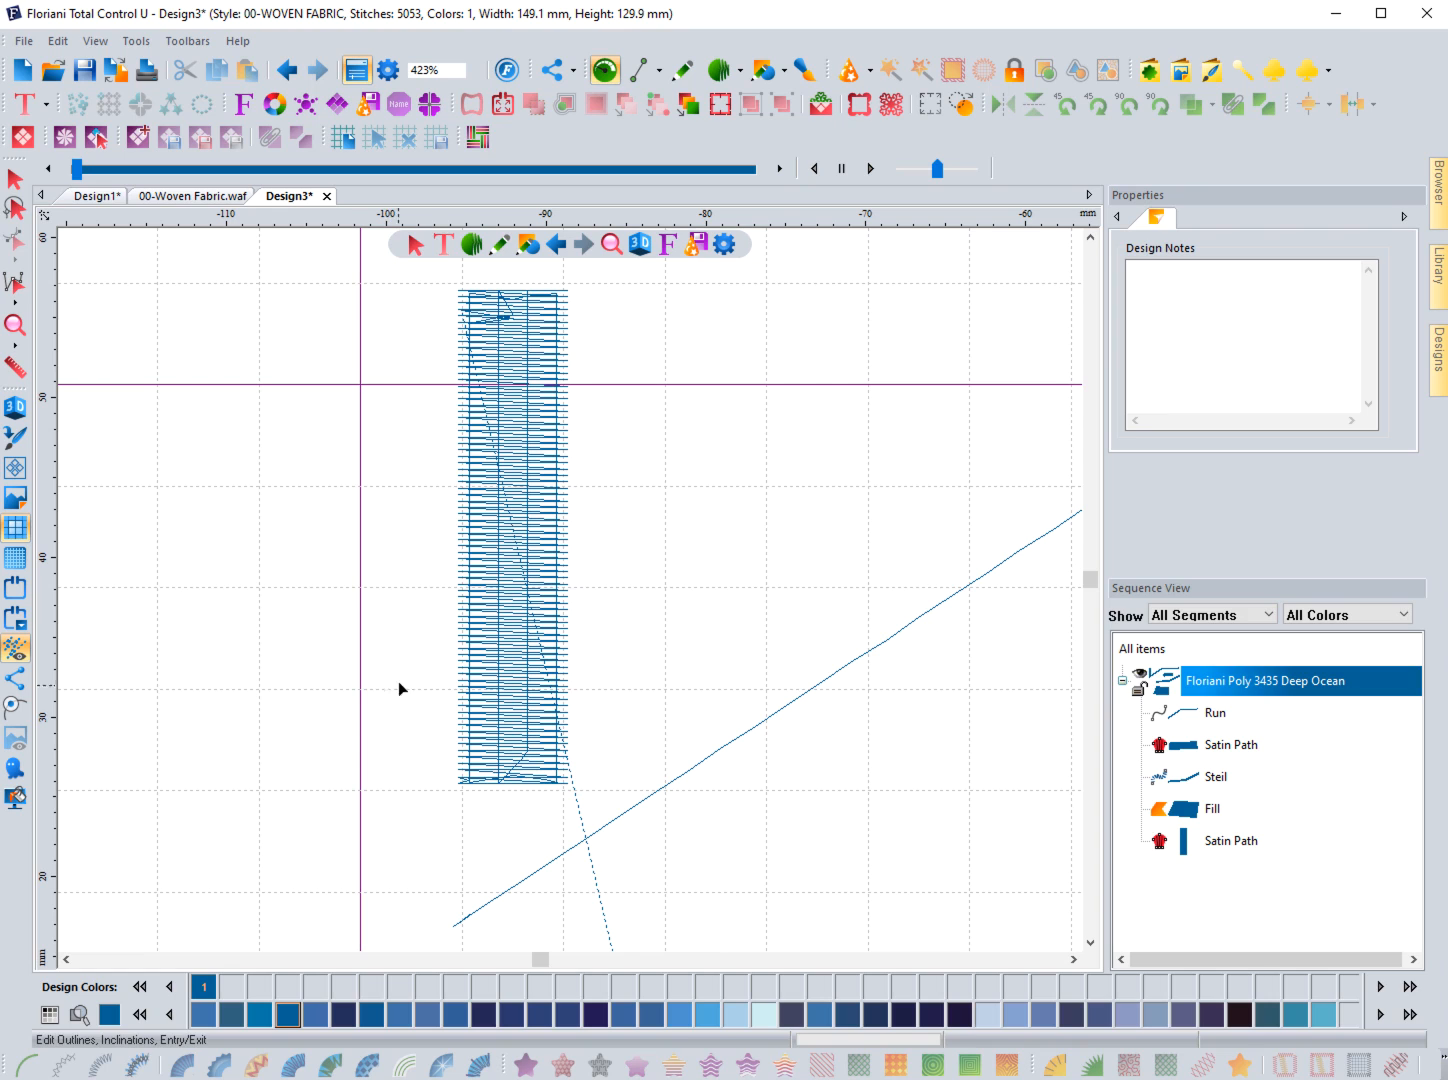
# - Measure the gap between the outline and the first stitches at the upright satin path's upper end
pyautogui.click(14, 368)
pyautogui.click(512, 300)
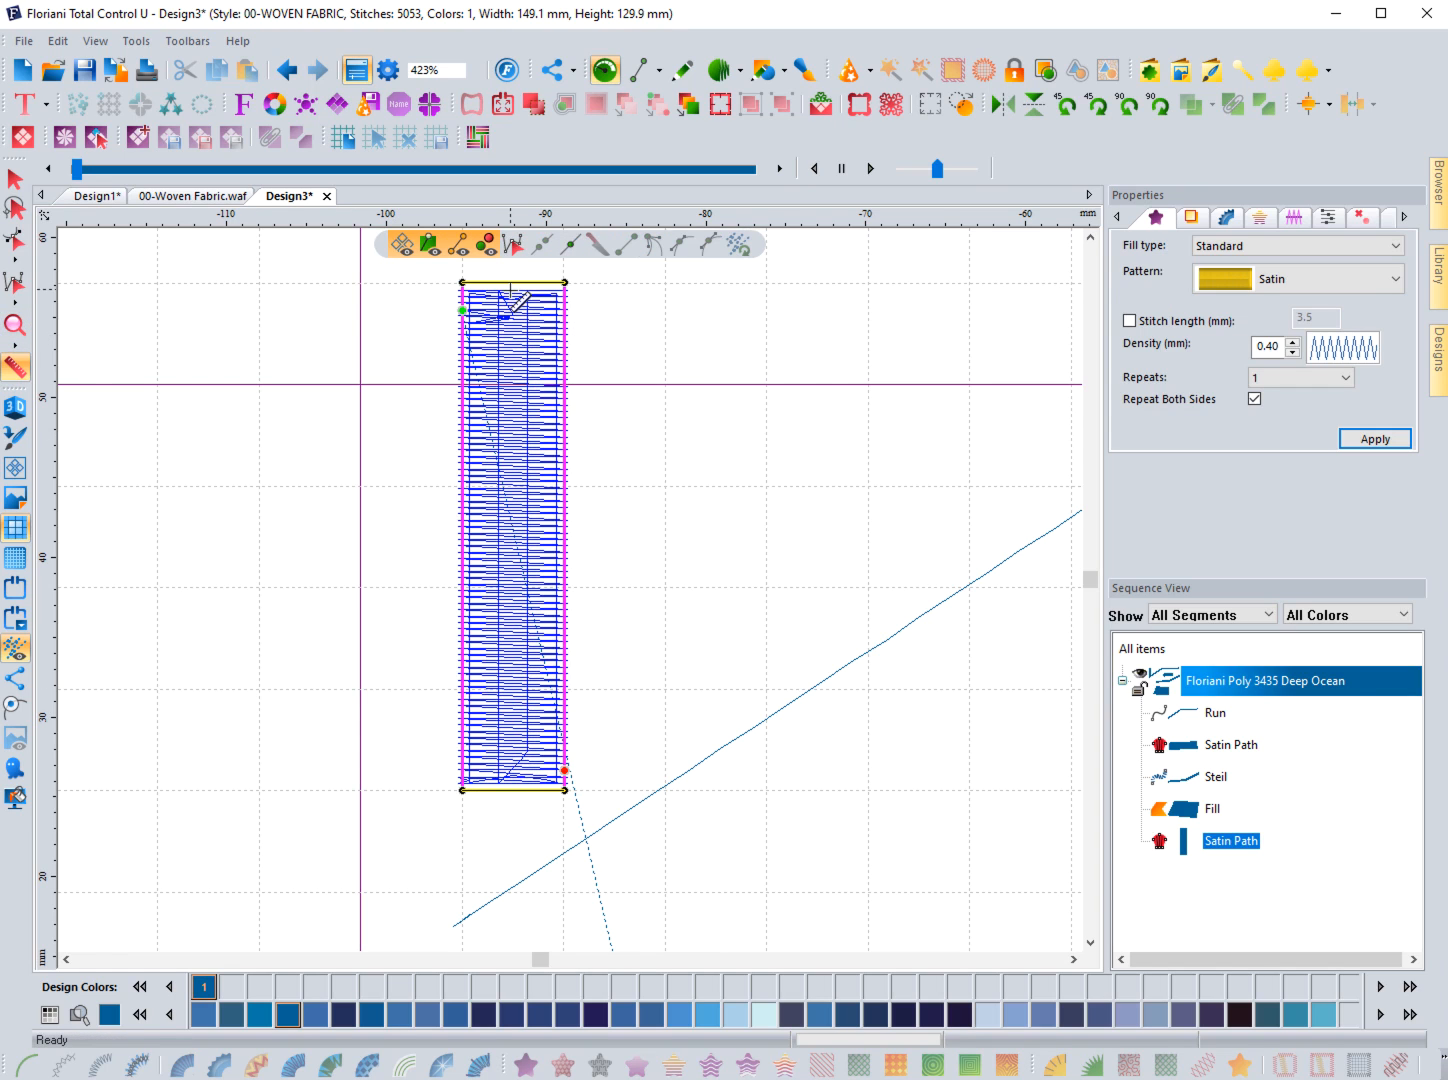
pyautogui.moveTo(510, 295); pyautogui.dragTo(510, 285)
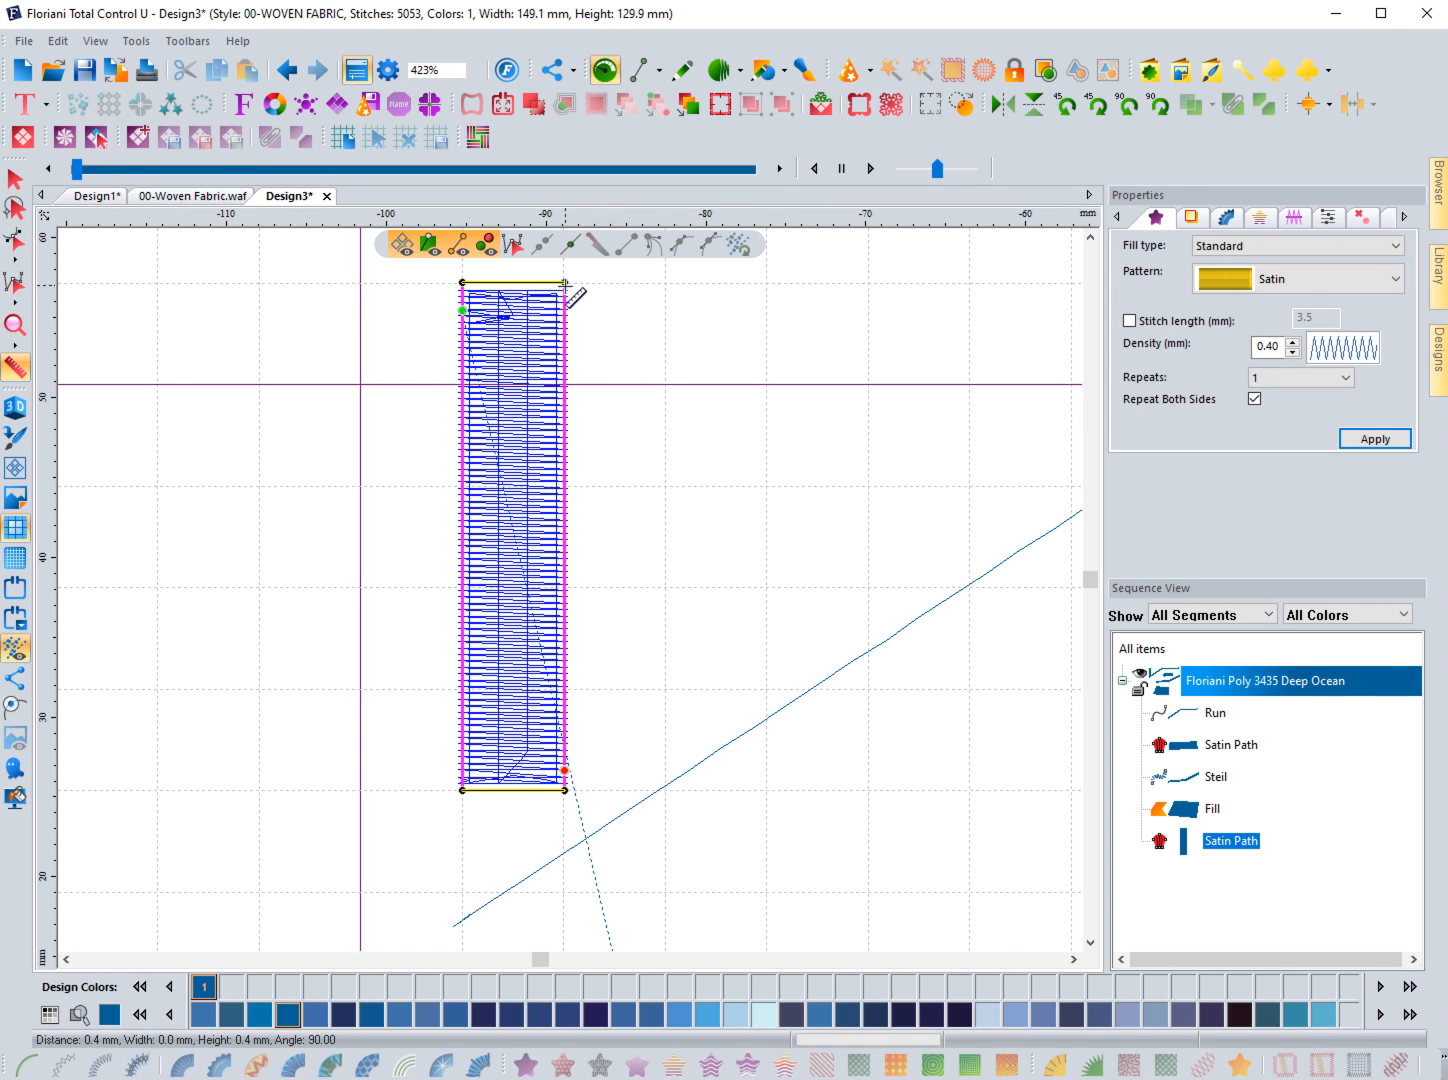
pyautogui.click(15, 179)
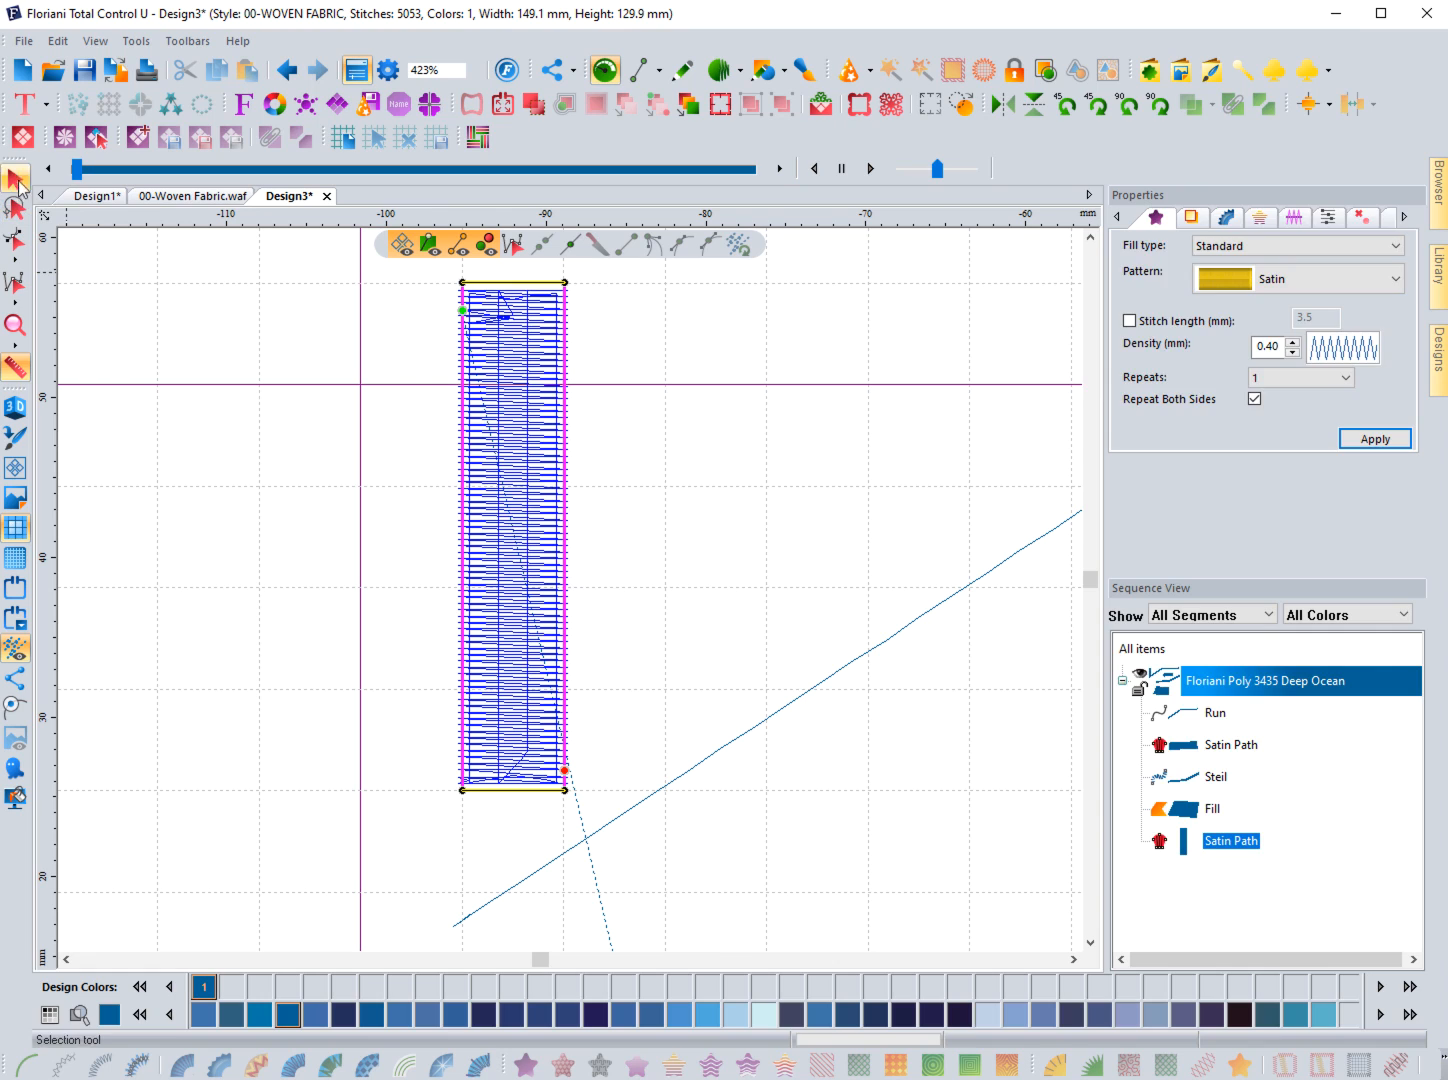
pyautogui.click(484, 502)
pyautogui.click(595, 514)
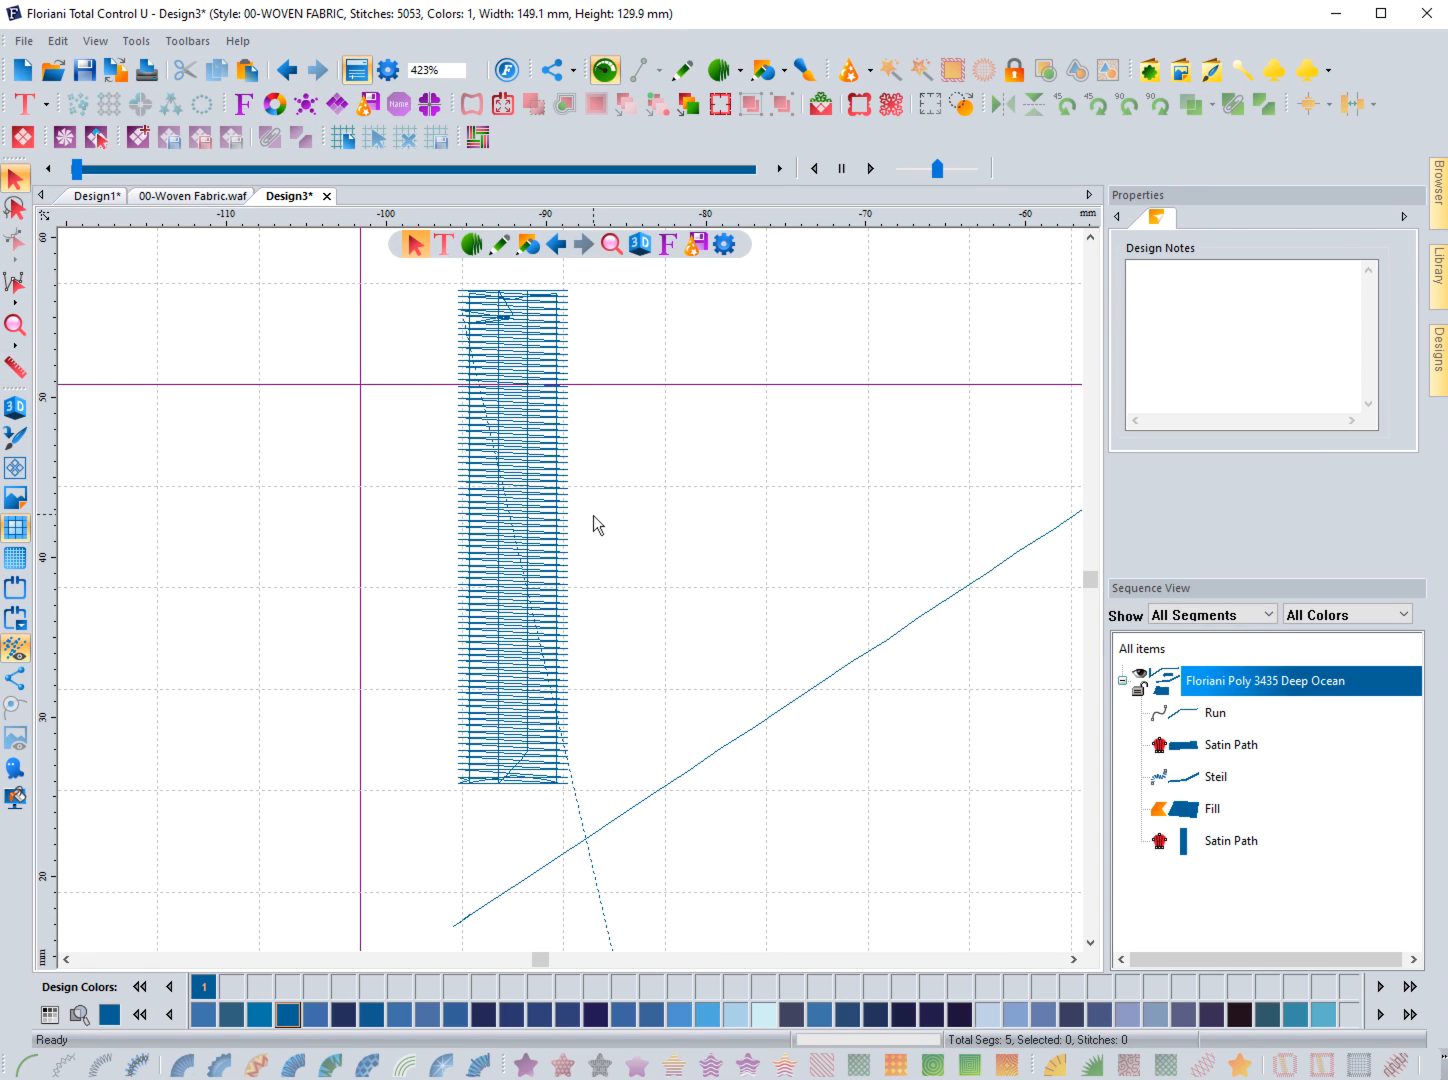
# - Check the stitched width and height of the upright satin path
pyautogui.click(569, 306)
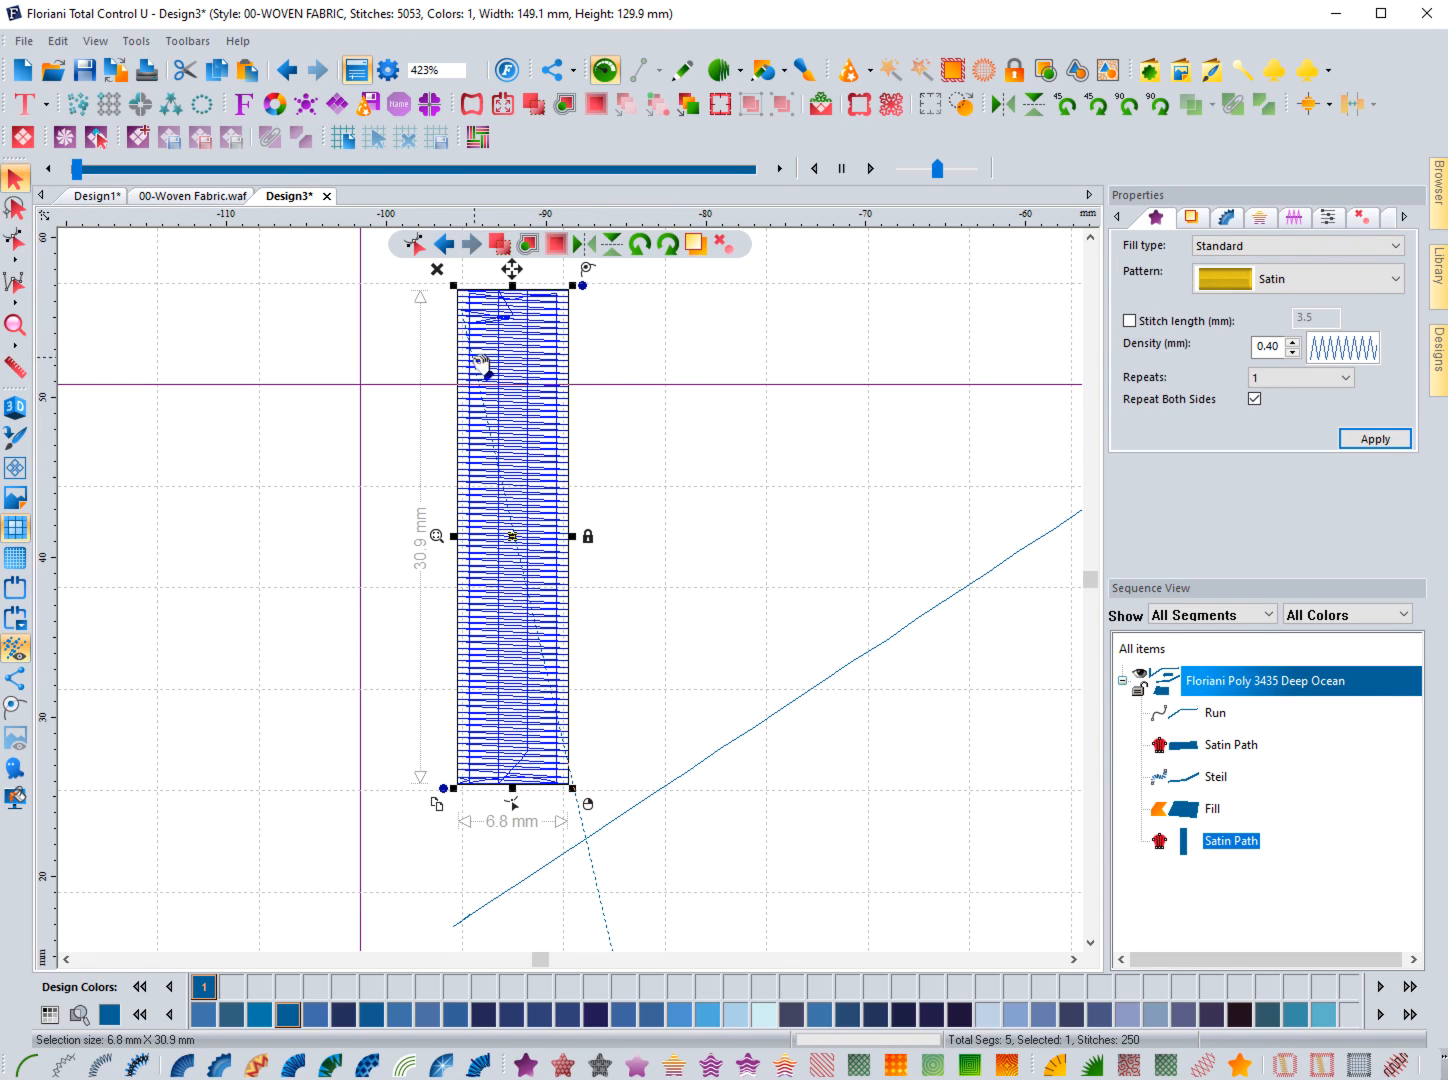
pyautogui.click(413, 369)
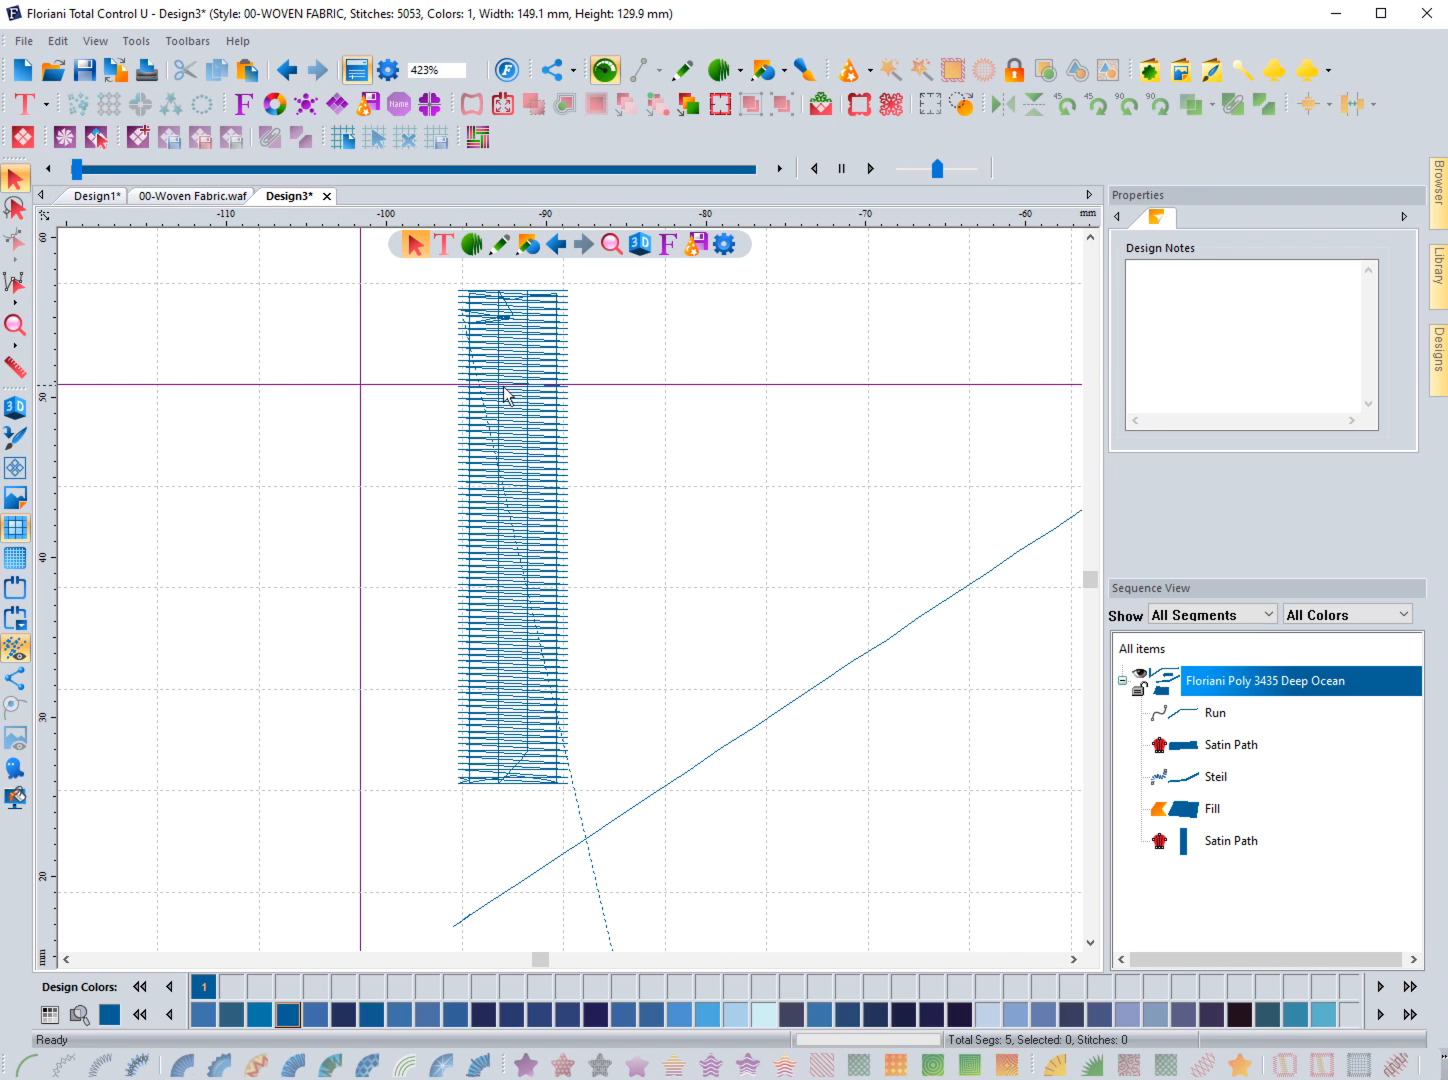
pyautogui.click(568, 295)
pyautogui.click(384, 360)
# - Change the four-sided fill's inclination to a diagonal rising from its lower-left edge to its upper-right edge
pyautogui.click(15, 323)
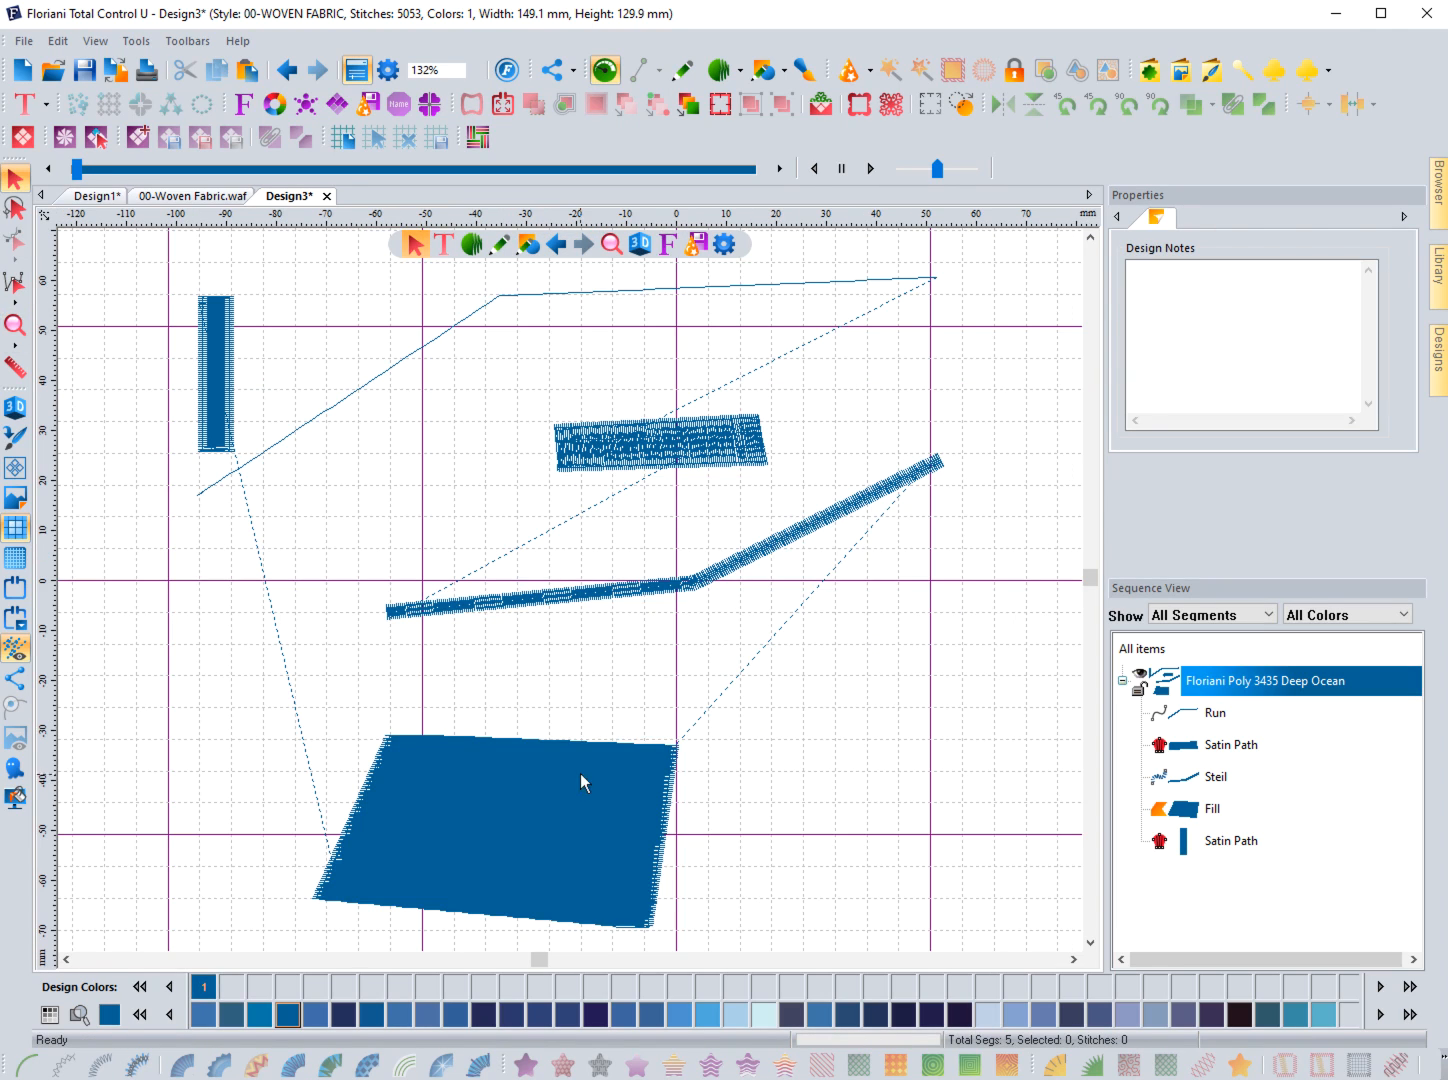
pyautogui.click(576, 741)
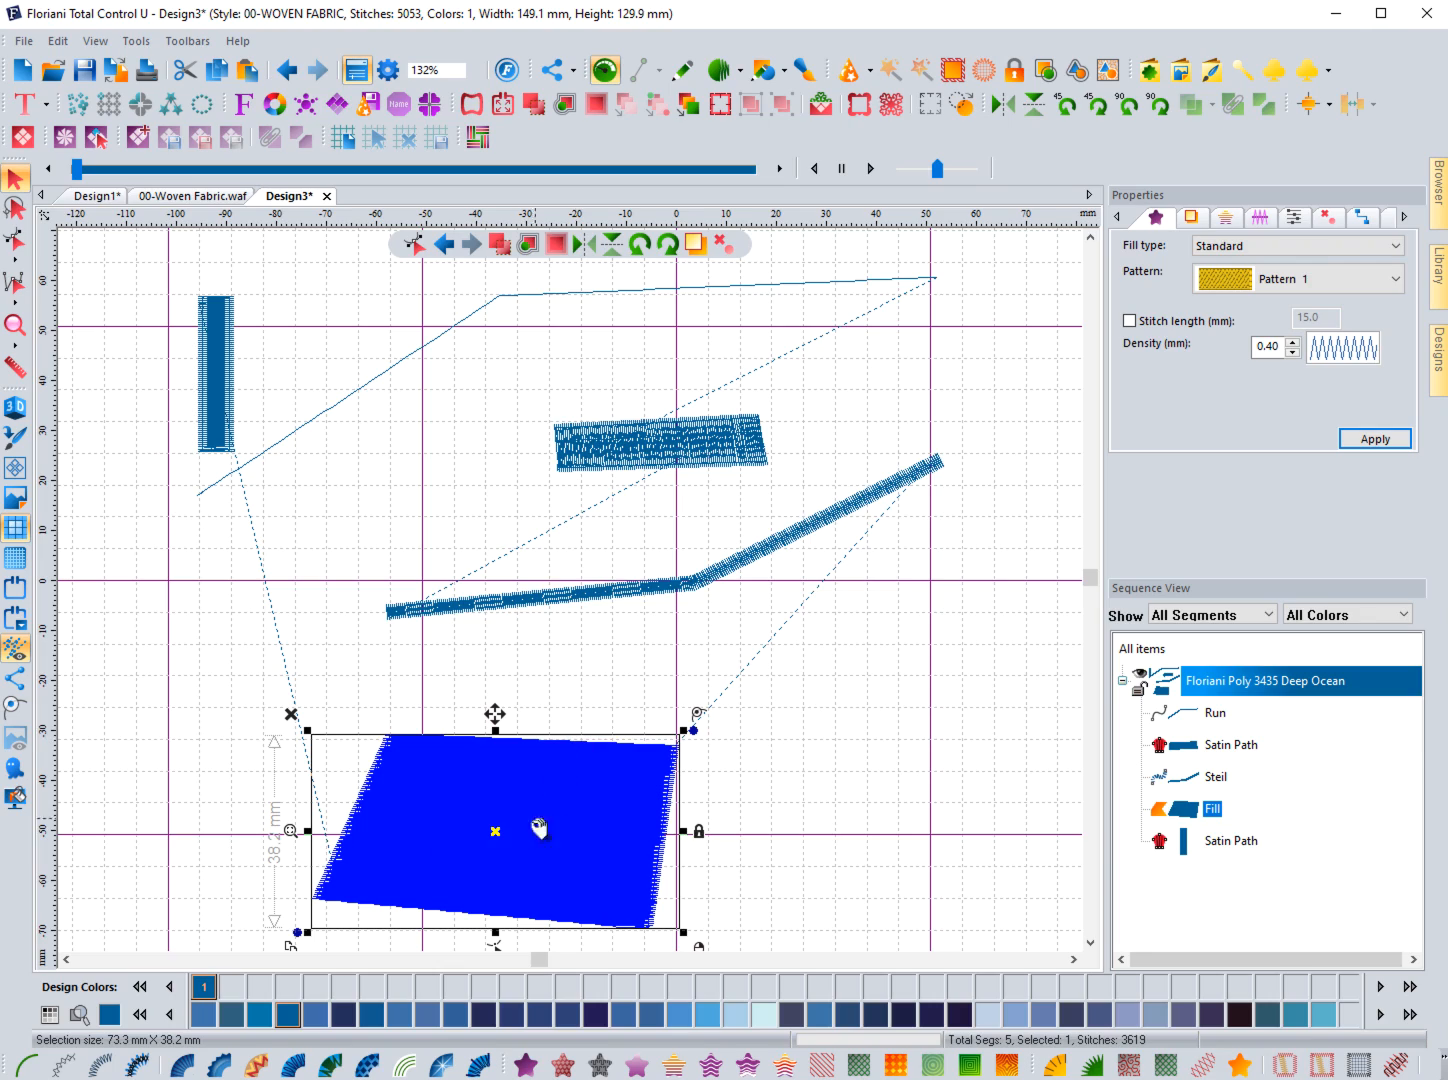
pyautogui.click(291, 833)
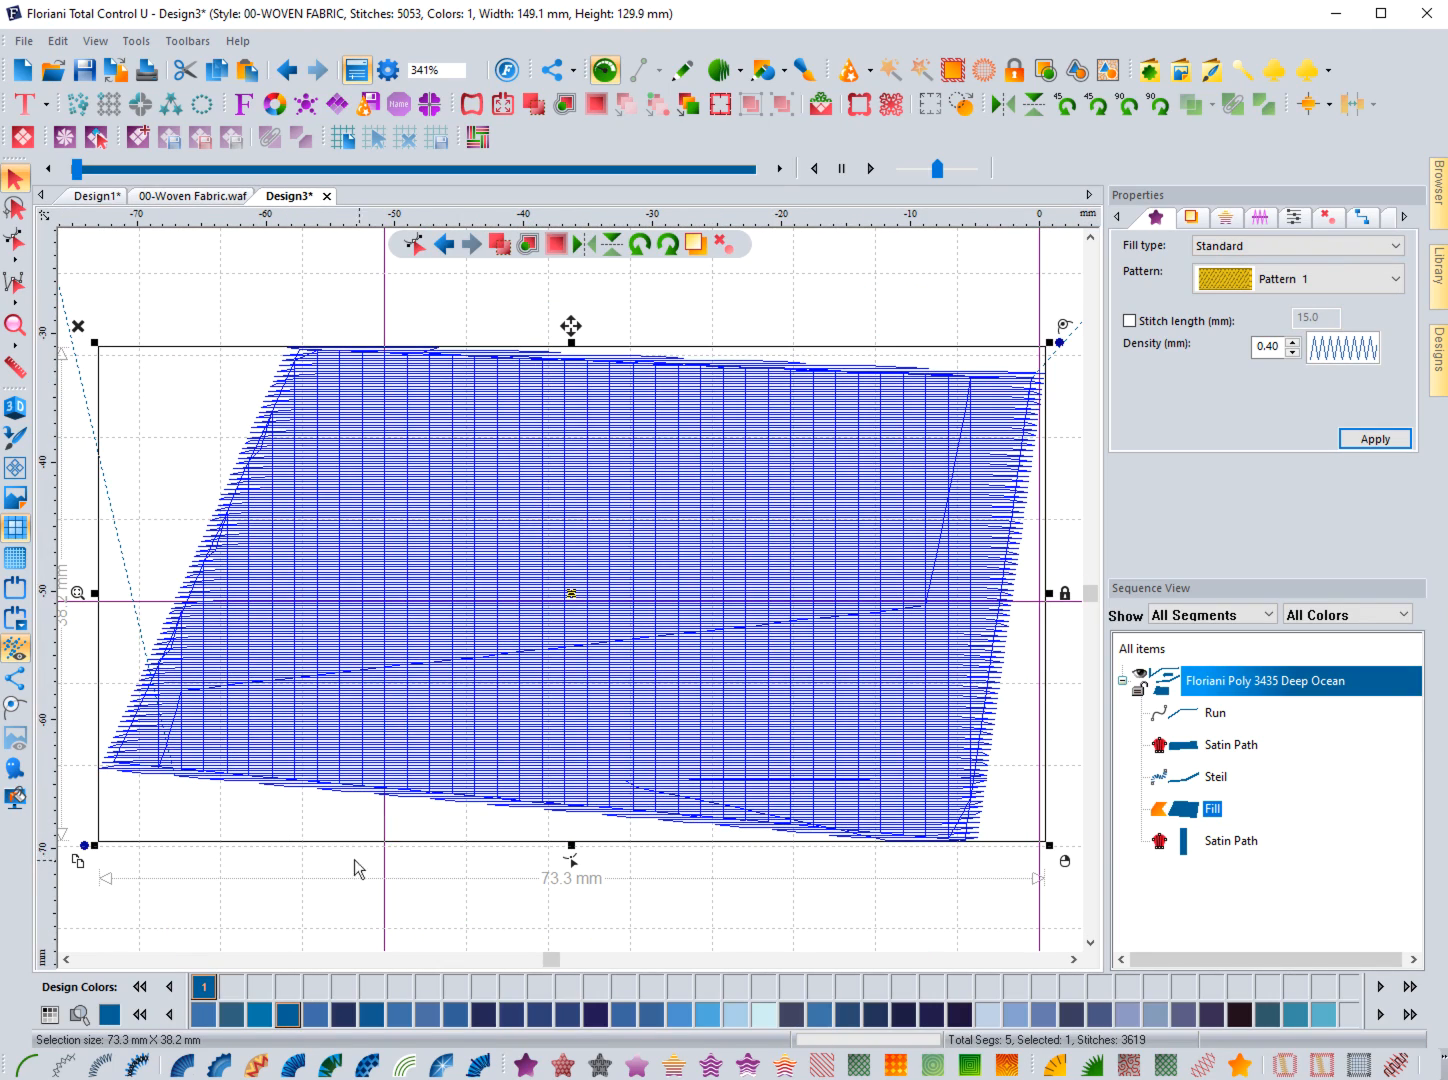
pyautogui.click(570, 858)
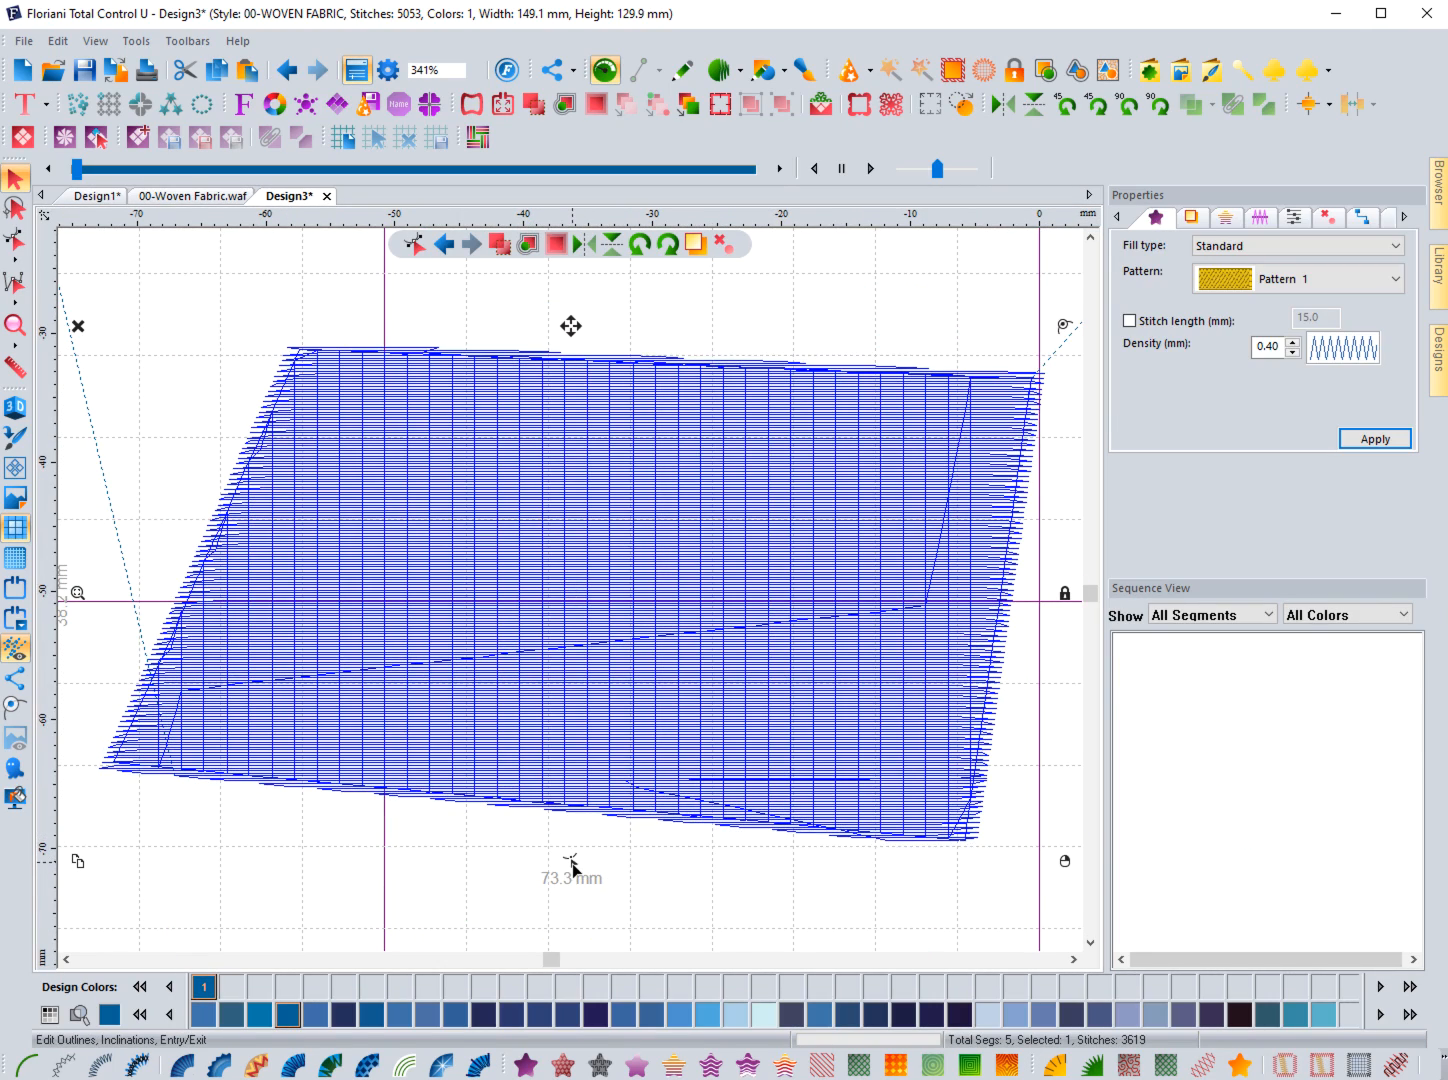
pyautogui.moveTo(183, 595); pyautogui.dragTo(257, 848)
pyautogui.moveTo(1004, 597); pyautogui.dragTo(814, 366)
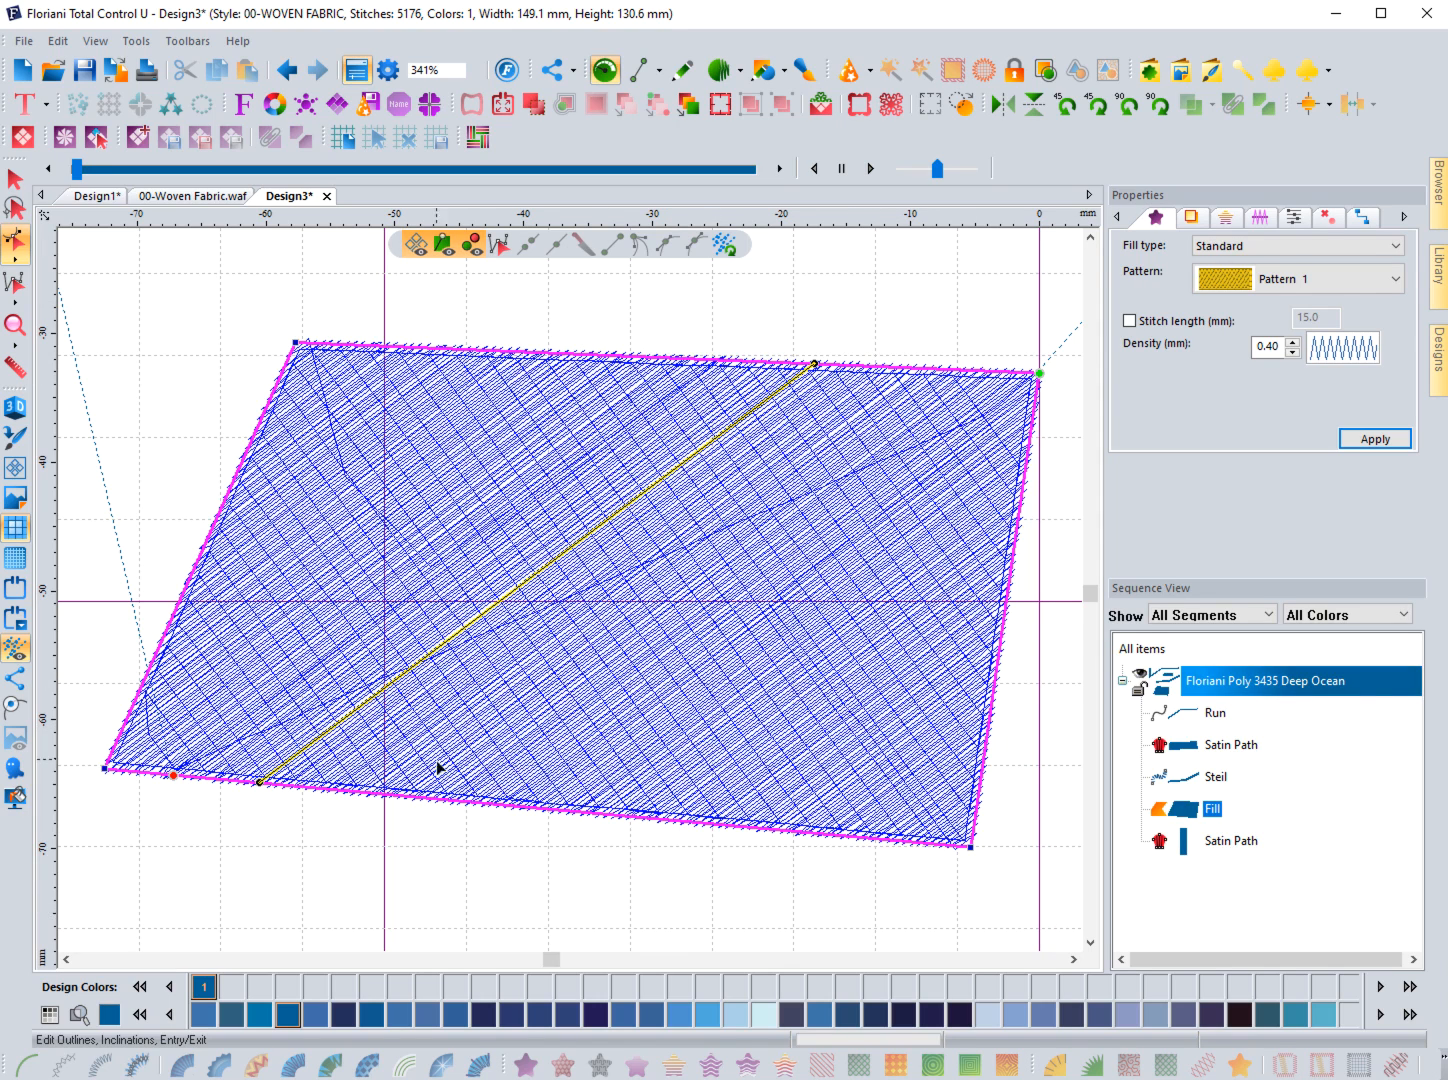
# - Measure the gap between the four-sided fill's upper-left outline corner and the nearby corner of its inset underlay stitches
pyautogui.click(15, 324)
pyautogui.moveTo(258, 315); pyautogui.dragTo(339, 368)
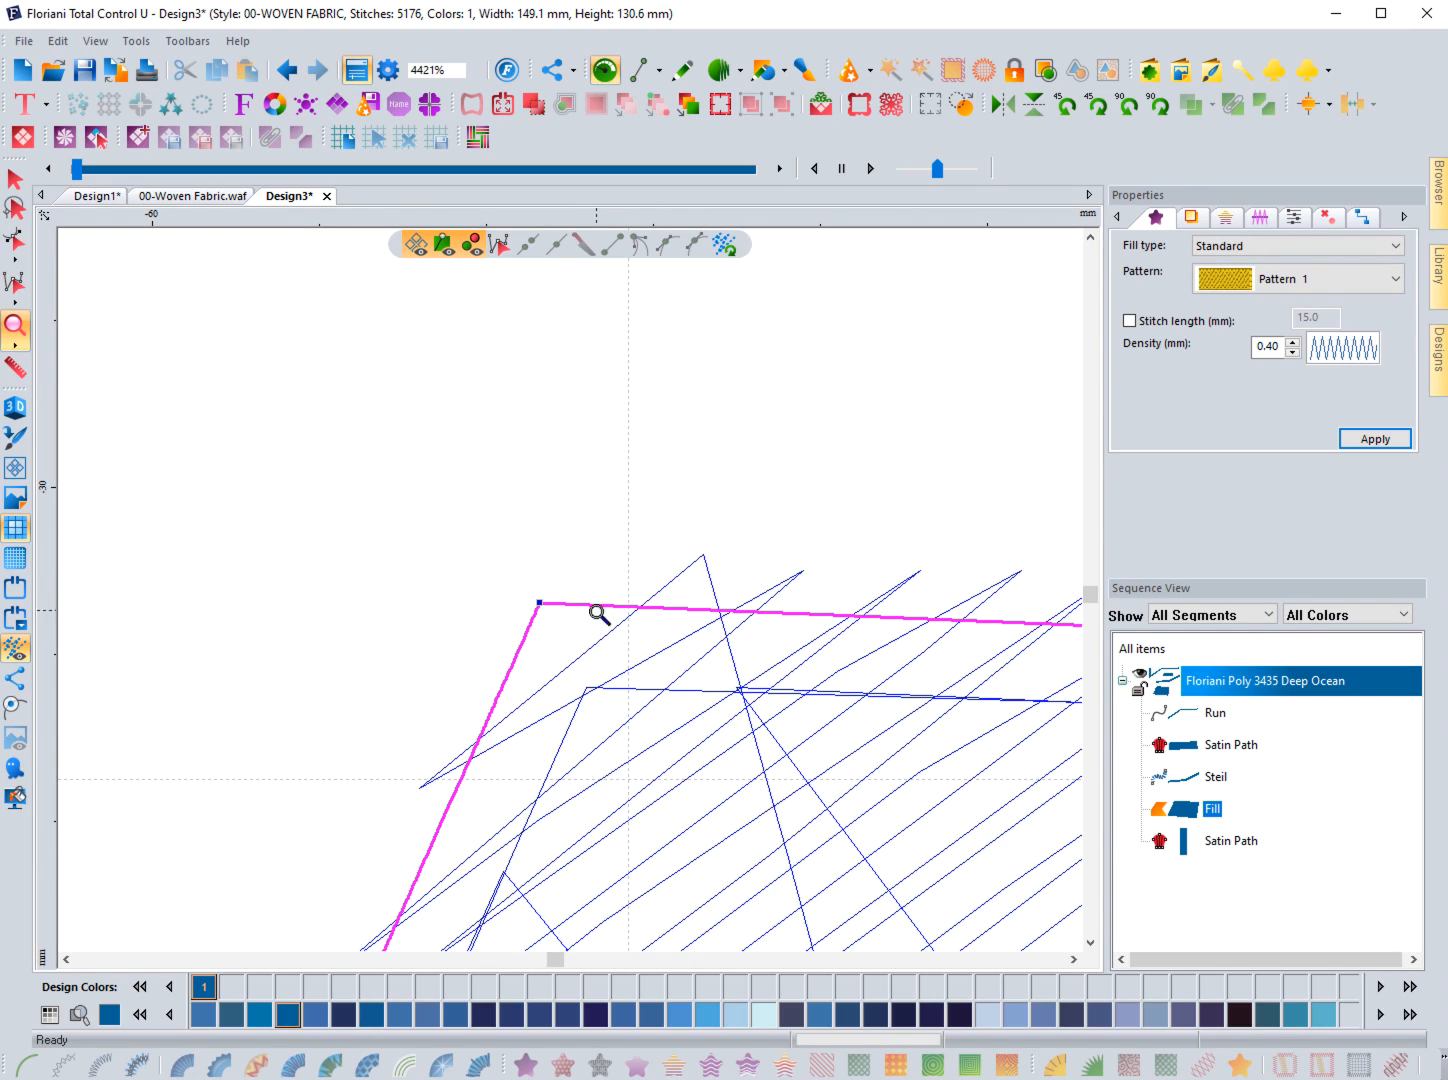
pyautogui.click(14, 367)
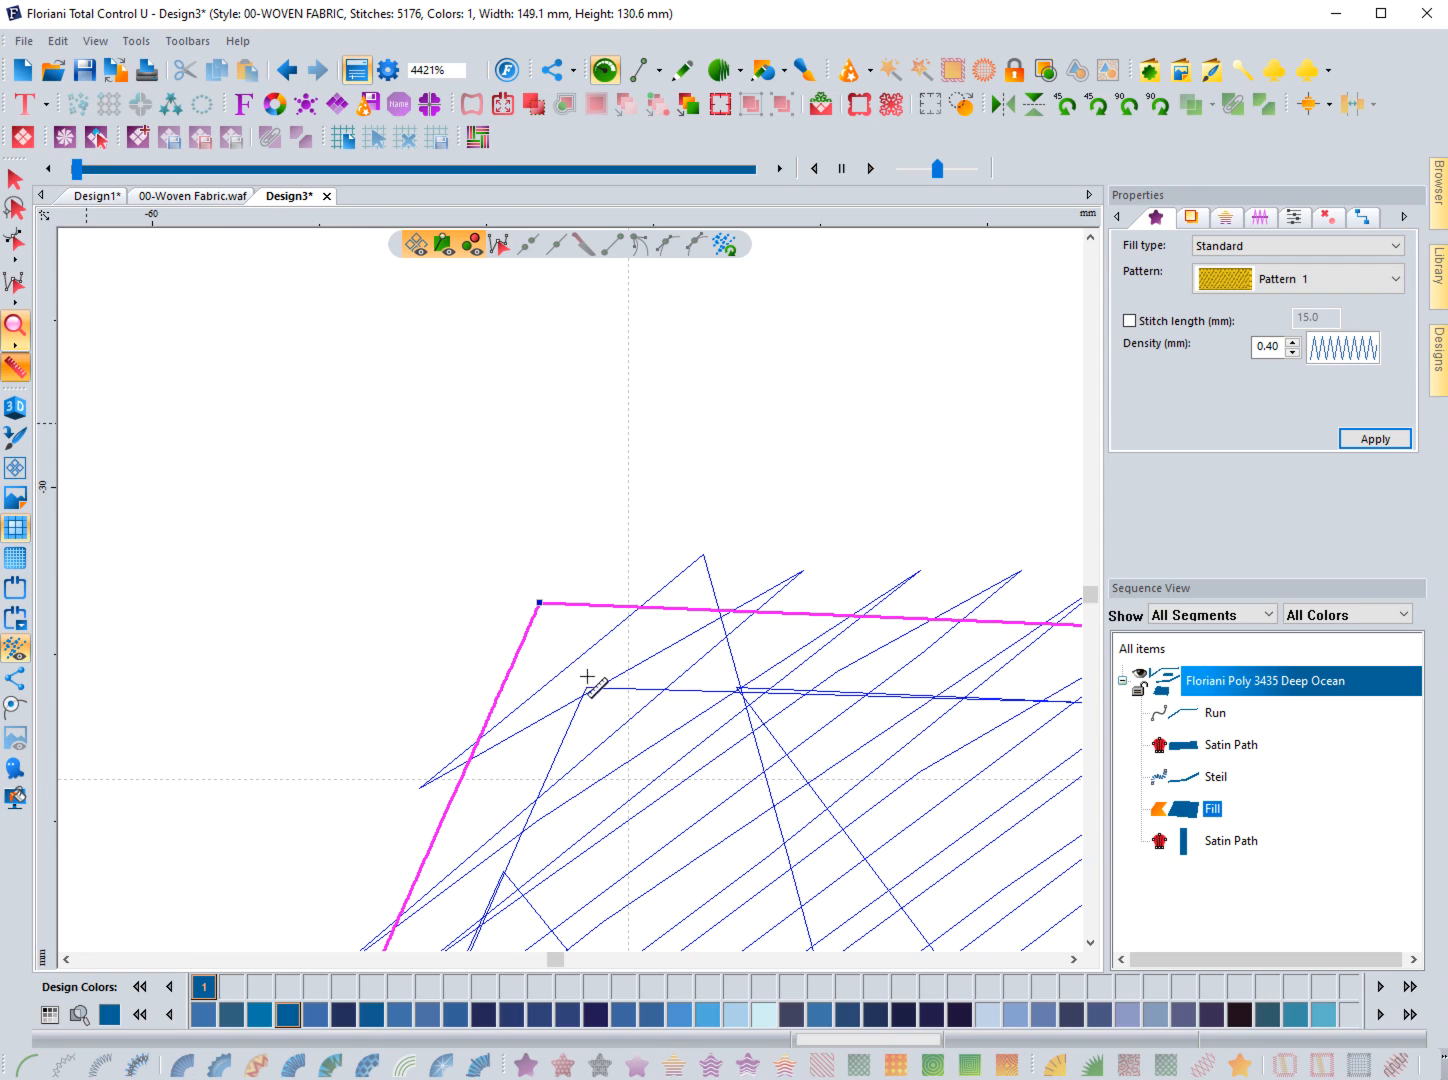
pyautogui.moveTo(580, 660); pyautogui.dragTo(539, 603)
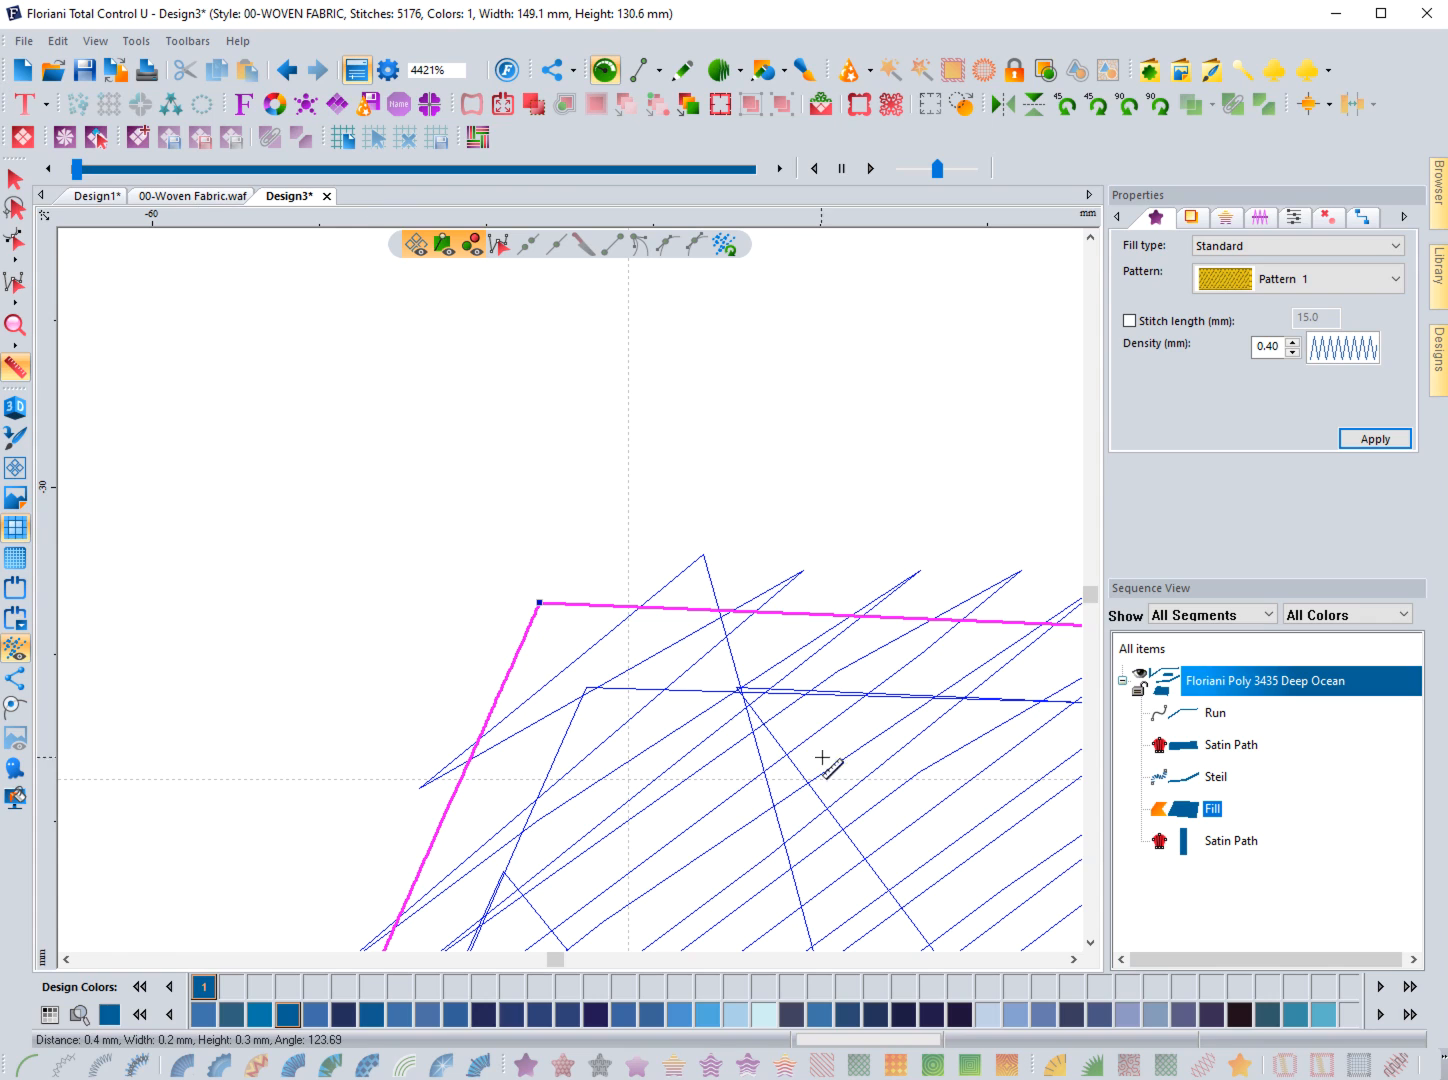
# - Move the lower end of the fill's inclination line onto its left edge and check the fill's pull and push compensation
pyautogui.click(21, 333)
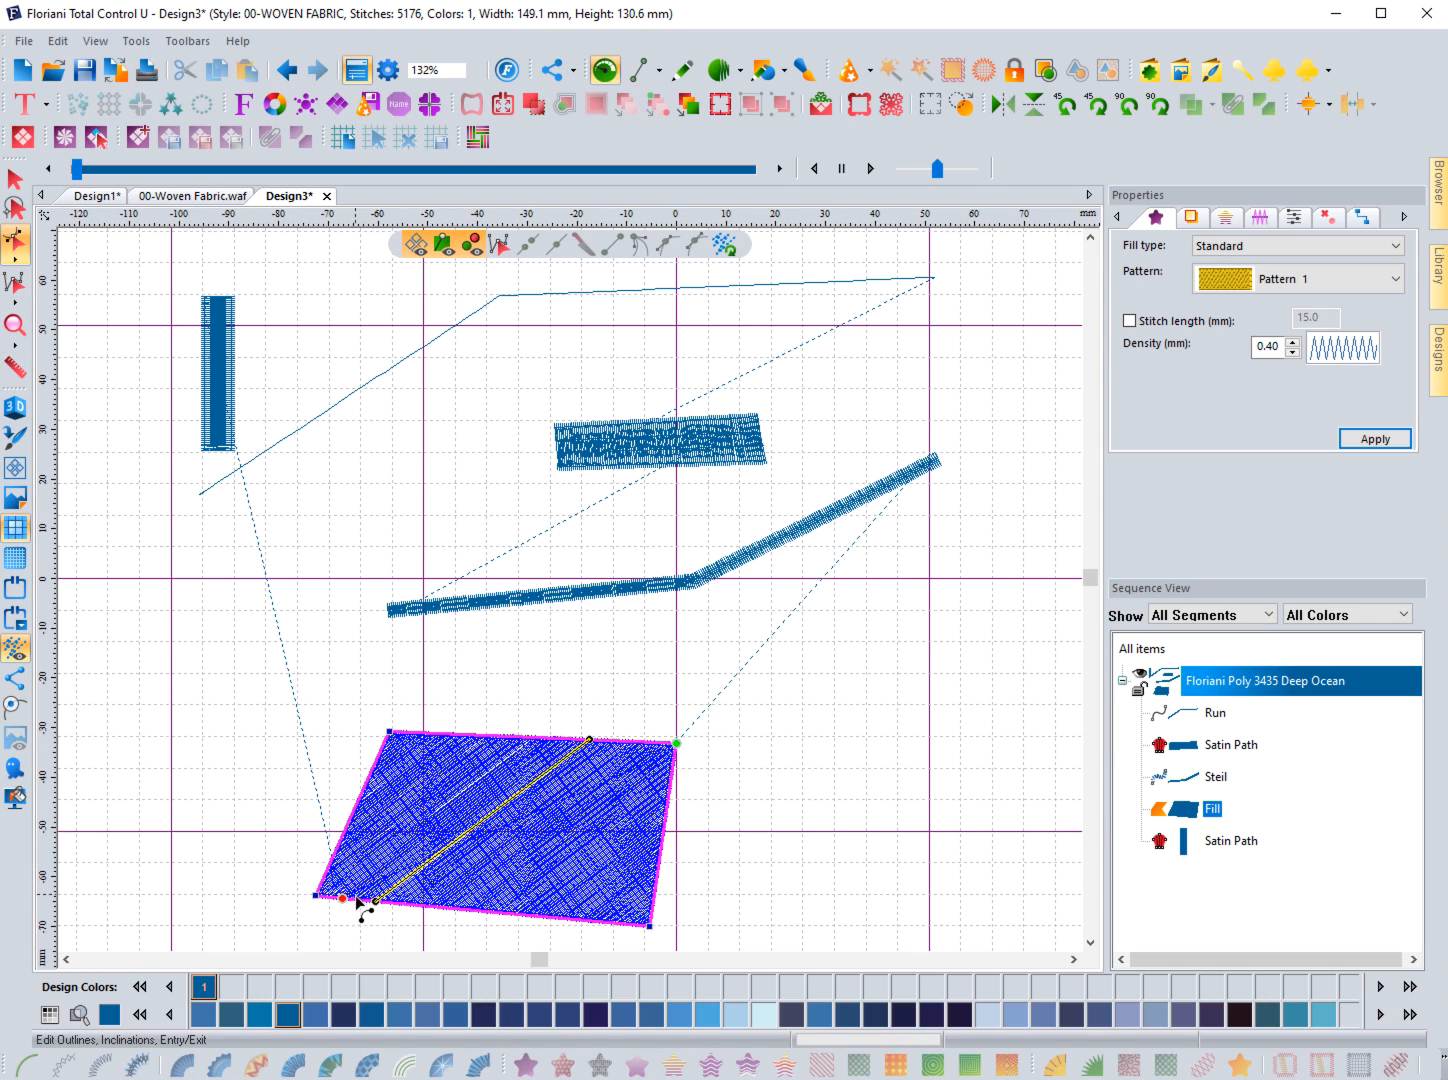
pyautogui.moveTo(377, 903); pyautogui.dragTo(341, 836)
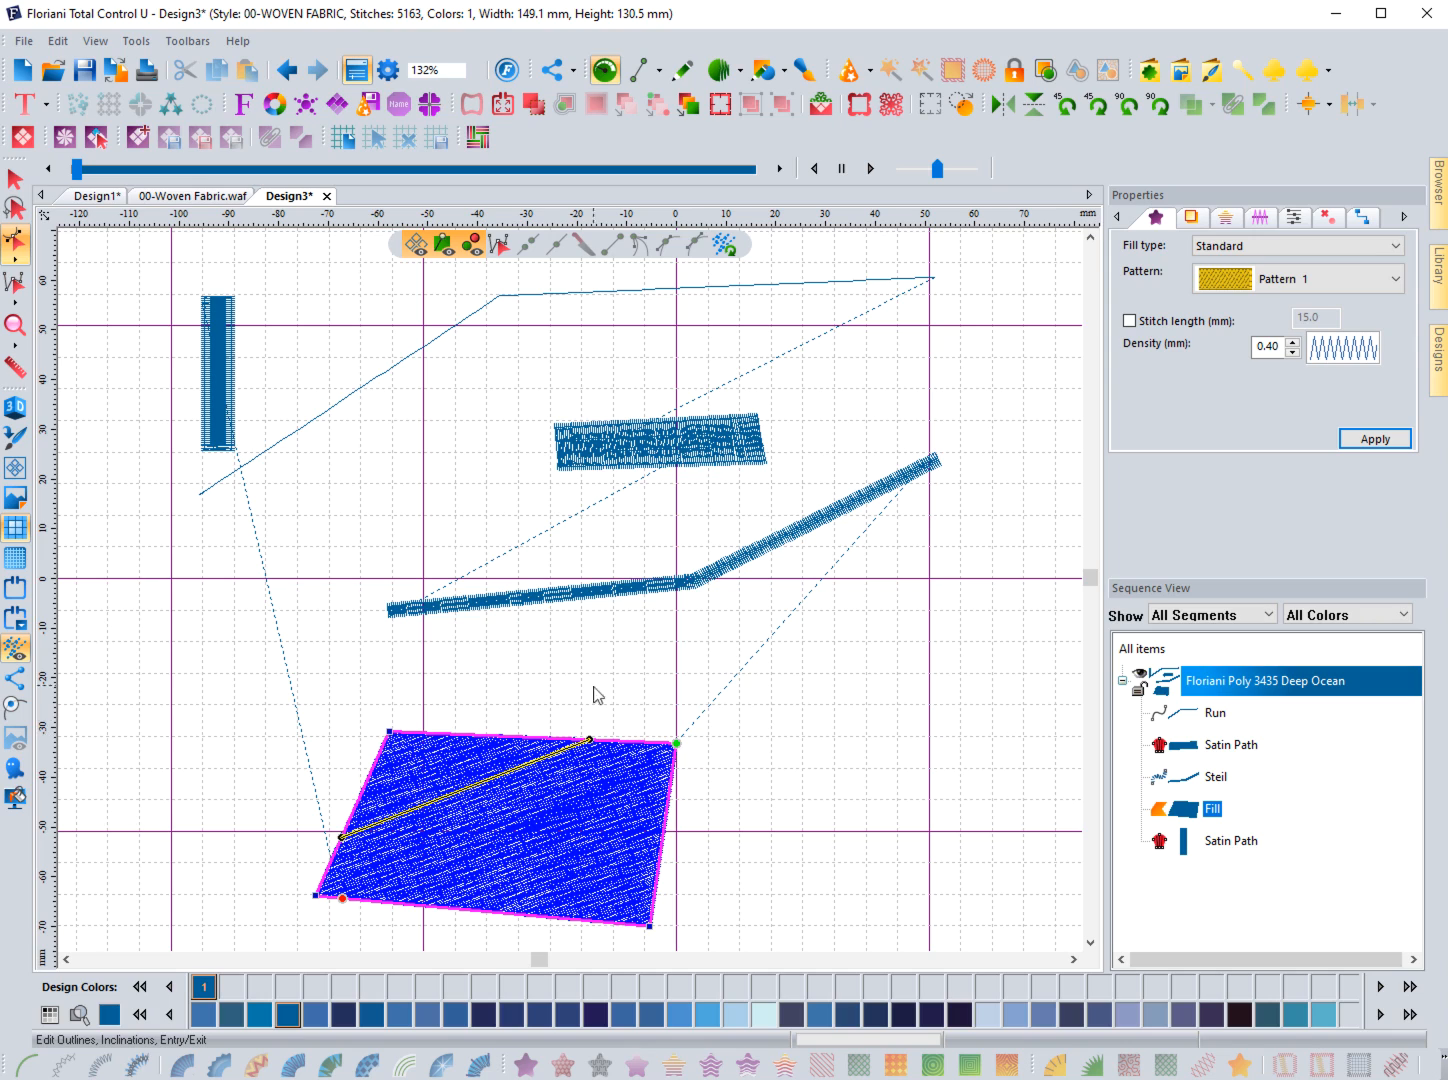
pyautogui.click(1260, 218)
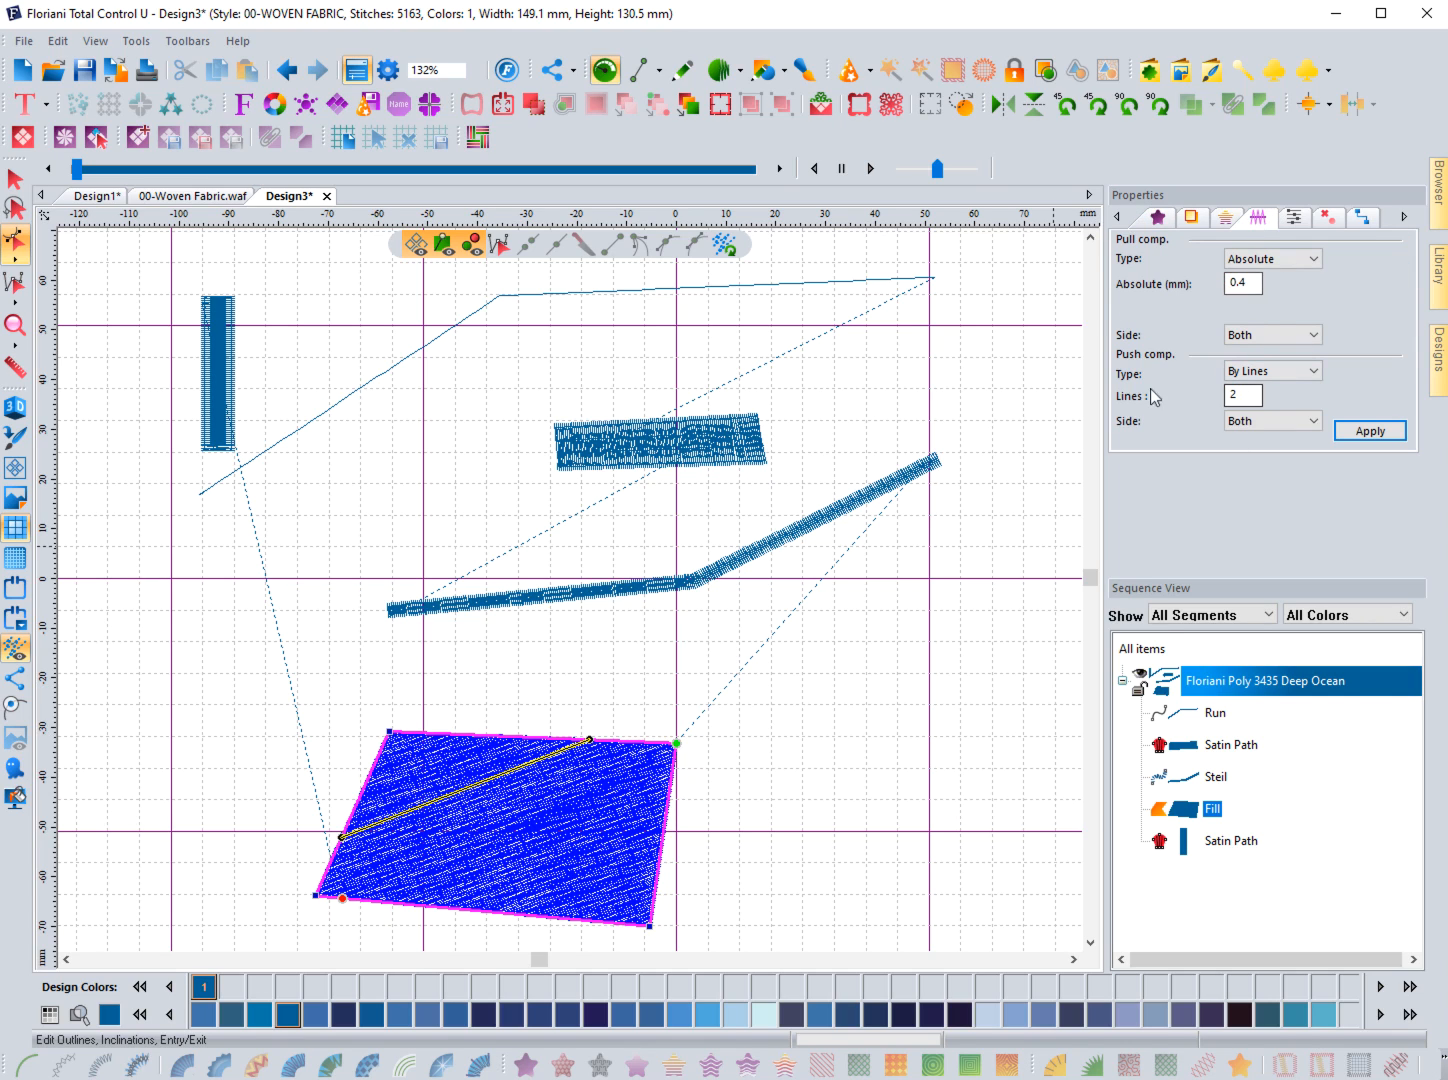
pyautogui.click(1238, 396)
pyautogui.press('Escape')
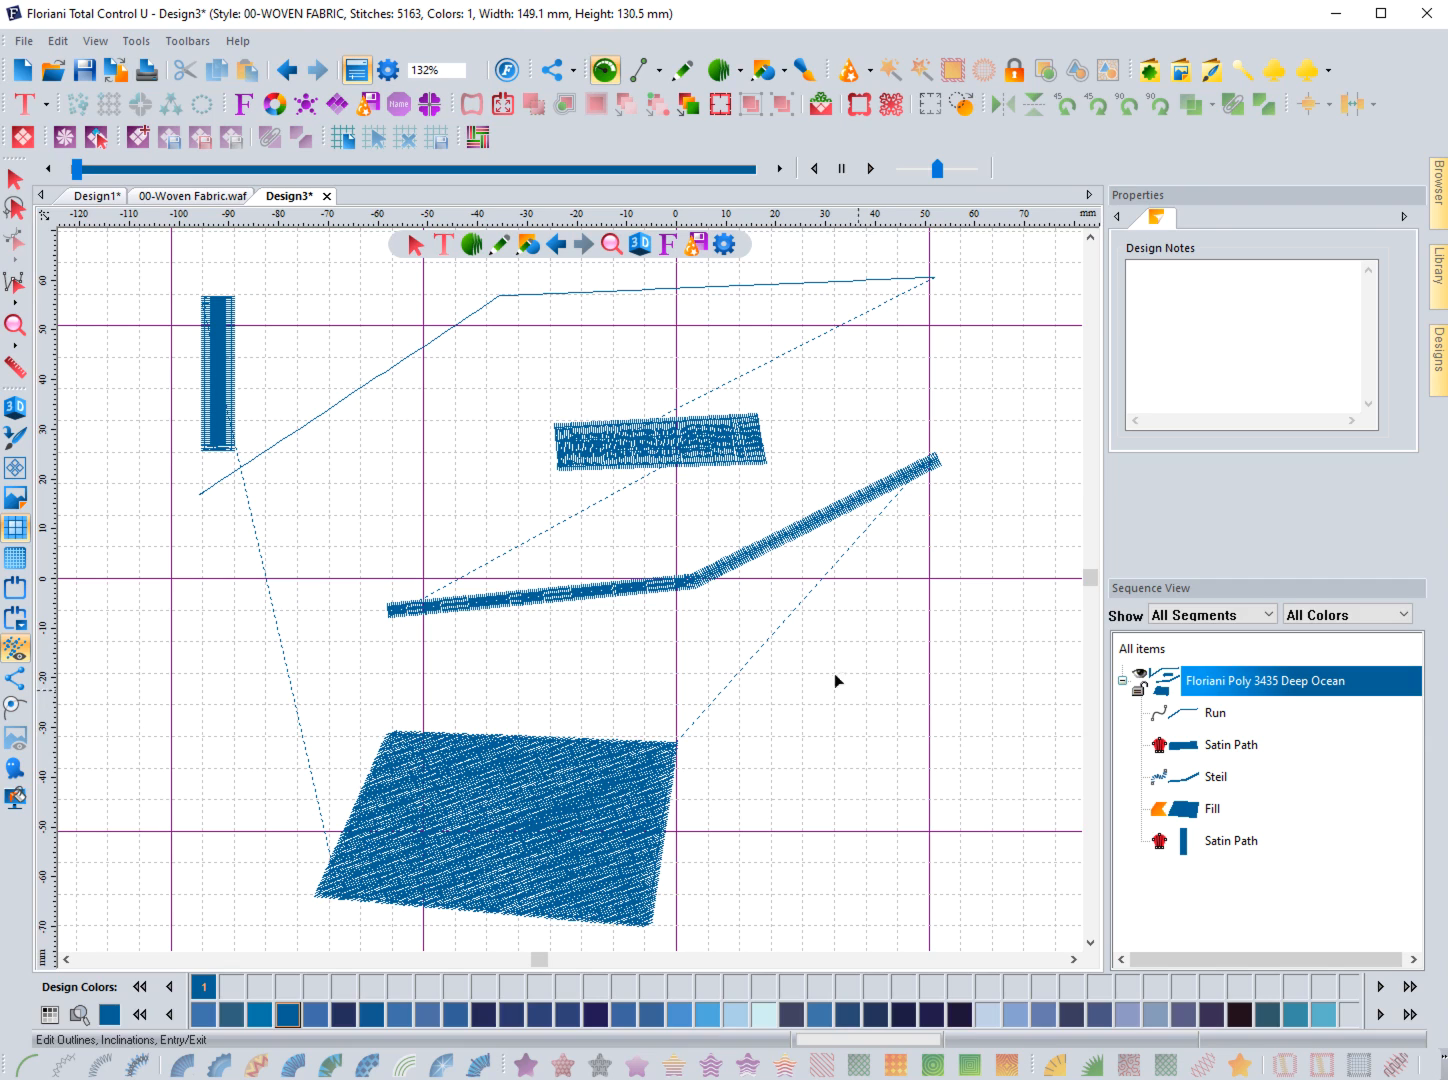
# - Check the Steil segment's pull and push compensation and inspect the stitches at its left end
pyautogui.click(712, 588)
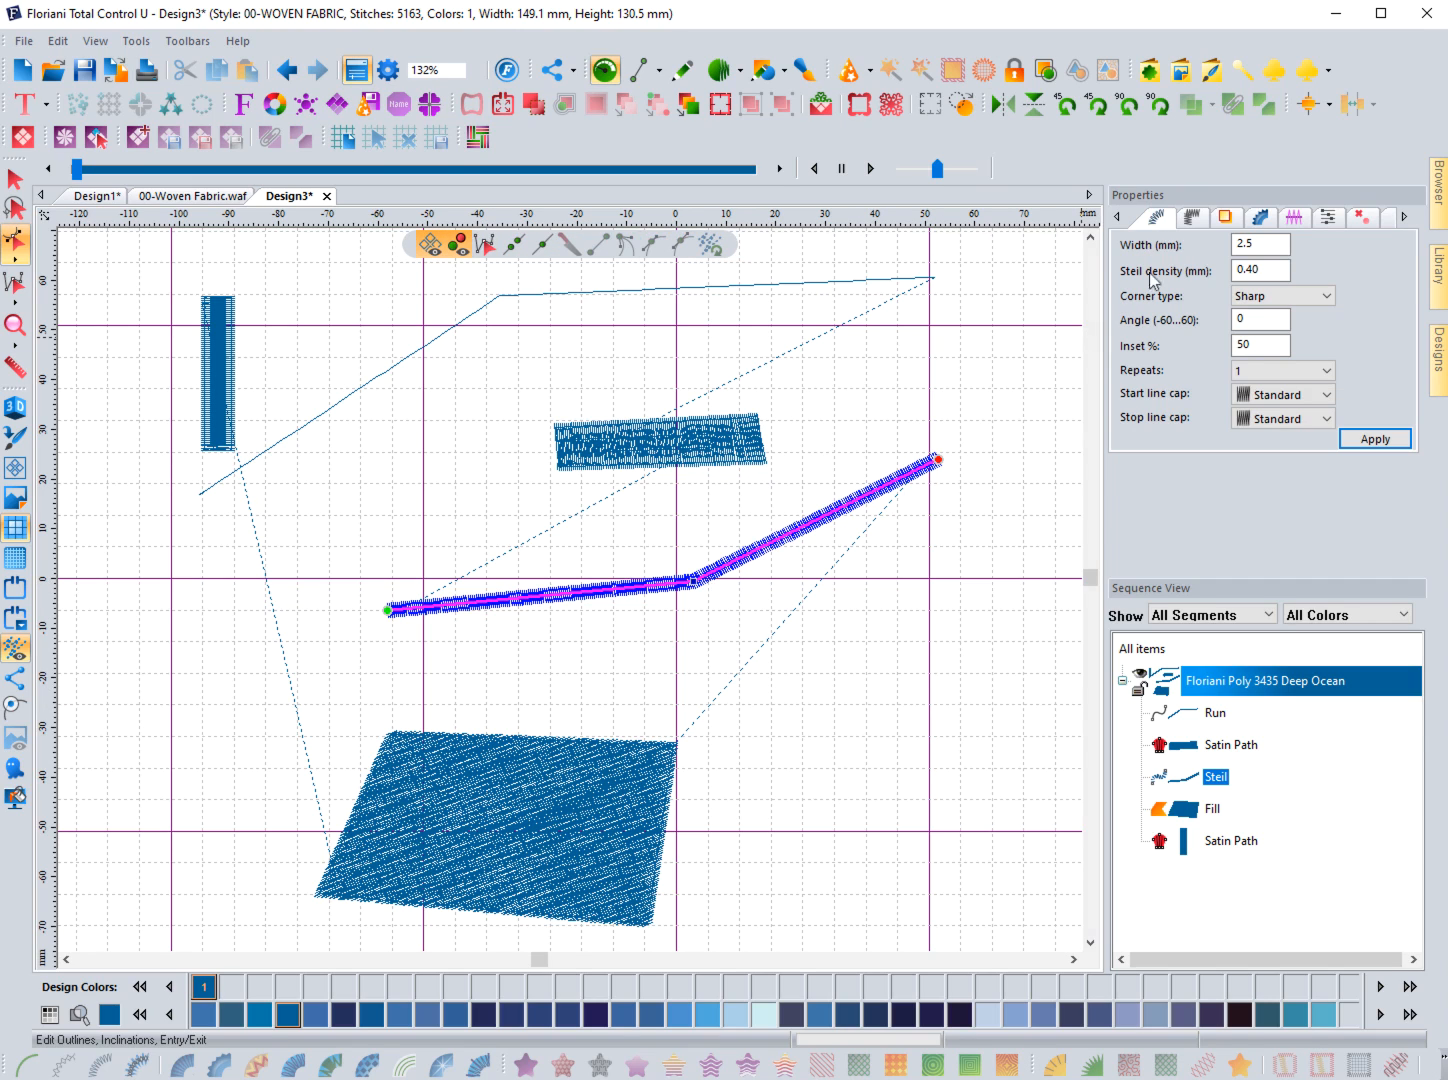
pyautogui.click(1291, 218)
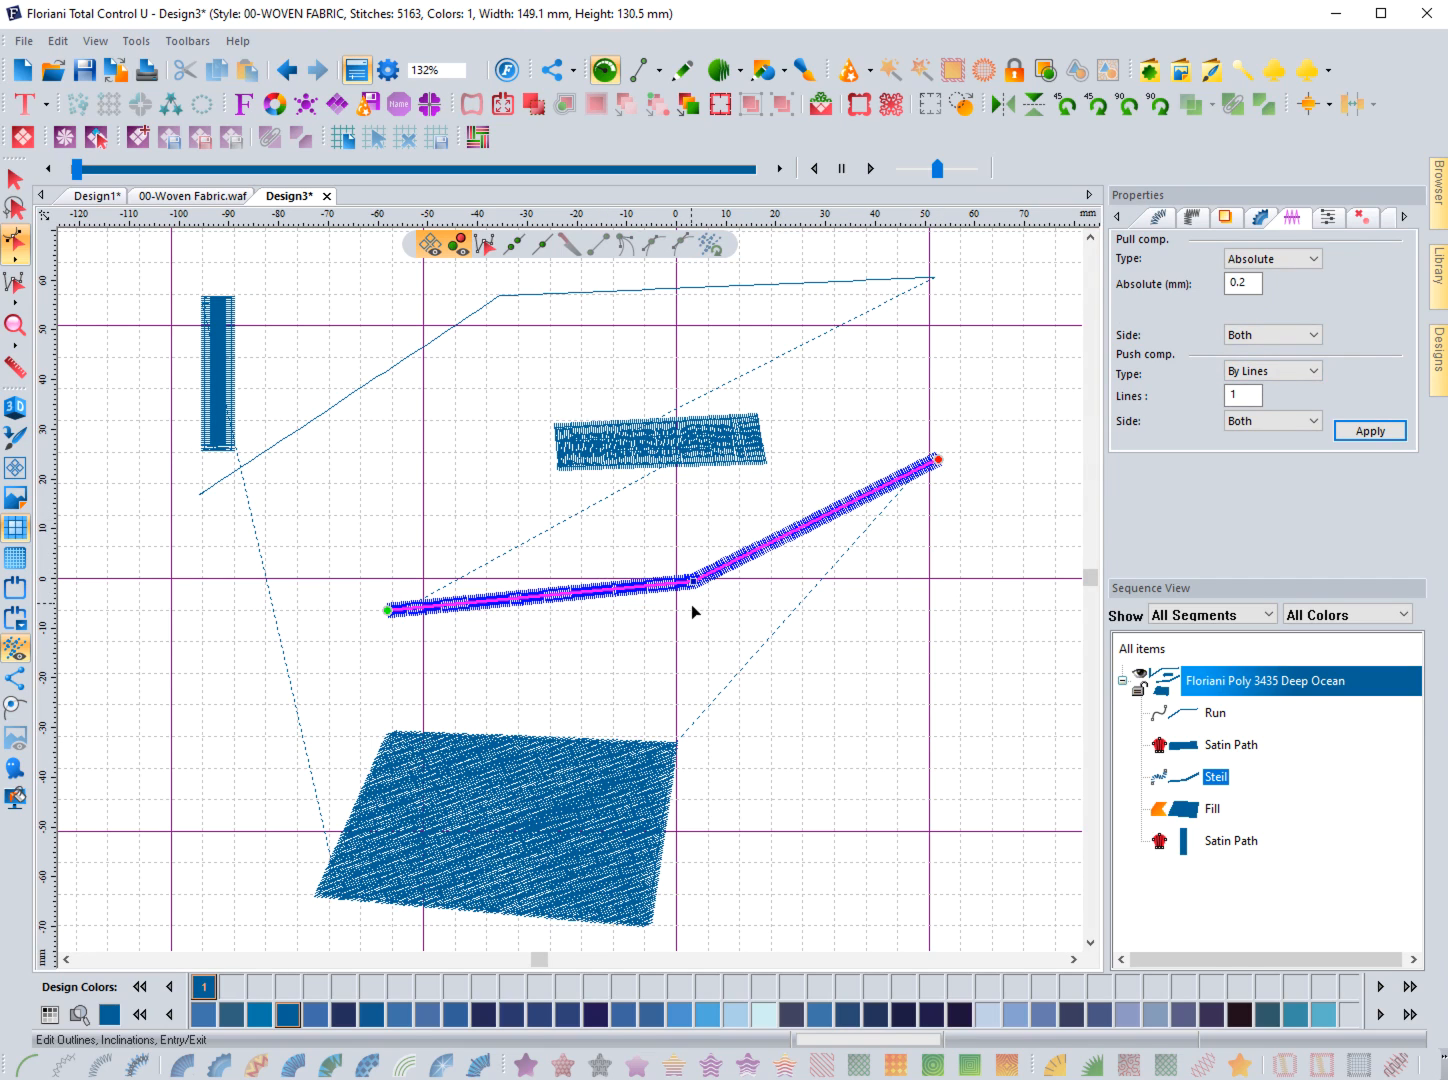
pyautogui.click(15, 324)
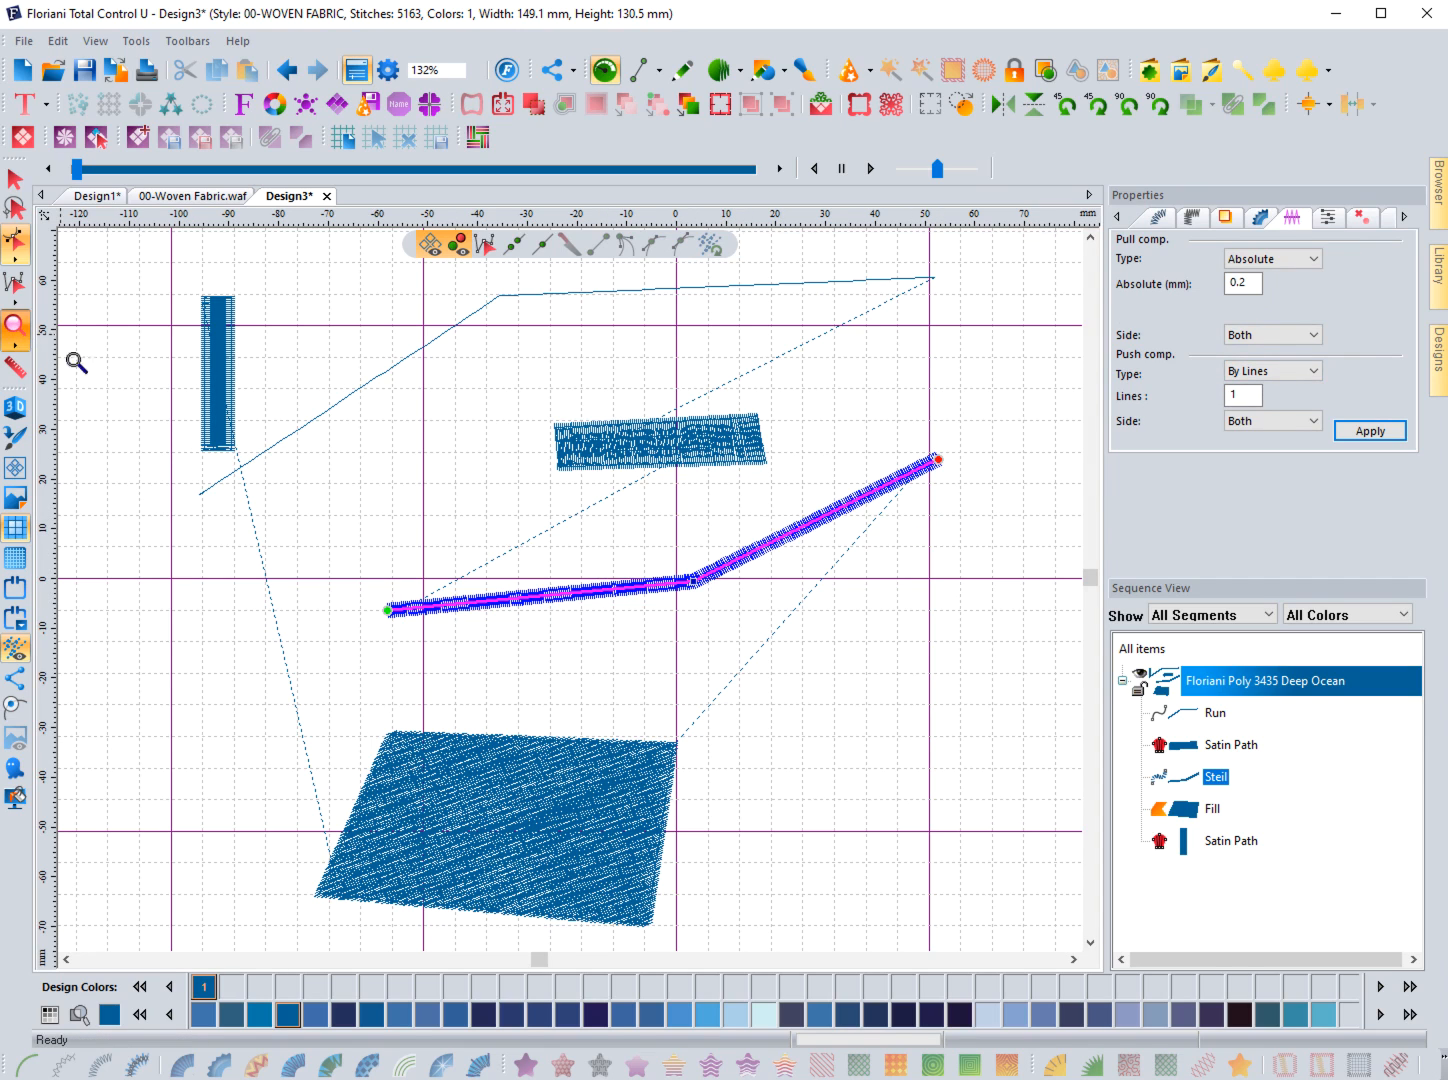
pyautogui.moveTo(388, 603); pyautogui.dragTo(393, 606)
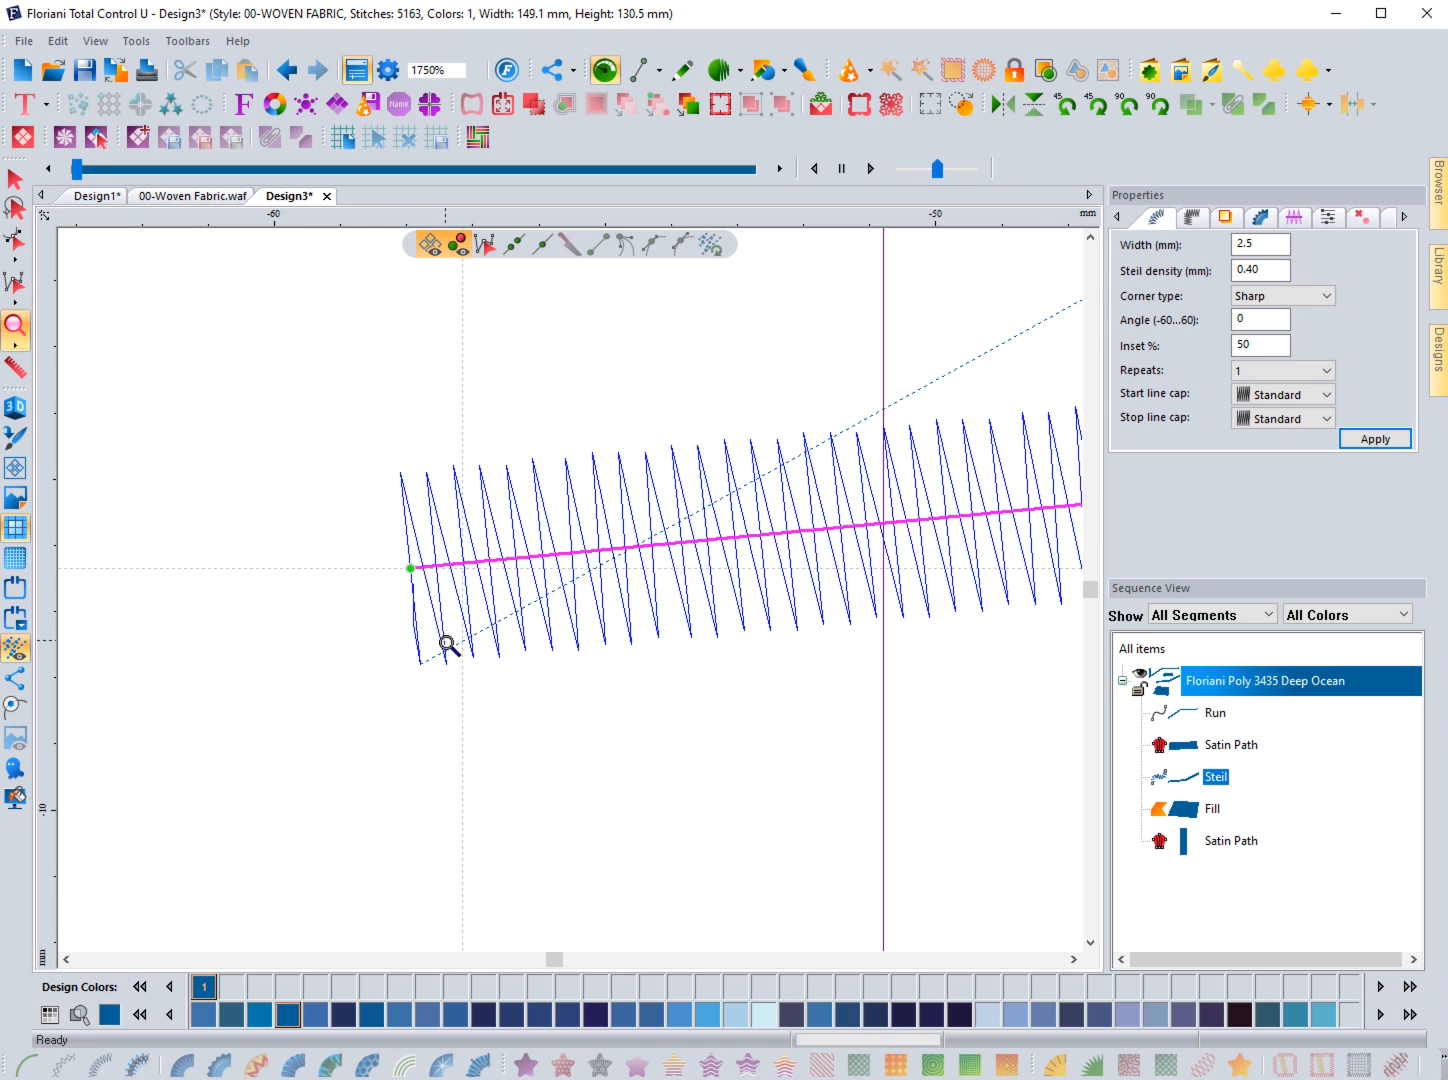
# - Shift the Steil segment's start point slightly inward along its centre line from the left end
pyautogui.click(15, 241)
pyautogui.moveTo(410, 568); pyautogui.dragTo(444, 565)
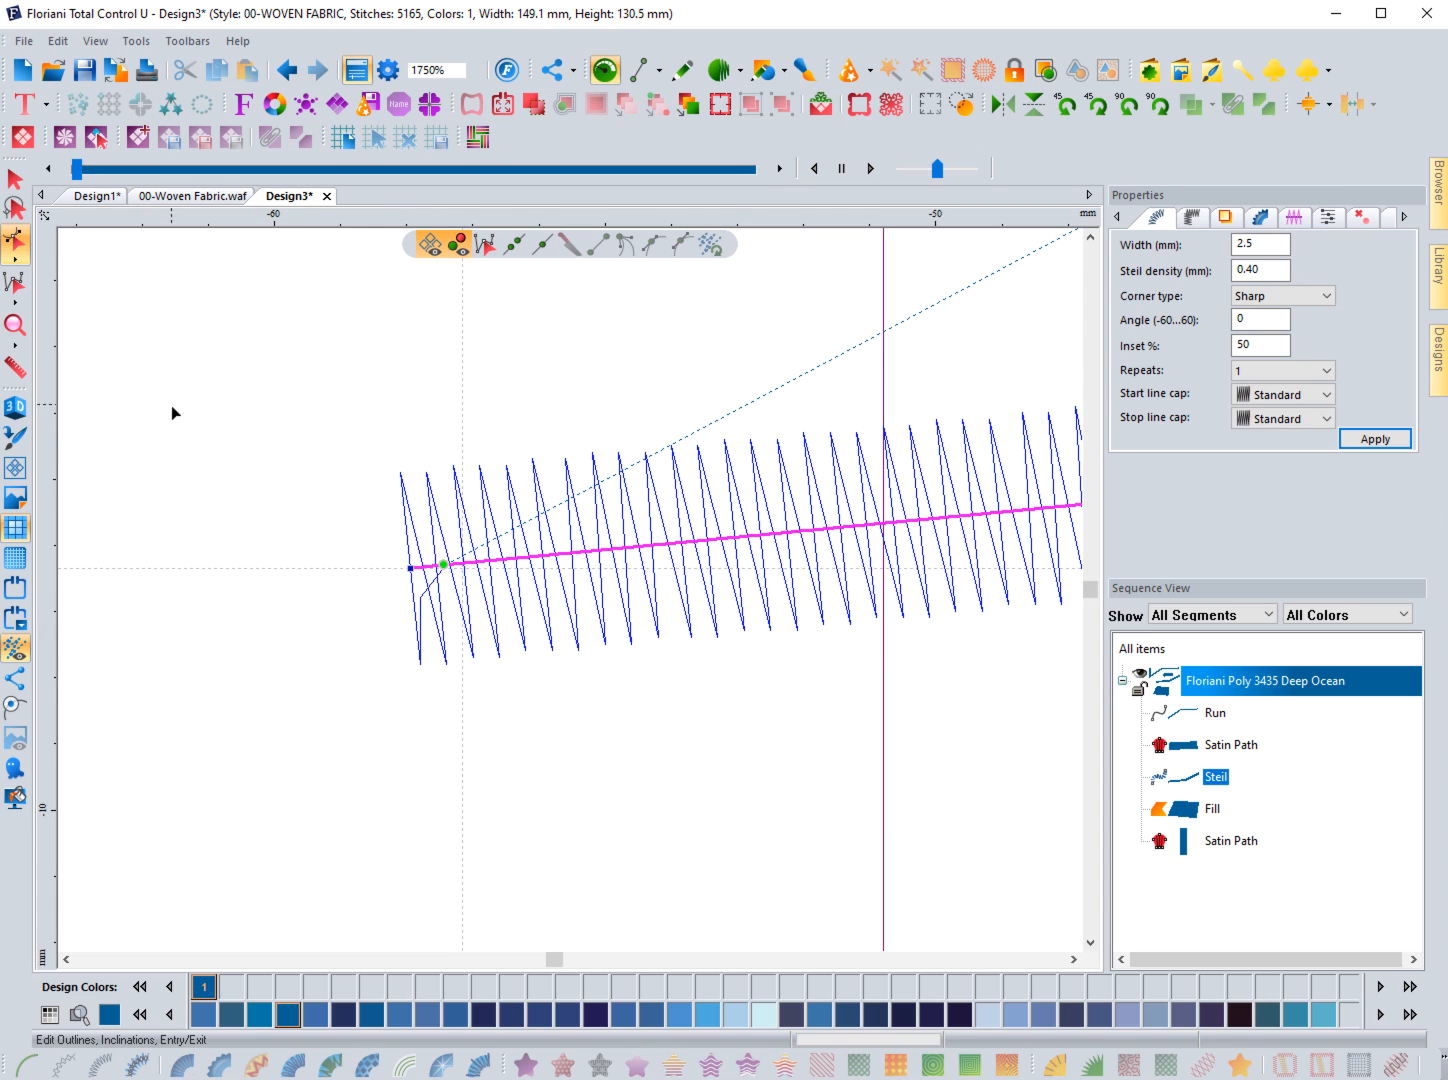
pyautogui.click(21, 332)
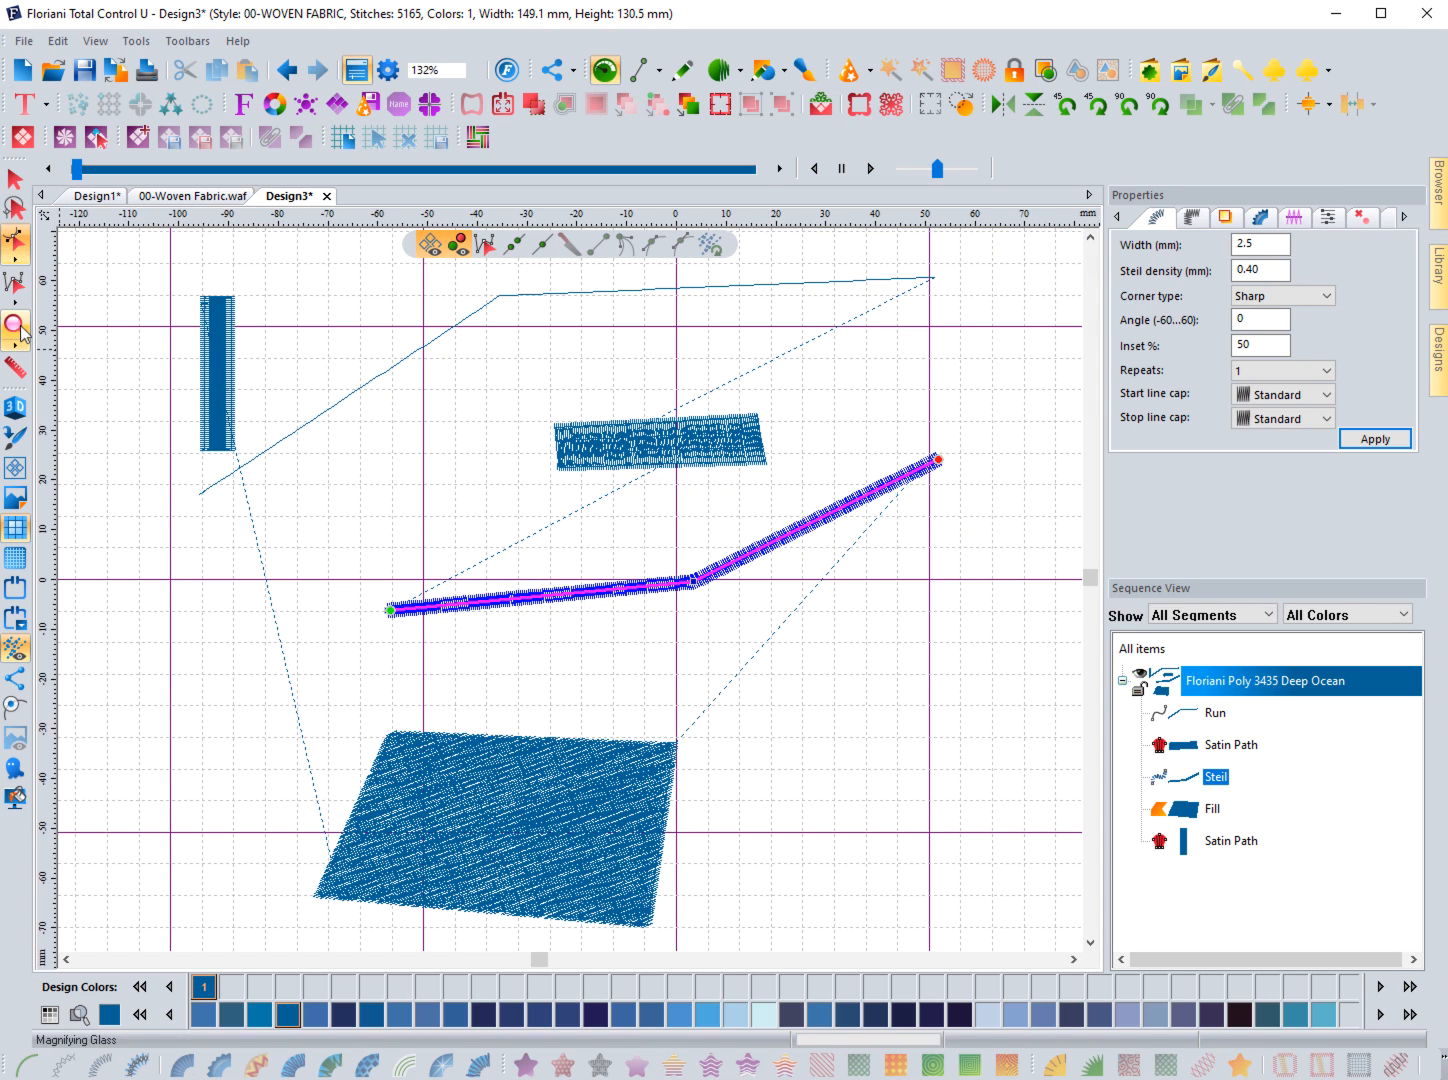
pyautogui.click(332, 490)
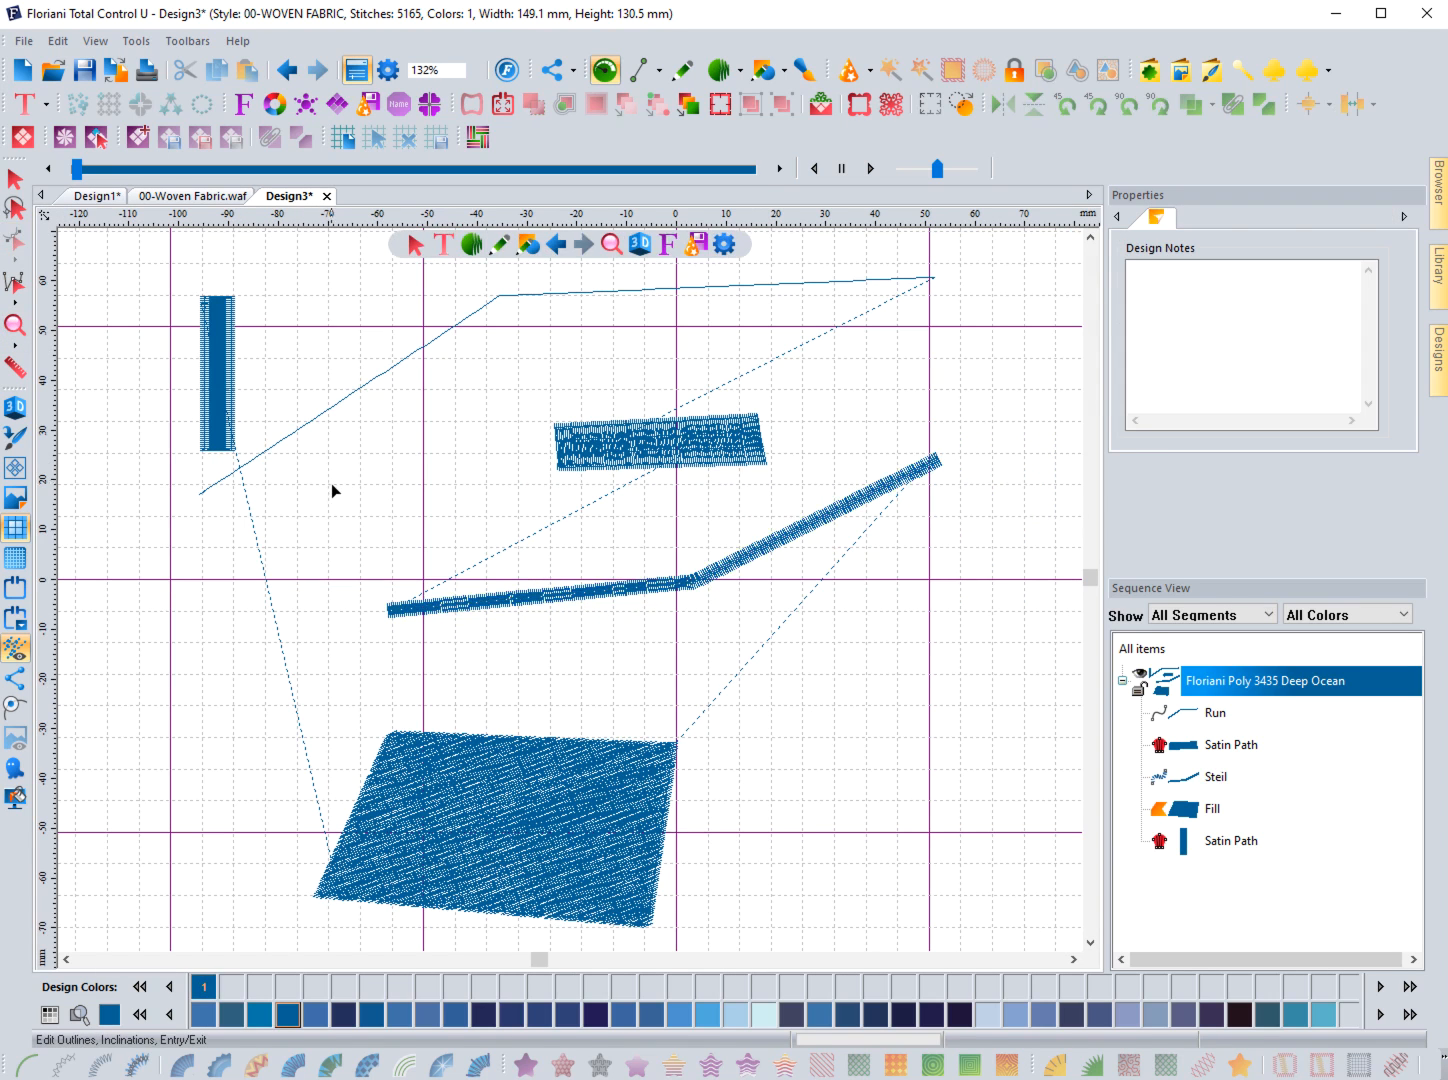
# - Examine the near-horizontal satin path's outline together with its fill type, pattern and density settings
pyautogui.click(643, 470)
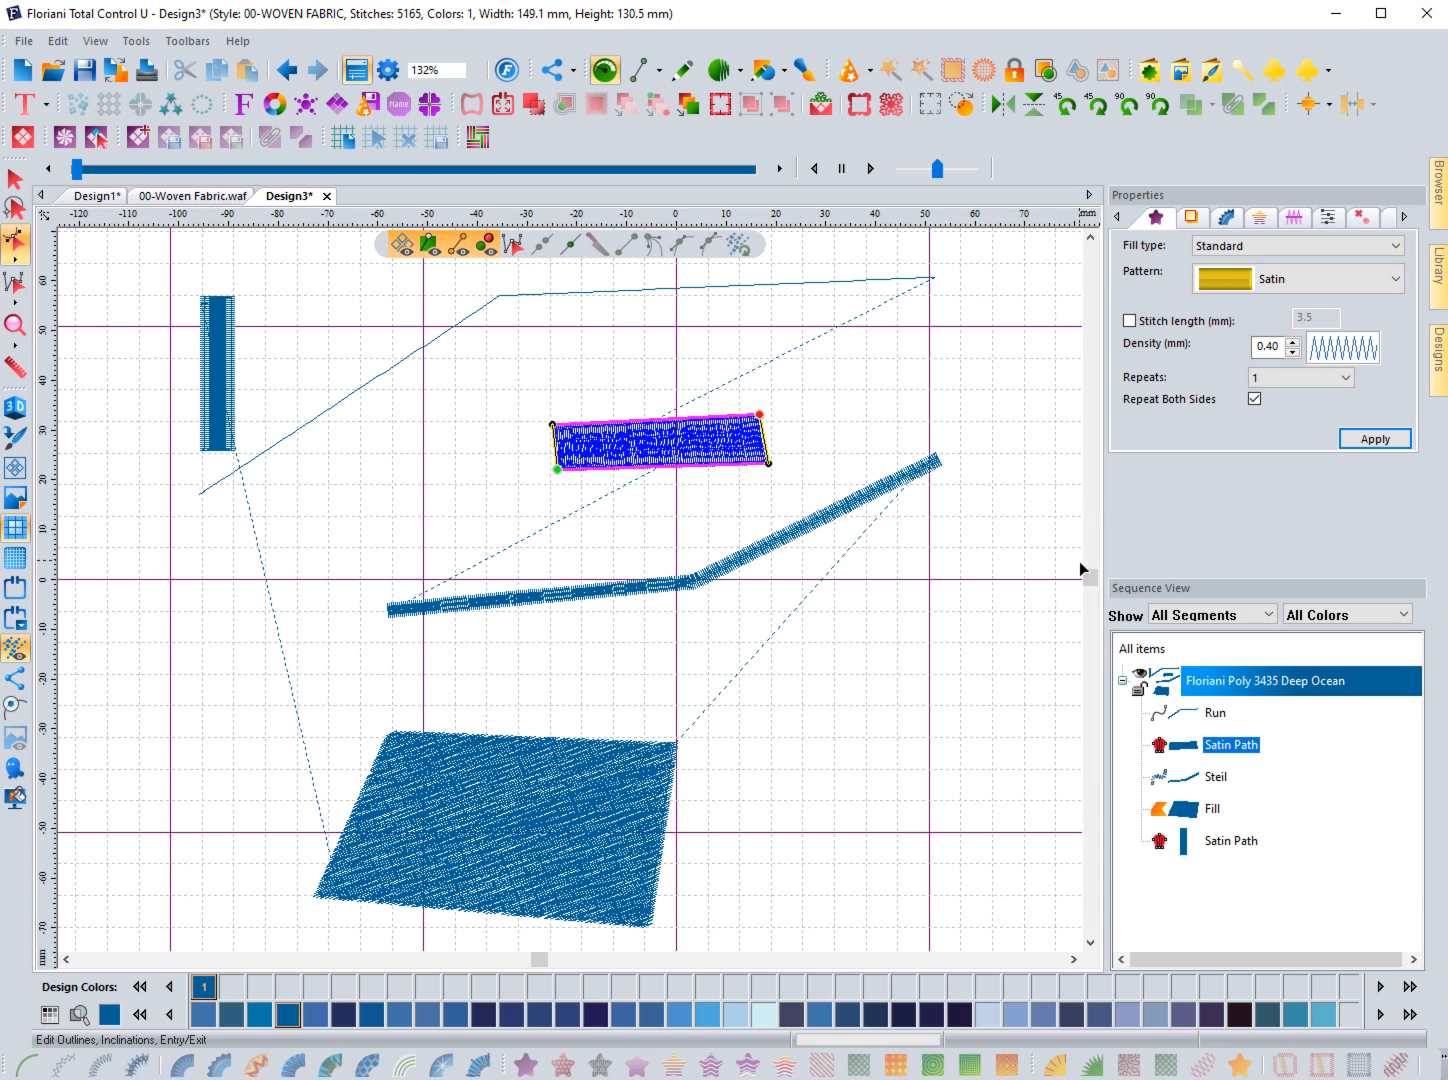
pyautogui.click(349, 512)
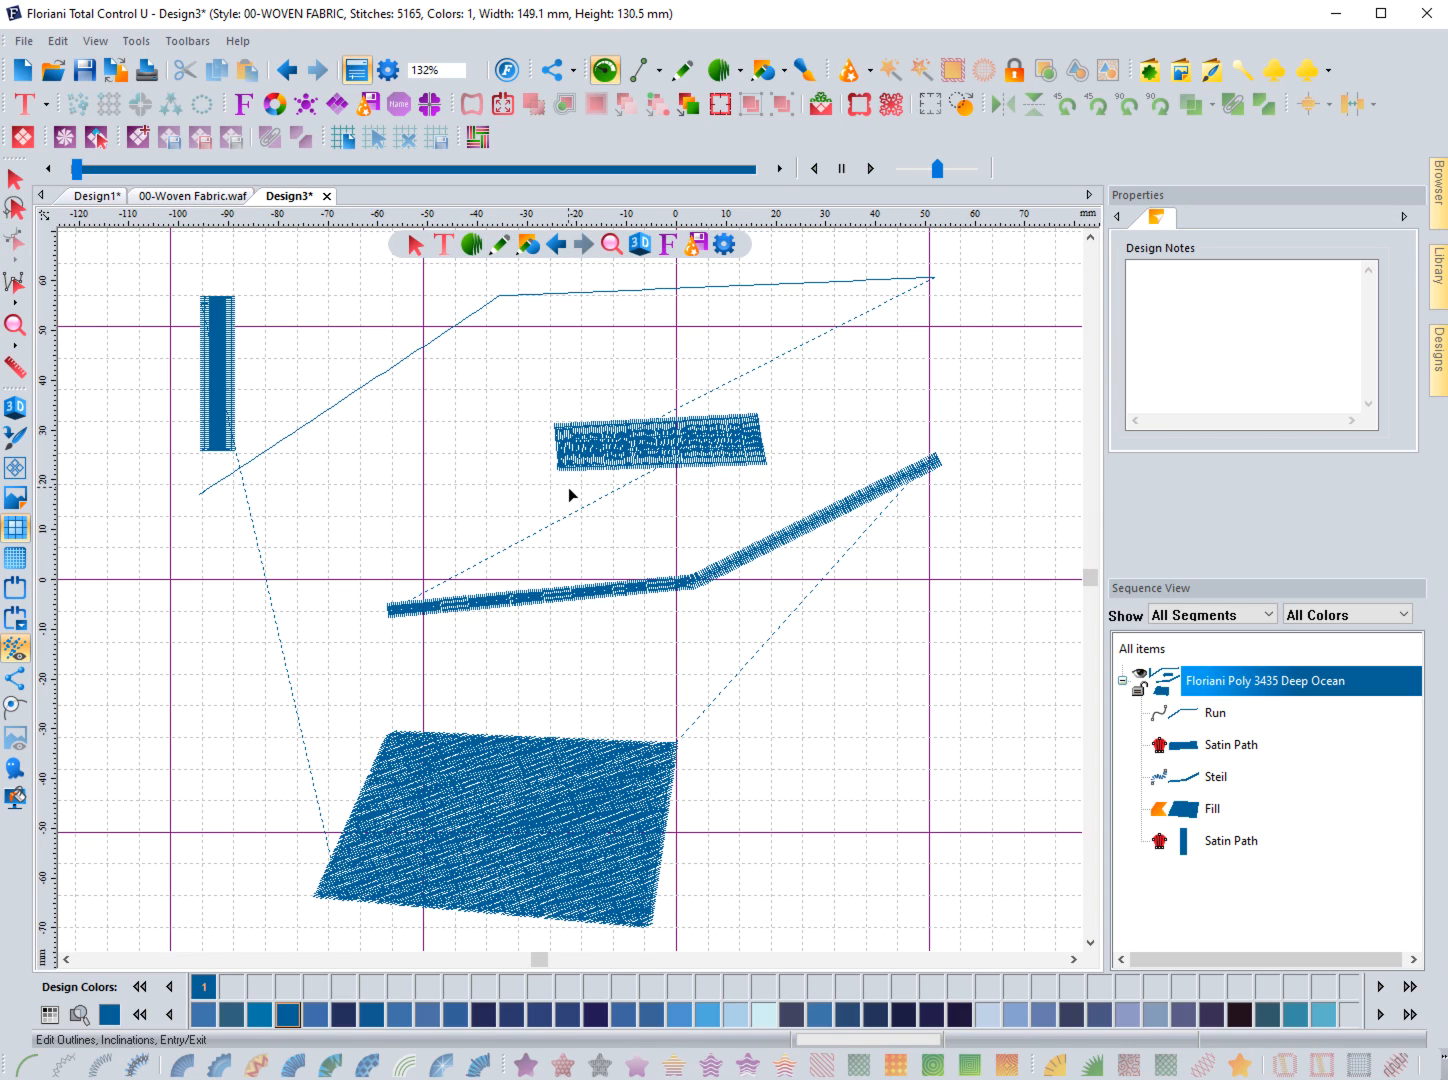
pyautogui.click(628, 470)
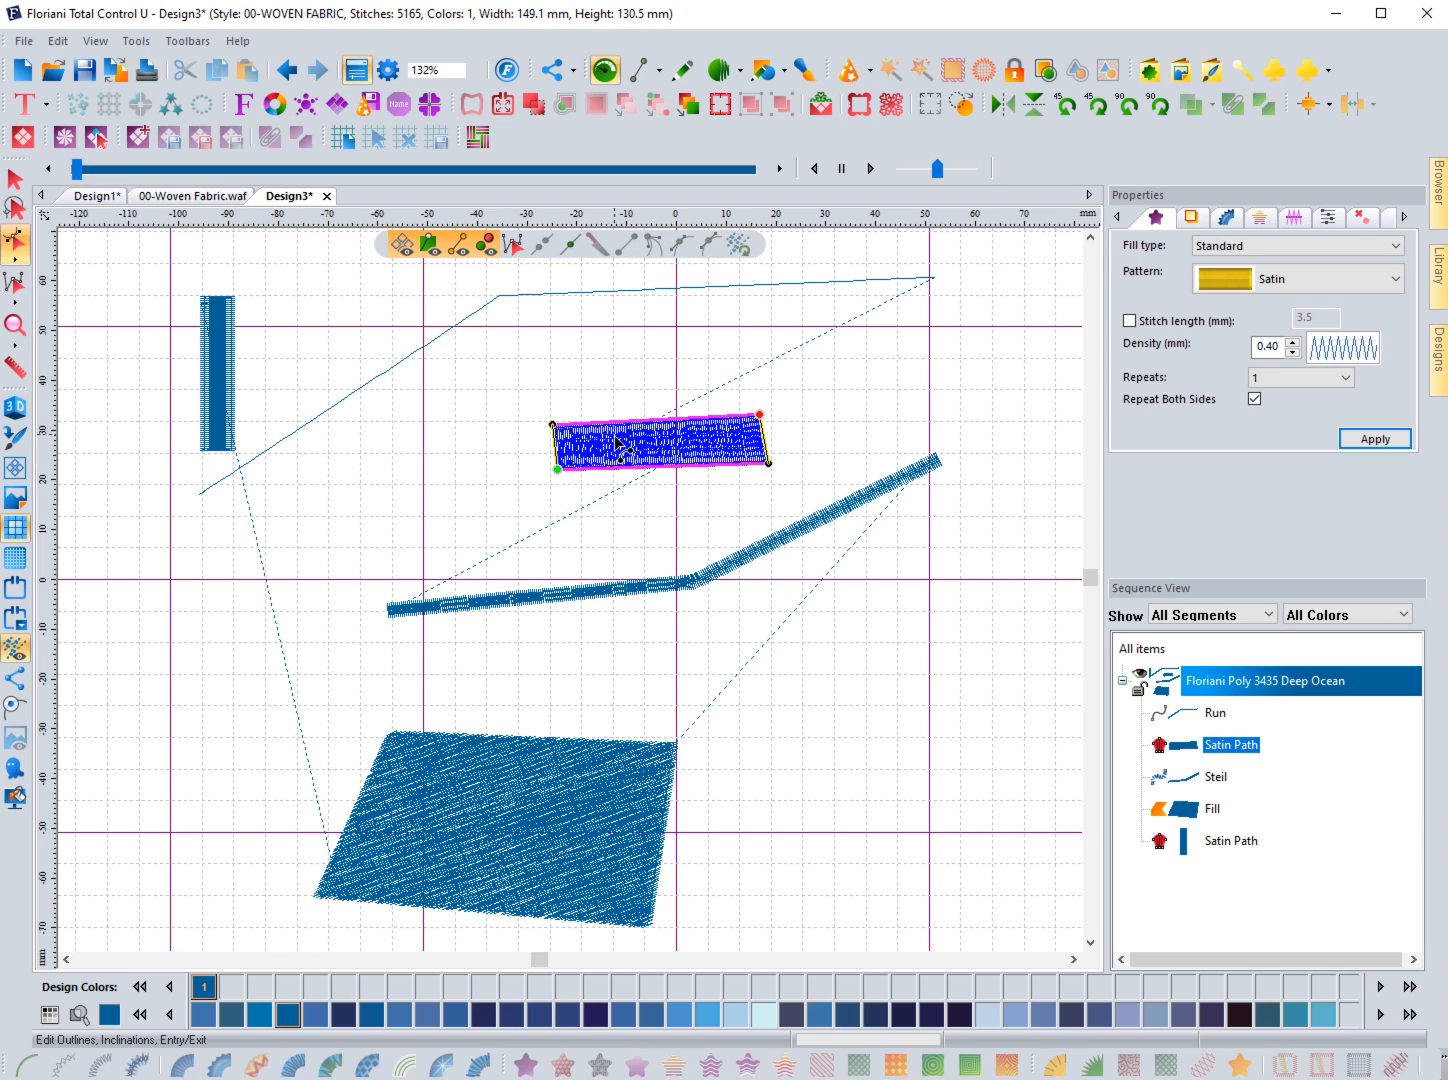
pyautogui.click(499, 502)
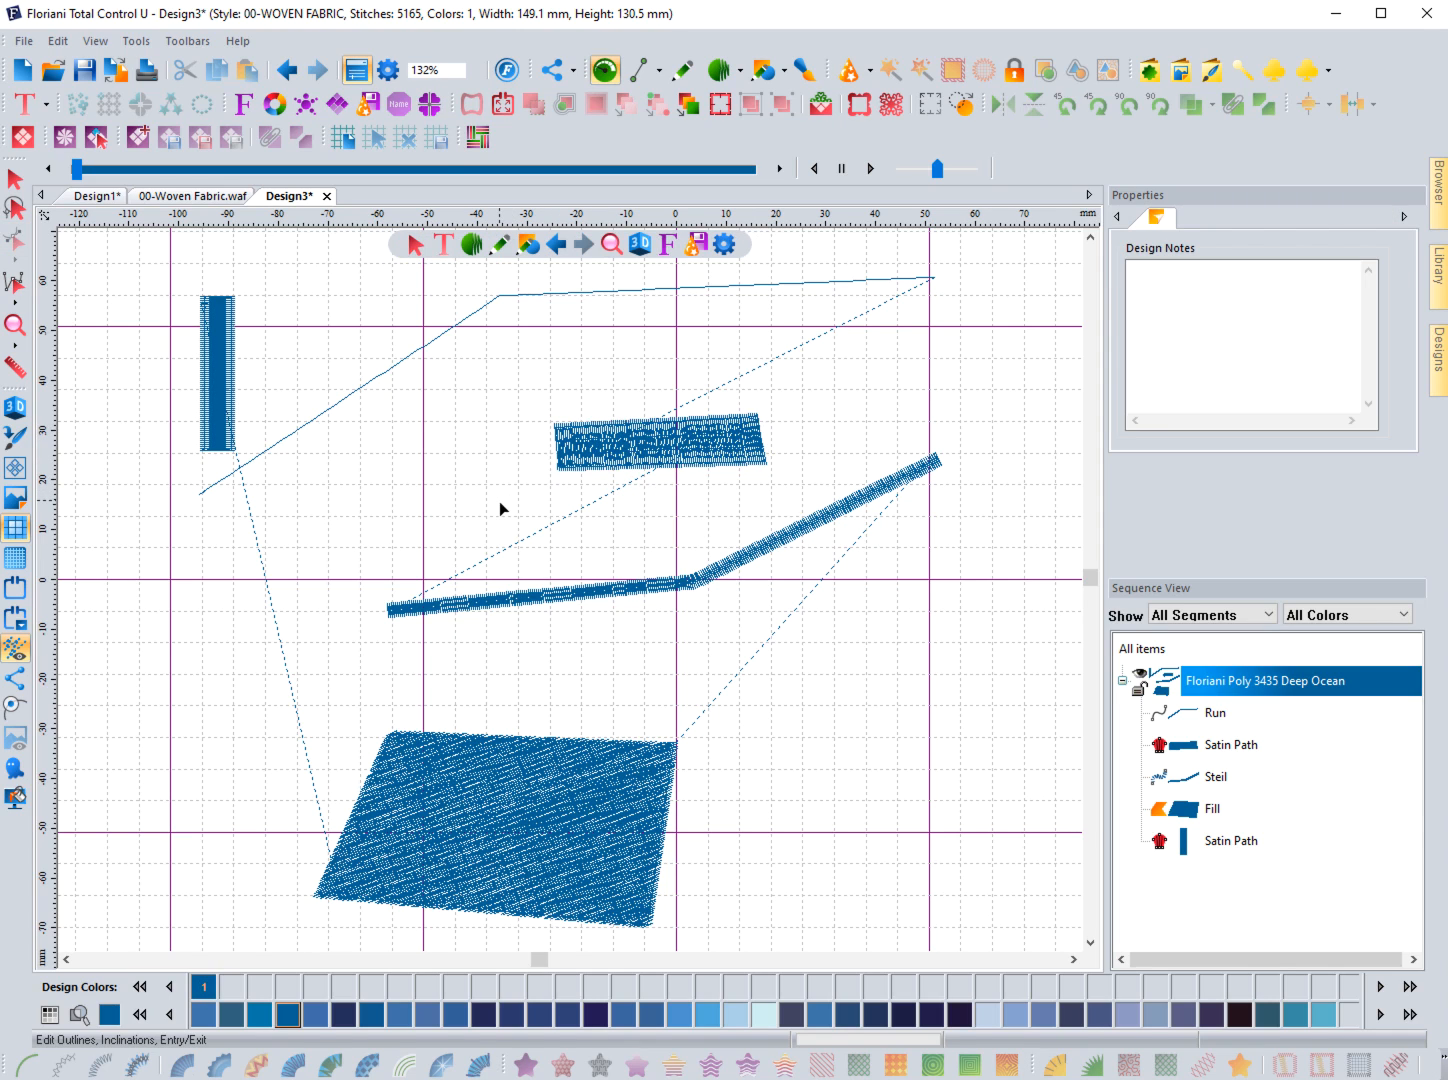
pyautogui.click(558, 469)
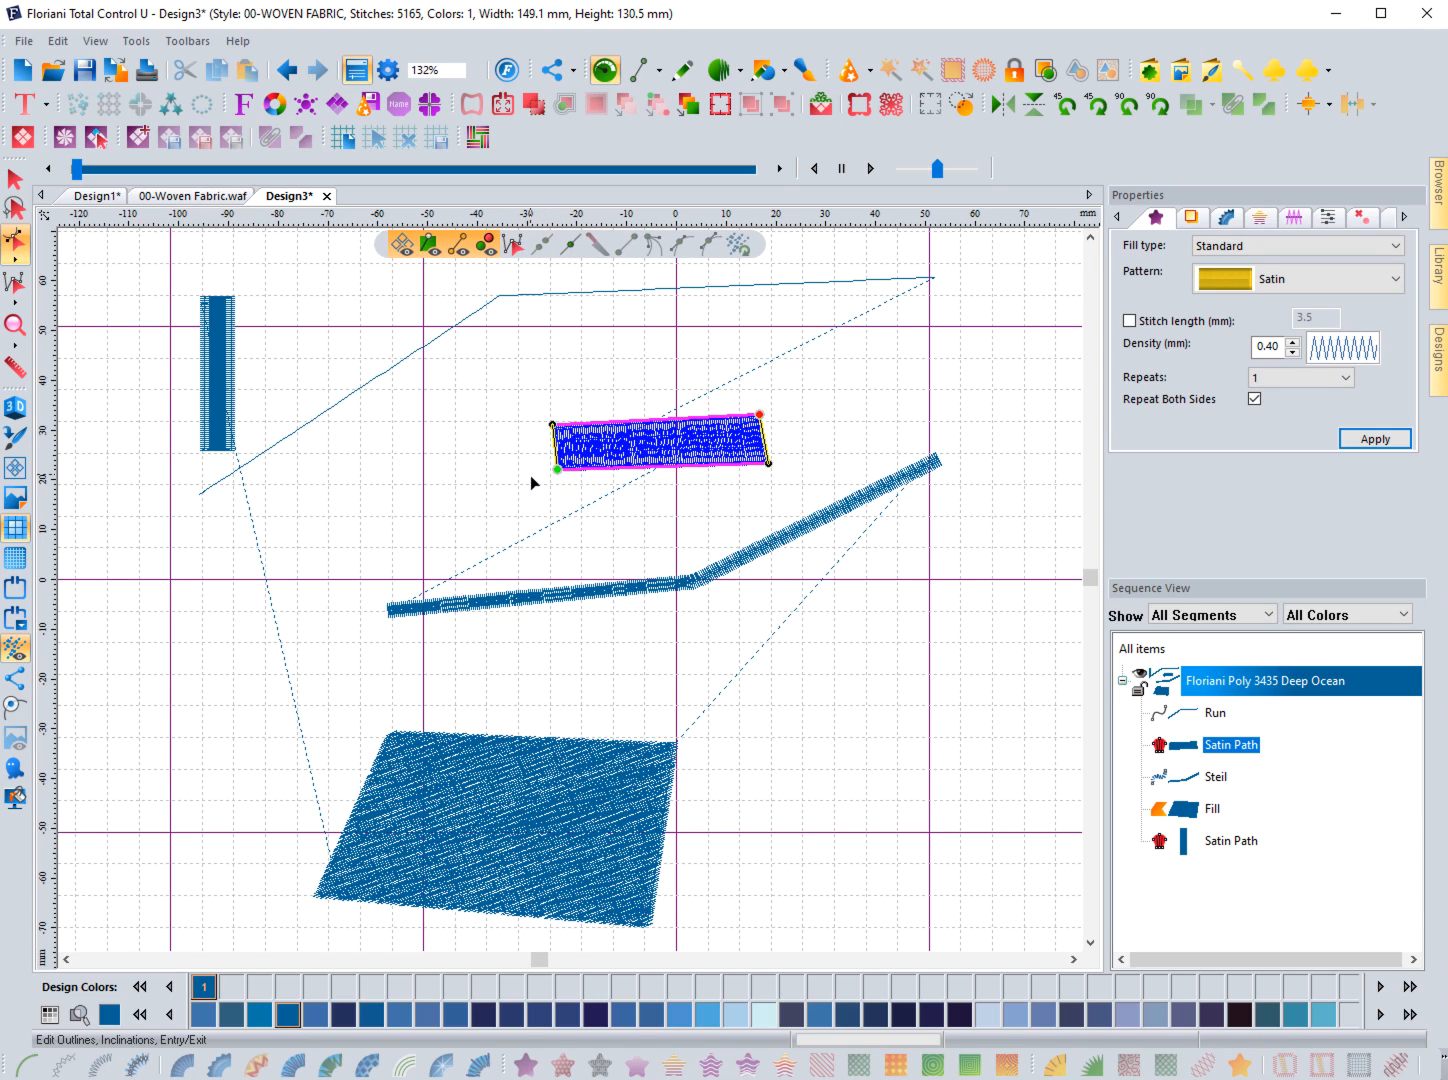
pyautogui.click(530, 476)
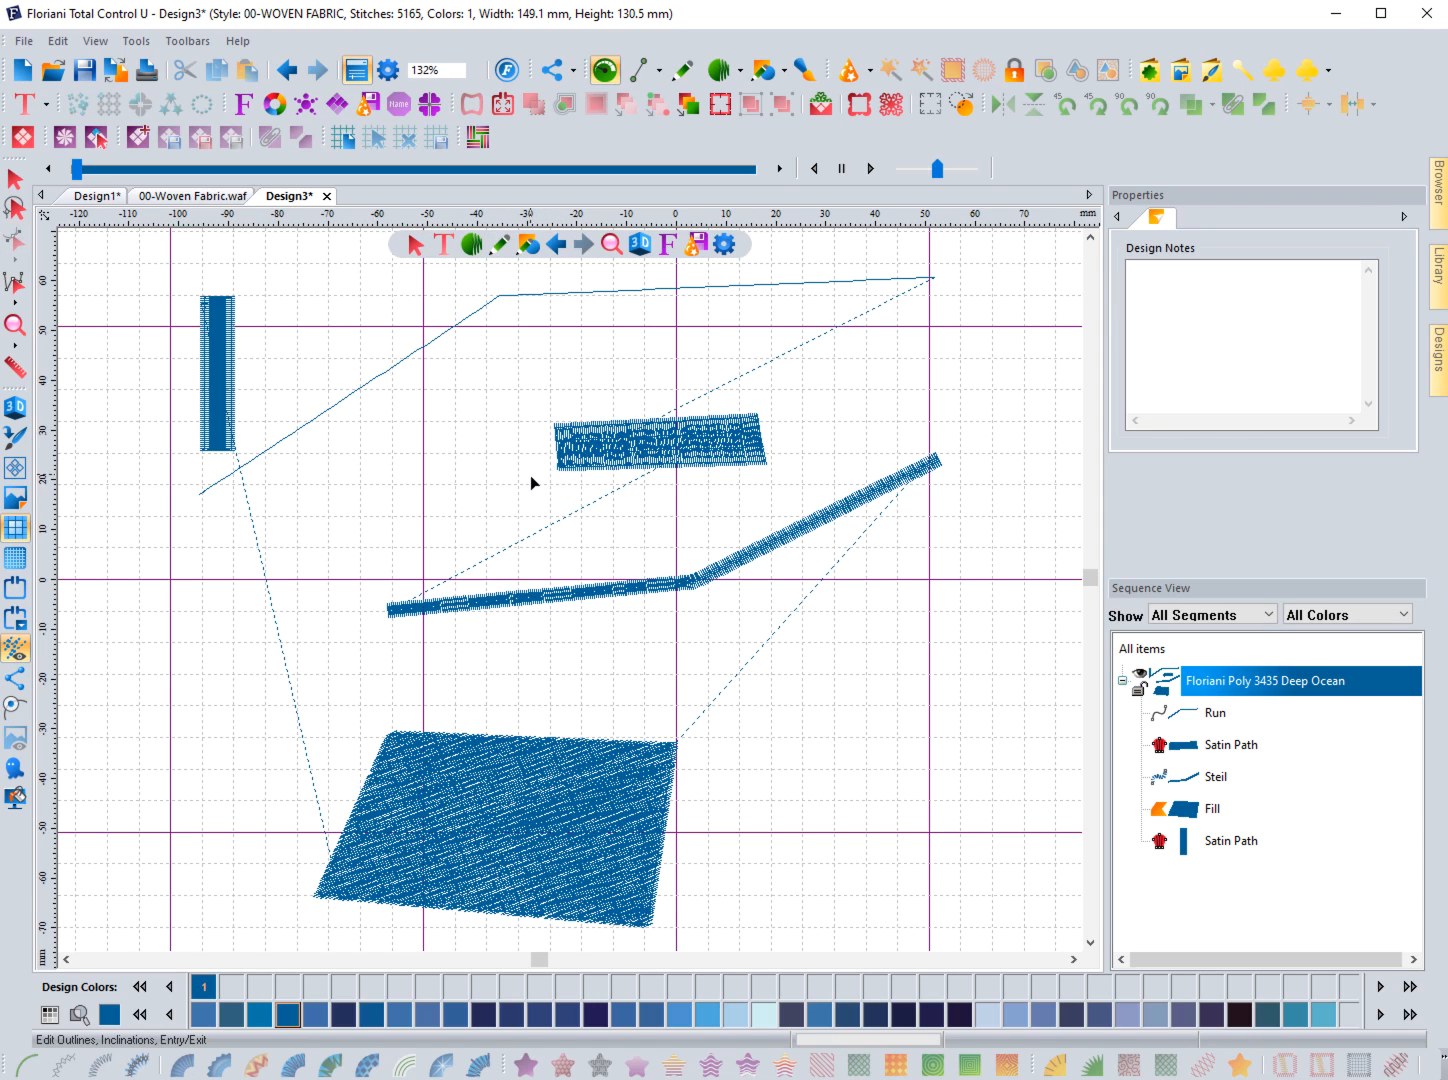
pyautogui.click(602, 424)
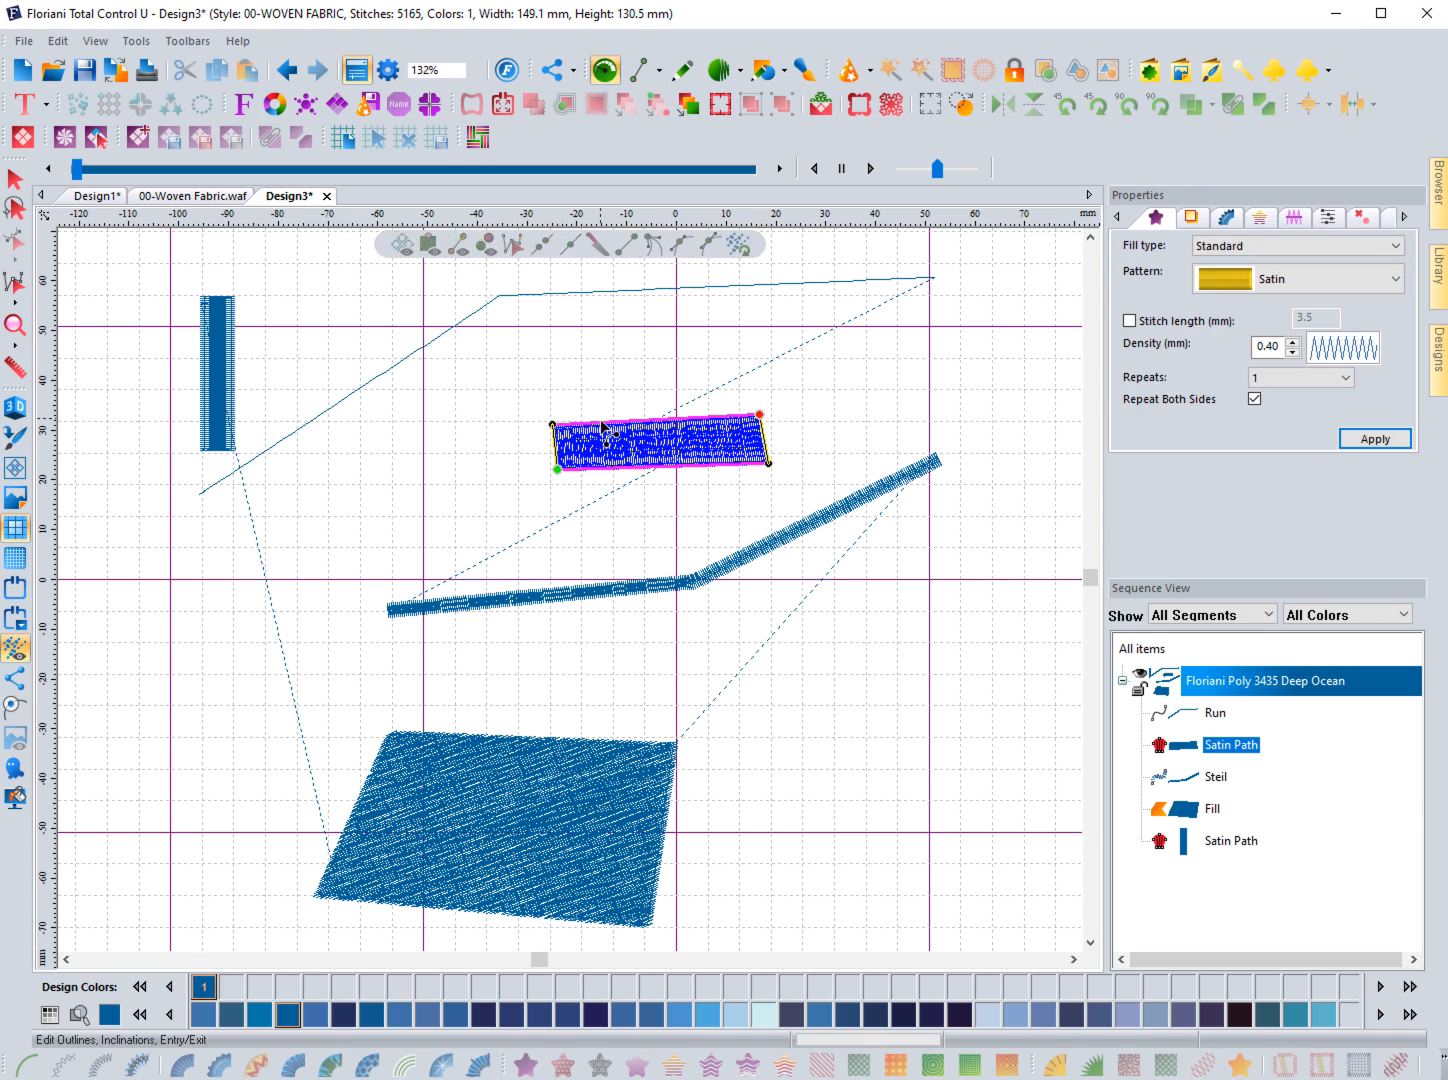
pyautogui.click(518, 441)
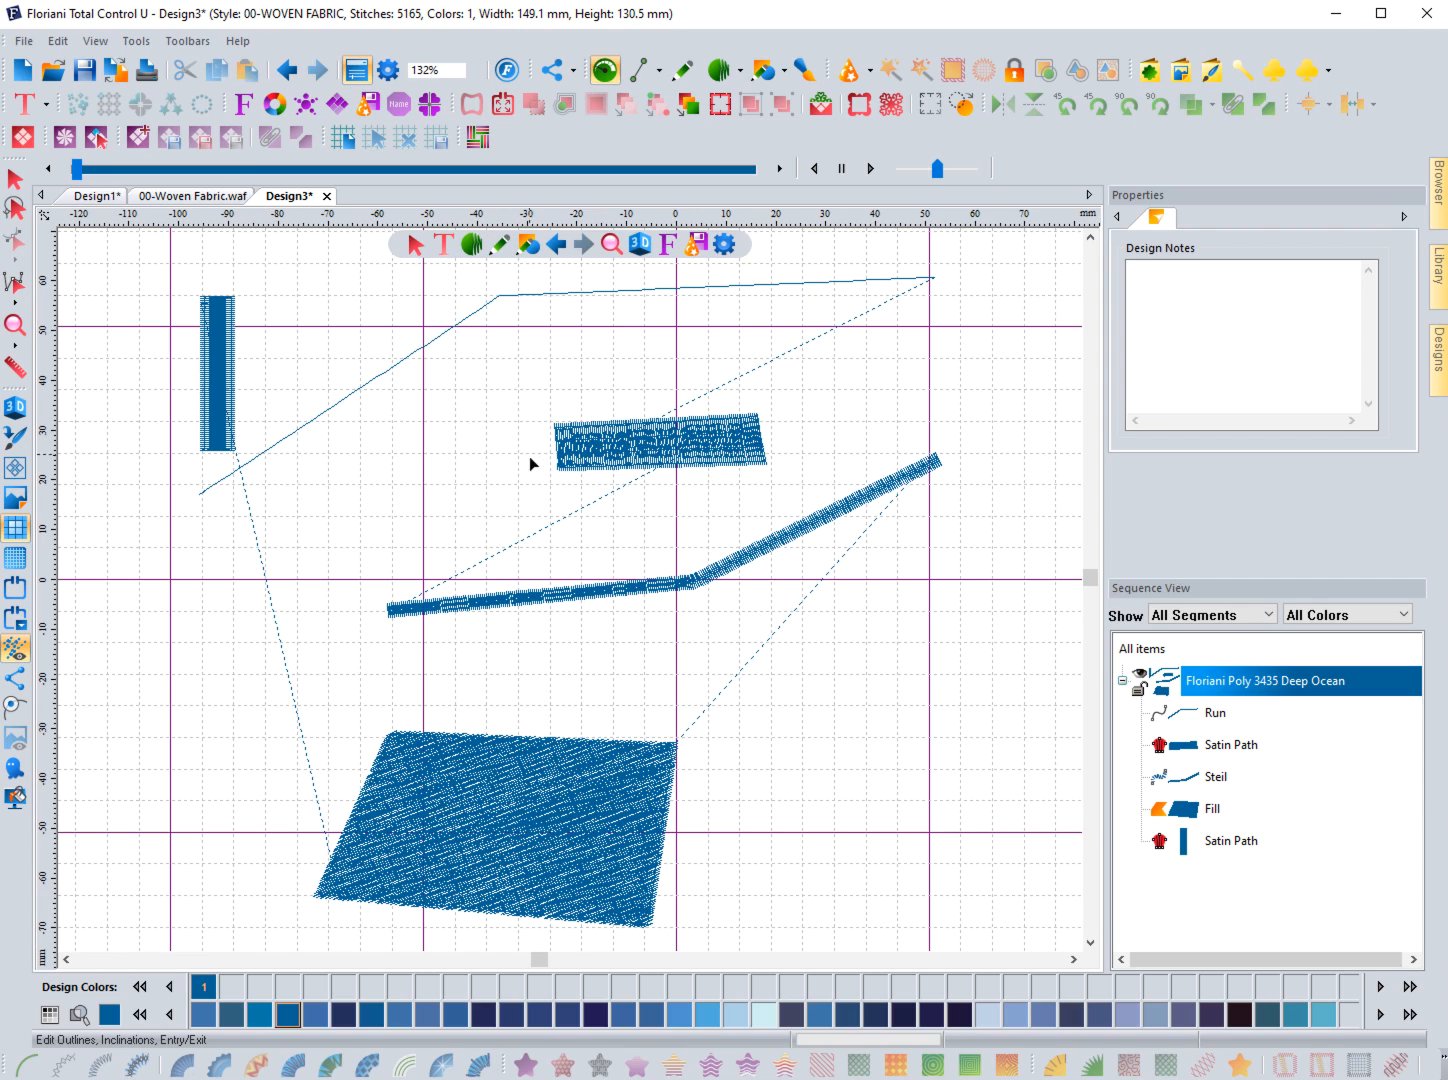
pyautogui.doubleClick(577, 477)
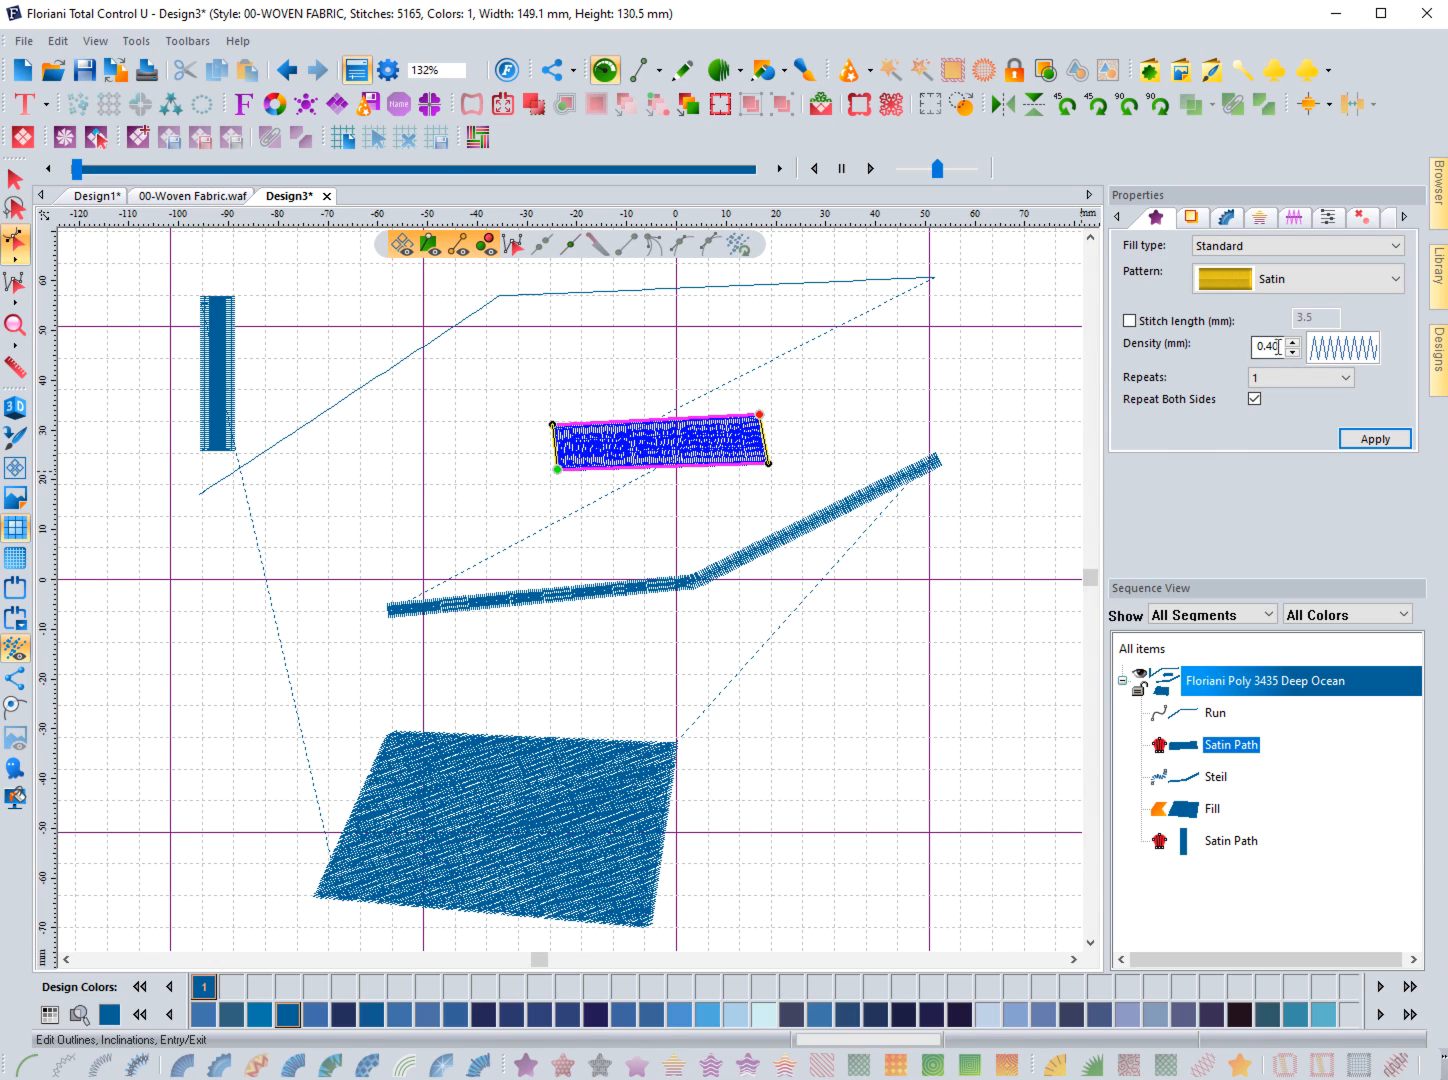
pyautogui.click(354, 581)
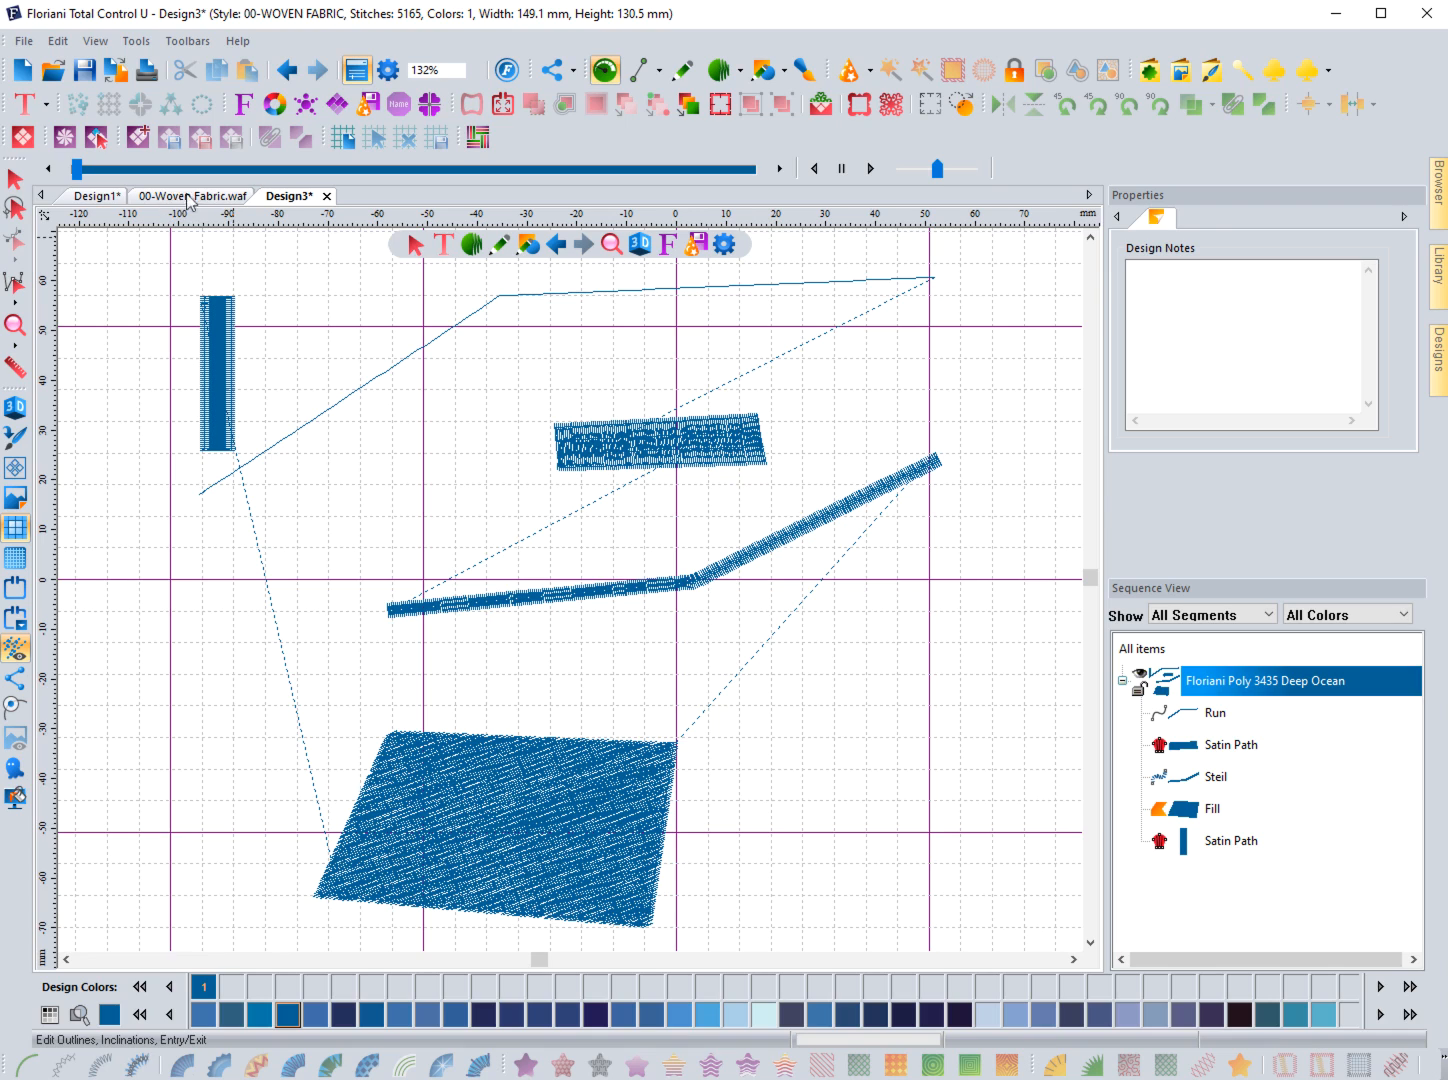